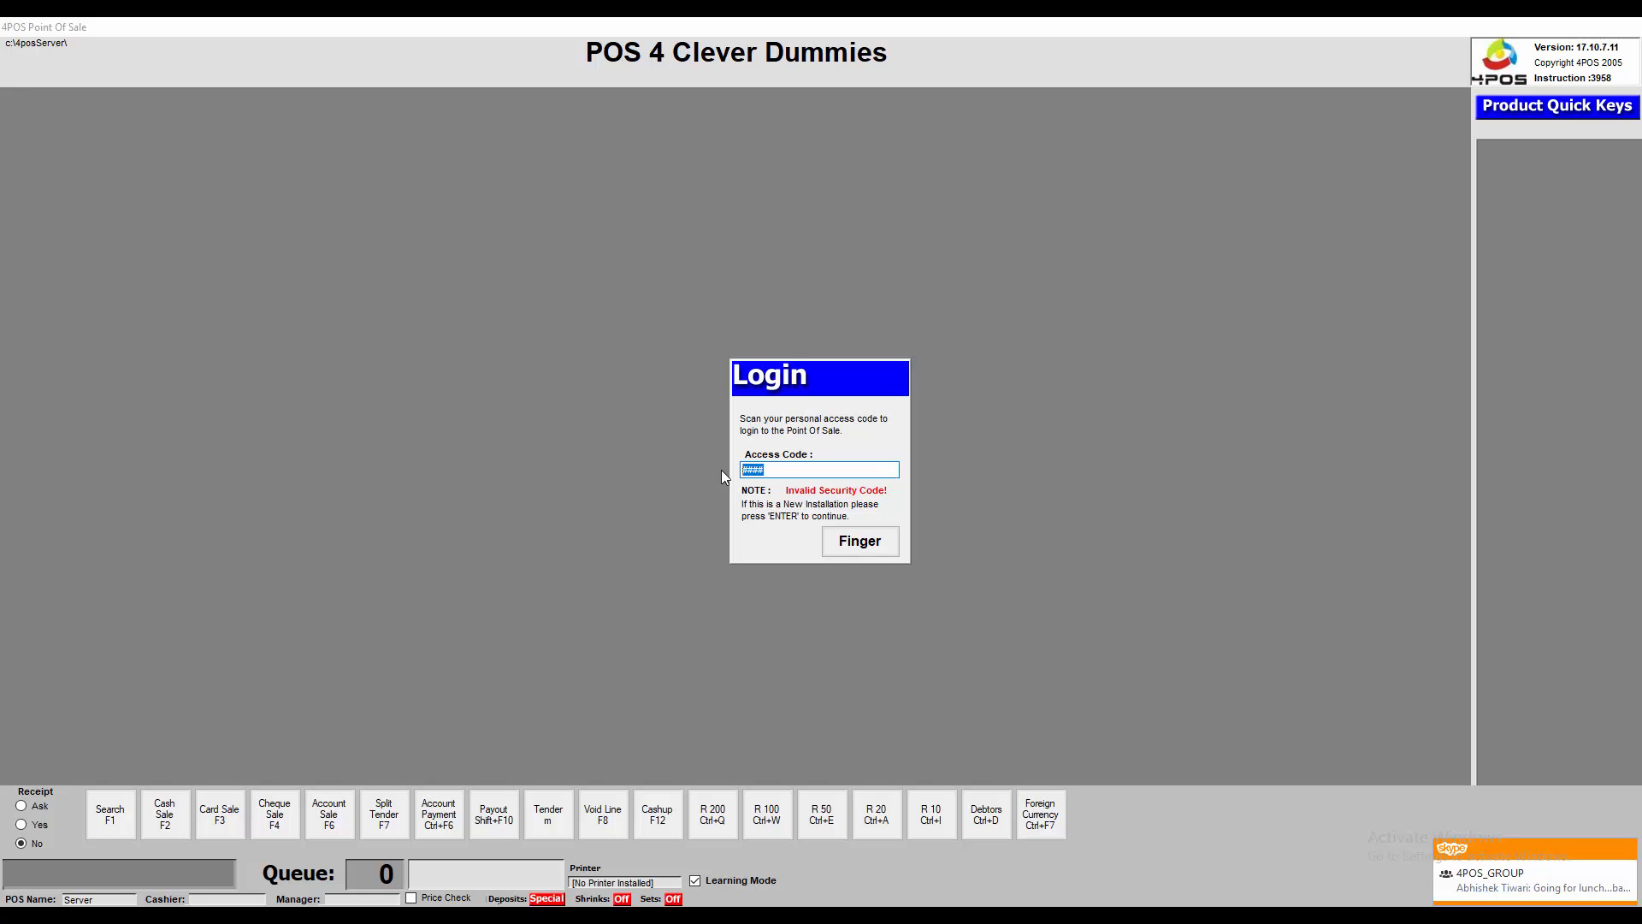
click(853, 544)
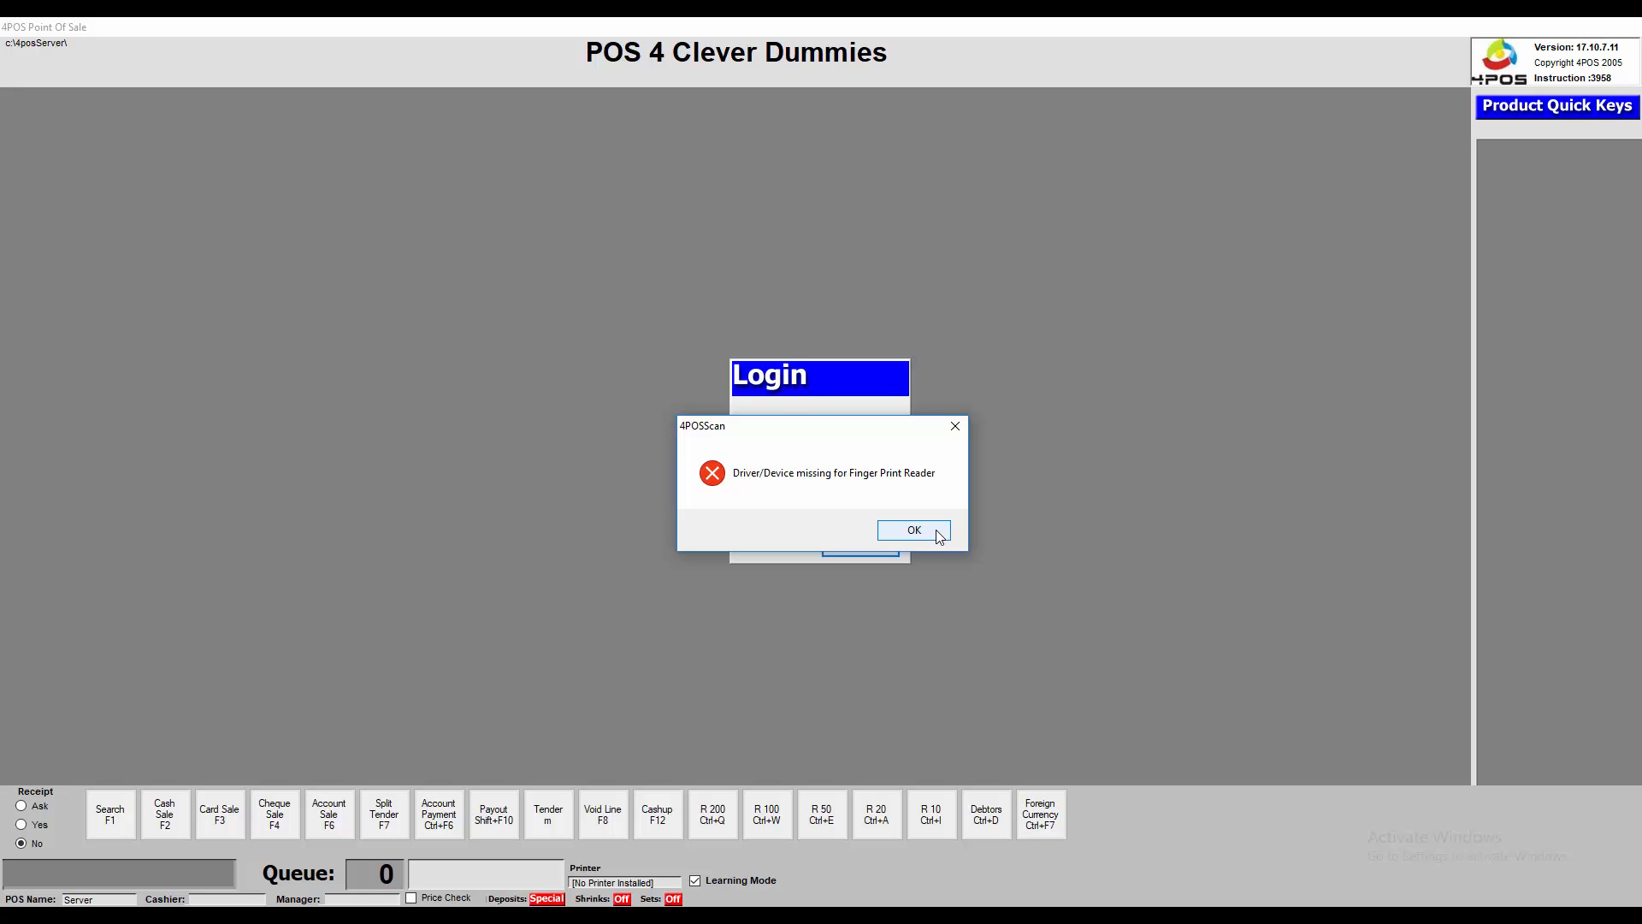
click(939, 536)
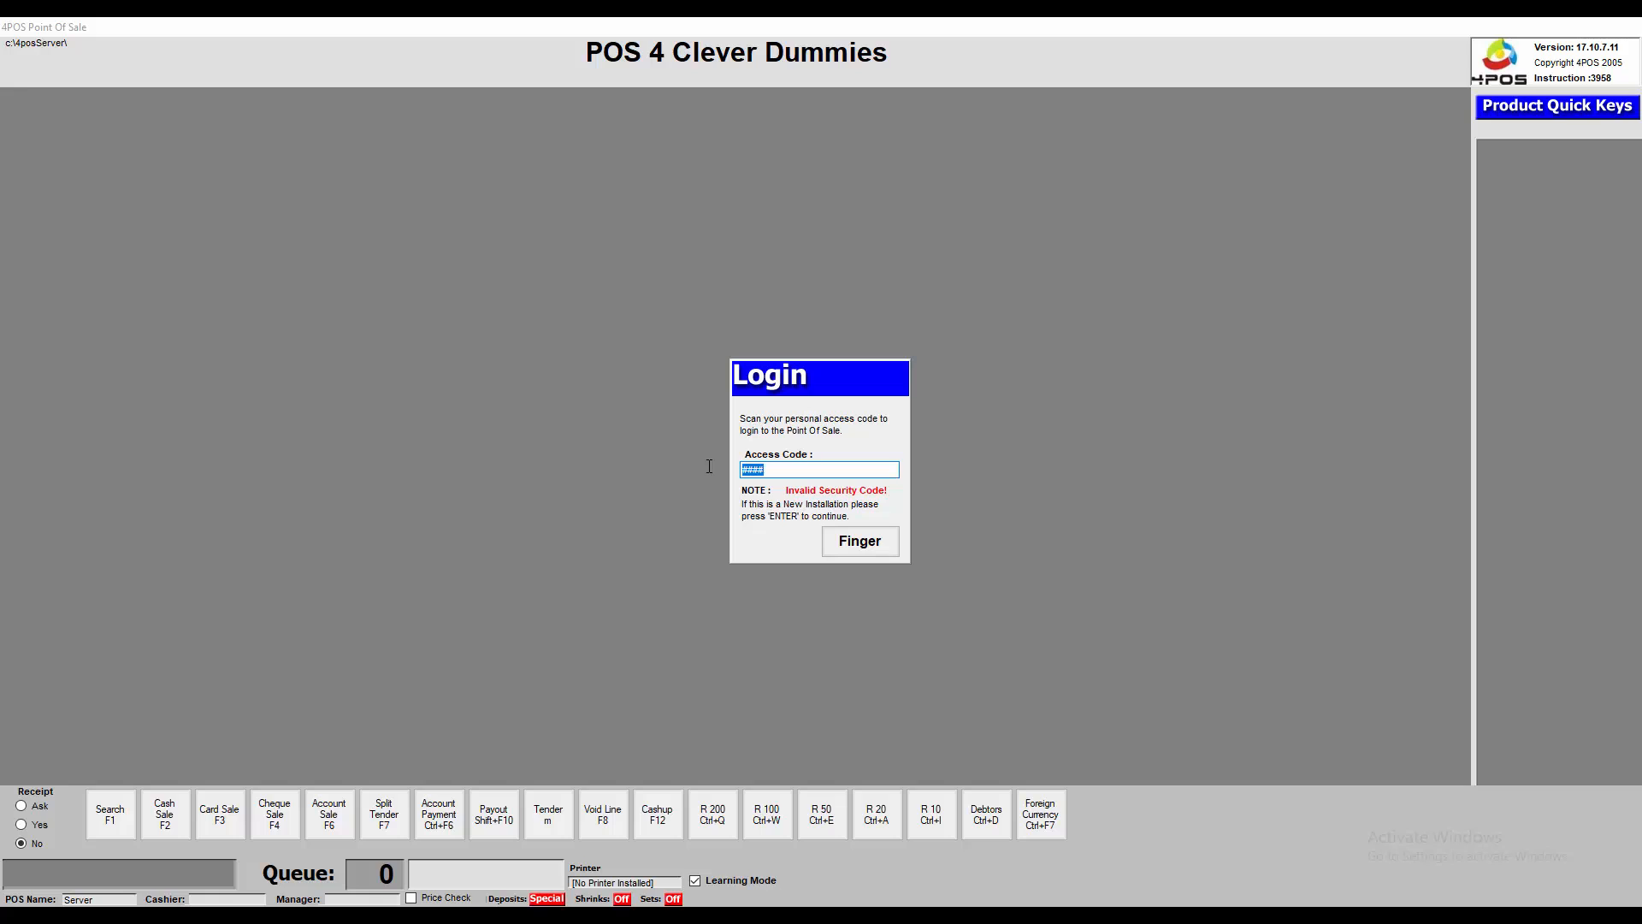
text(####)
key(Return)
In Back Office, close the Stock Item Pricing window and the stock item selection list
click(693, 913)
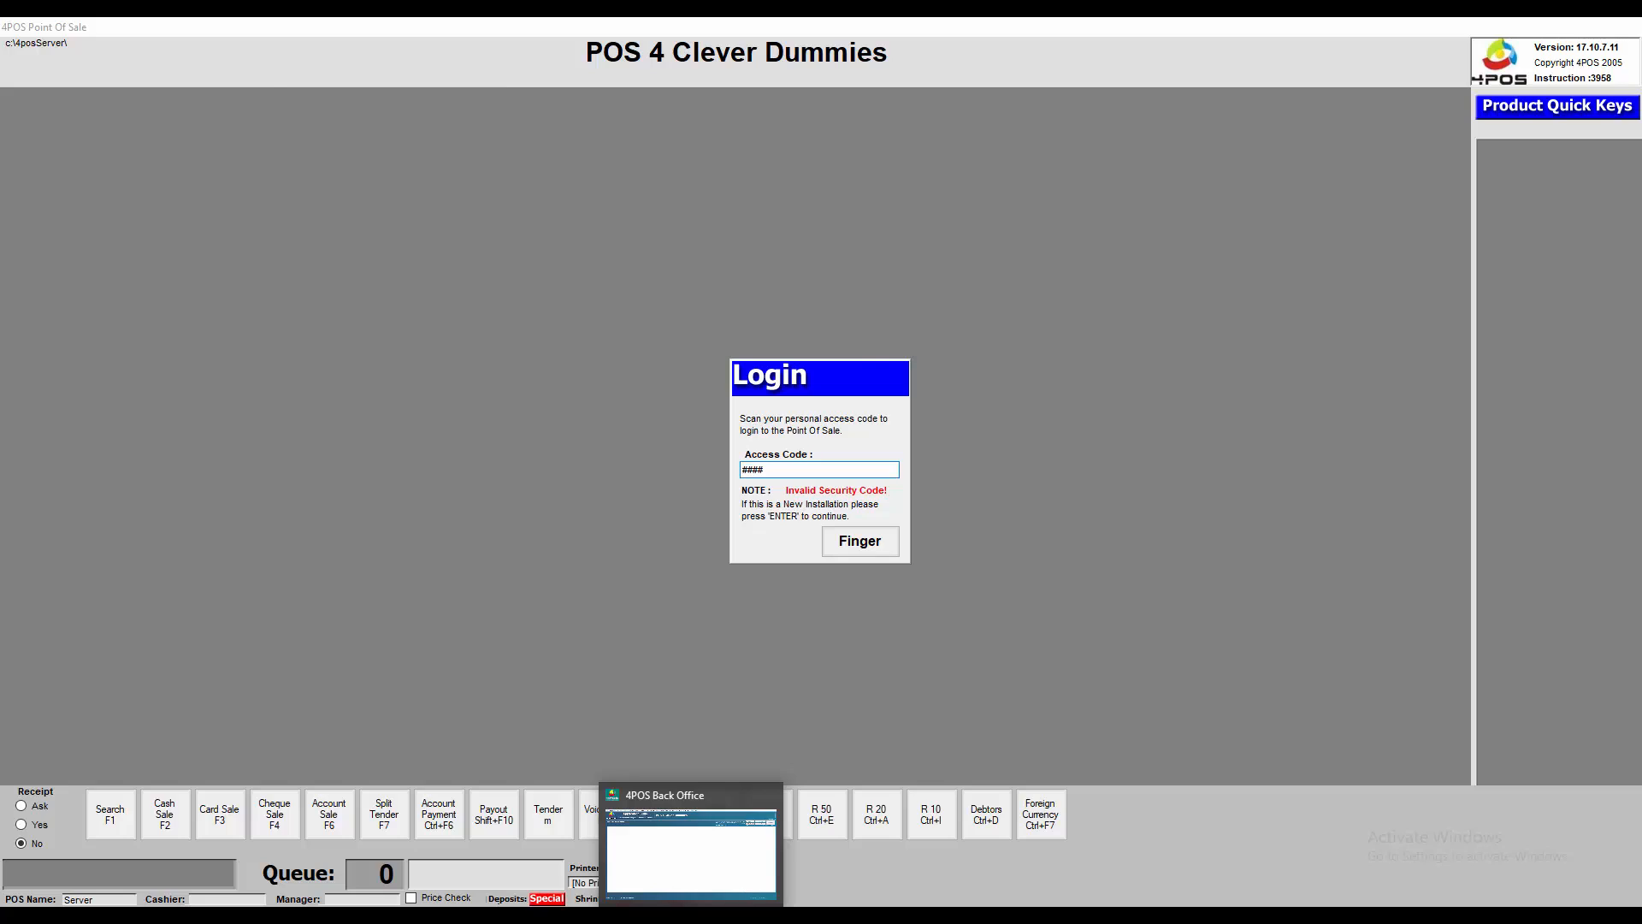
click(1150, 247)
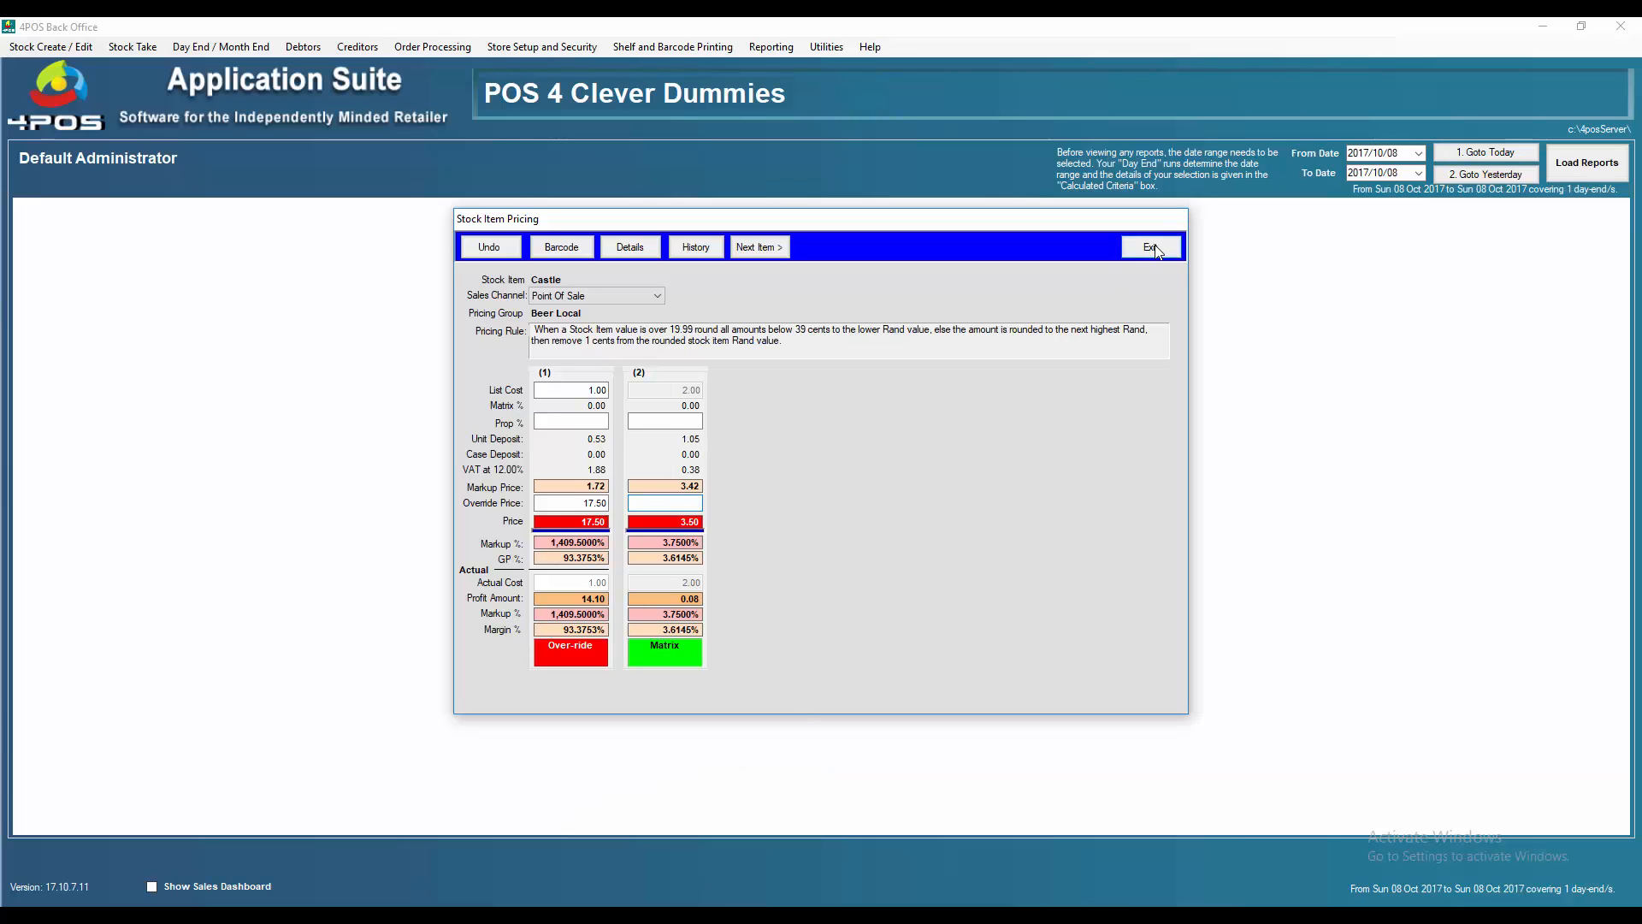
click(927, 574)
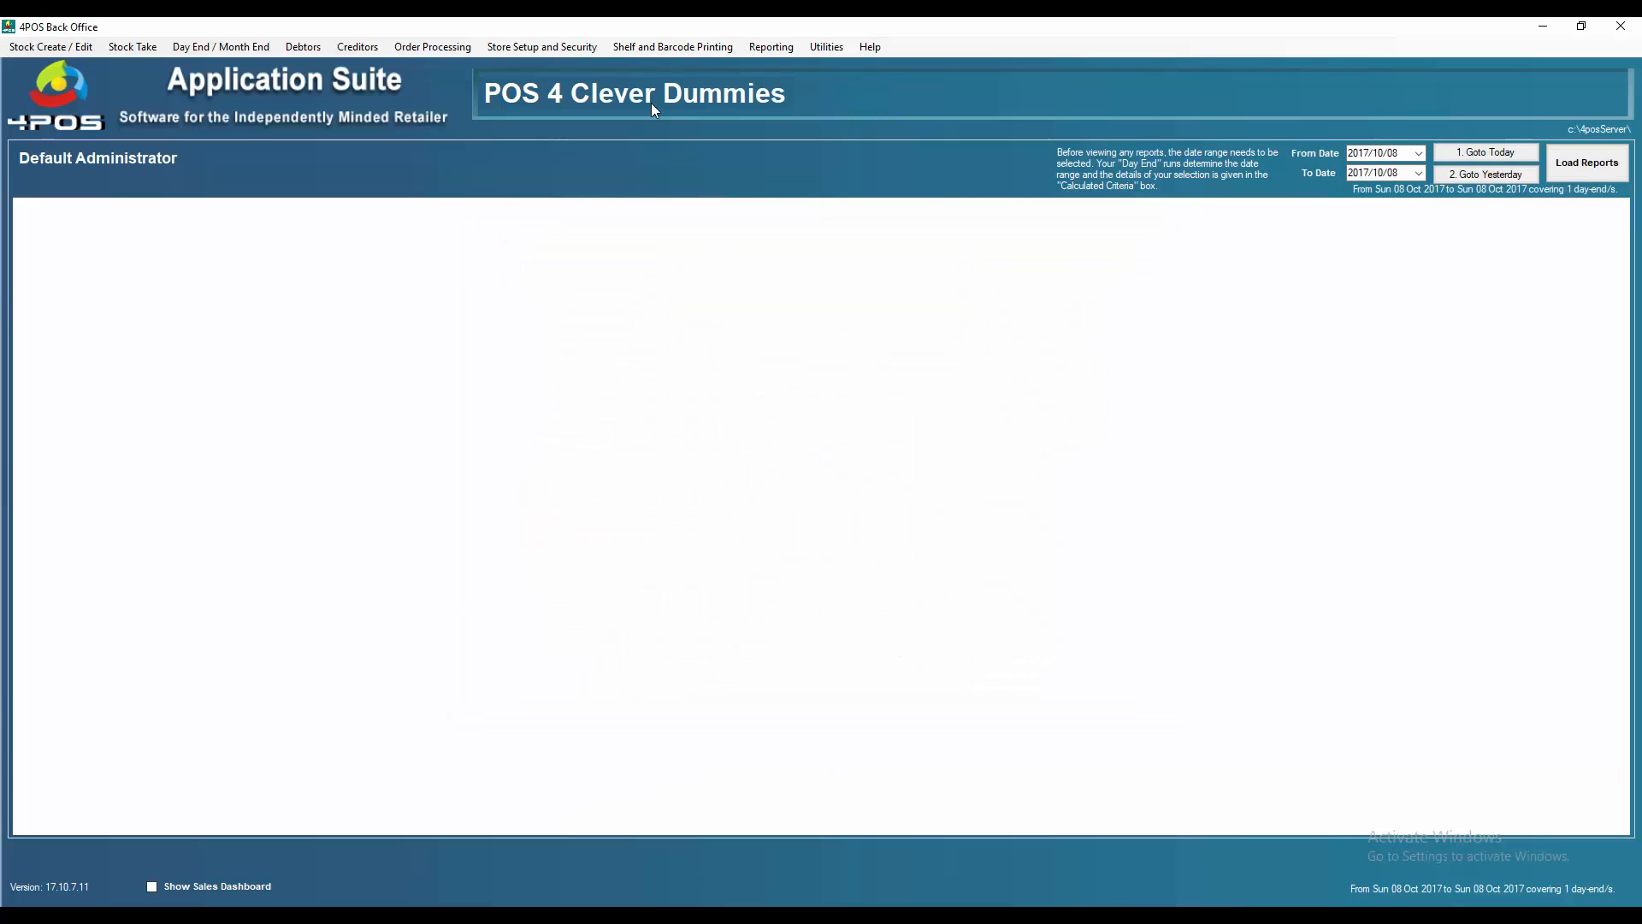
Open the Default Administrator's employee details and inspect its password, user ID and access scan ID
click(539, 48)
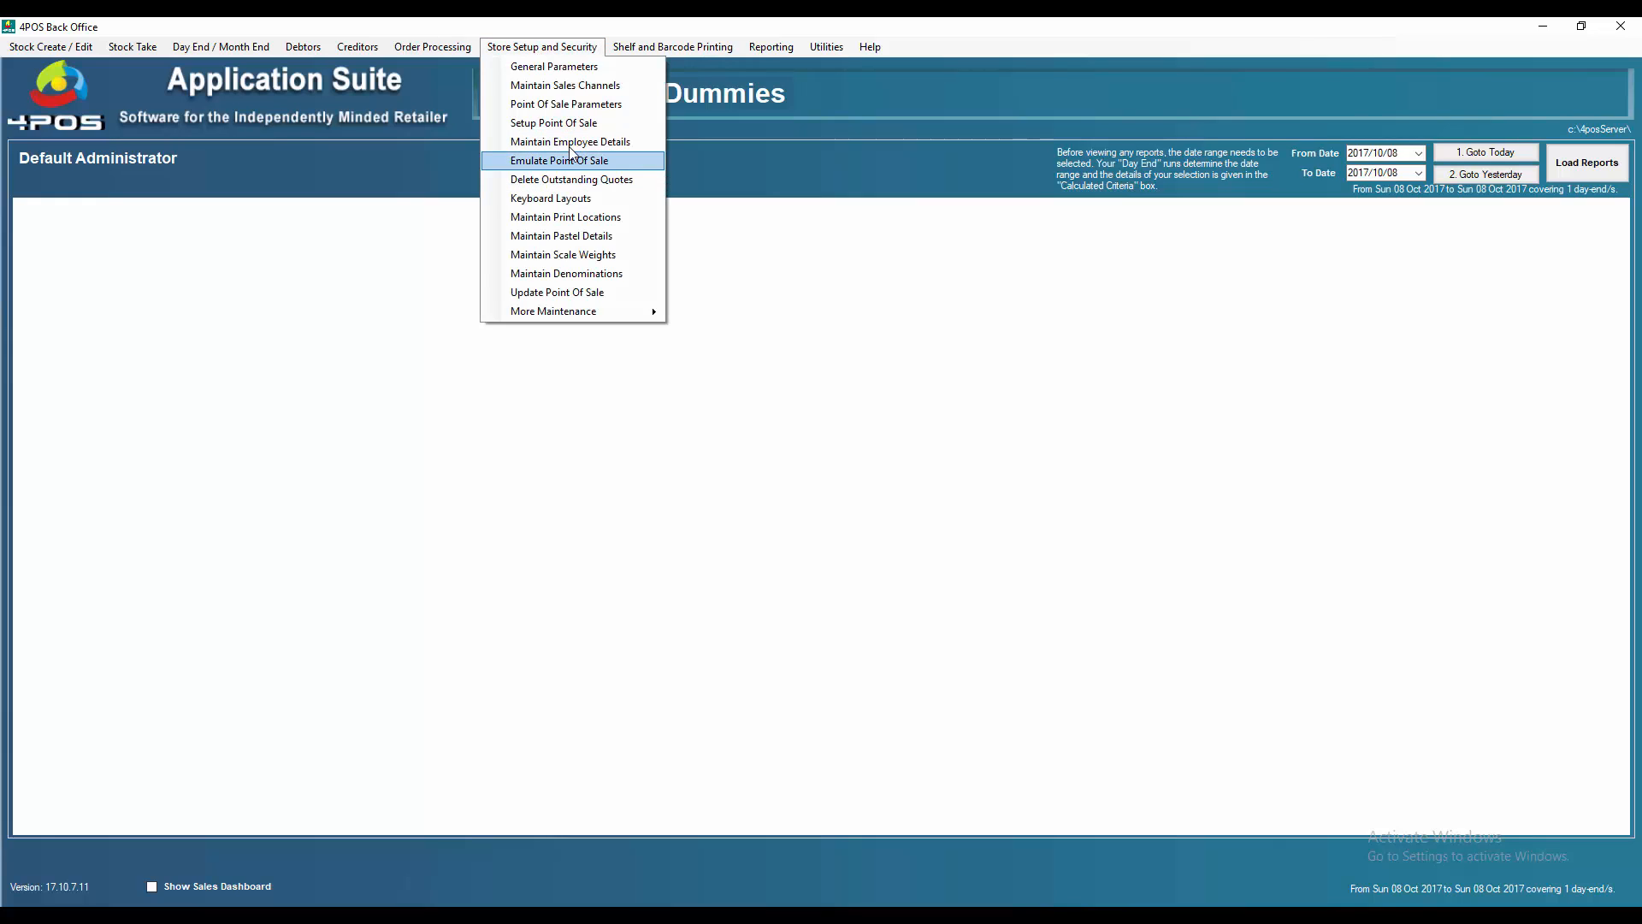
click(570, 143)
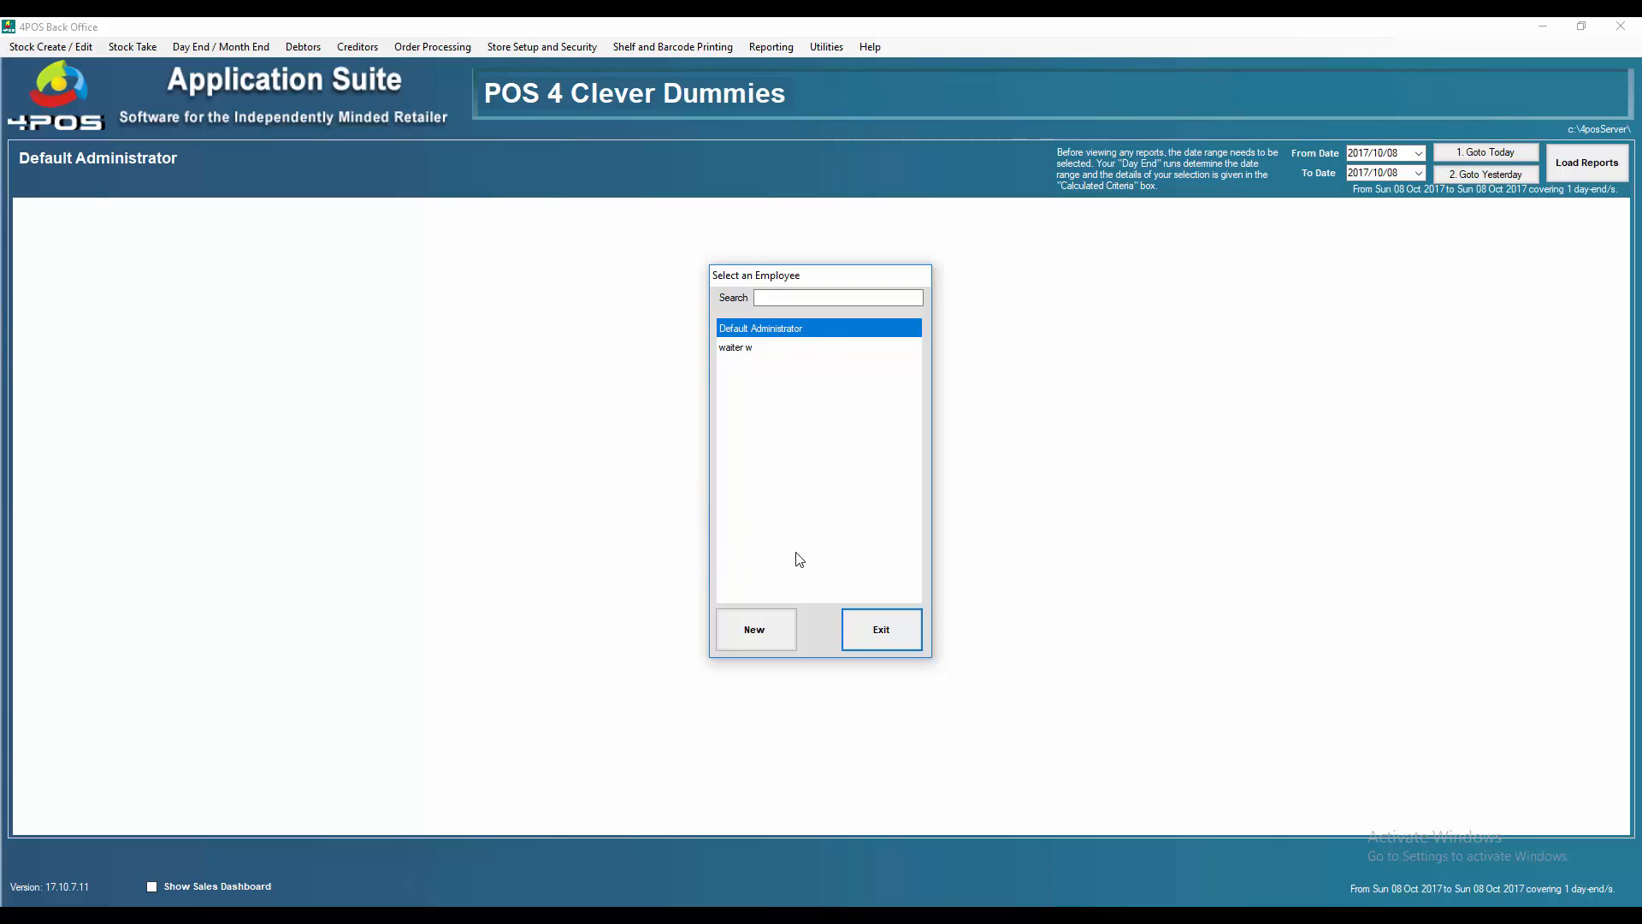
double_click(763, 334)
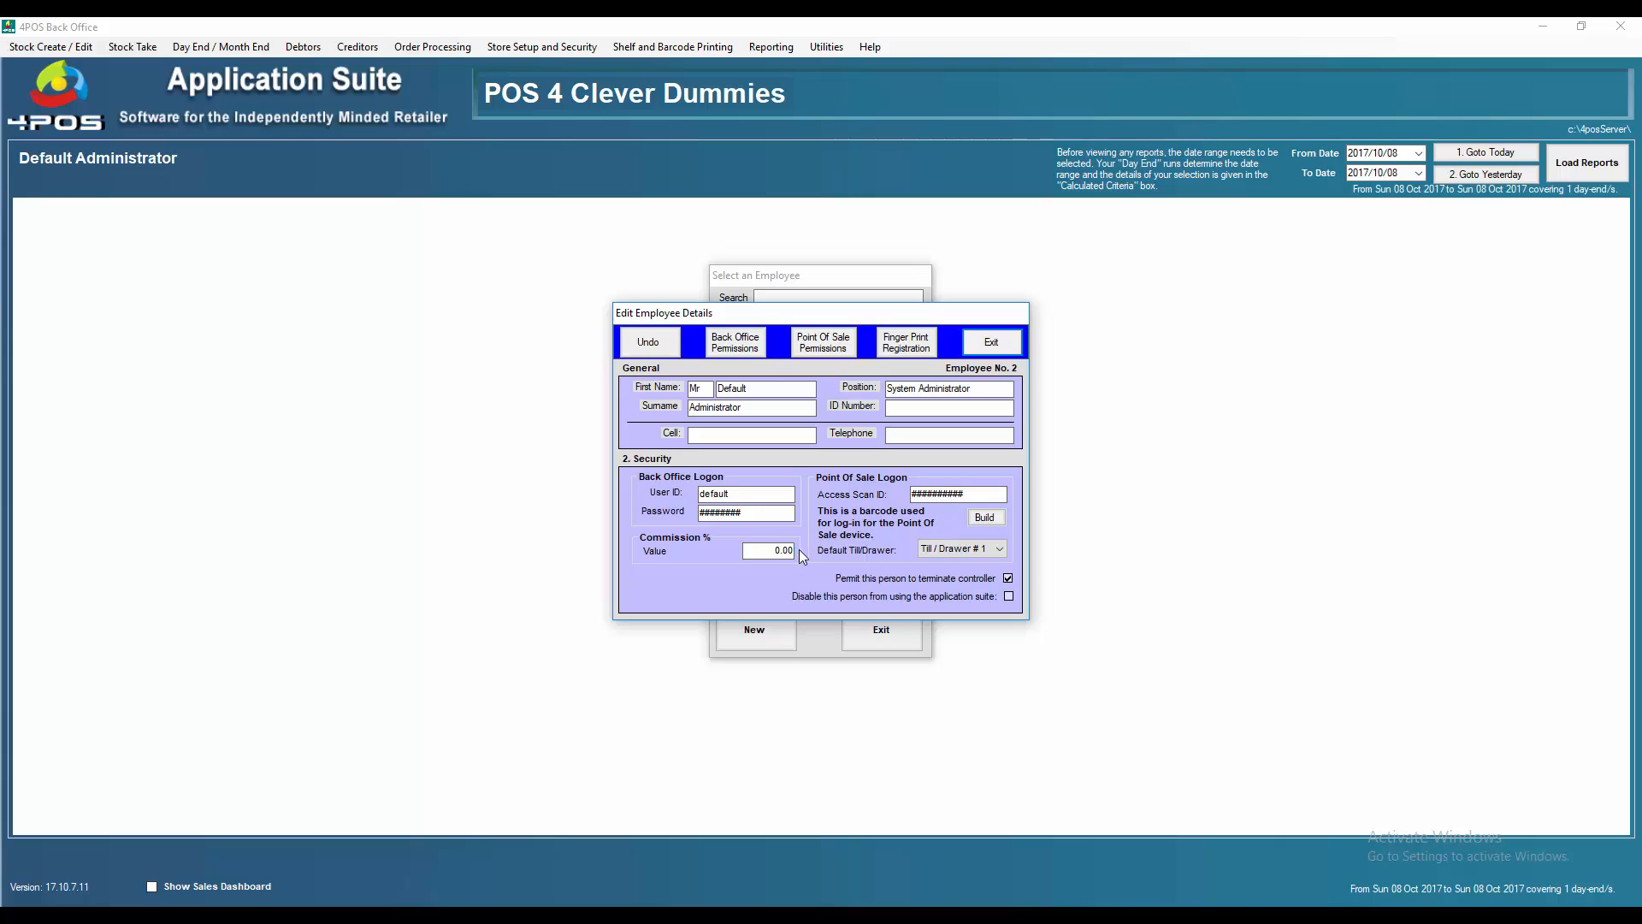
drag(751, 513, 684, 514)
click(755, 490)
click(990, 495)
double_click(989, 495)
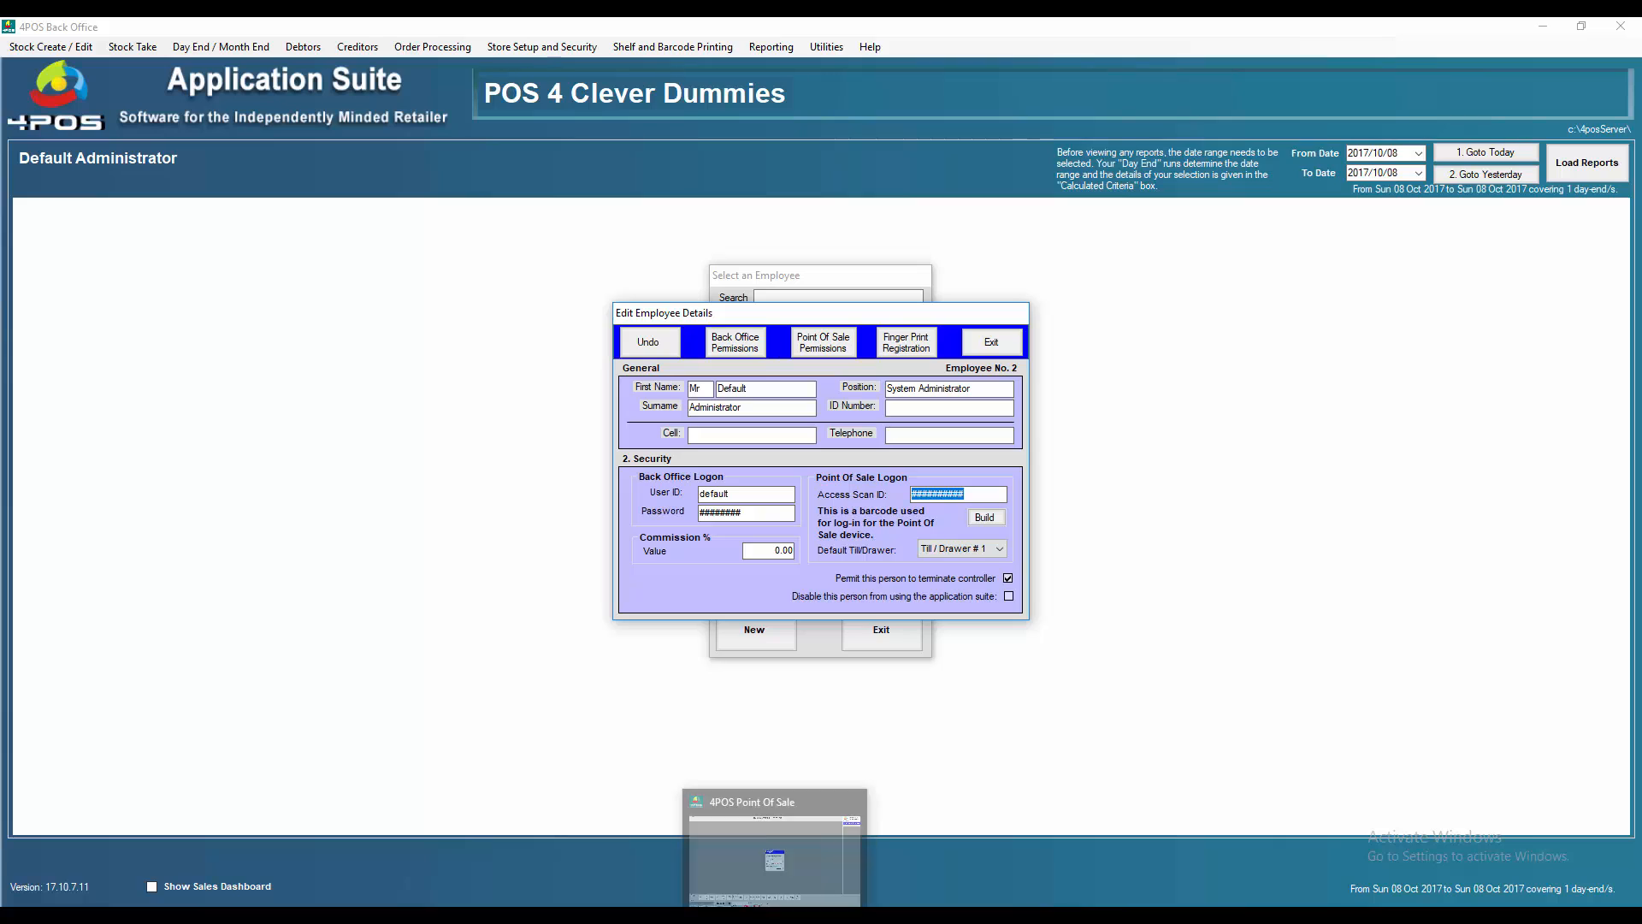
Log into the POS with the administrator's access code, log off, then return to Back Office
click(775, 915)
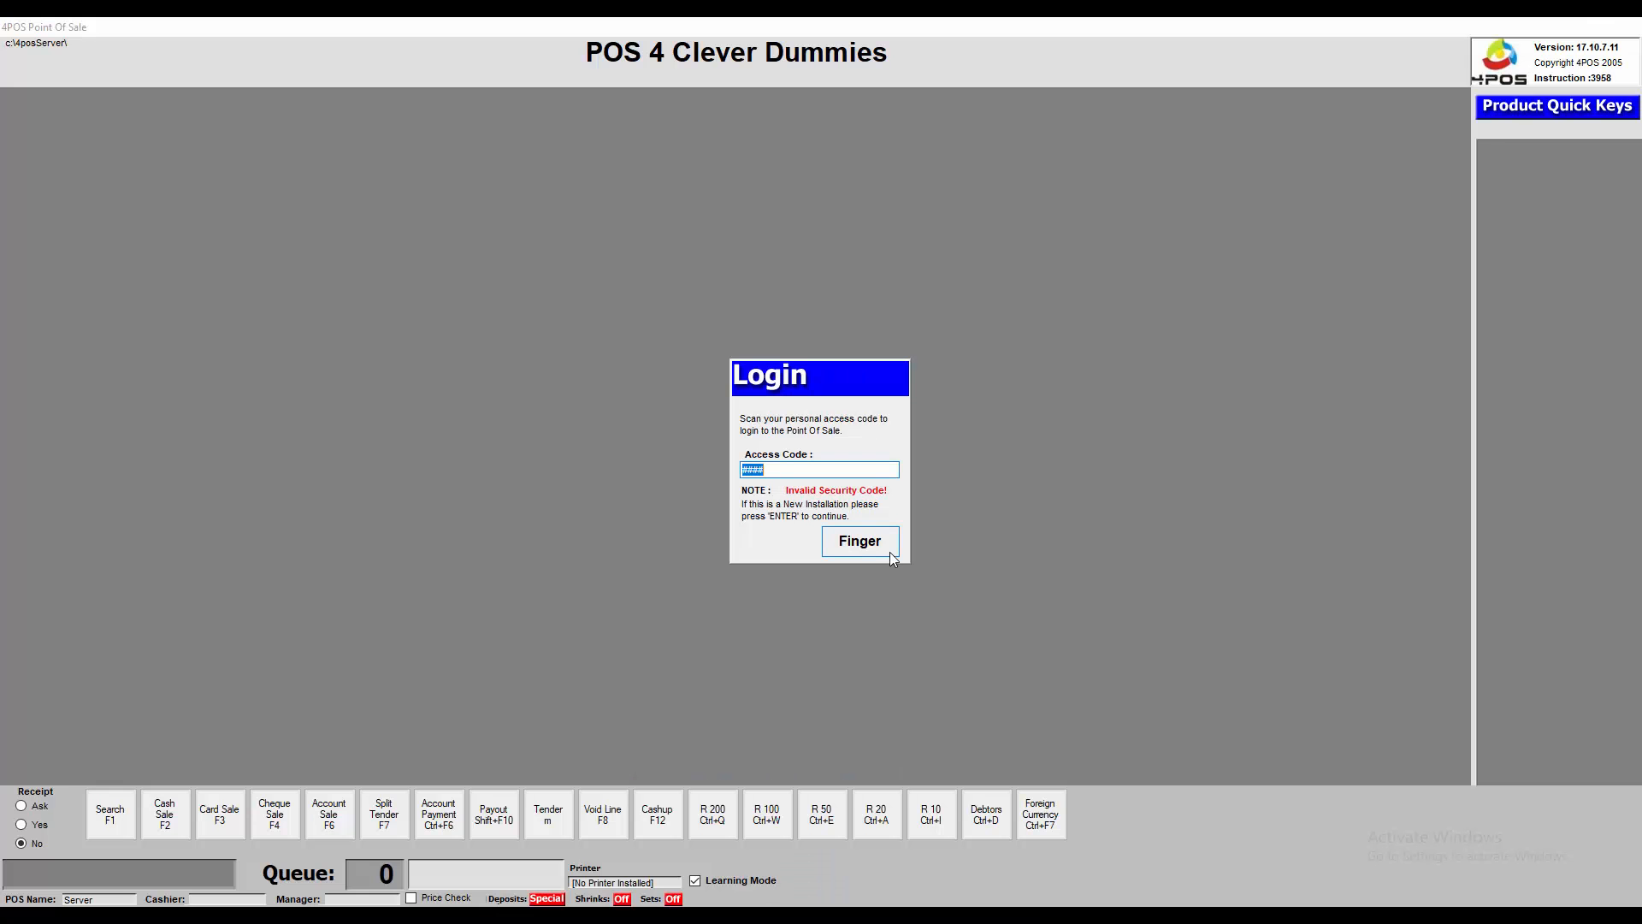
text(##########)
key(Return)
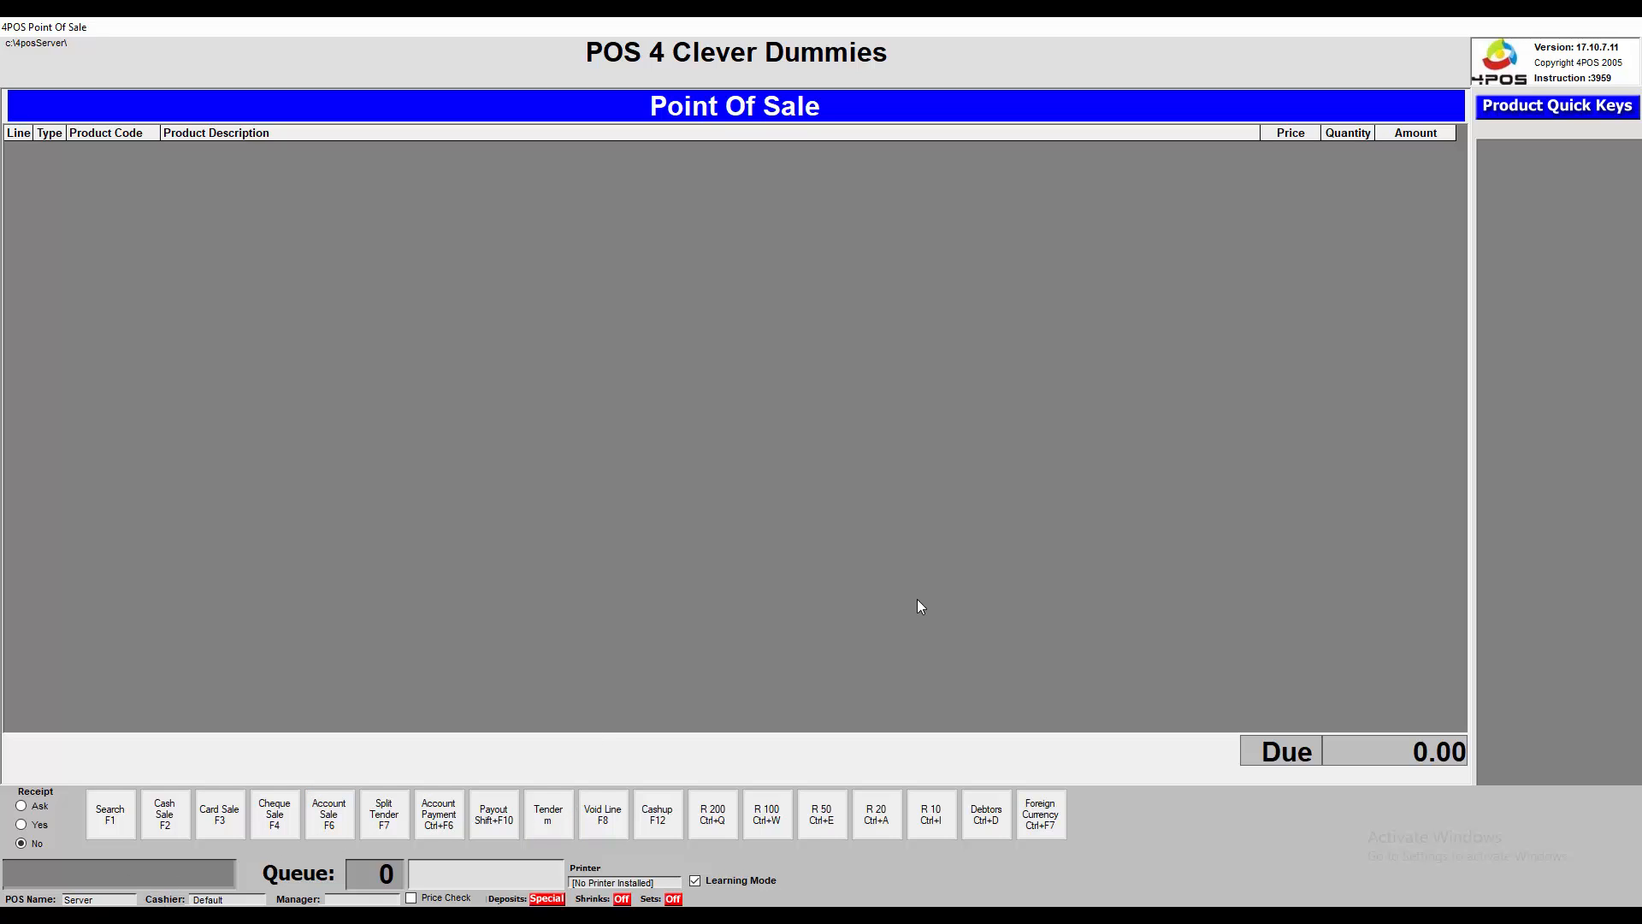
key(Escape)
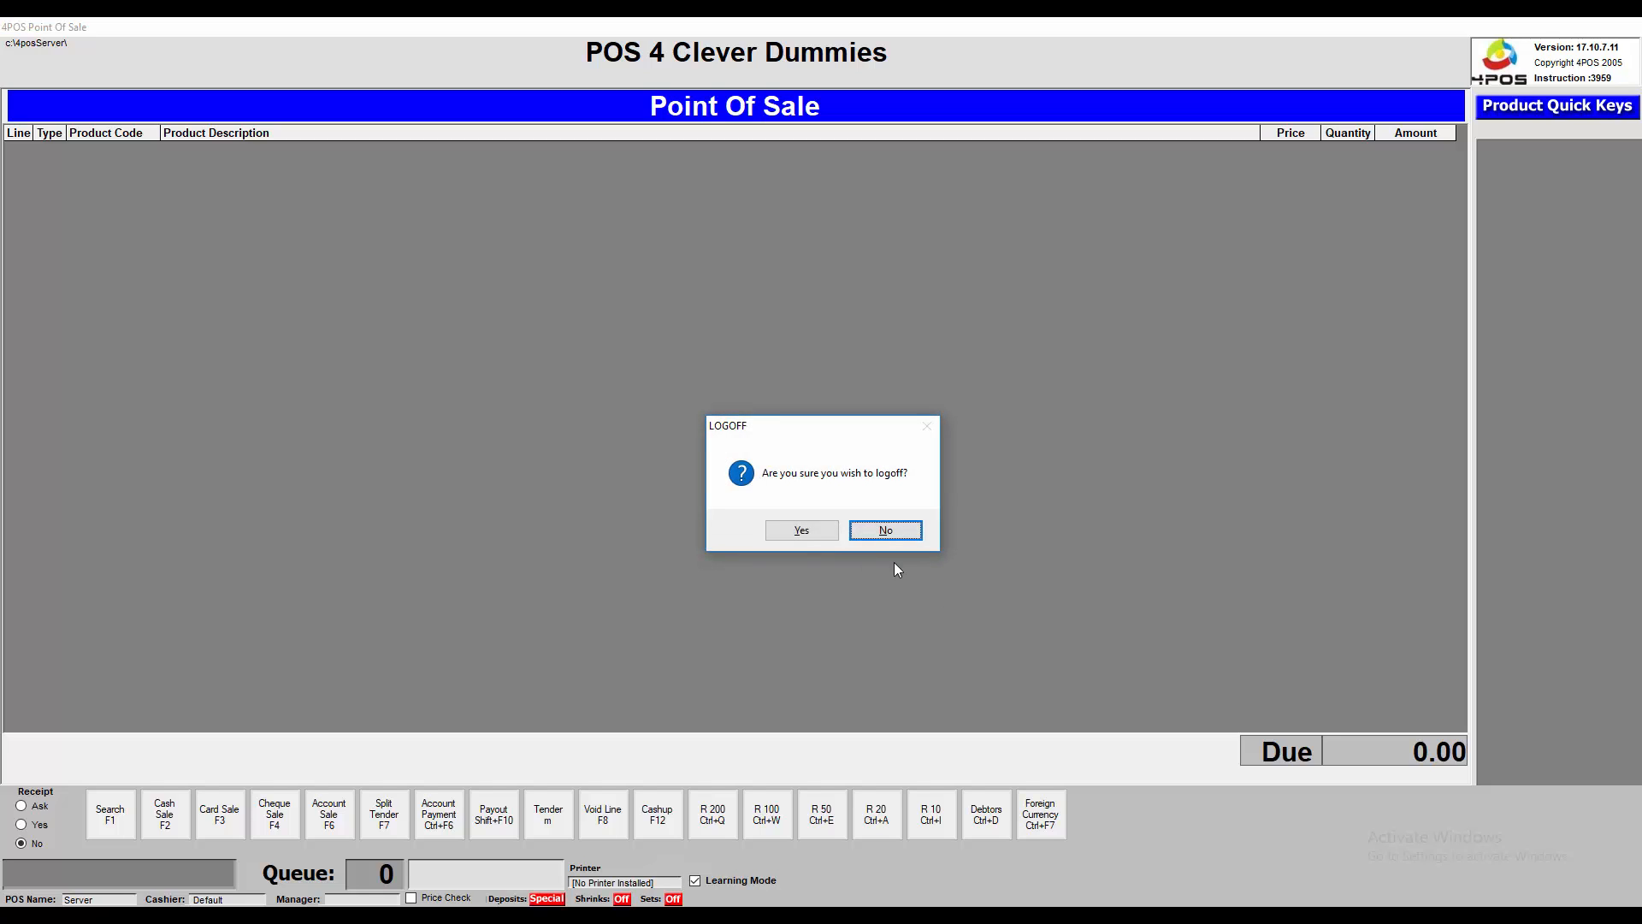
click(819, 535)
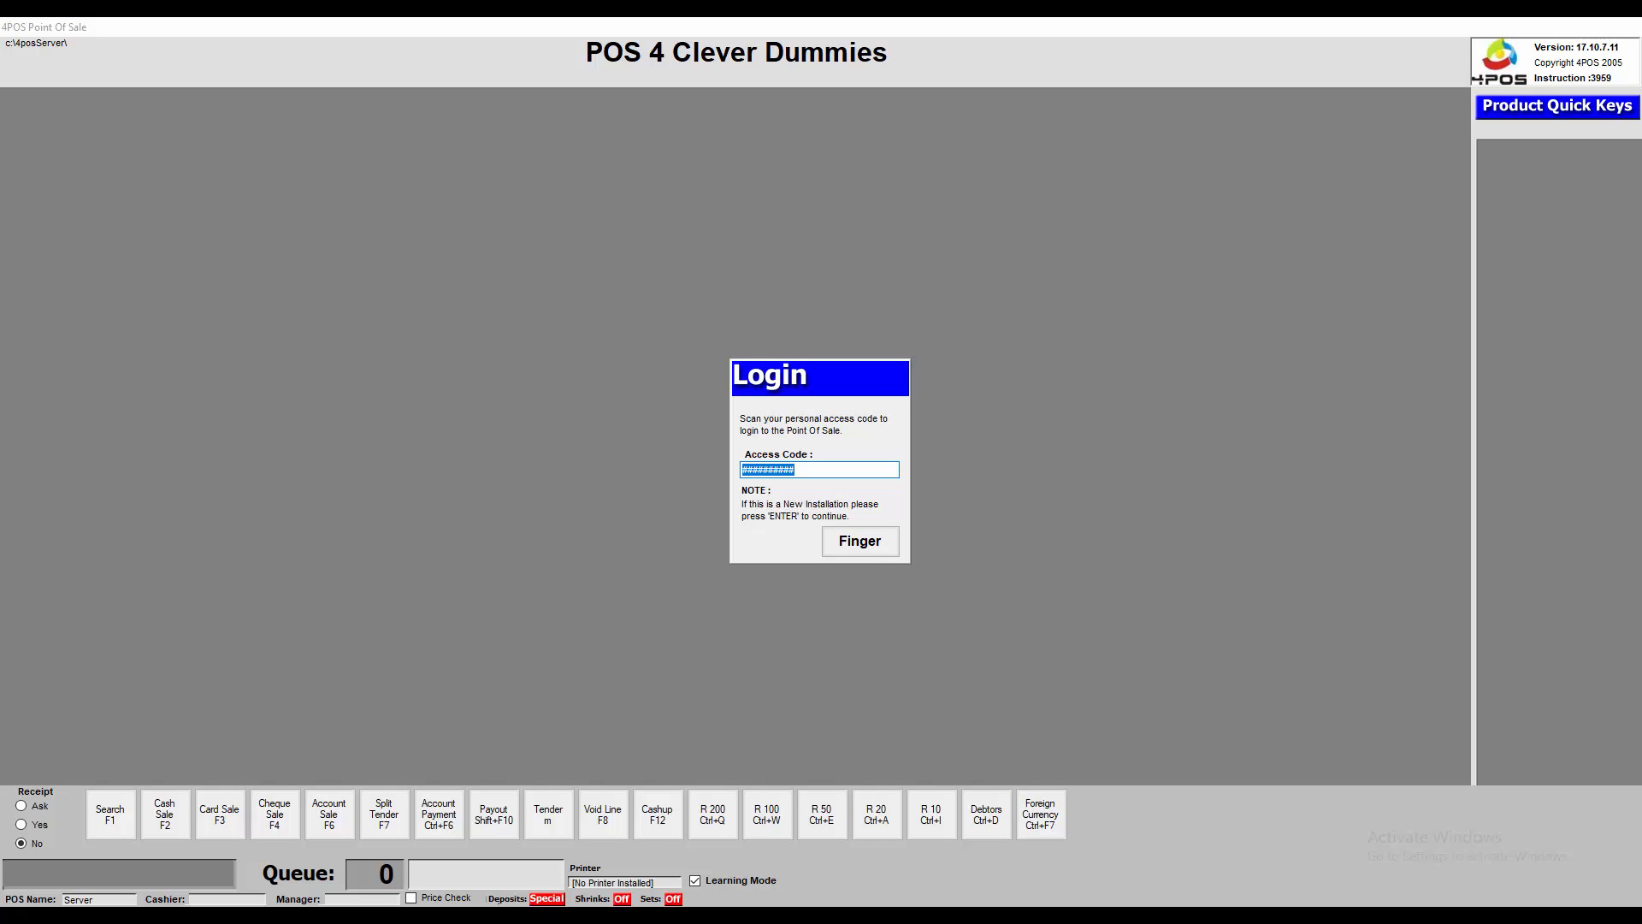
mouse_move(694, 905)
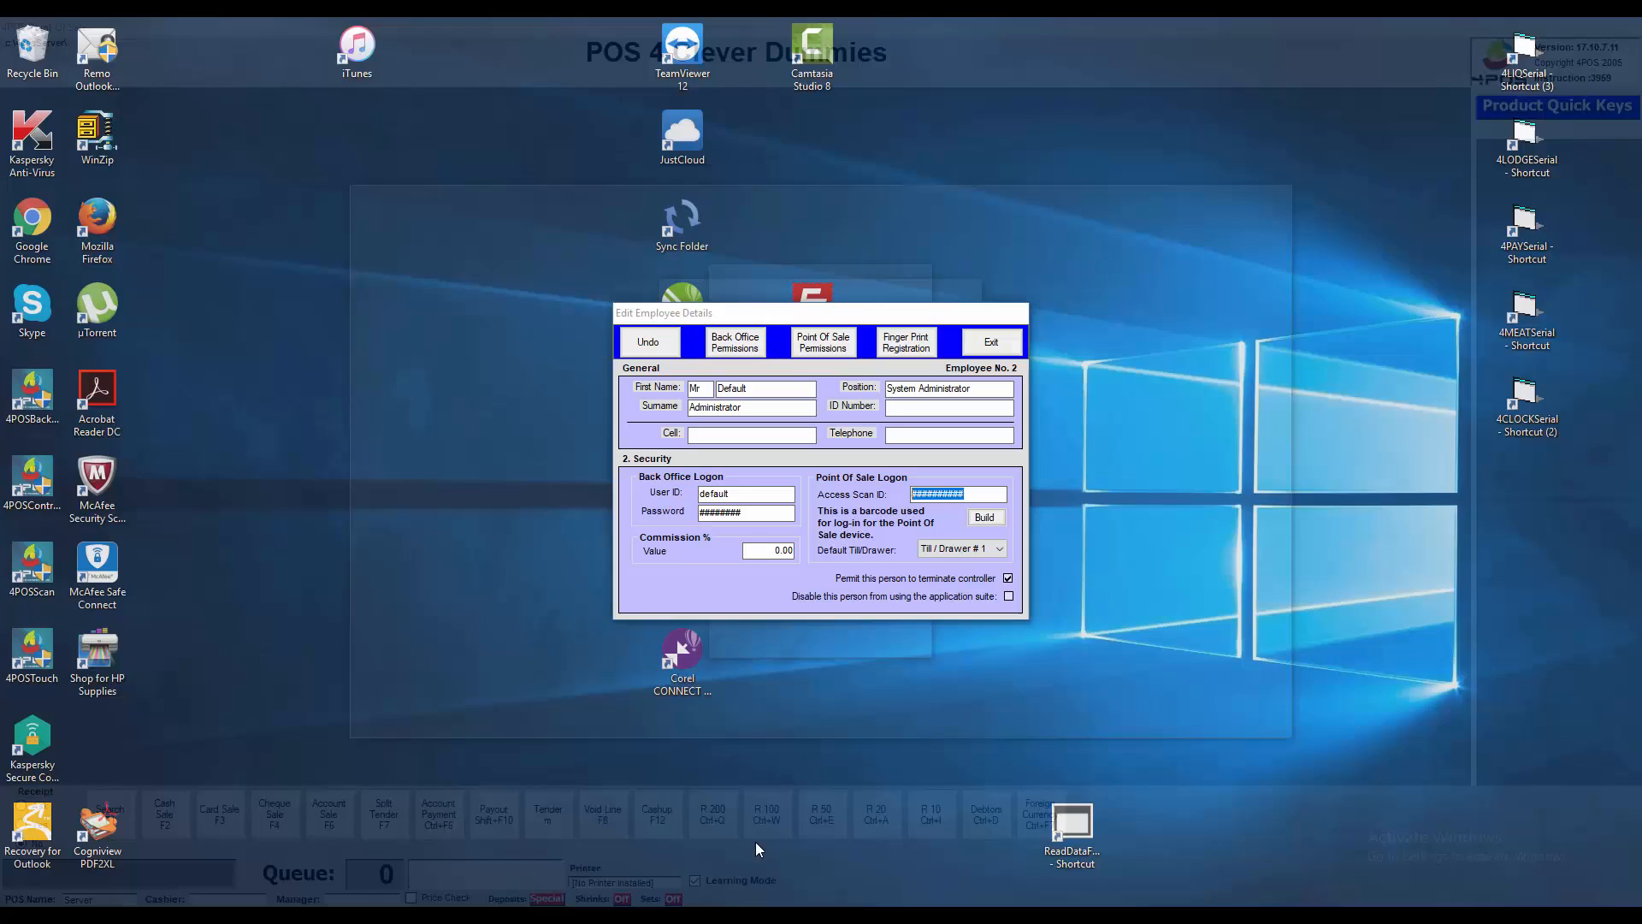
click(756, 842)
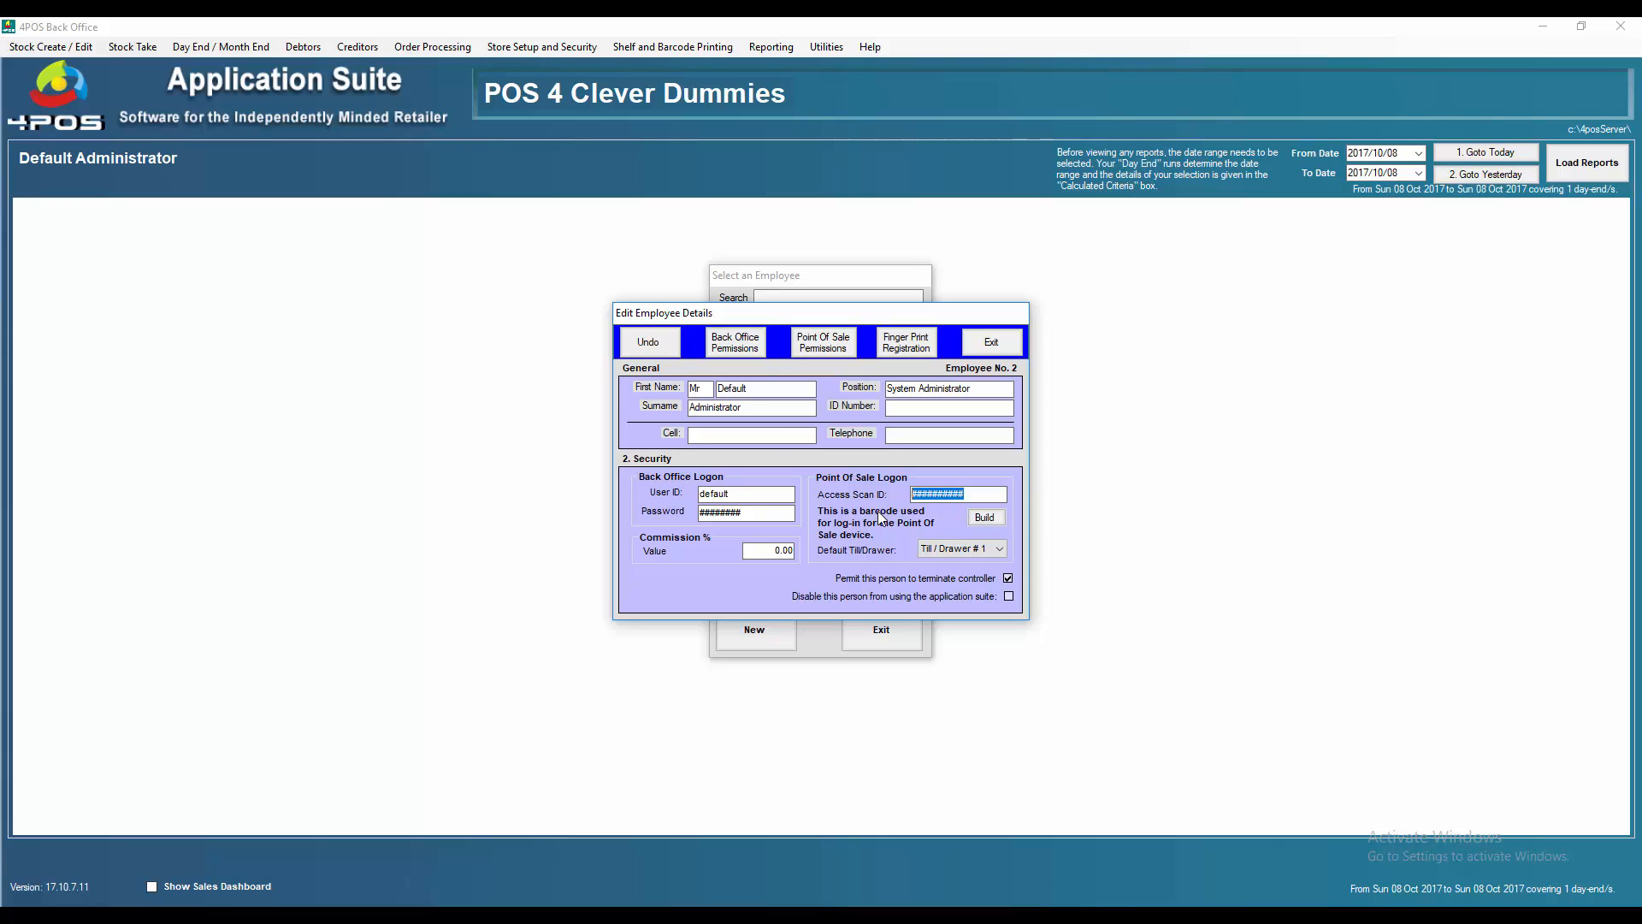
Replace the Default Administrator's access scan ID and password with new values and save the record
text(###)
drag(771, 518, 681, 524)
text(###)
click(1006, 346)
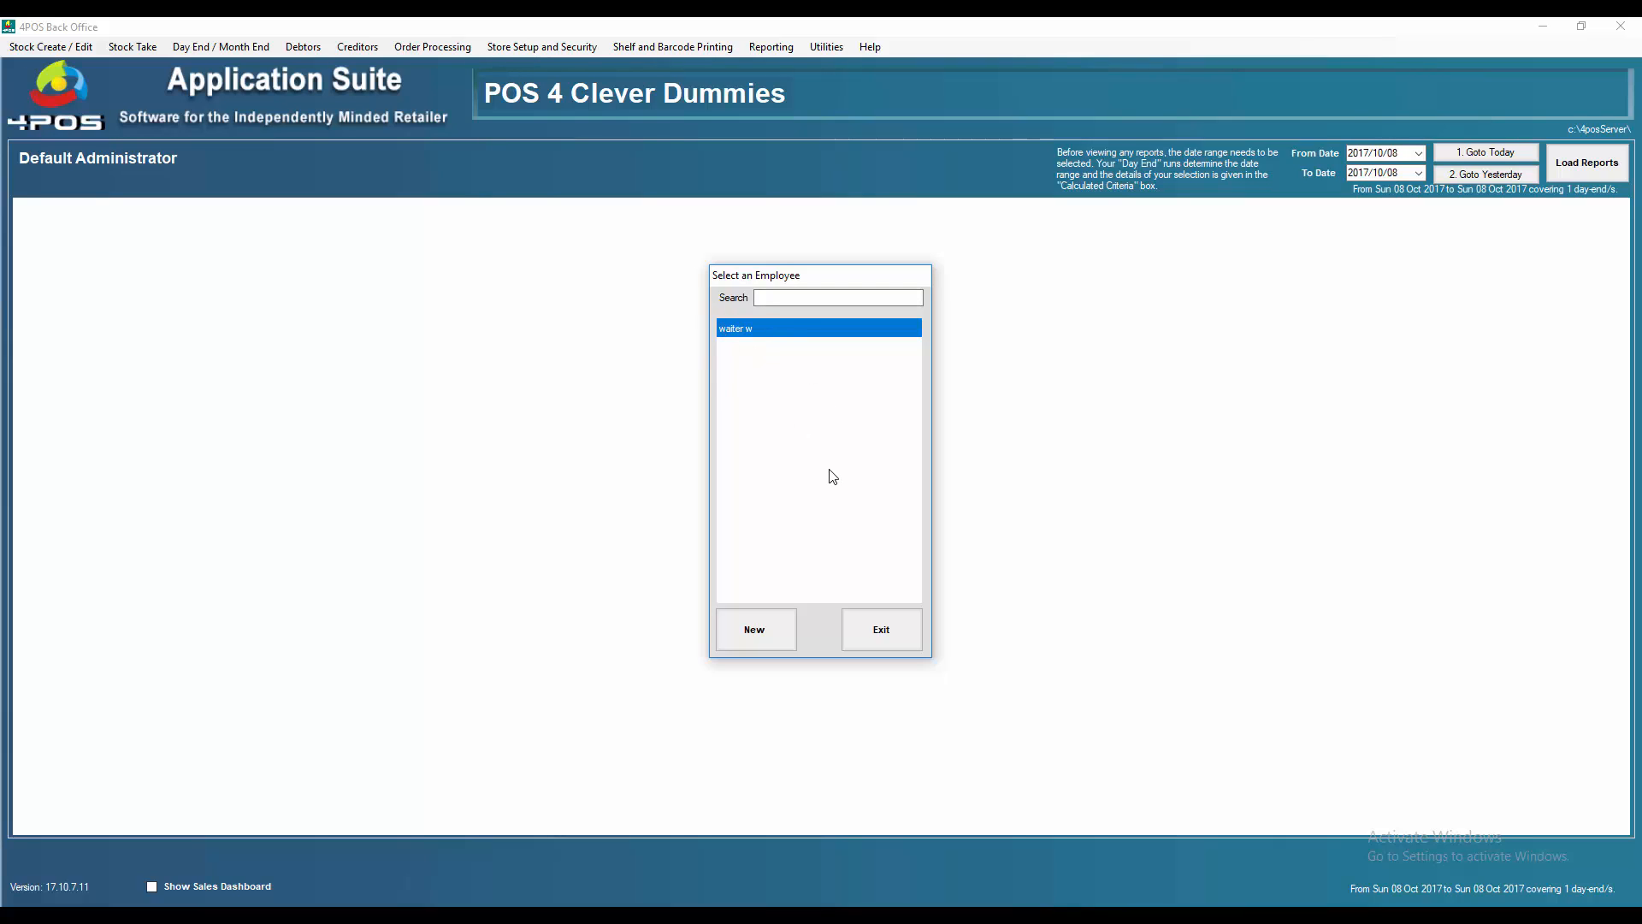
Start a new employee record with the employee's first name, surname and an access scan ID
click(756, 630)
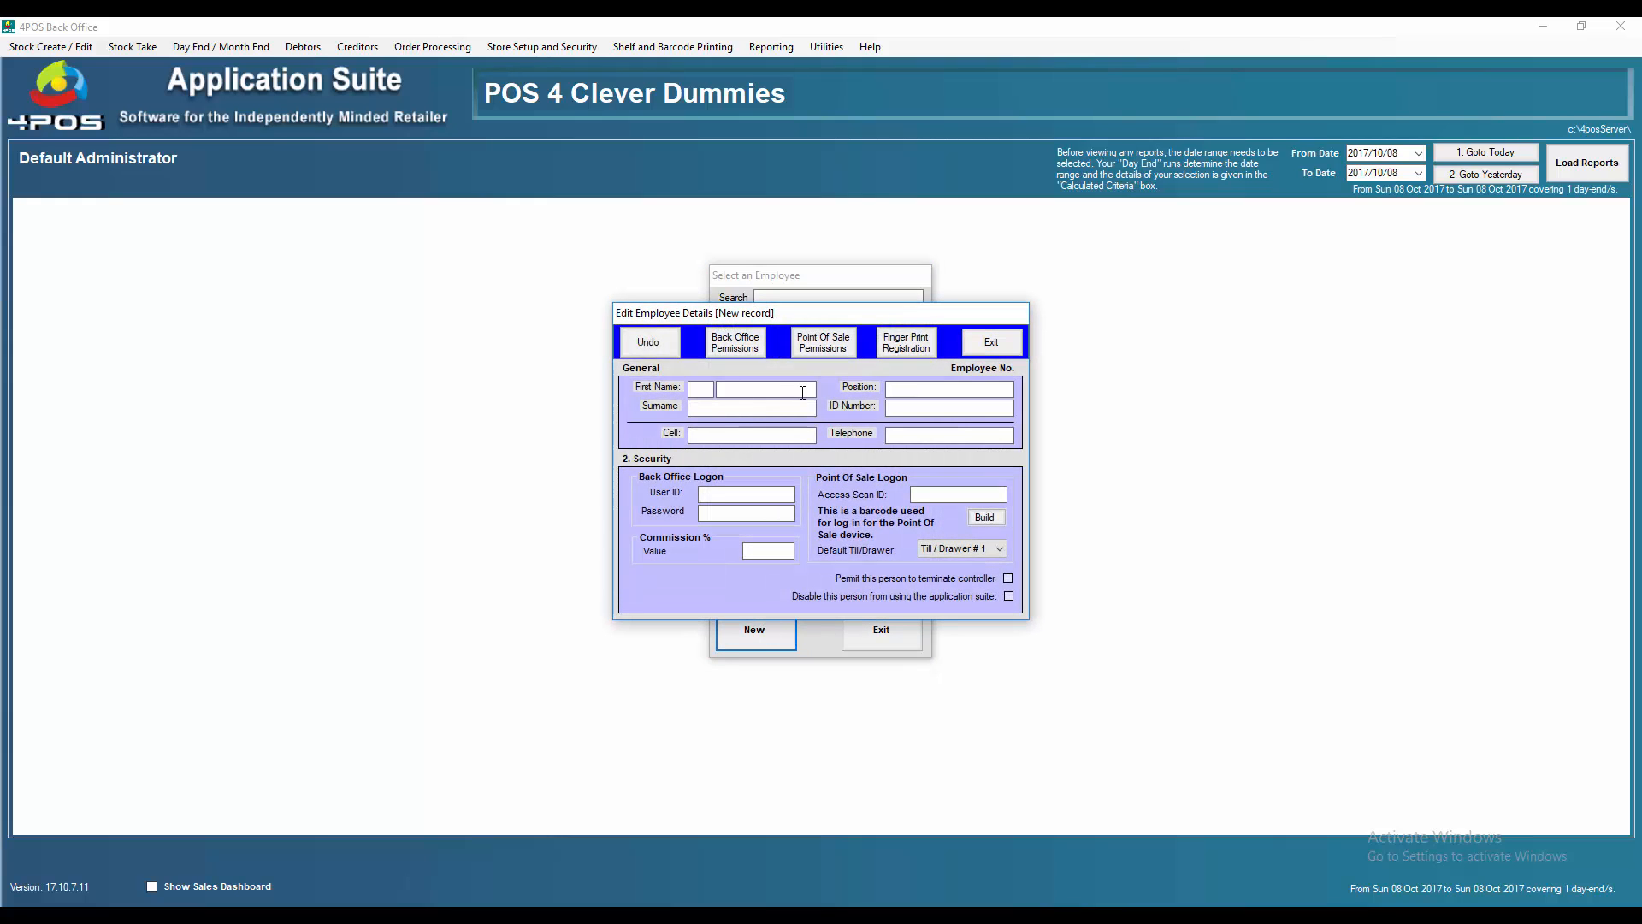
text(Joe)
text(Soap)
click(746, 494)
text(####)
Clear the 'Title cannot be blank' warning and begin entering the title Mr
click(755, 346)
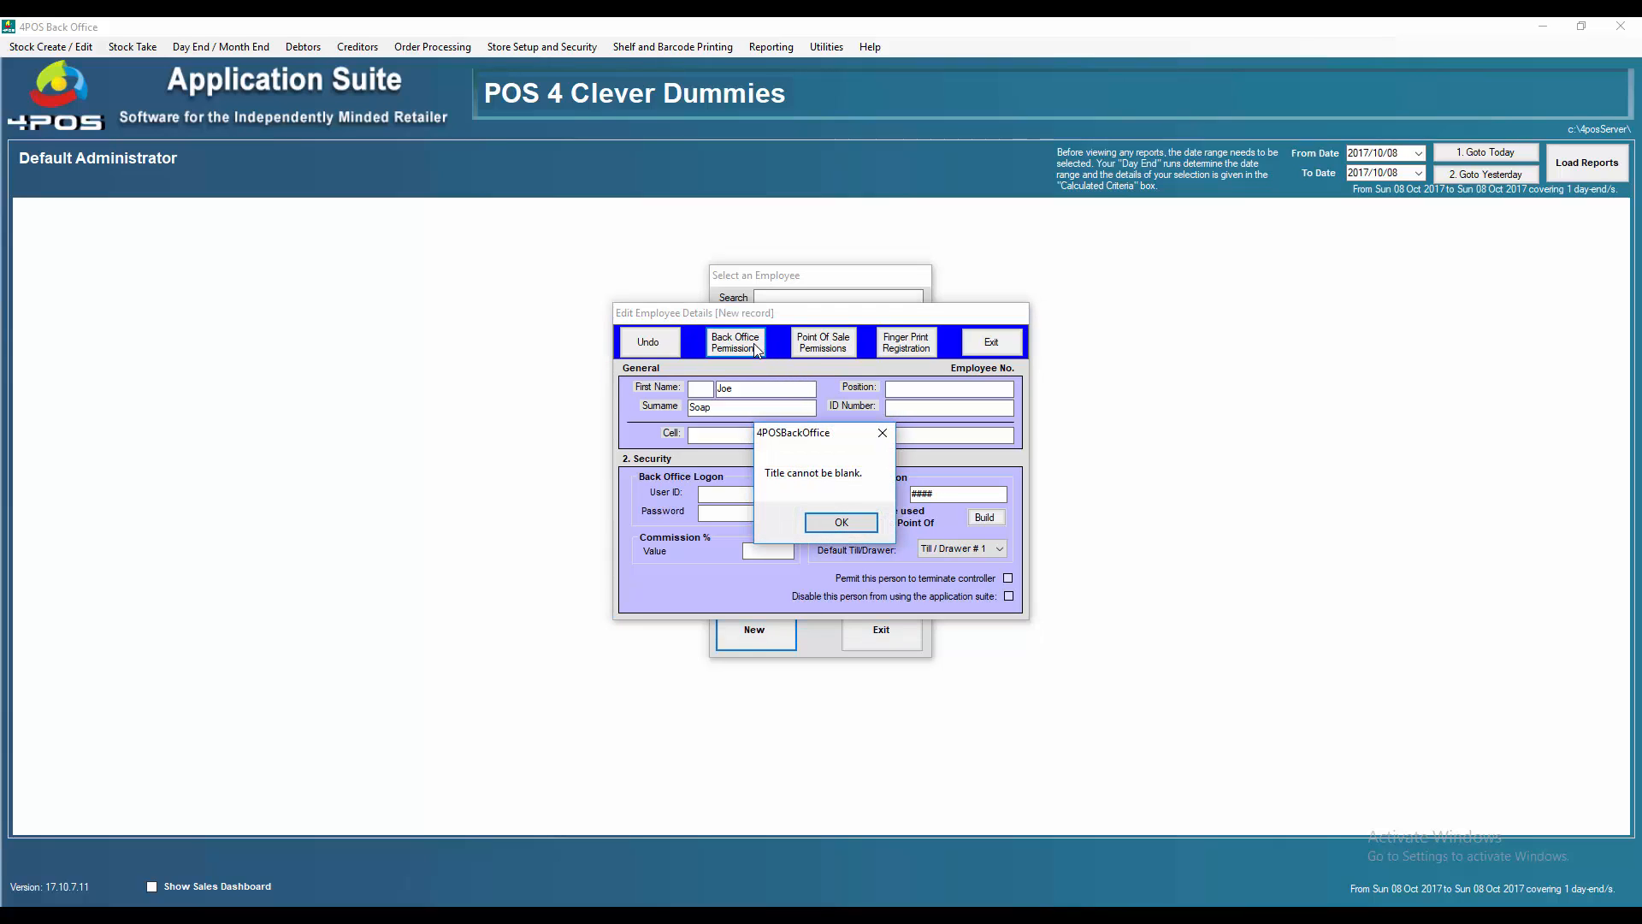
click(841, 523)
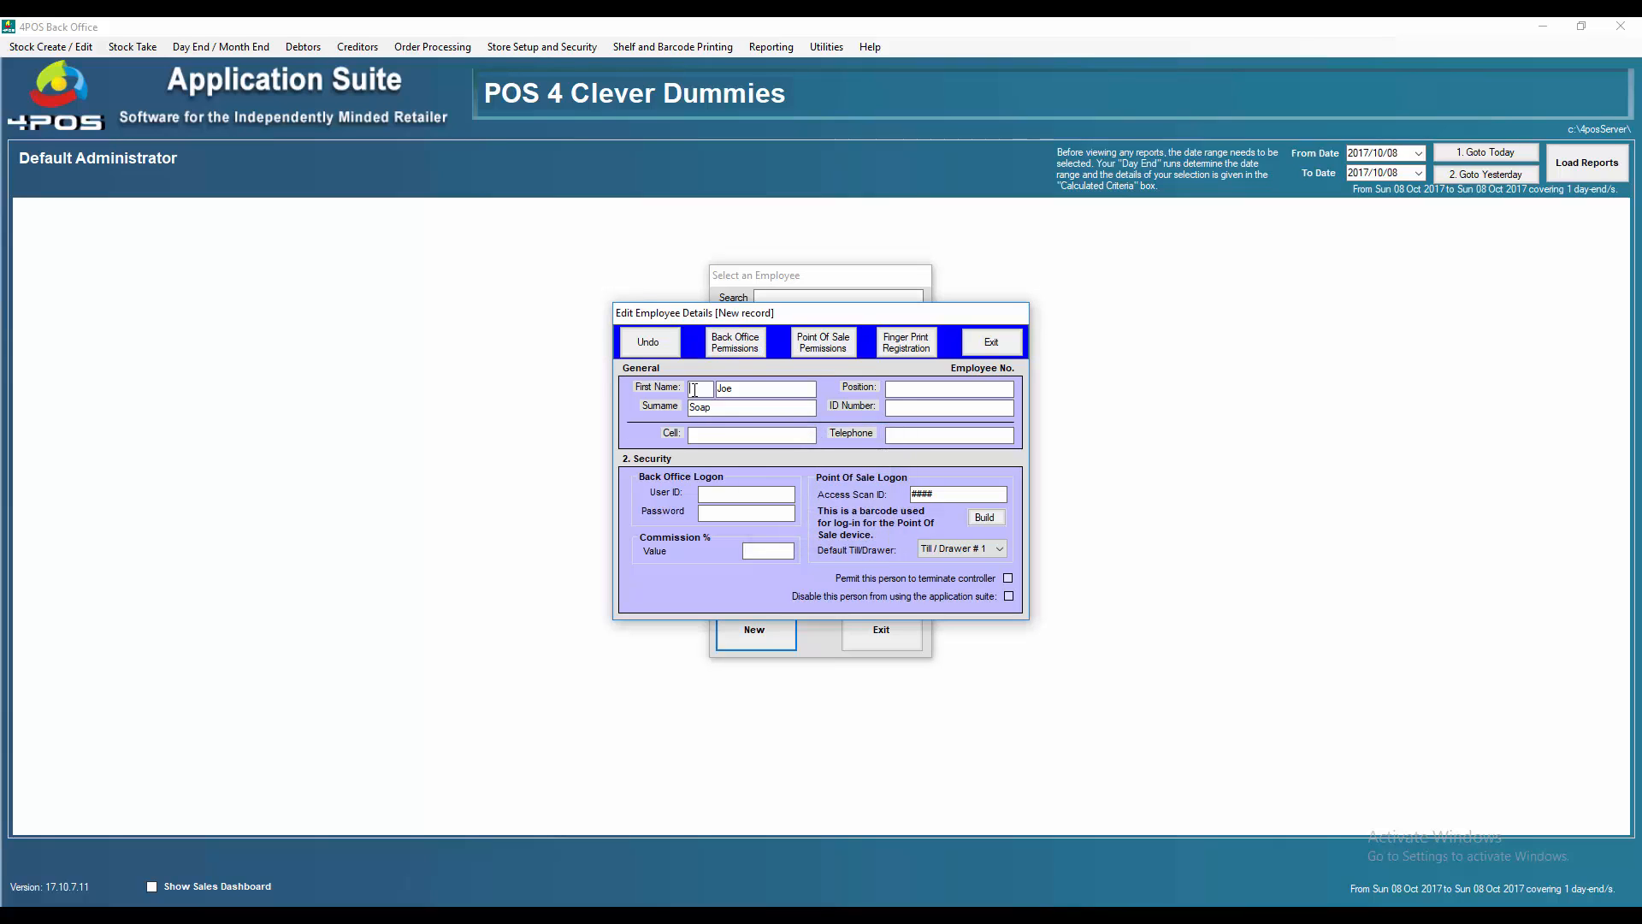
click(693, 389)
text(Mr)
Grant no back-office rights, allow Access POS on the Point Of Sale channel, and save the employee
click(763, 345)
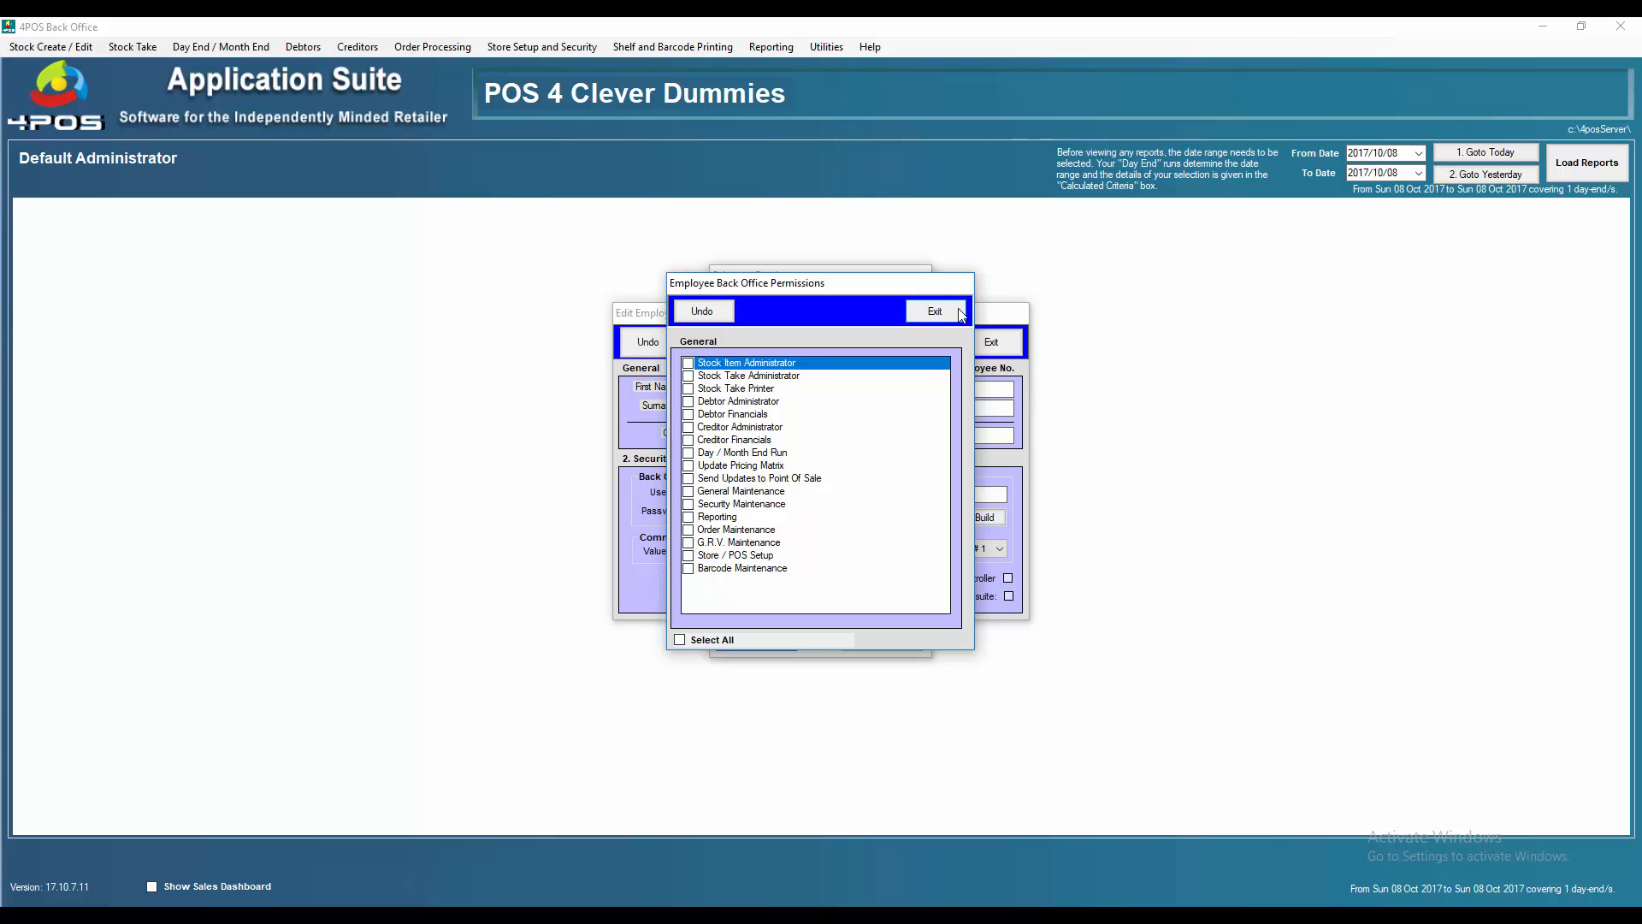
click(935, 312)
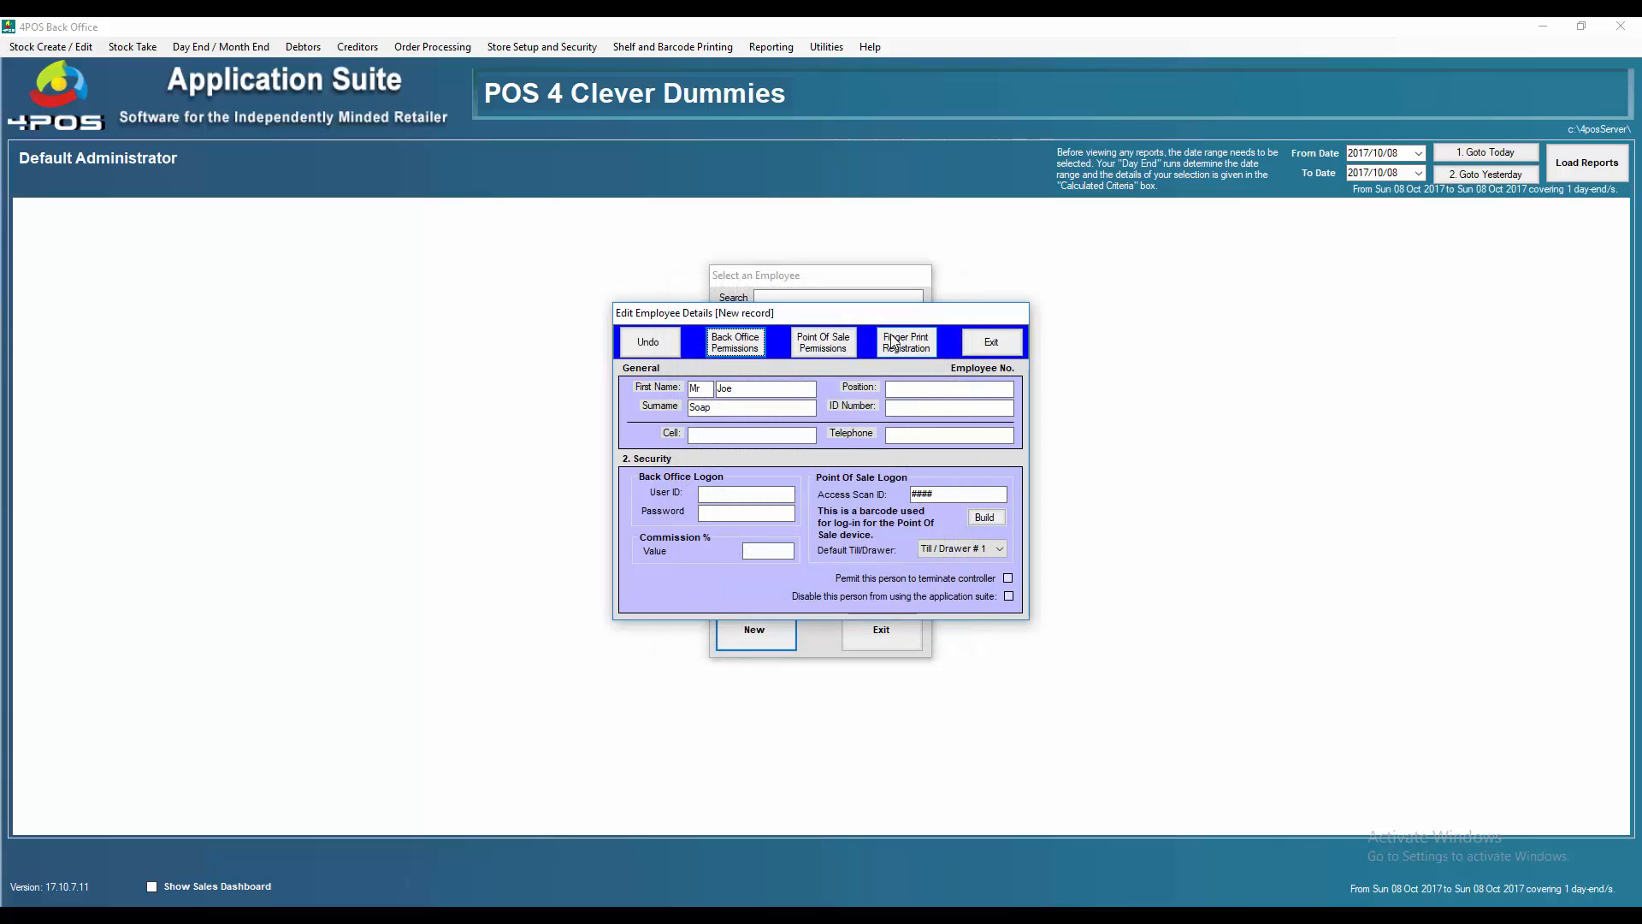
click(825, 342)
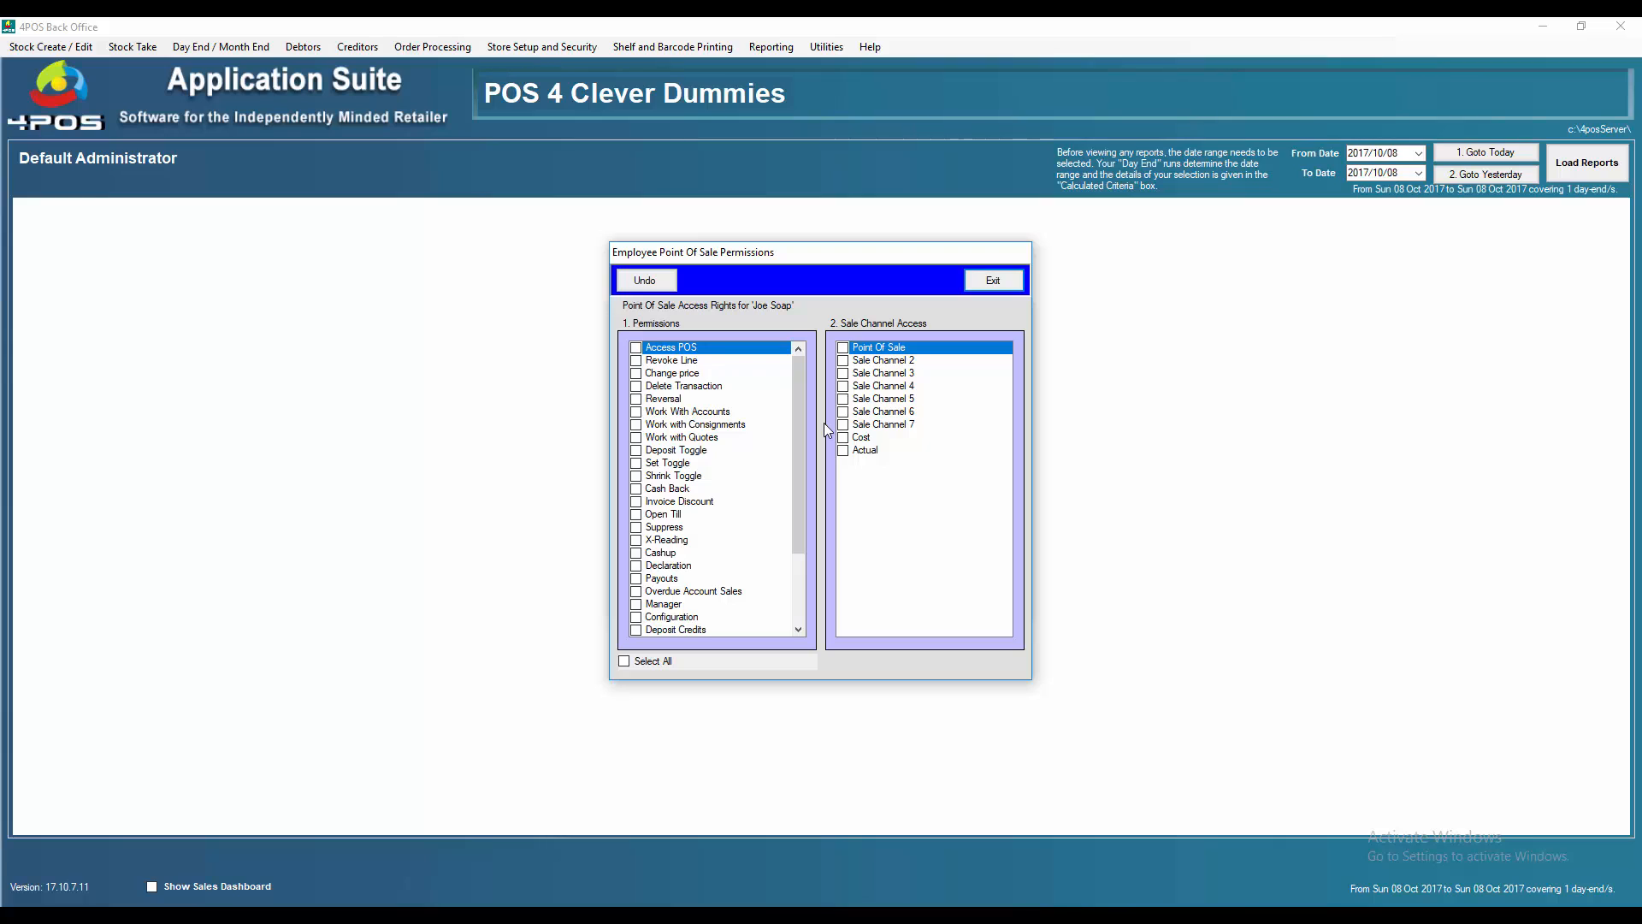
click(843, 348)
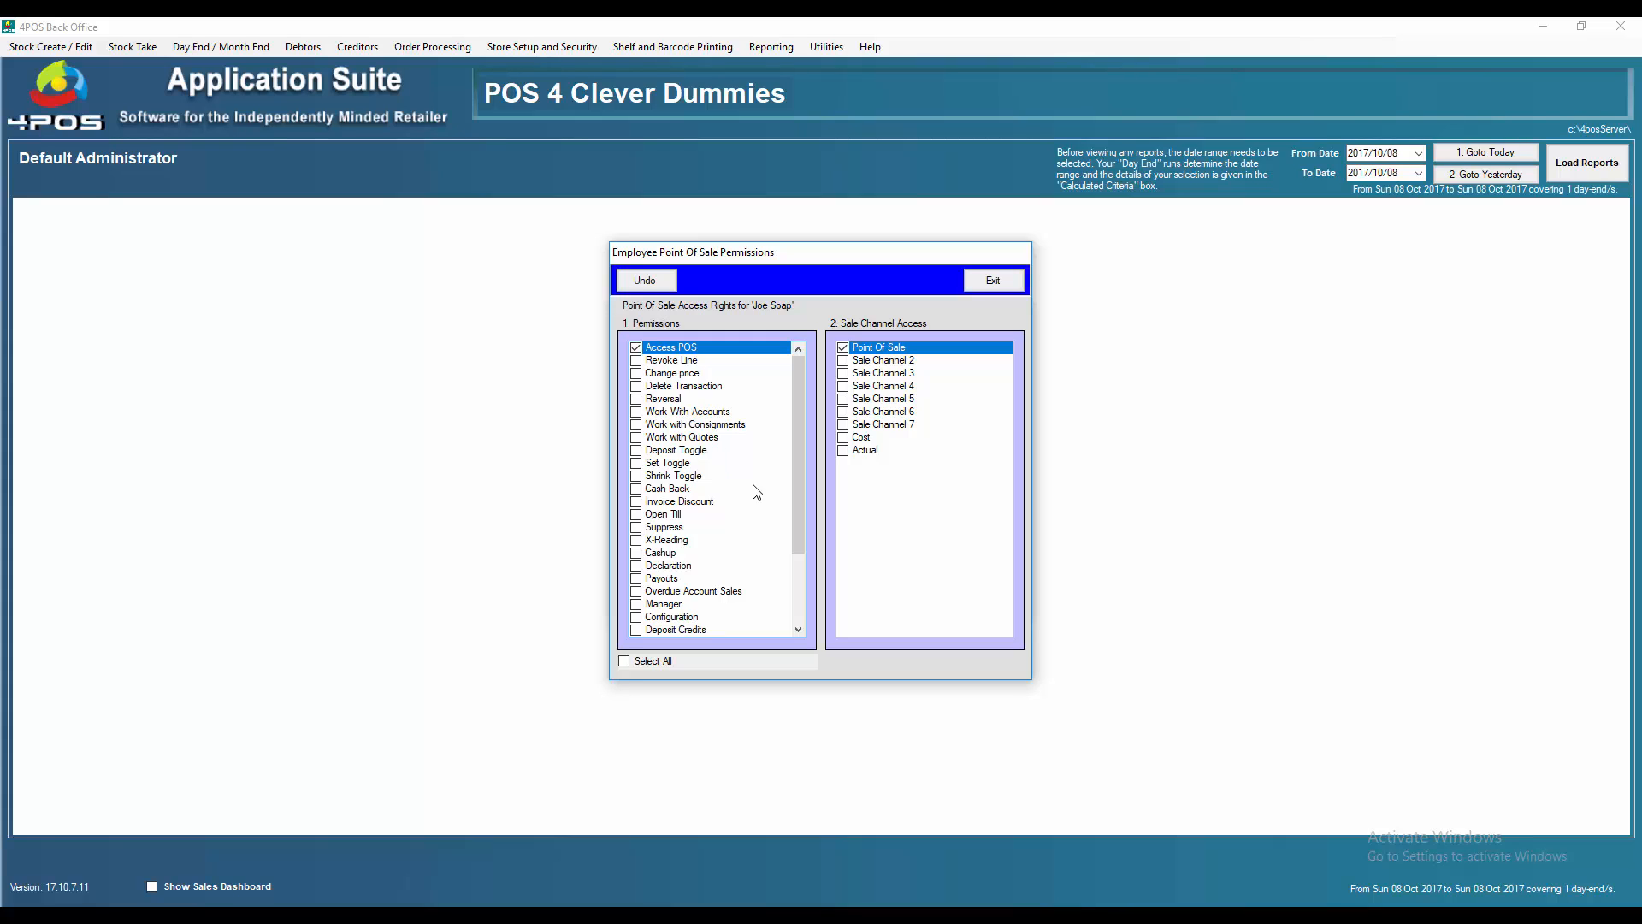
drag(799, 488, 809, 371)
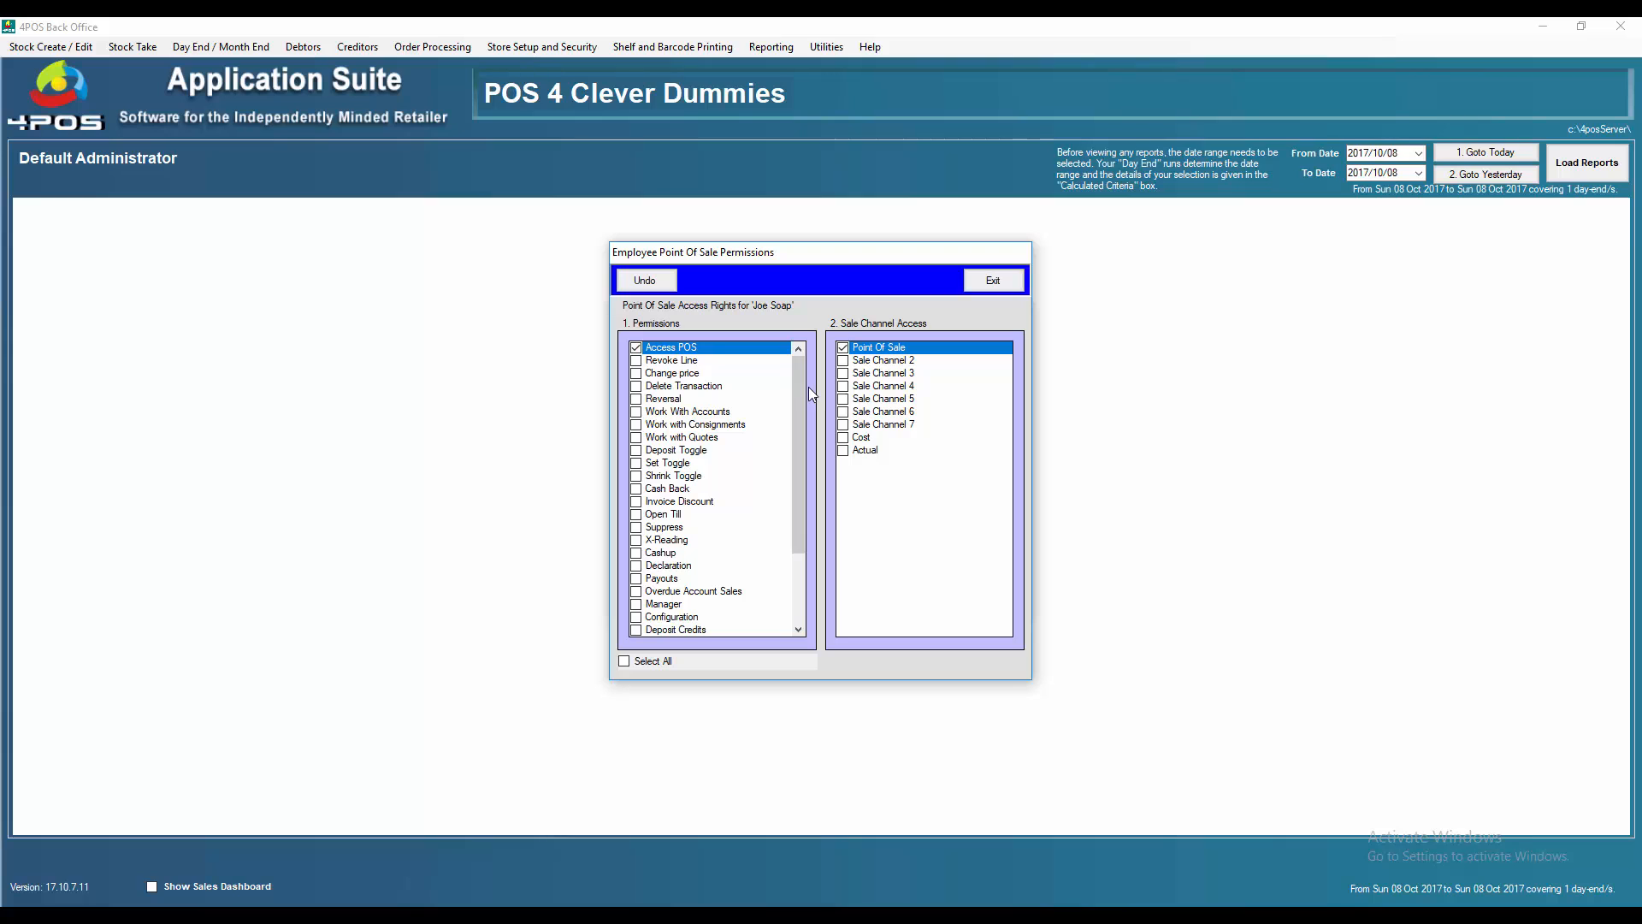
click(1002, 286)
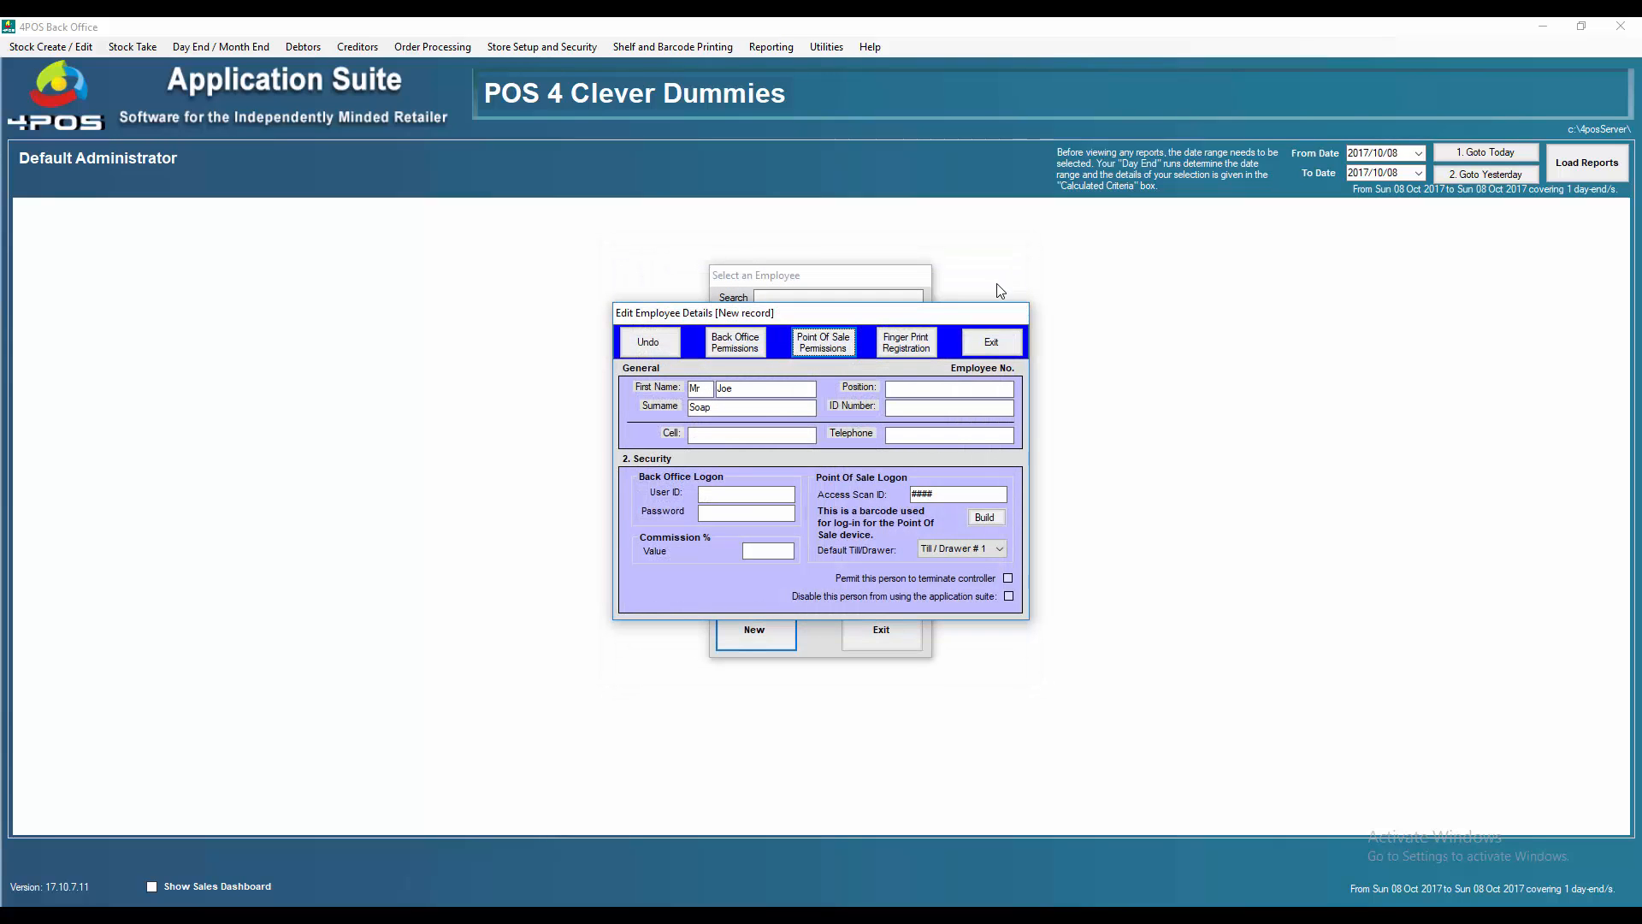
click(992, 343)
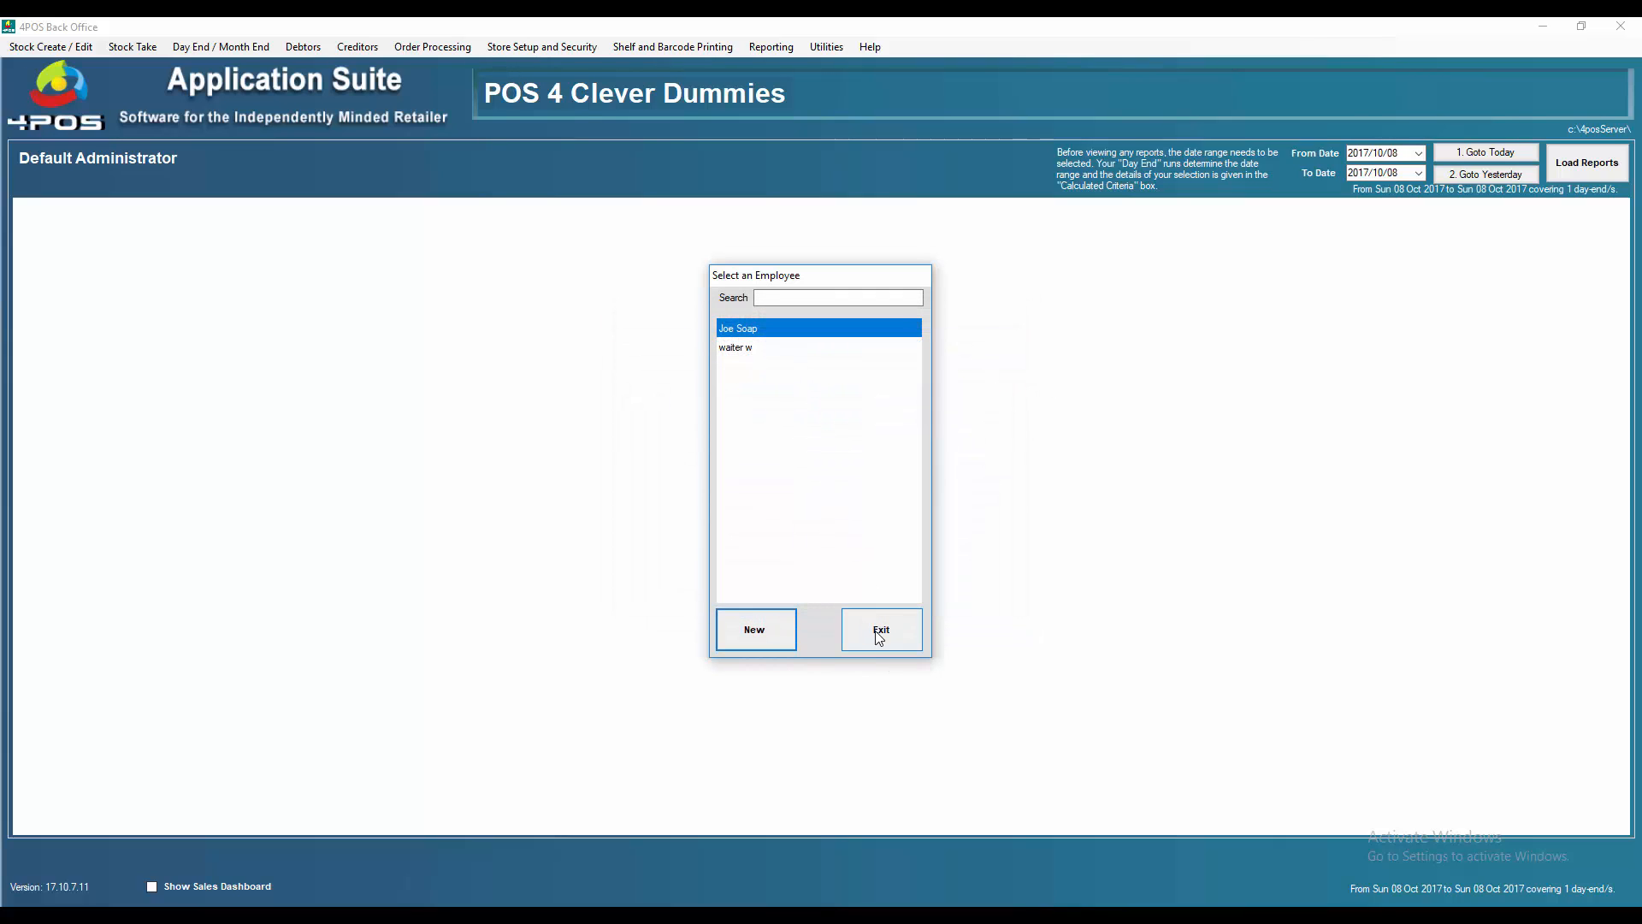
Close the employee list and send all stock items and pending changes via Update POS
click(879, 637)
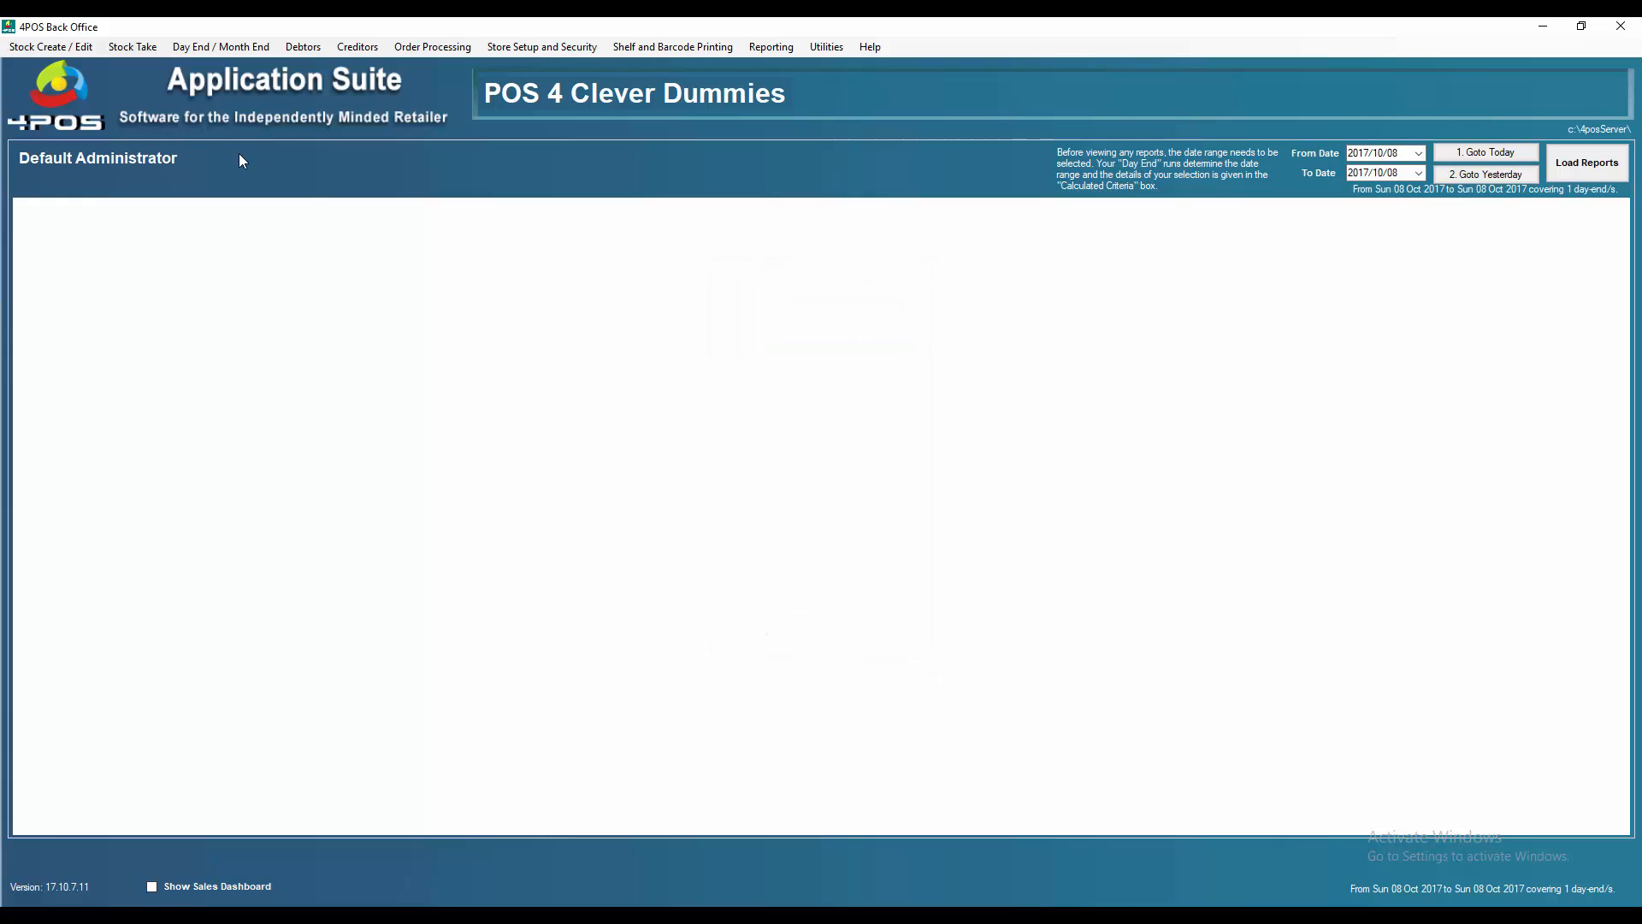
click(22, 48)
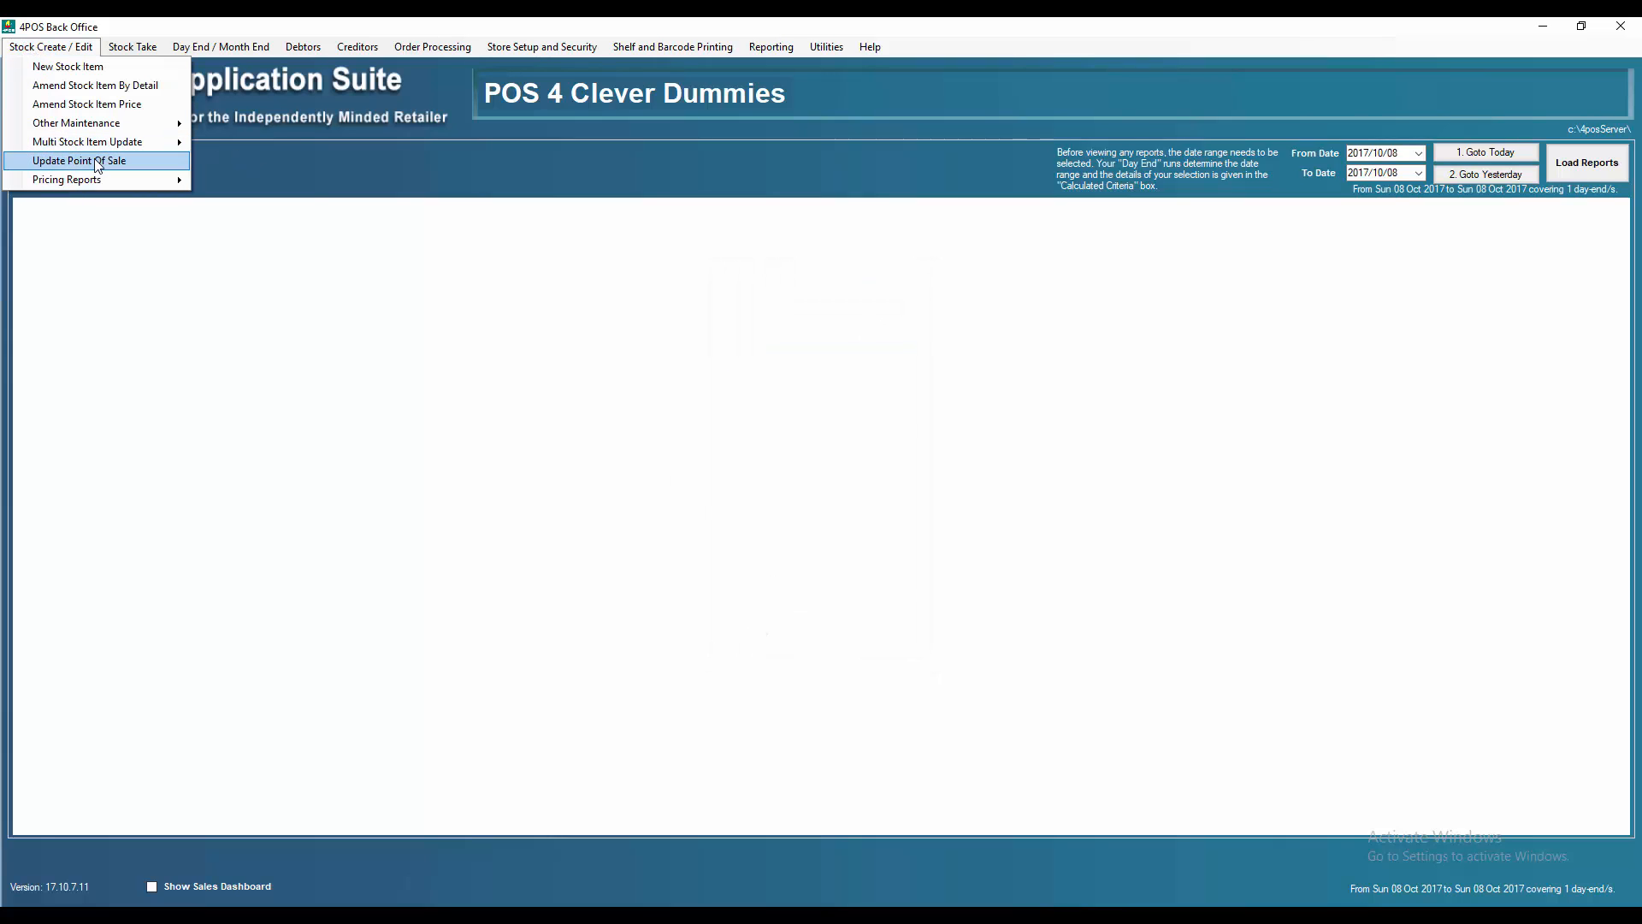
click(98, 160)
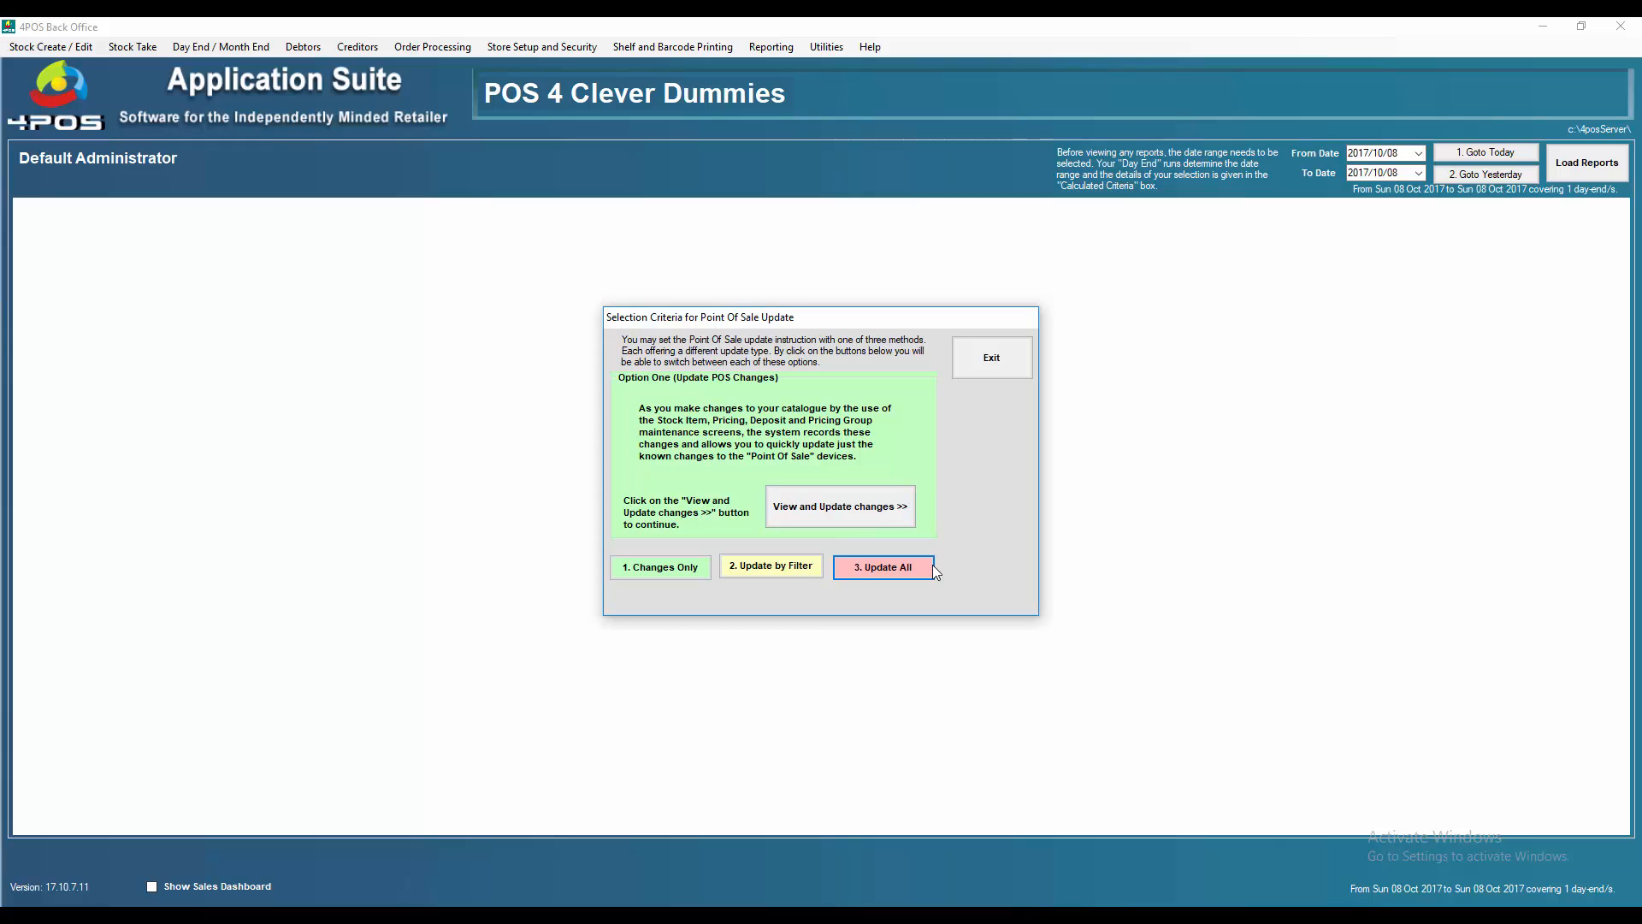
click(909, 570)
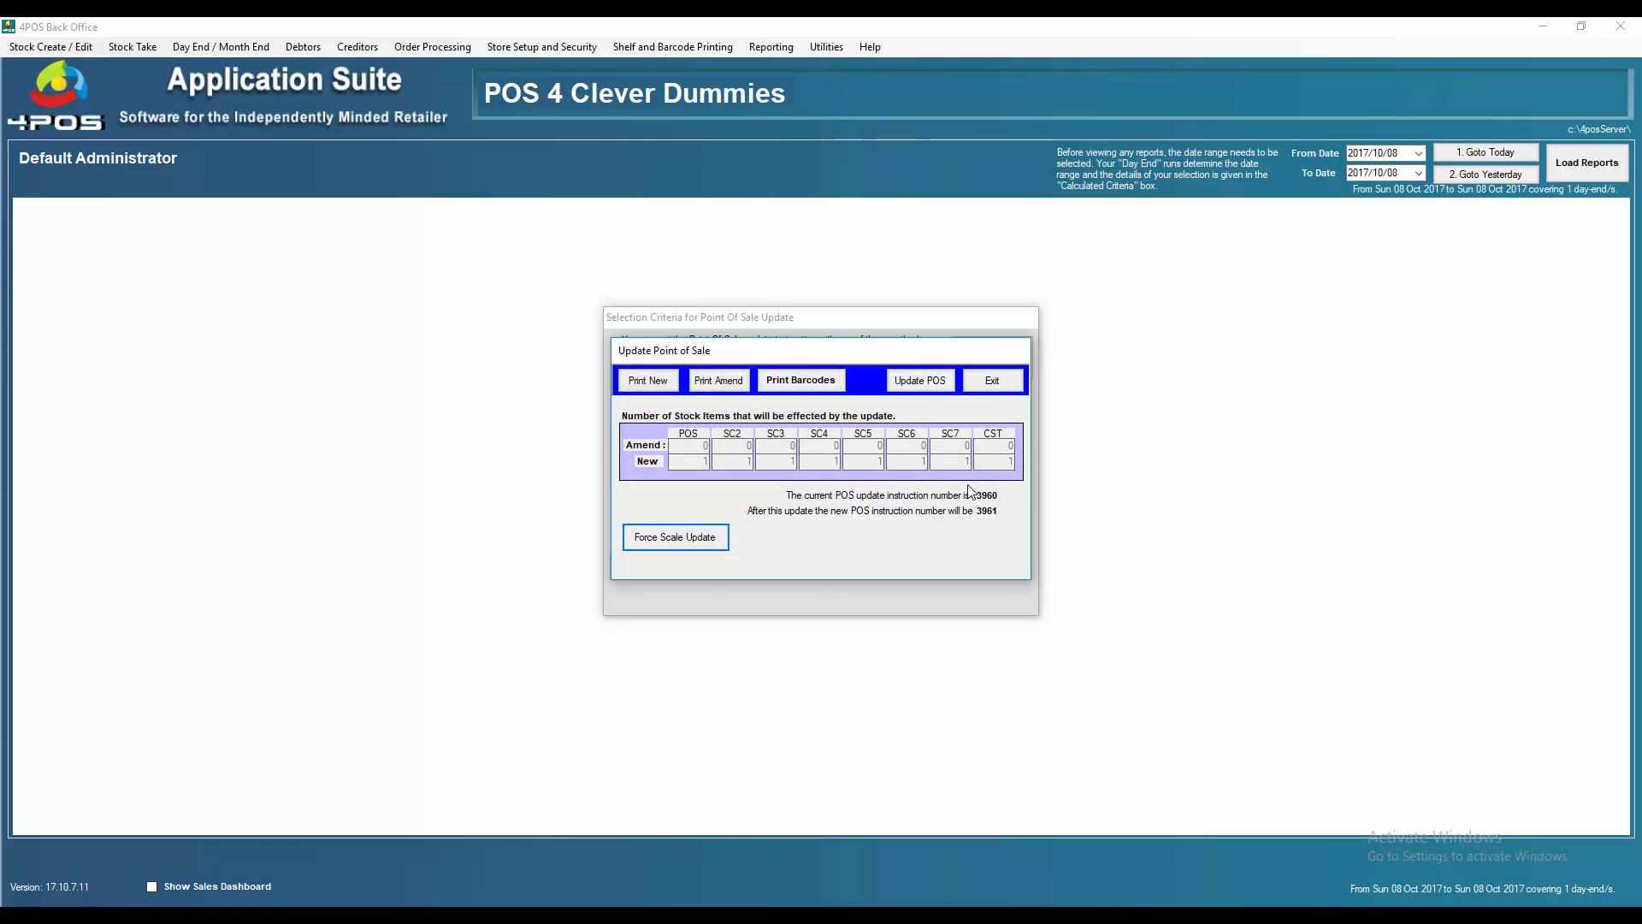
click(931, 389)
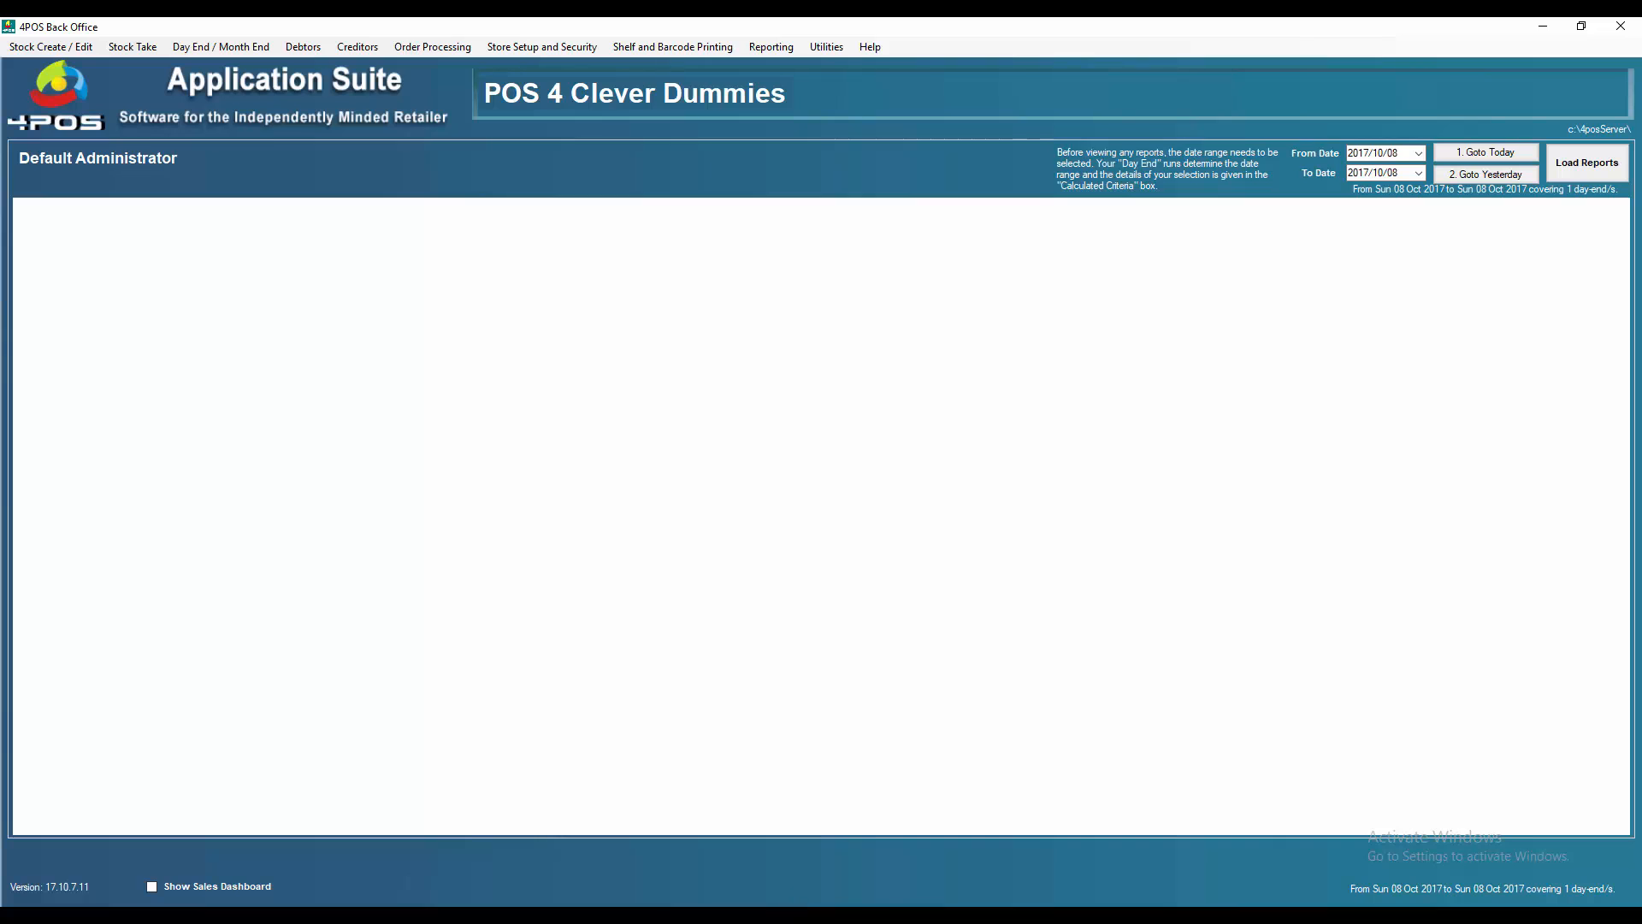
Bring up 4POS Domain Controller, then switch to the Point Of Sale login screen
mouse_move(733, 912)
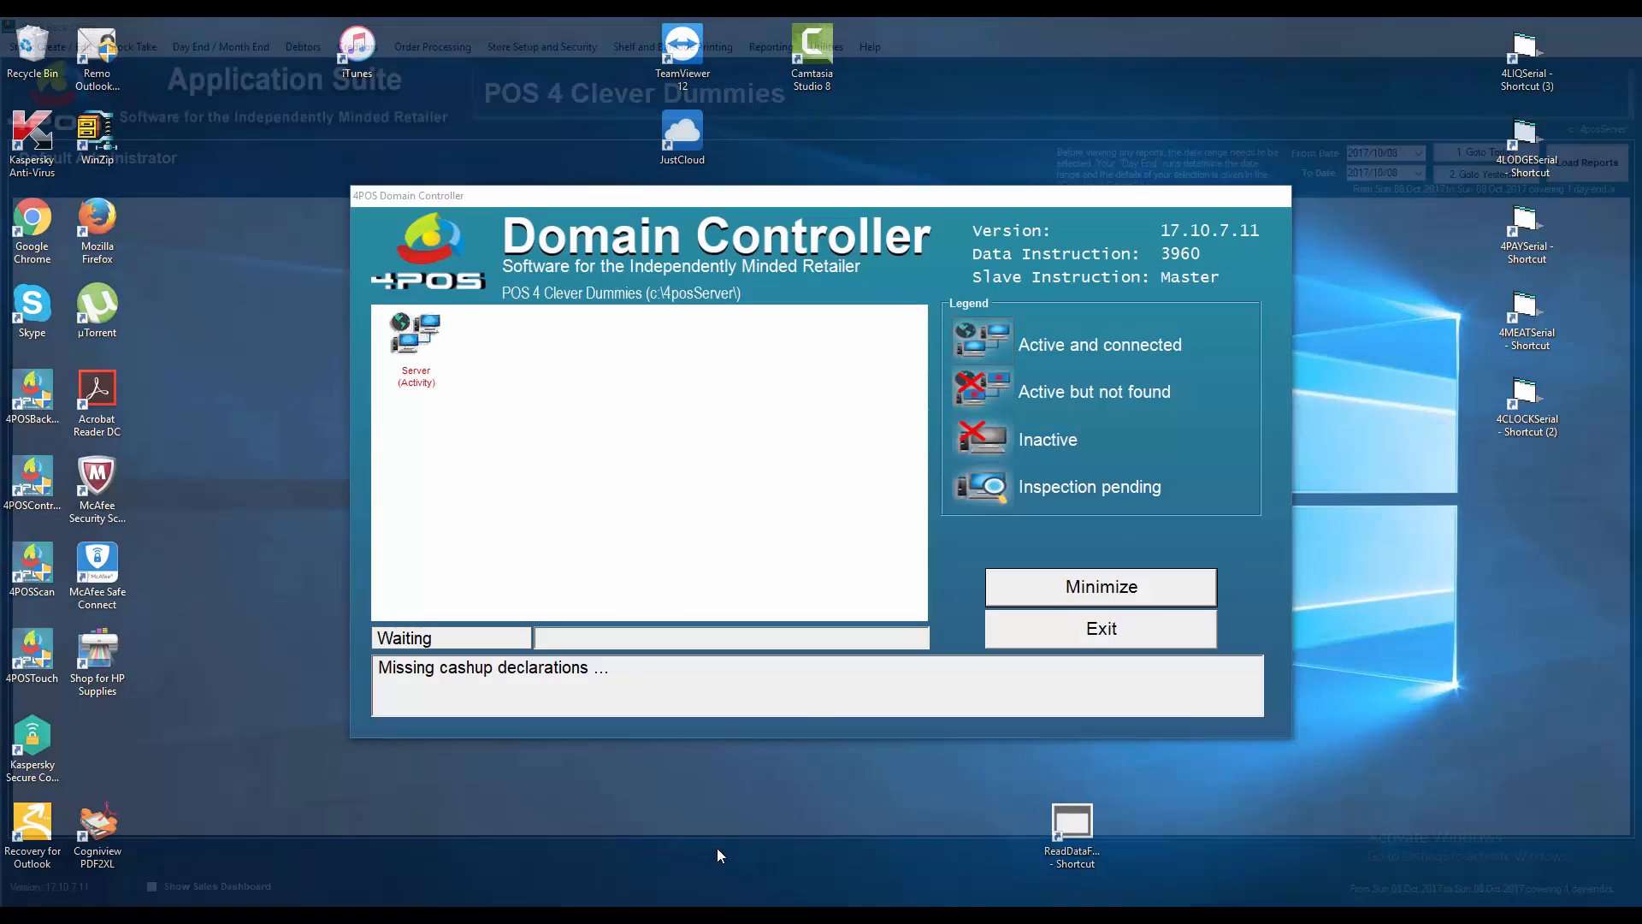
click(717, 849)
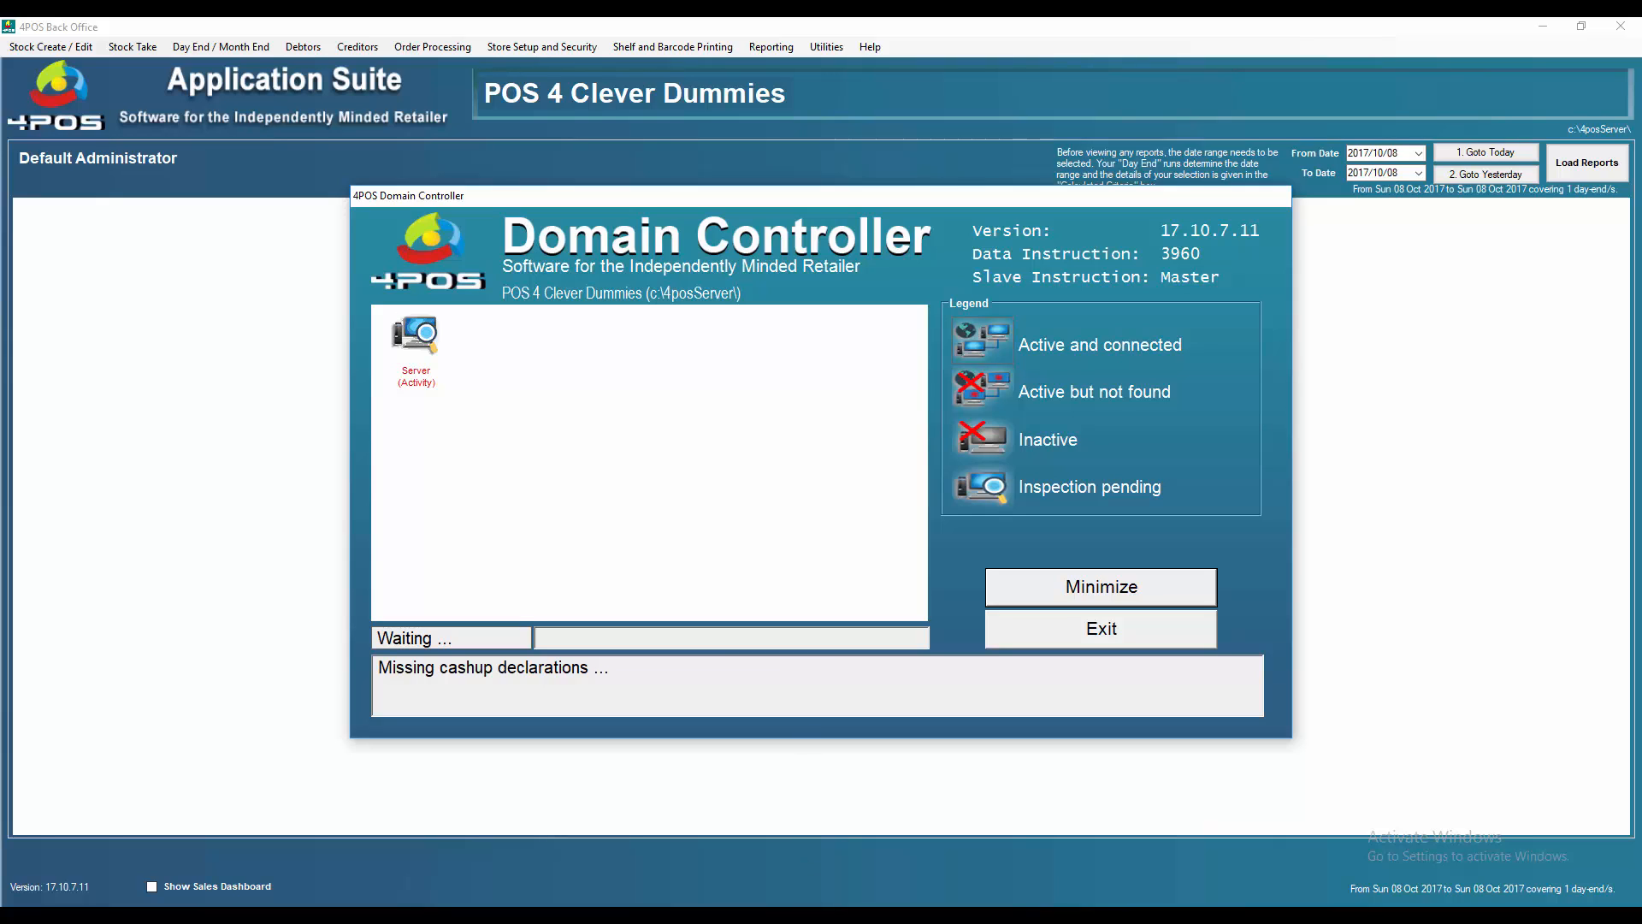
mouse_move(775, 913)
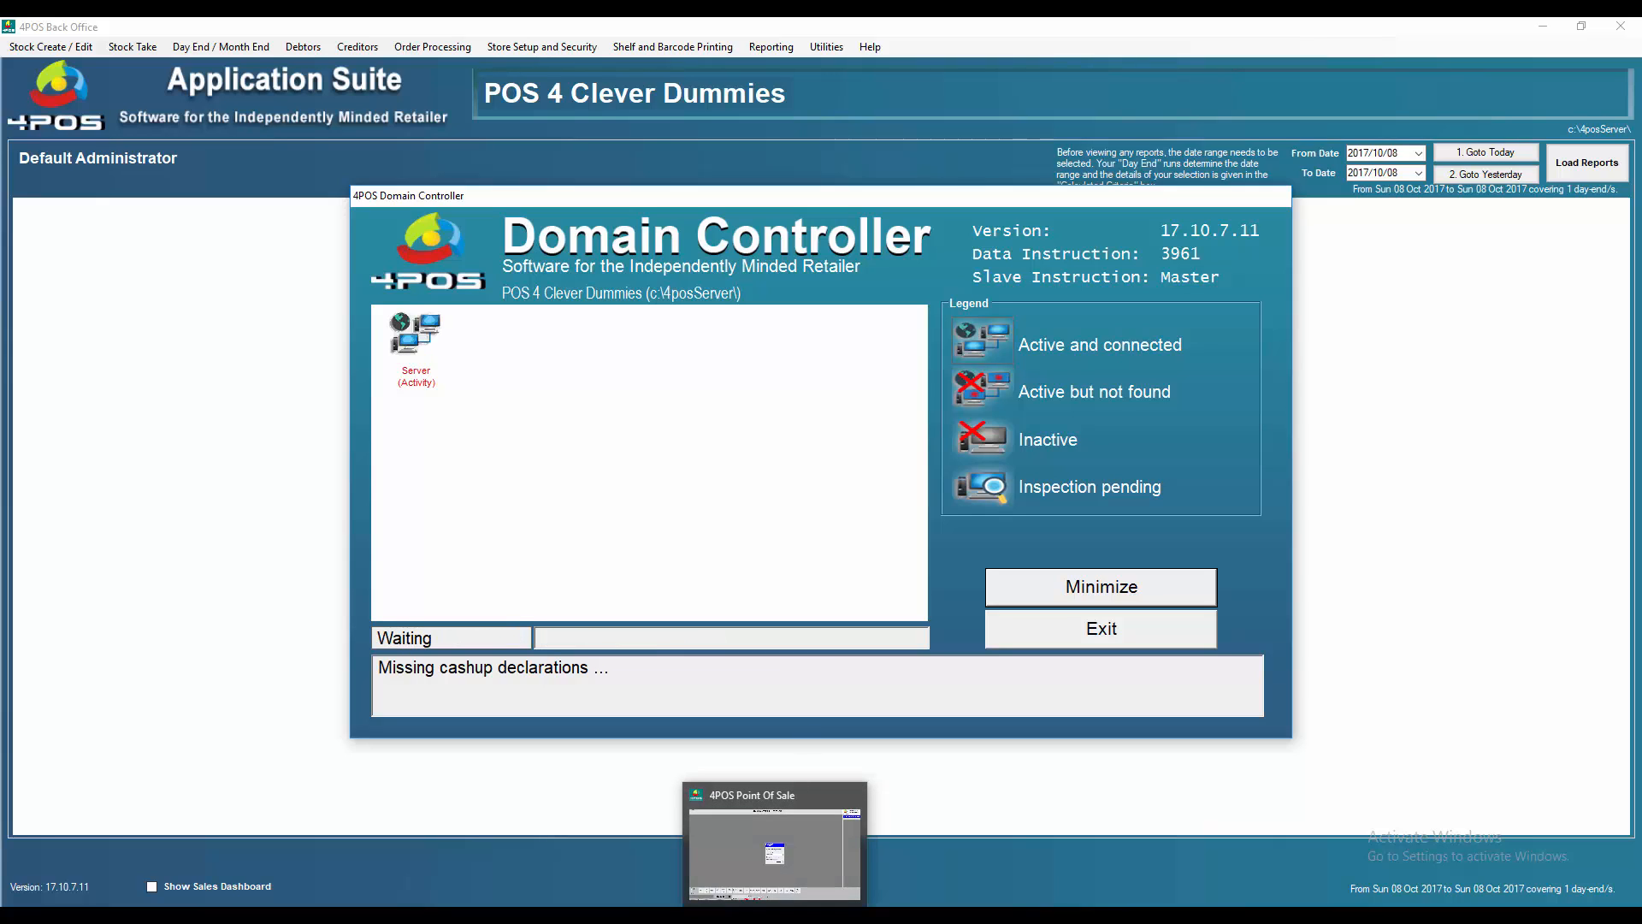
click(775, 847)
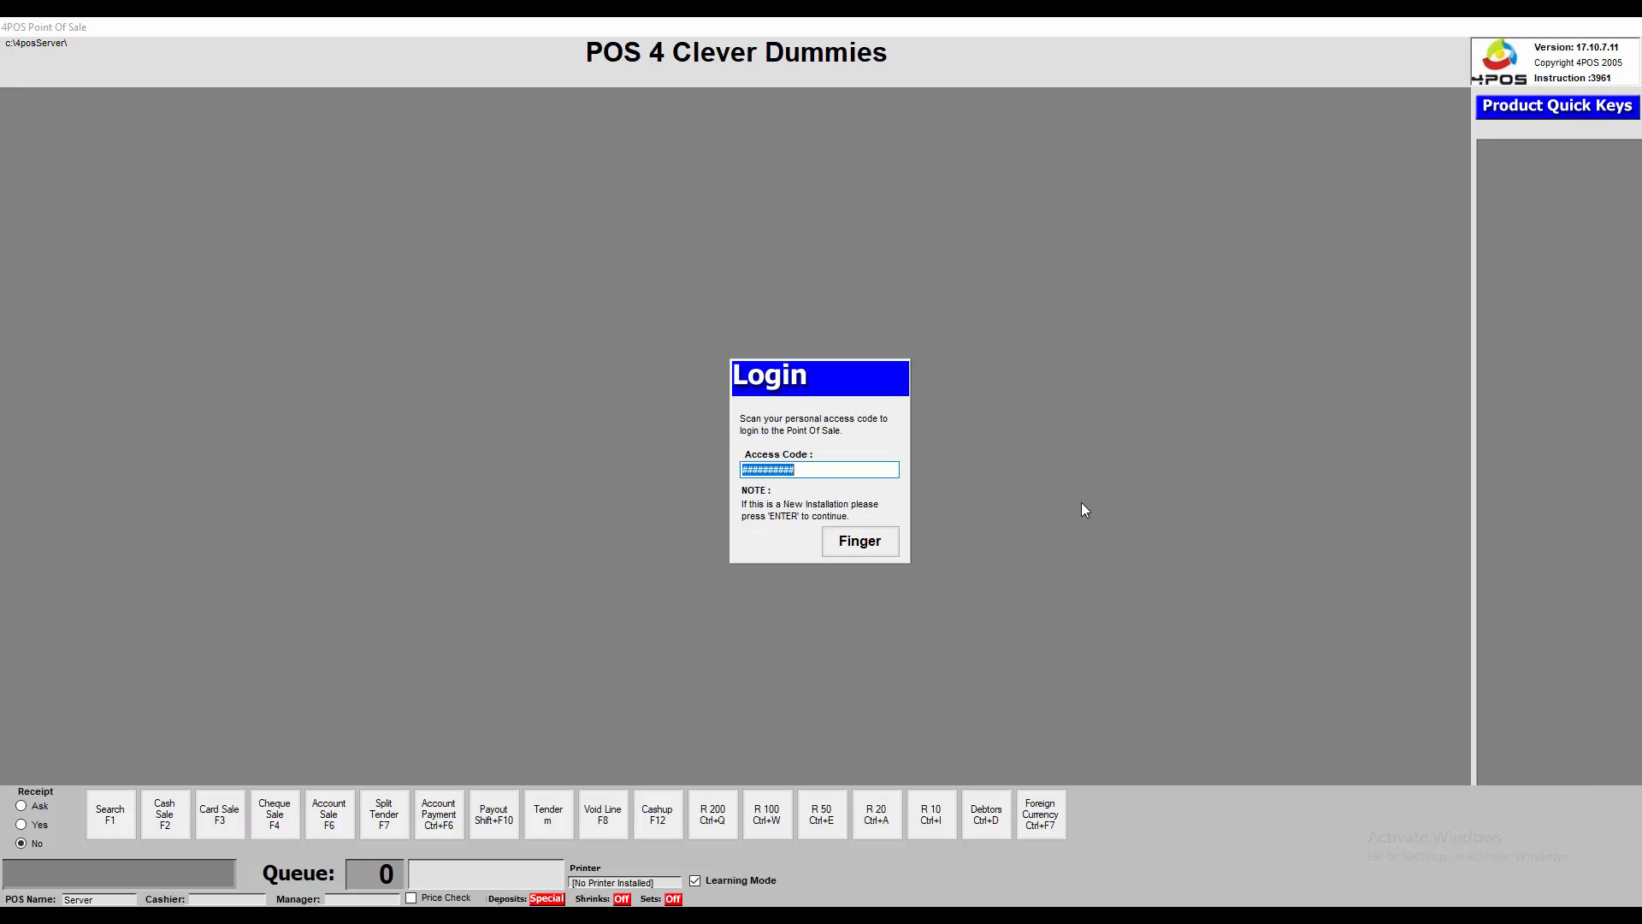
Sign into the Point Of Sale with the new employee's access code, correcting a mistyped attempt
text(##########)
key(Return)
text(###)
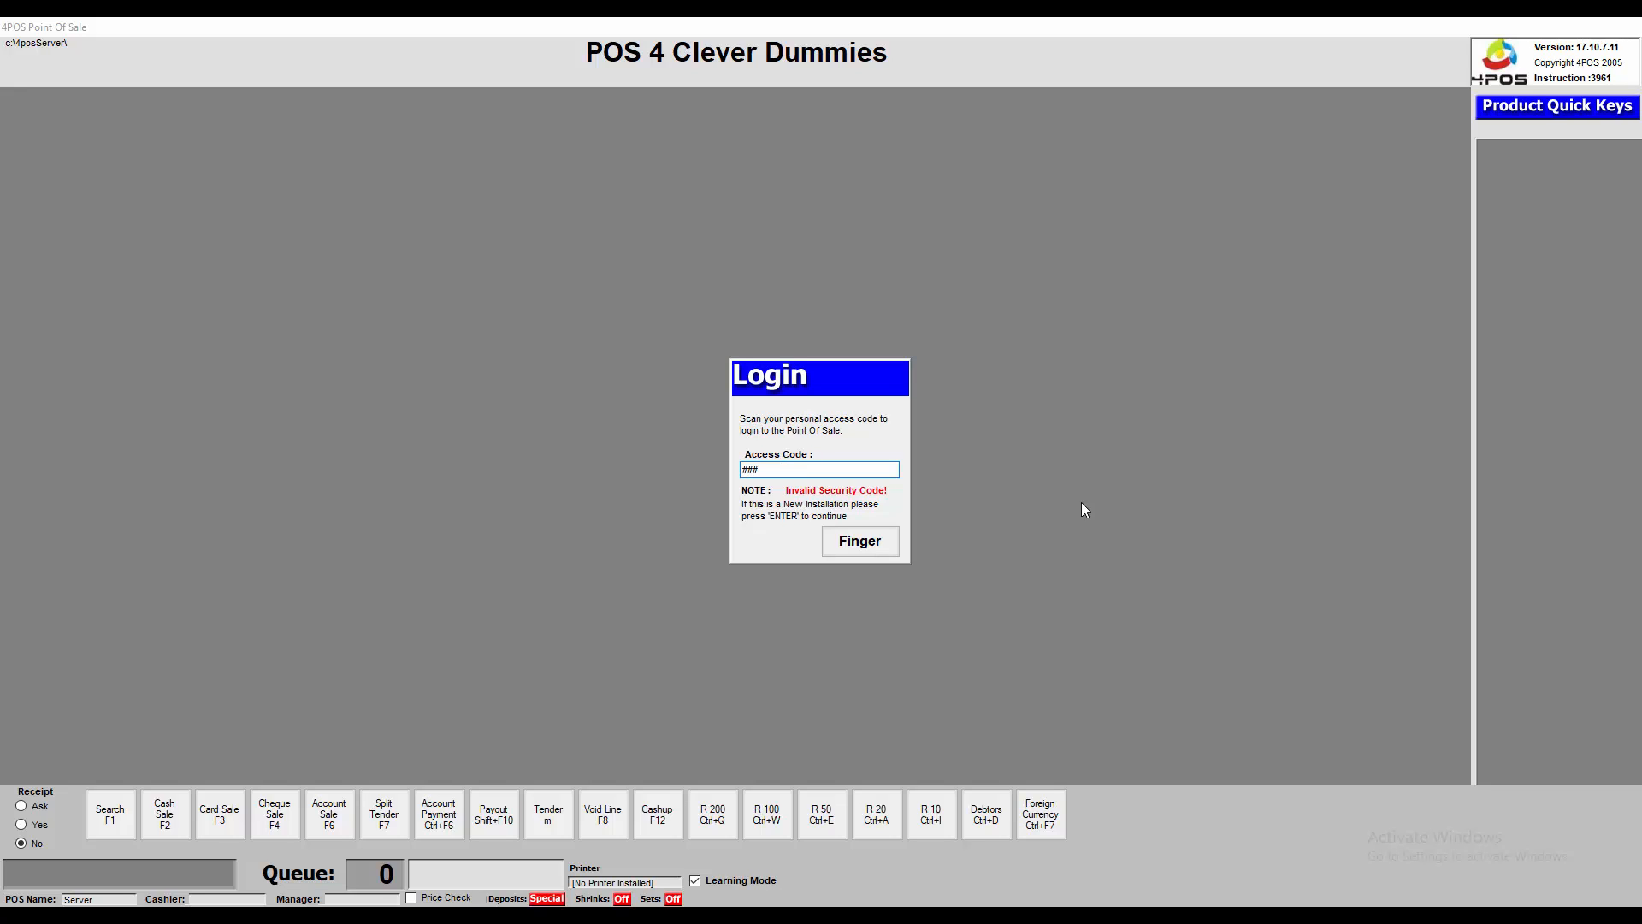
key(BackSpace)
key(BackSpace)
key(BackSpace)
text(####)
key(Return)
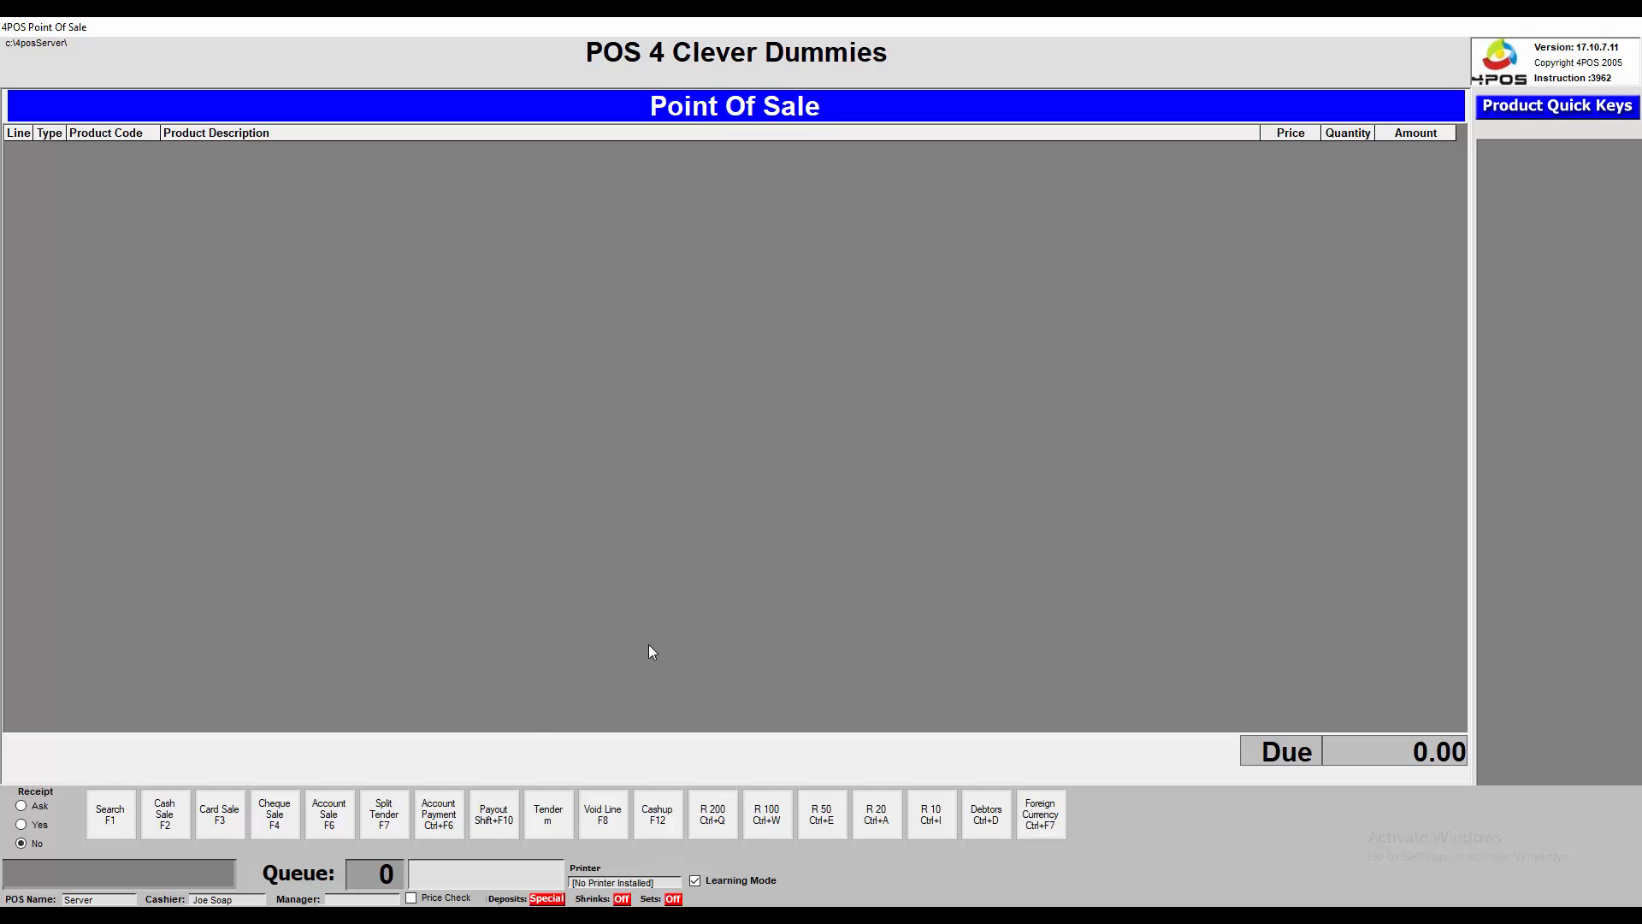
Try restricted function F12, clear the Call Your Supervisor warning, and ring up product 1001 at 699.00
key(F12)
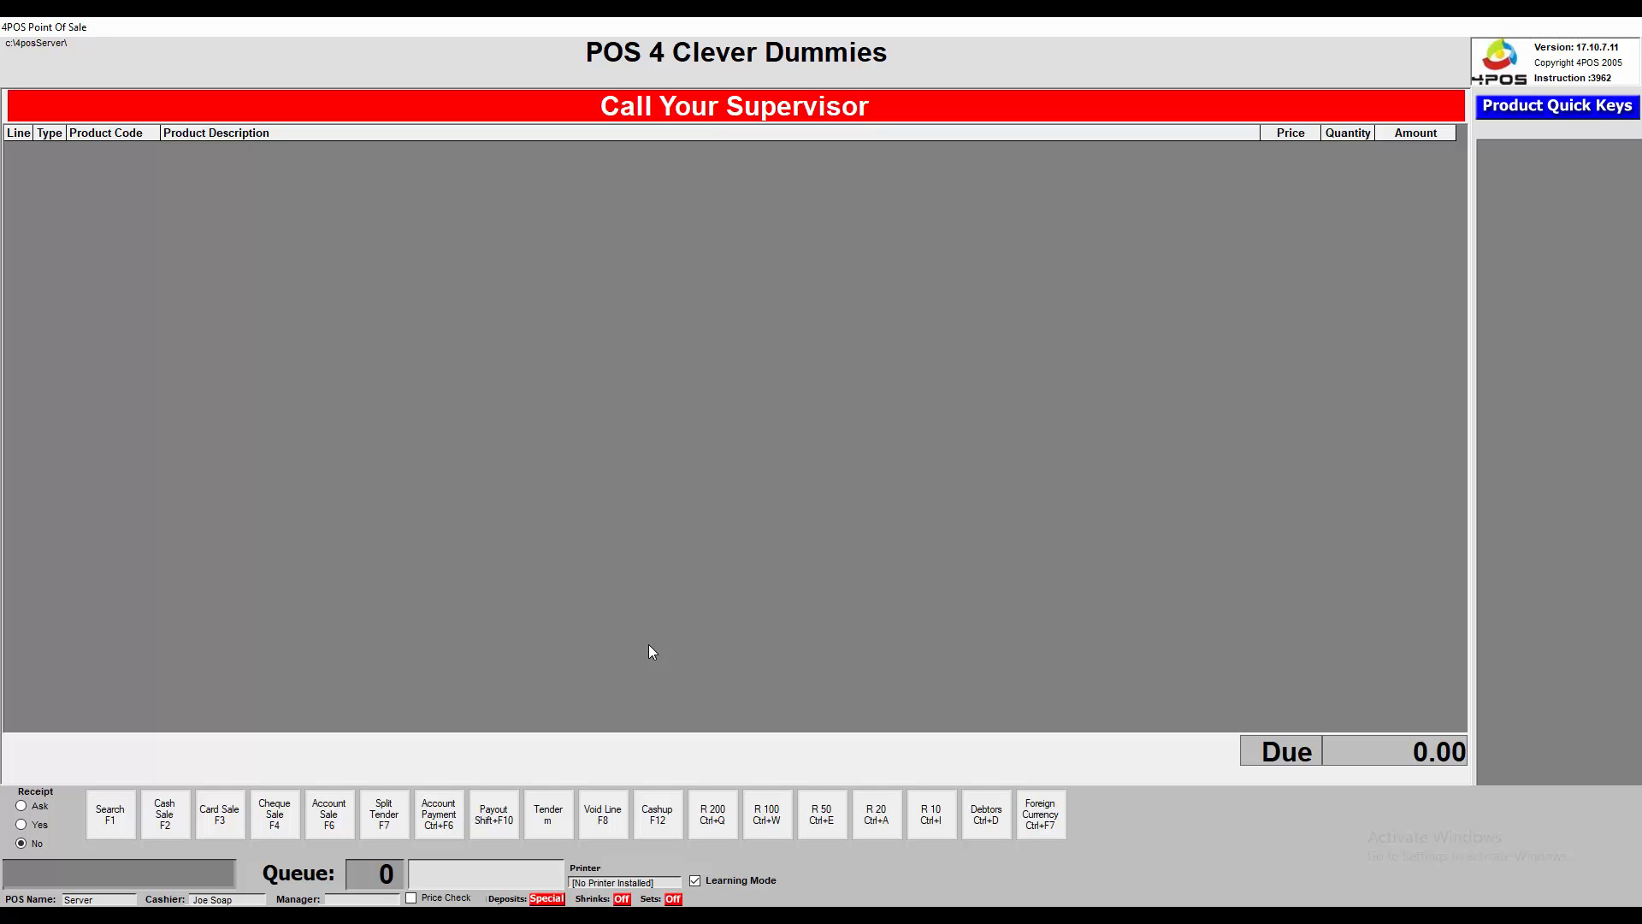
key(Escape)
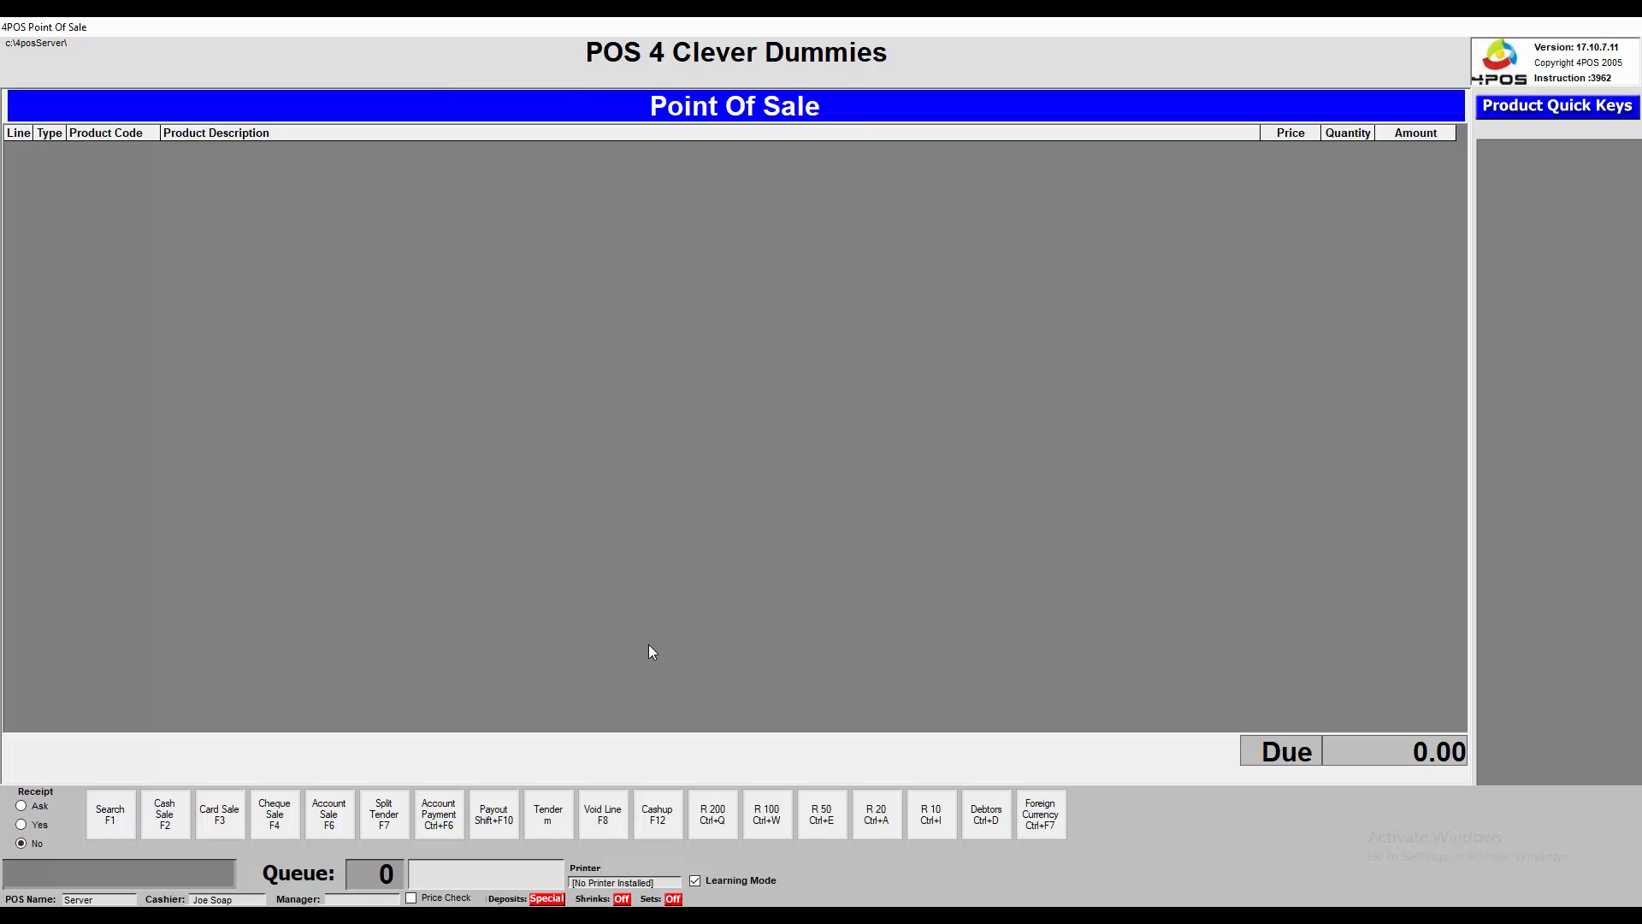
text(1001)
key(Return)
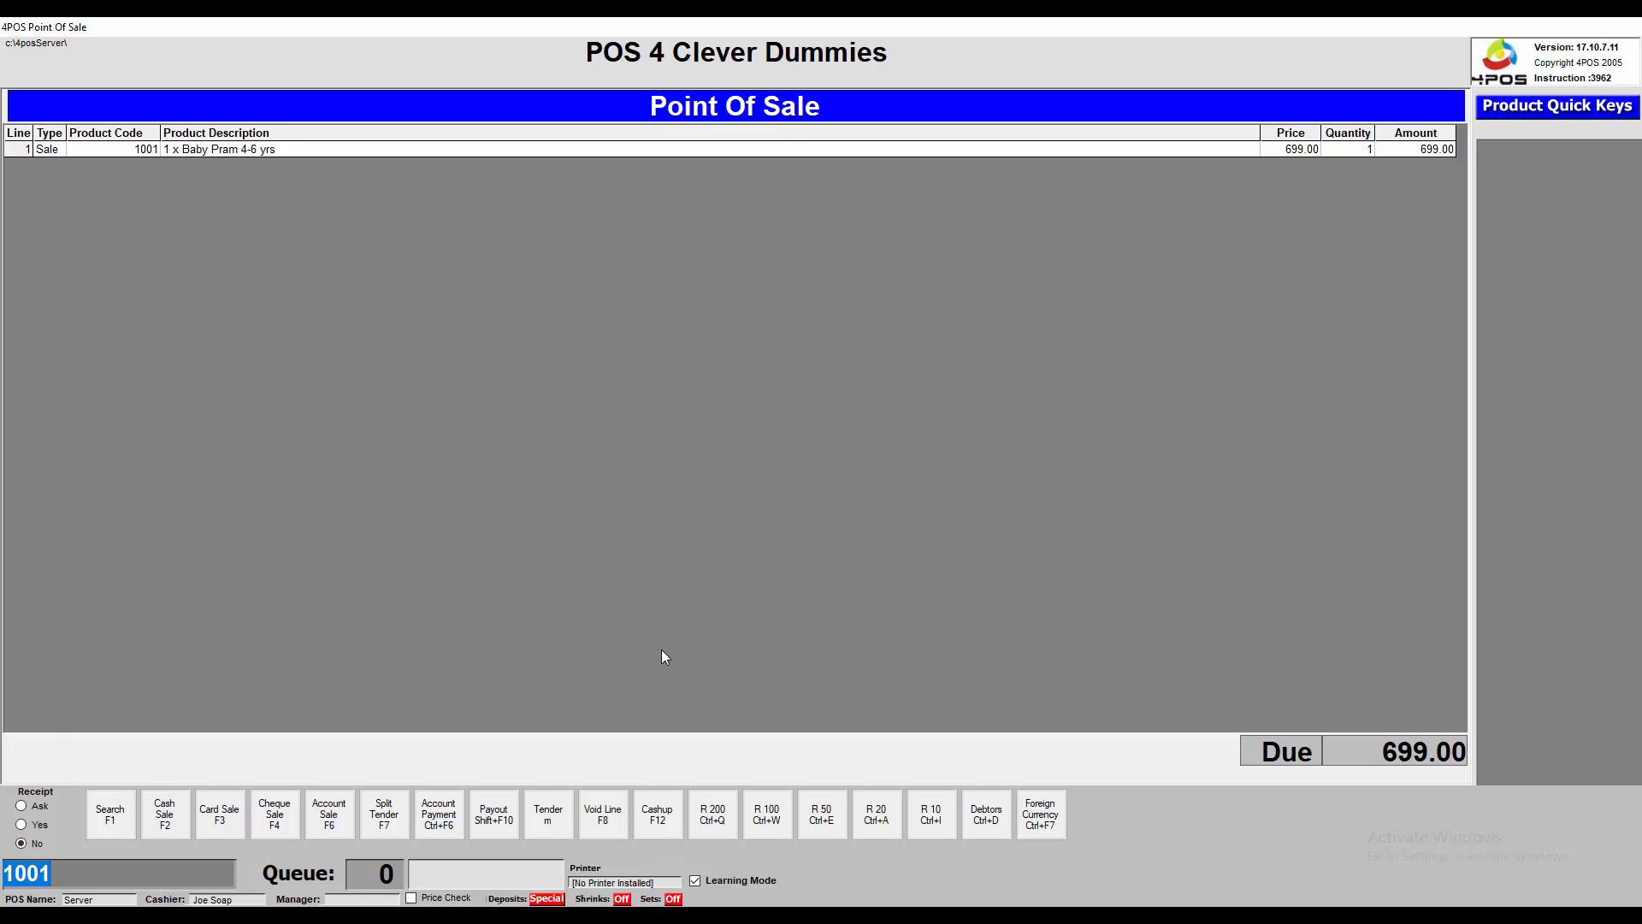
Tender 700.00 cash with m70000+ to finish the sale, giving 1.00 change, then return to Back Office
text(m)
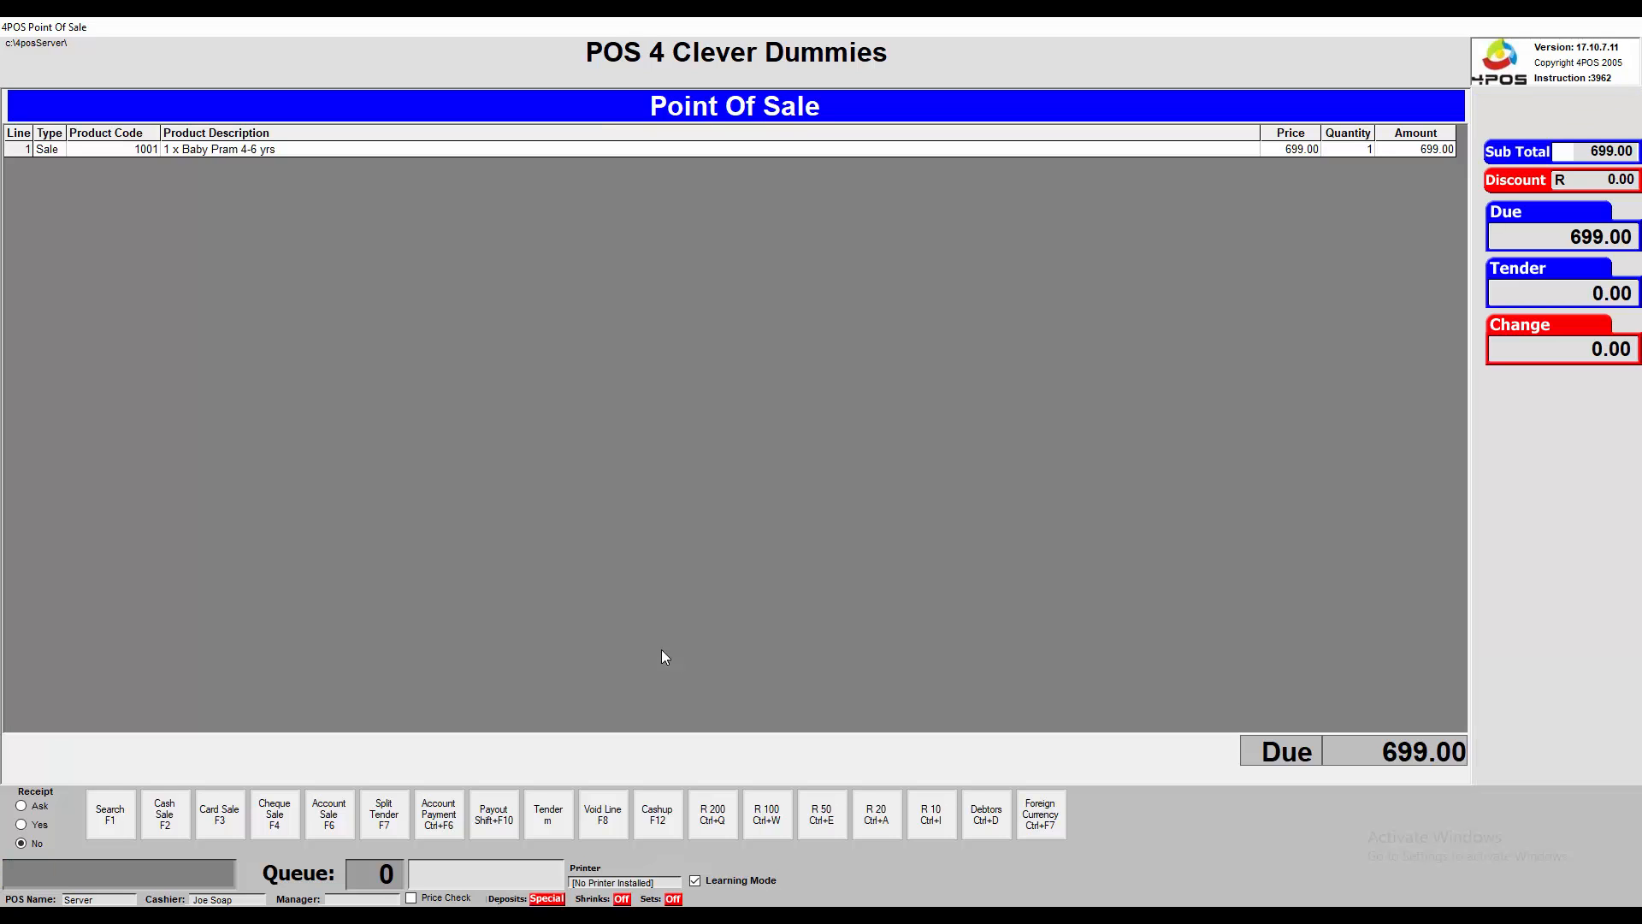
text(70000+)
key(Return)
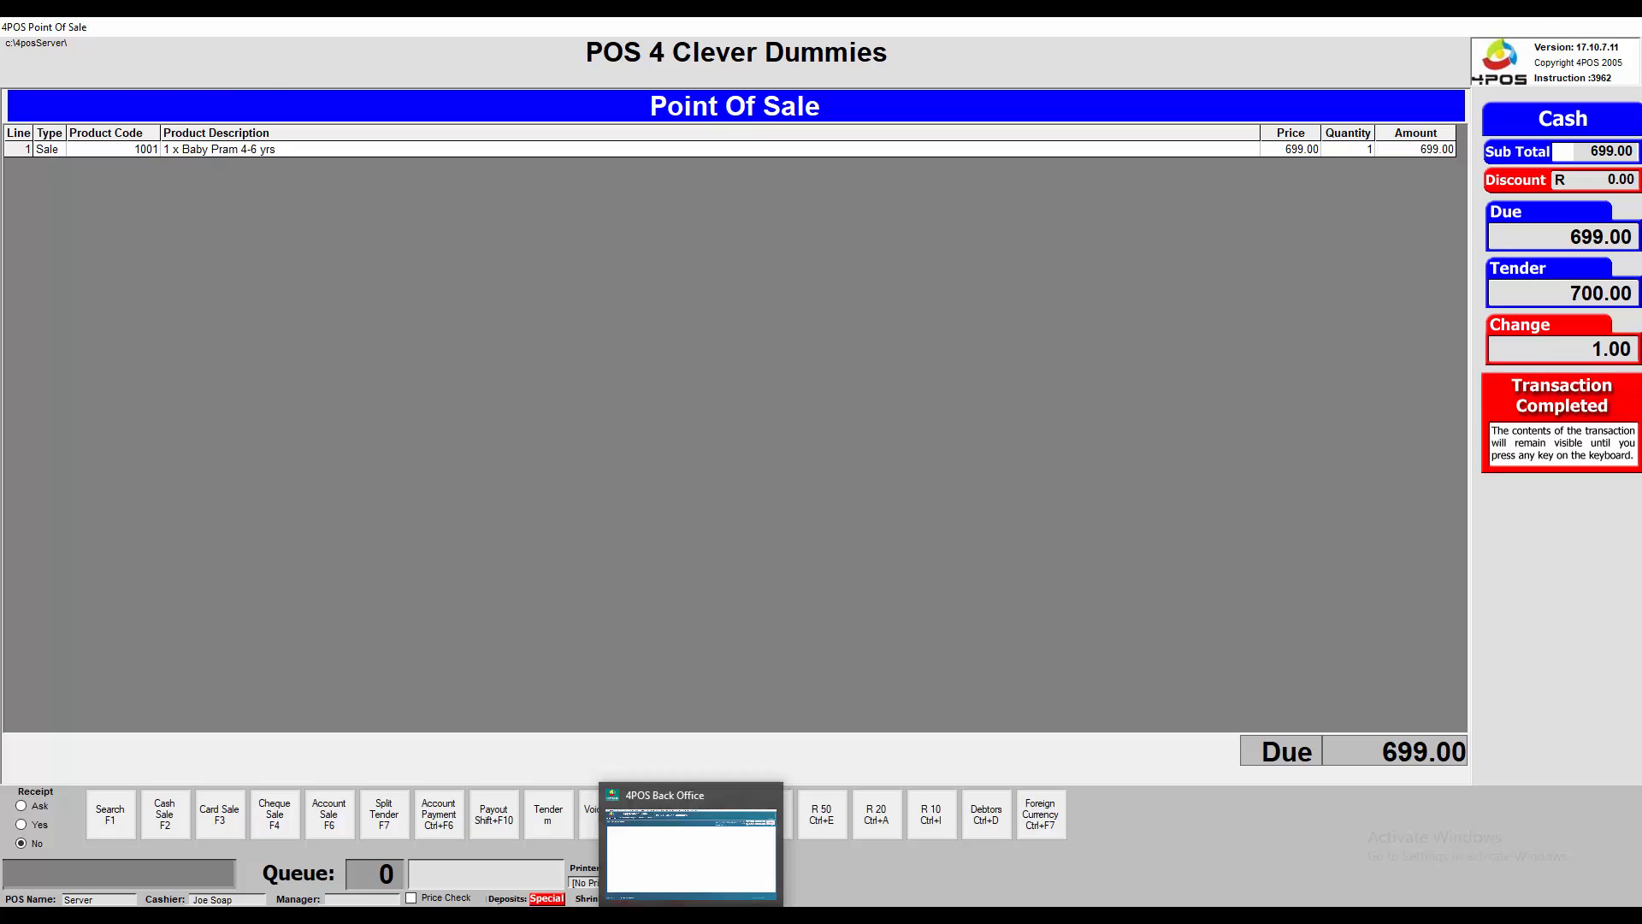
click(692, 913)
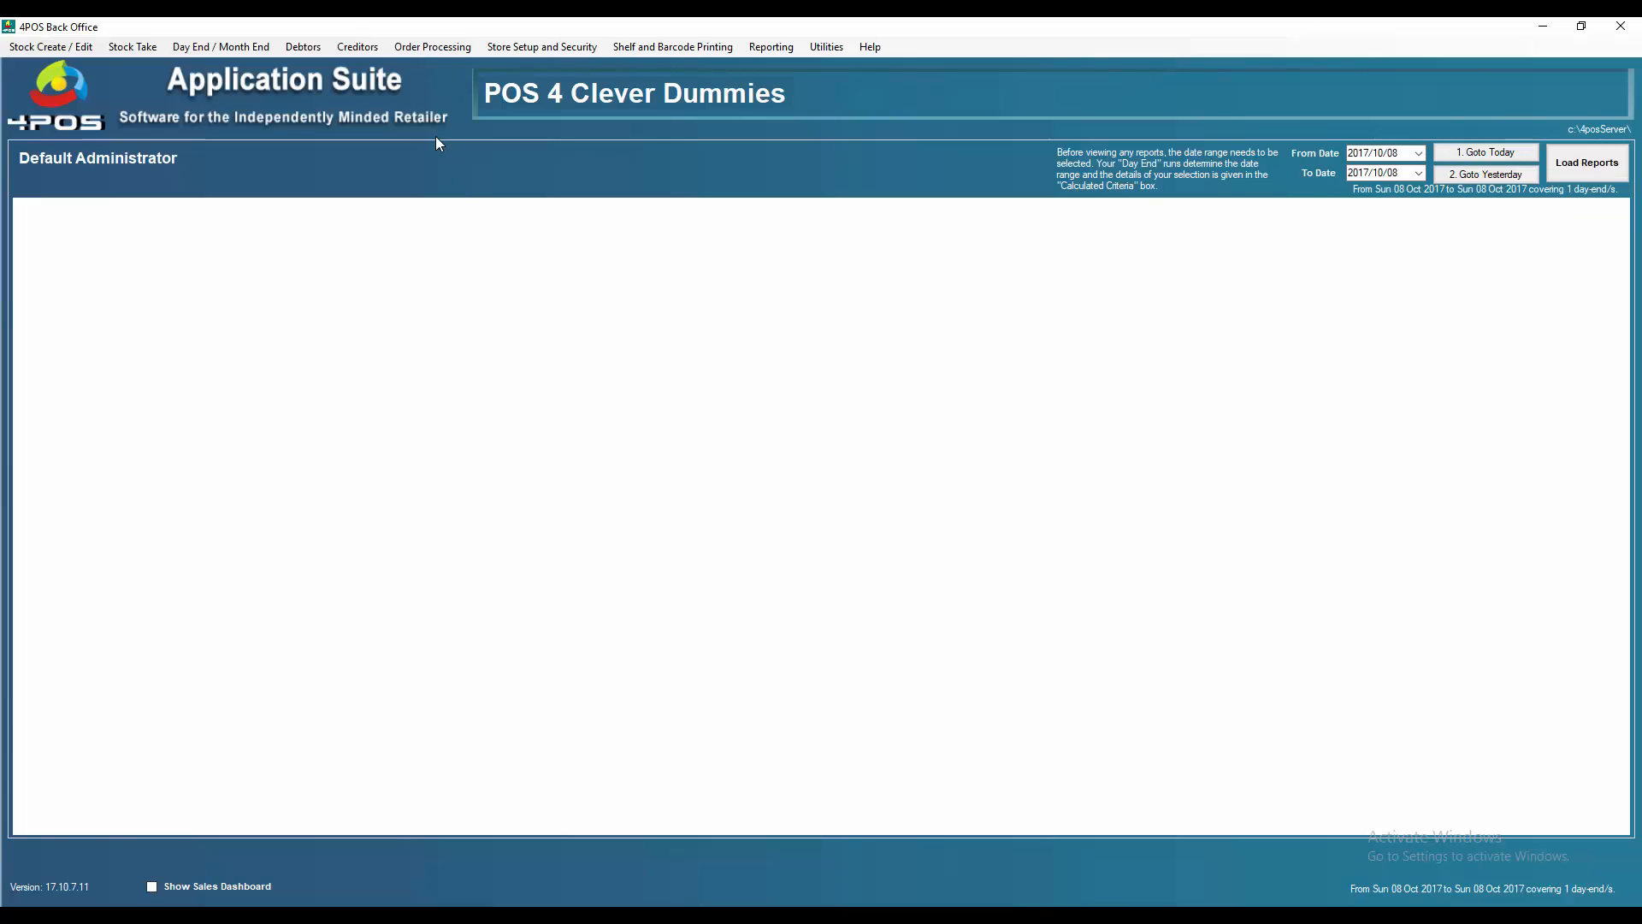
Tick View All Tables / Allow Search in the employee's Point Of Sale Permissions and close the employee dialogs
click(518, 50)
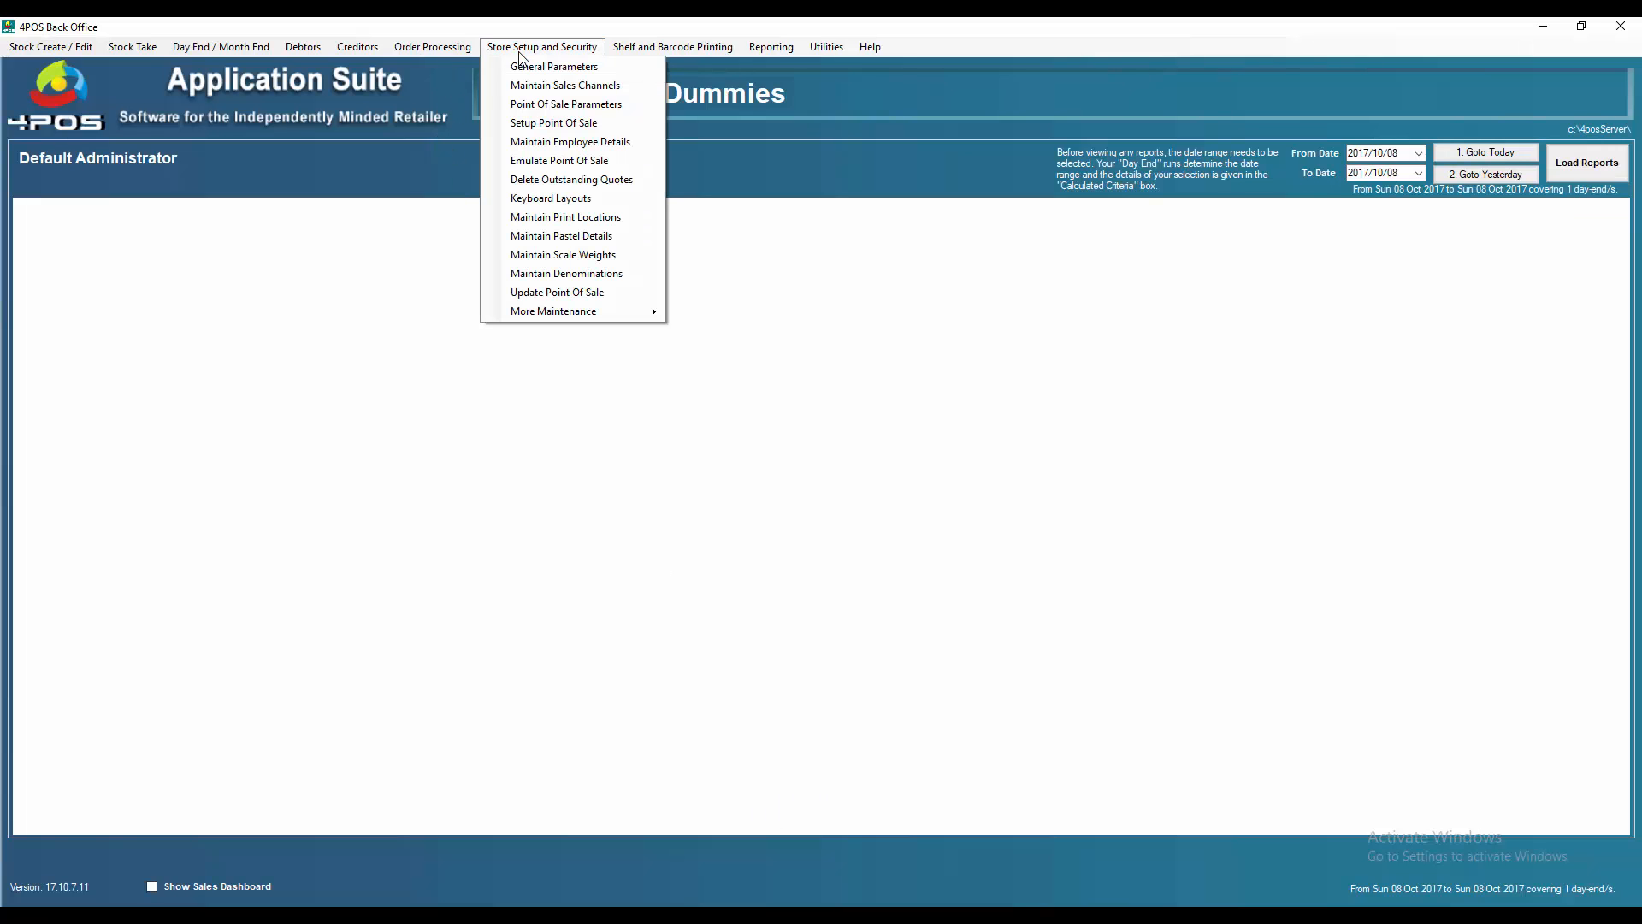
click(552, 141)
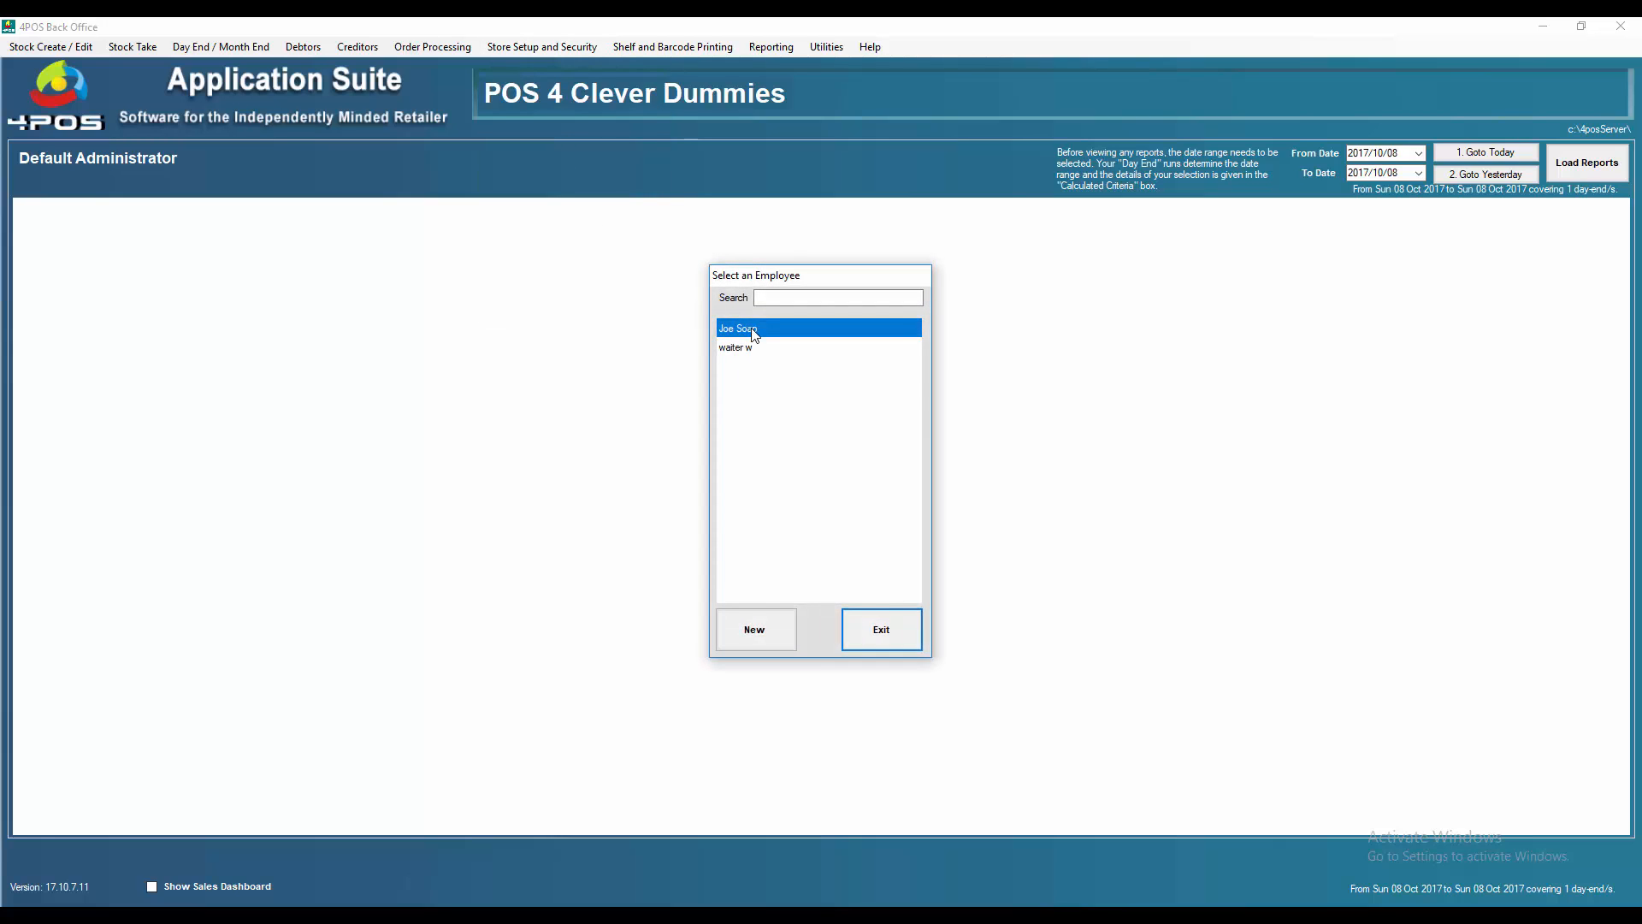
double_click(754, 332)
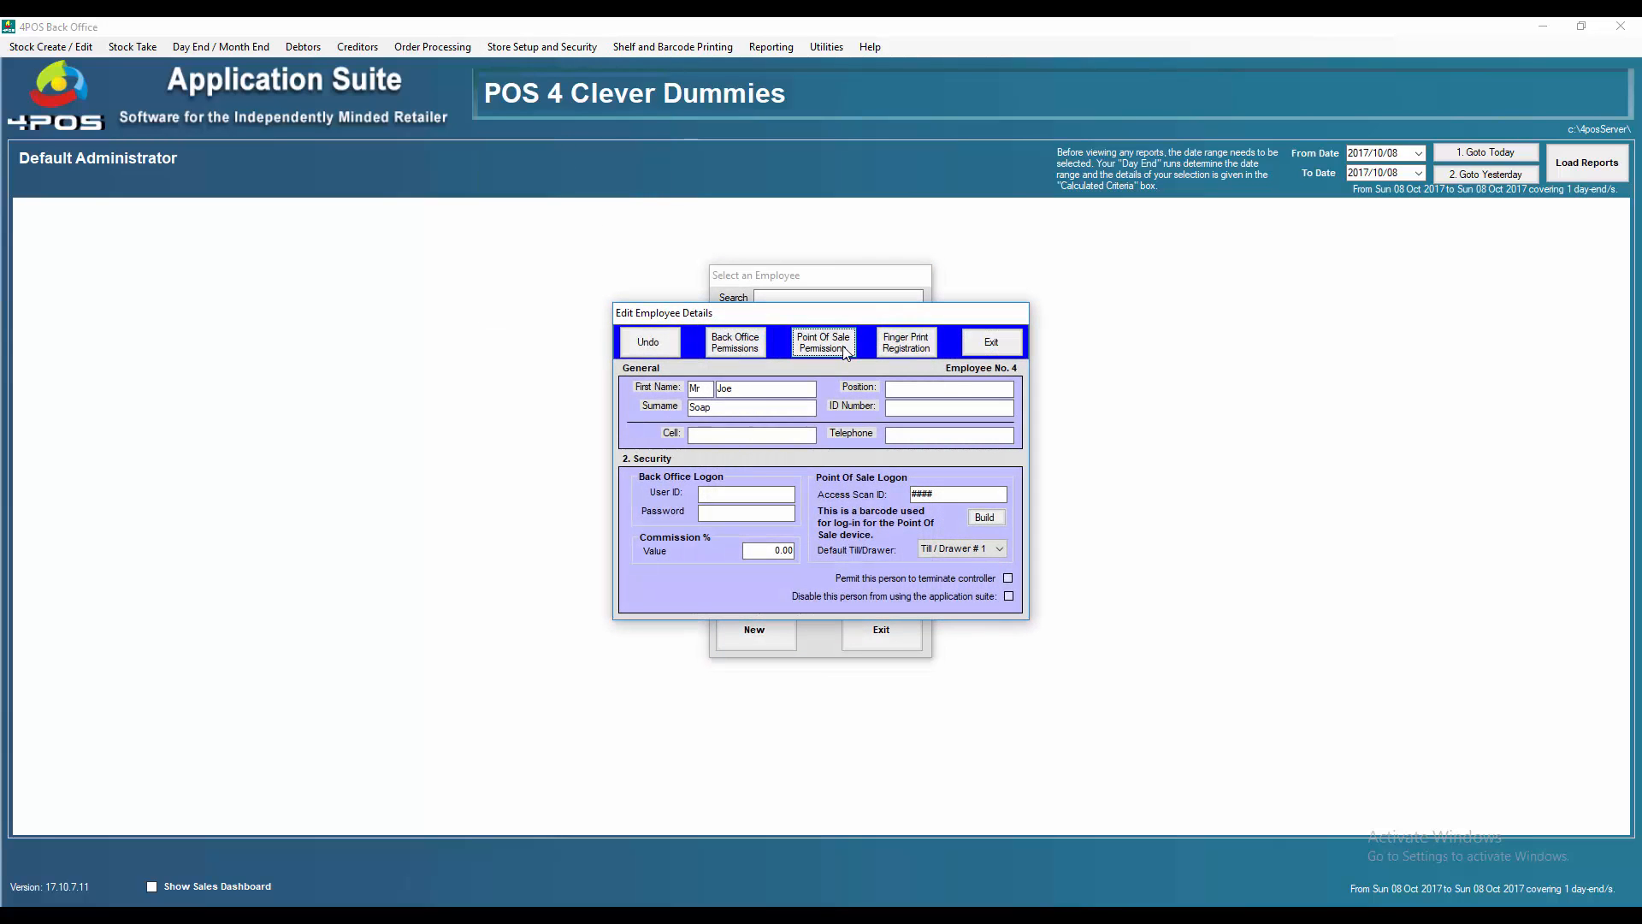
click(845, 351)
drag(803, 458, 802, 537)
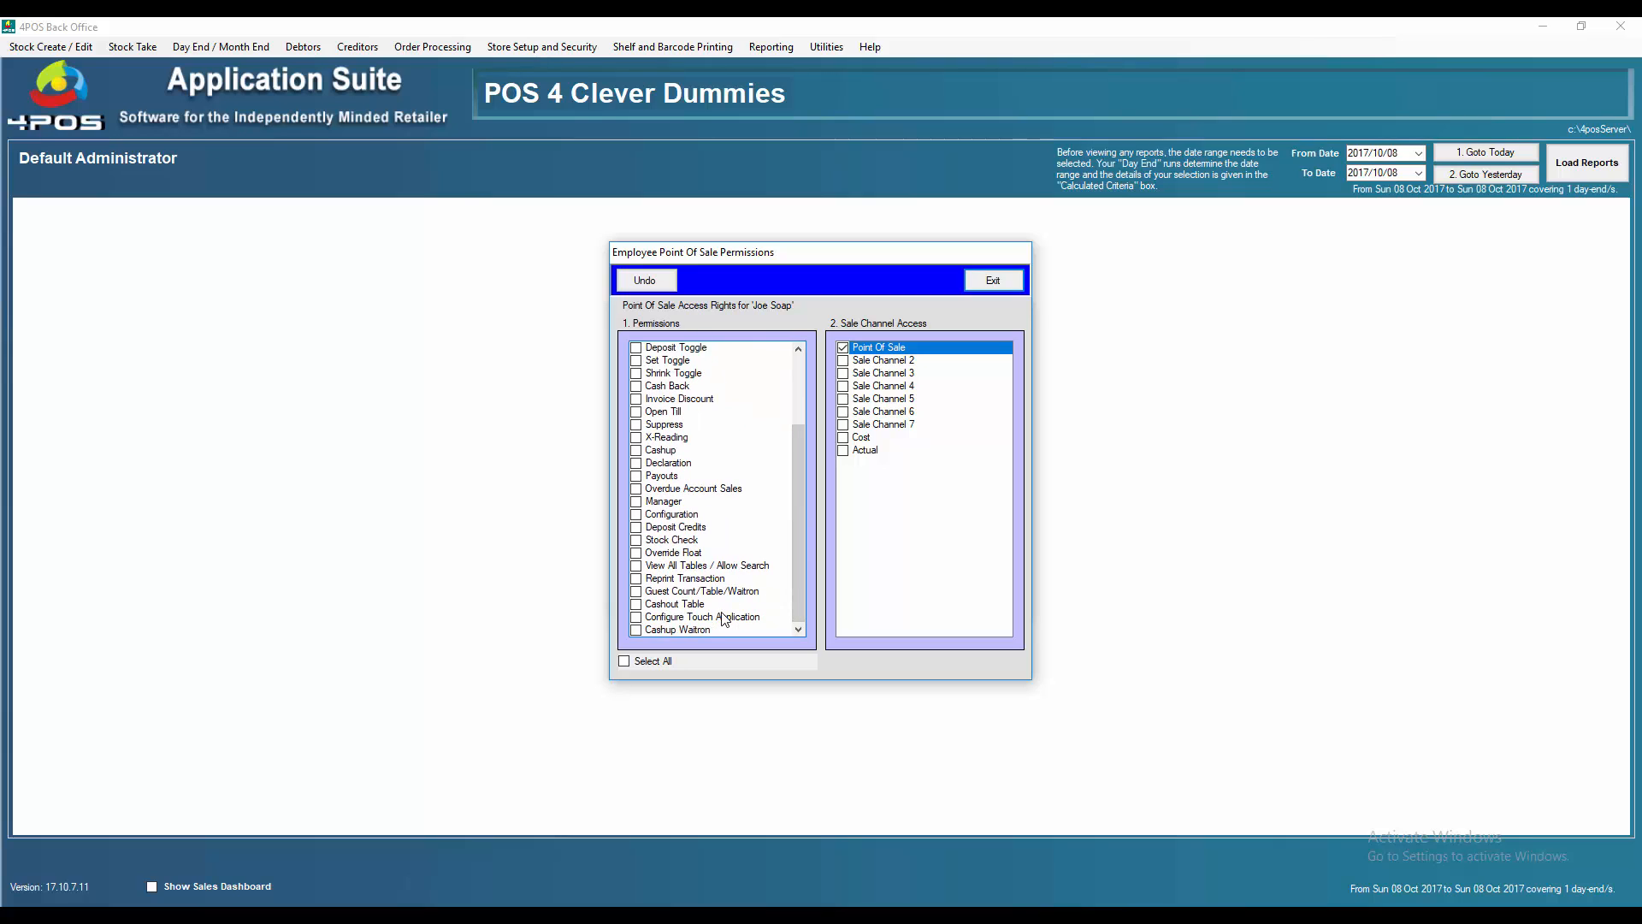
click(636, 566)
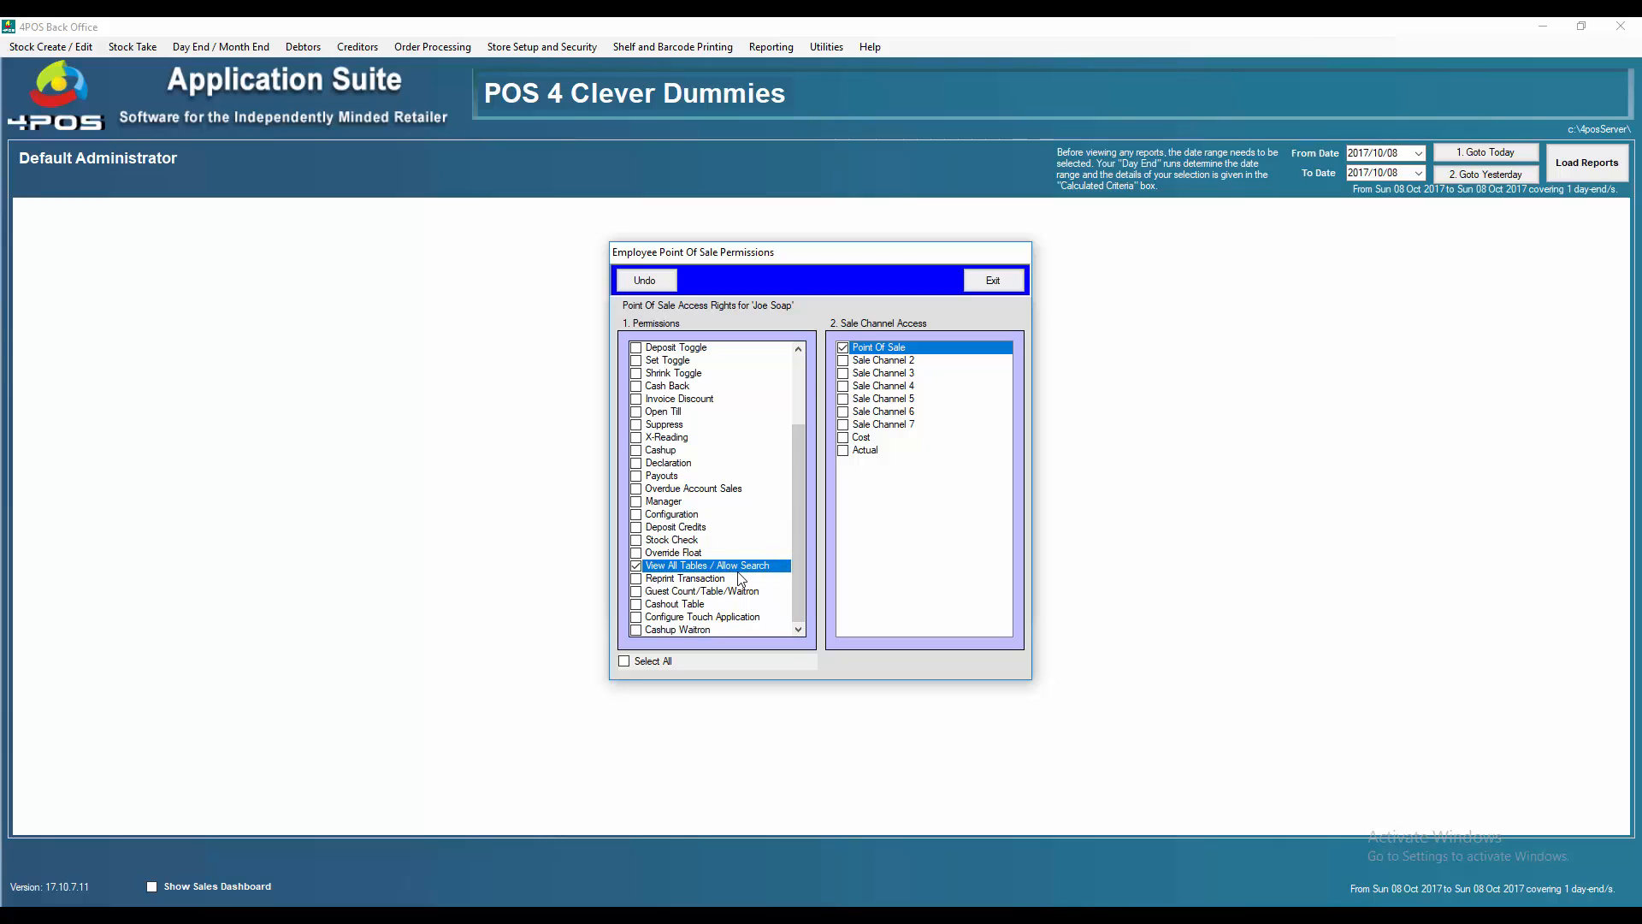
click(1004, 285)
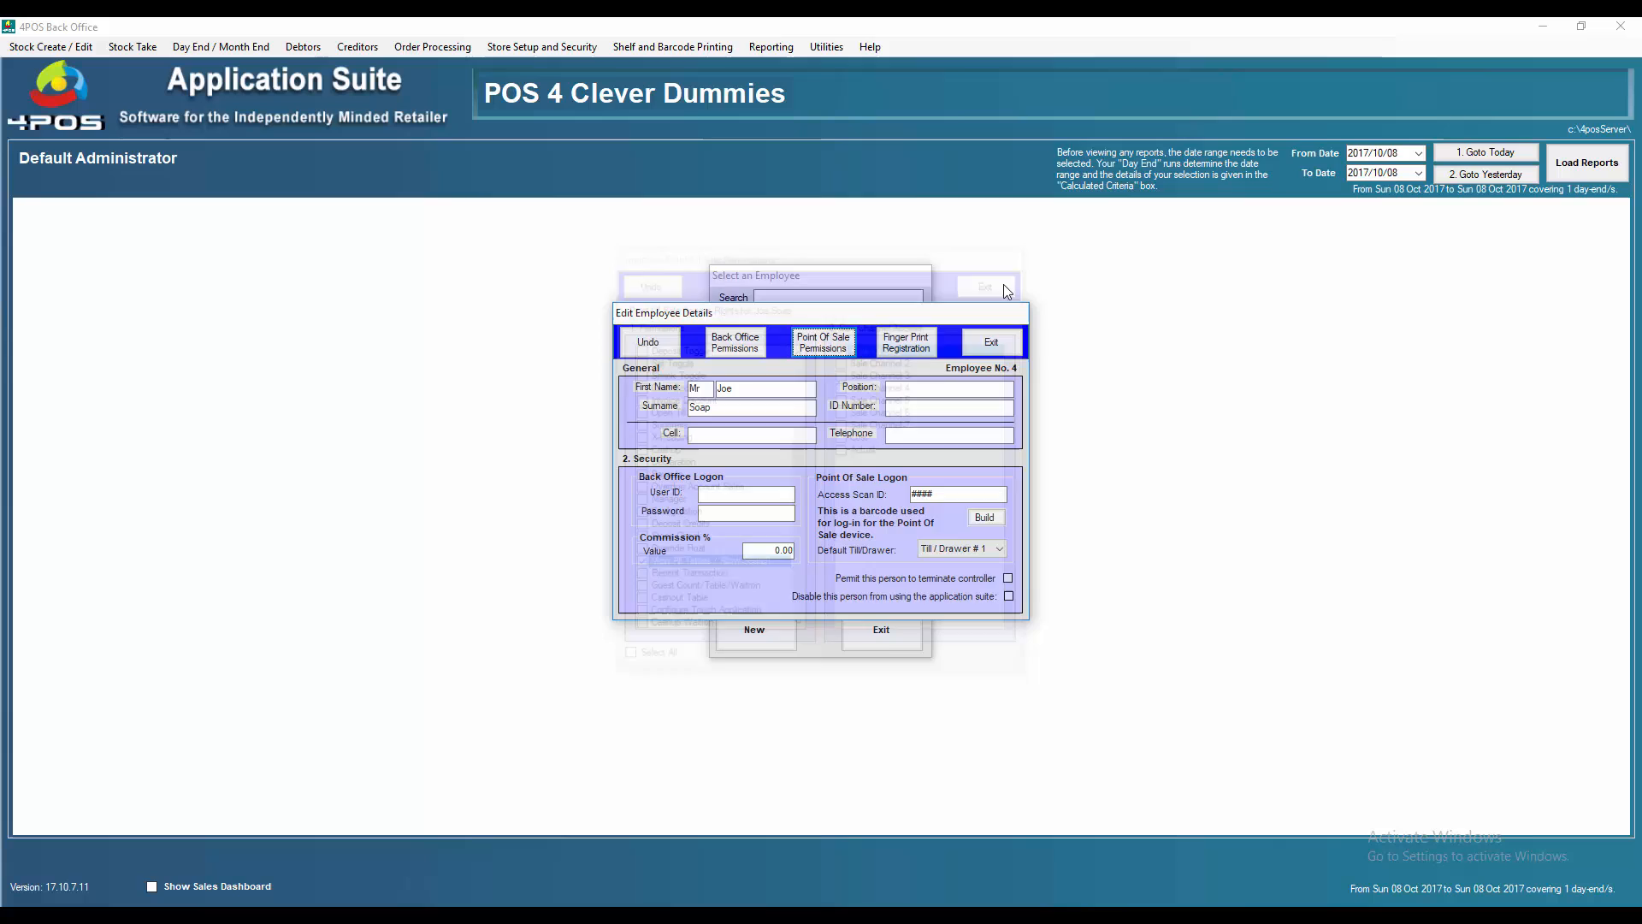
click(990, 342)
Close the employee list and send an Update All of the changed permissions to the point of sale
click(882, 630)
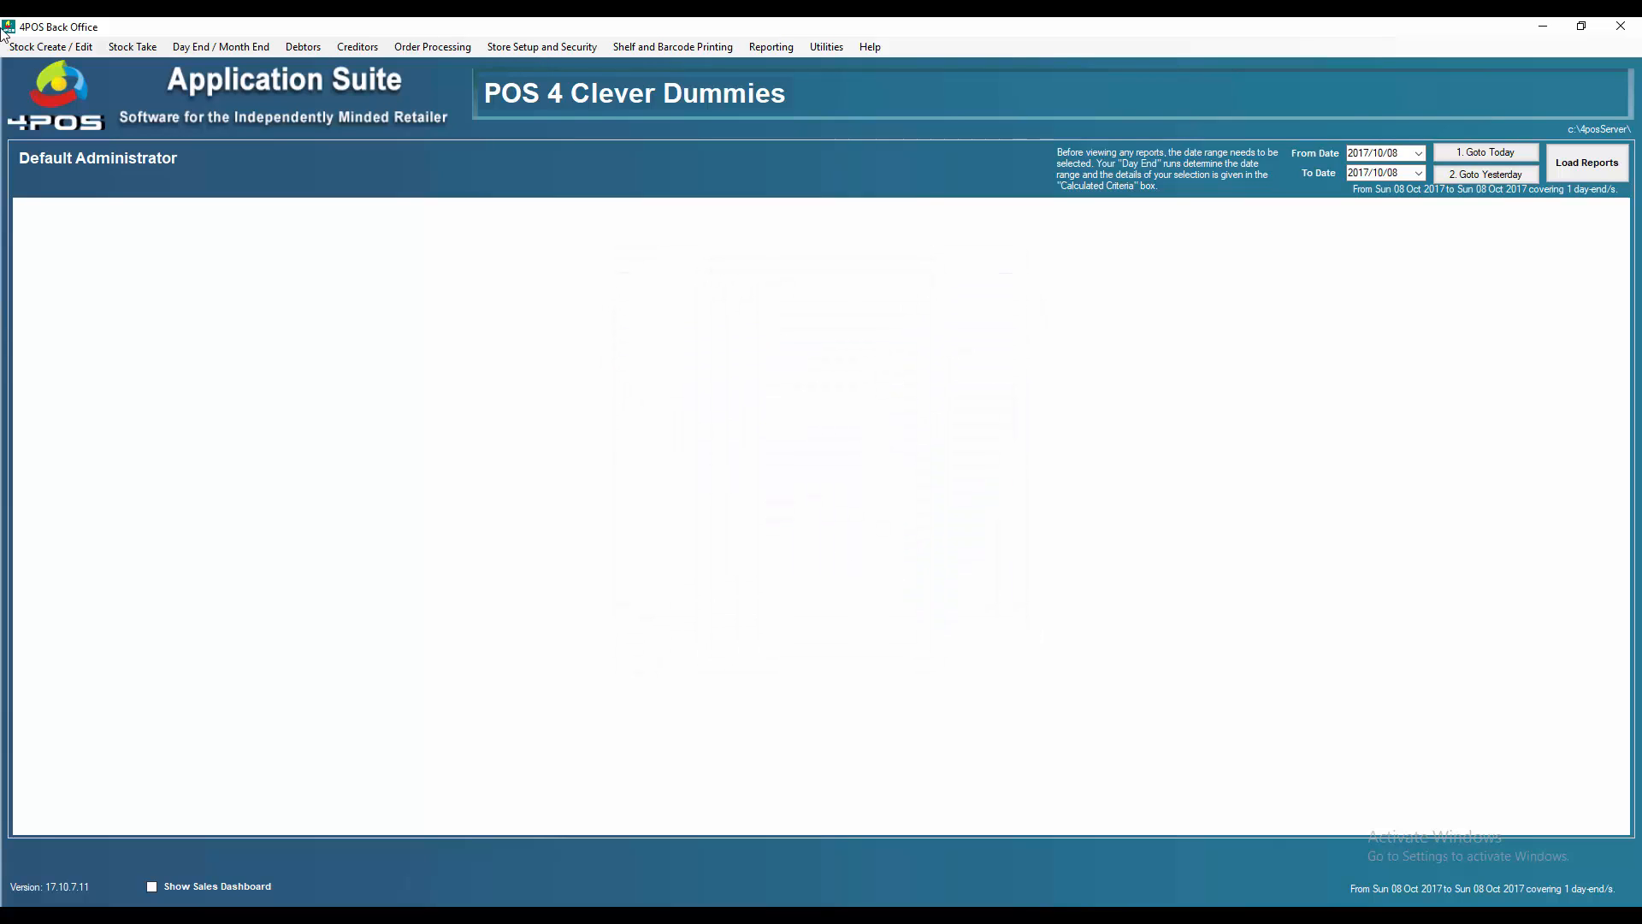
click(47, 46)
click(75, 161)
click(888, 570)
click(885, 515)
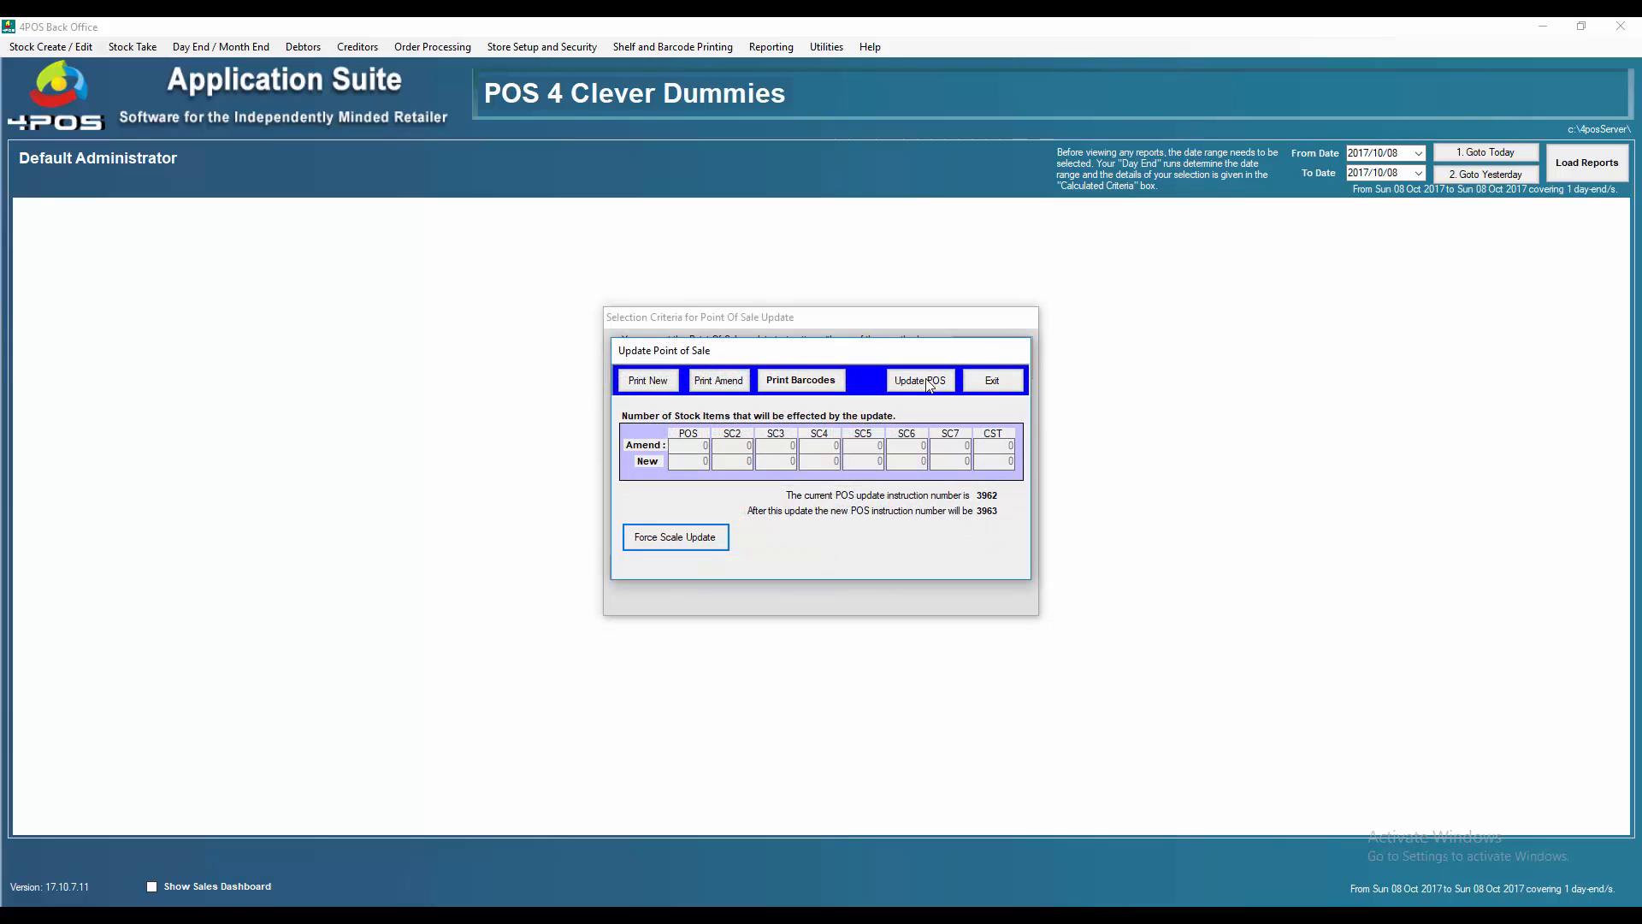
click(899, 389)
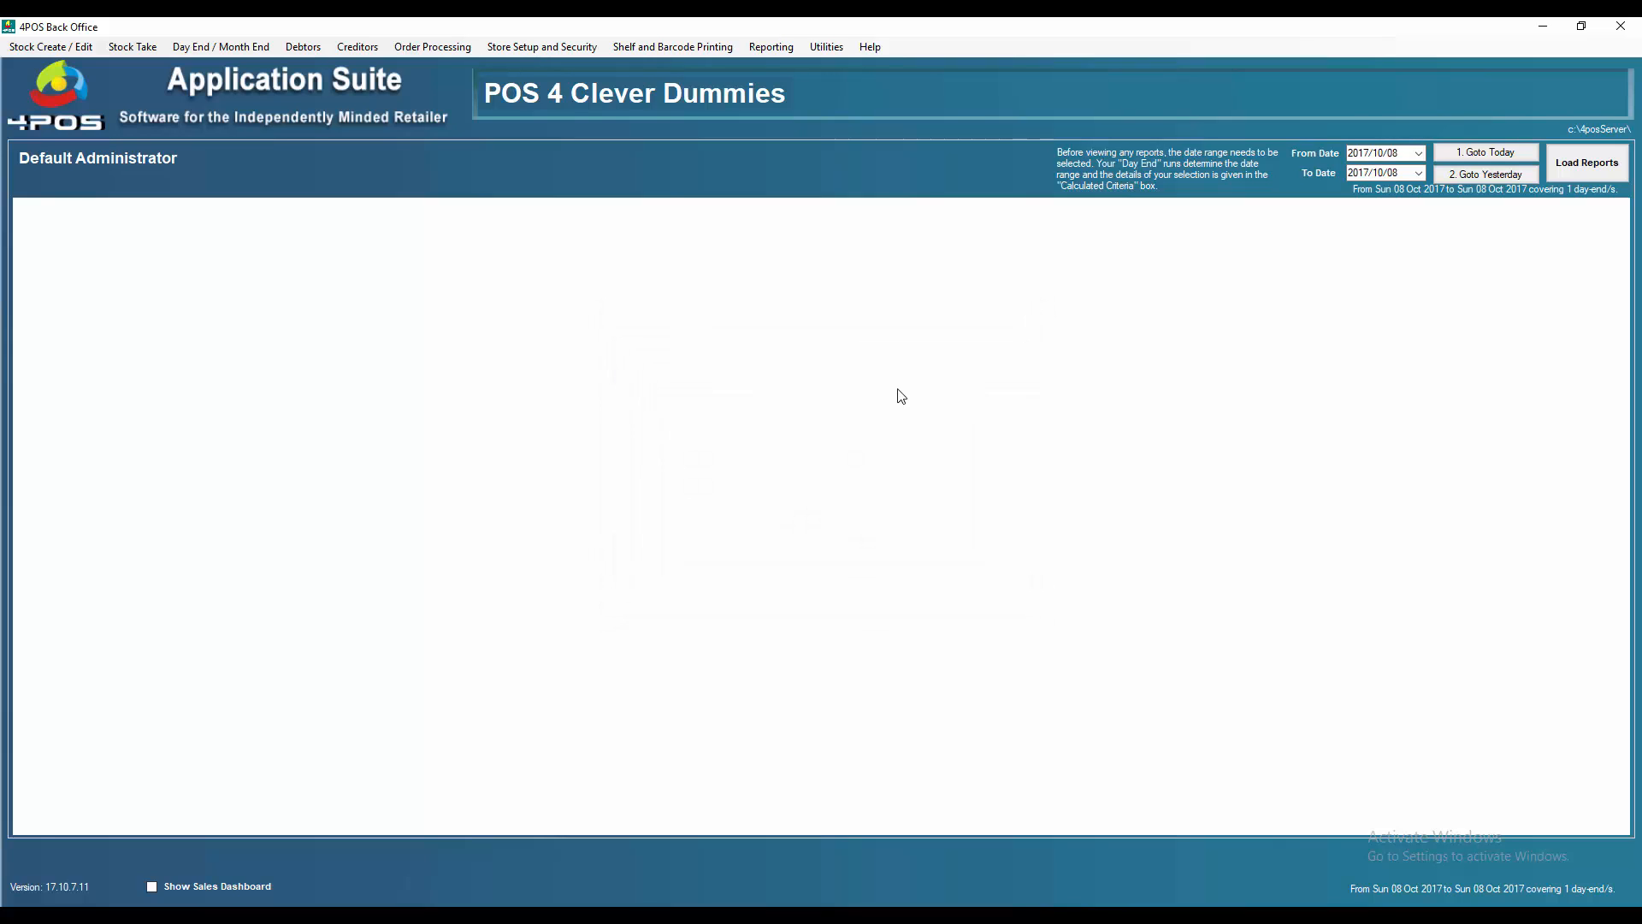
click(529, 48)
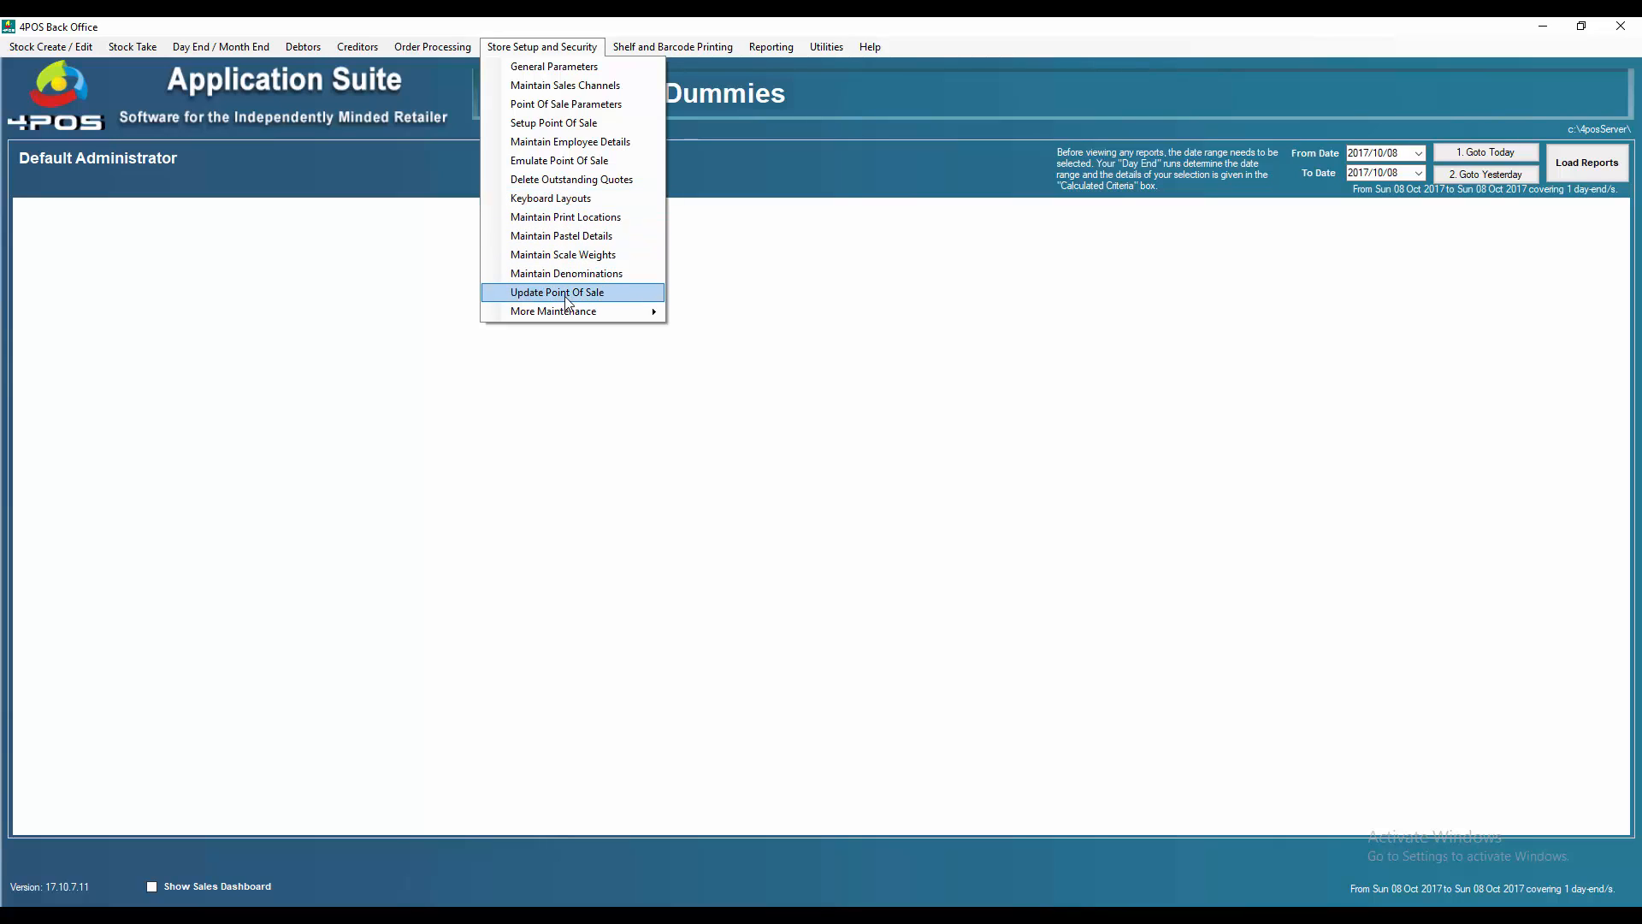
mouse_move(51, 46)
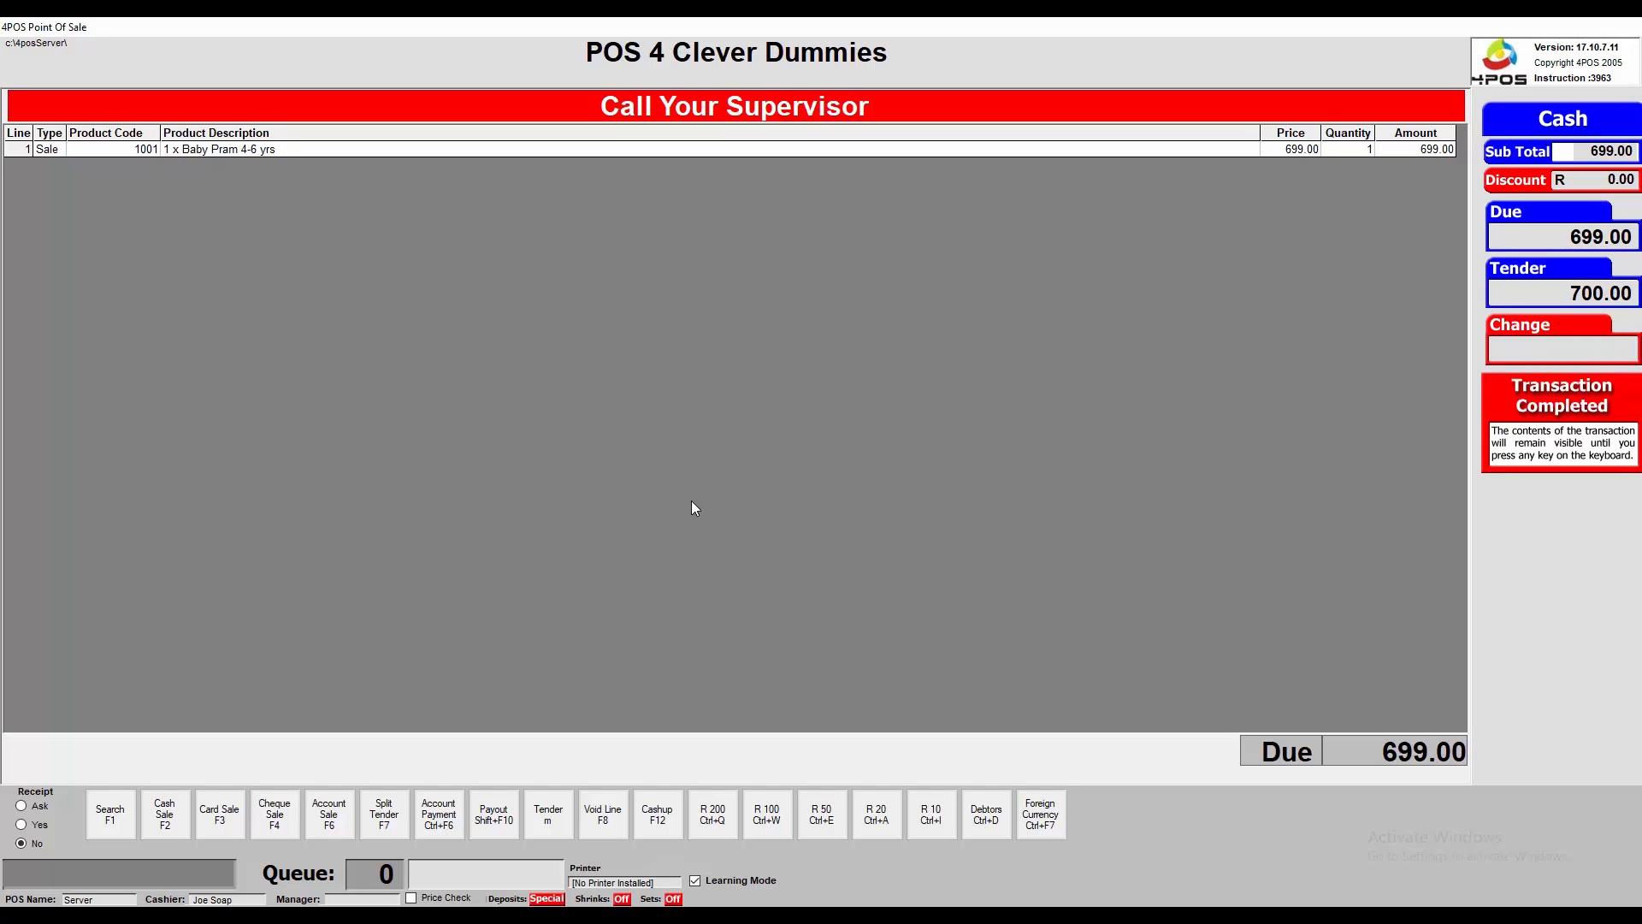
Clear the 699.00 sale, log the cashier off and back on with their access code, and open Stock Search
key(Return)
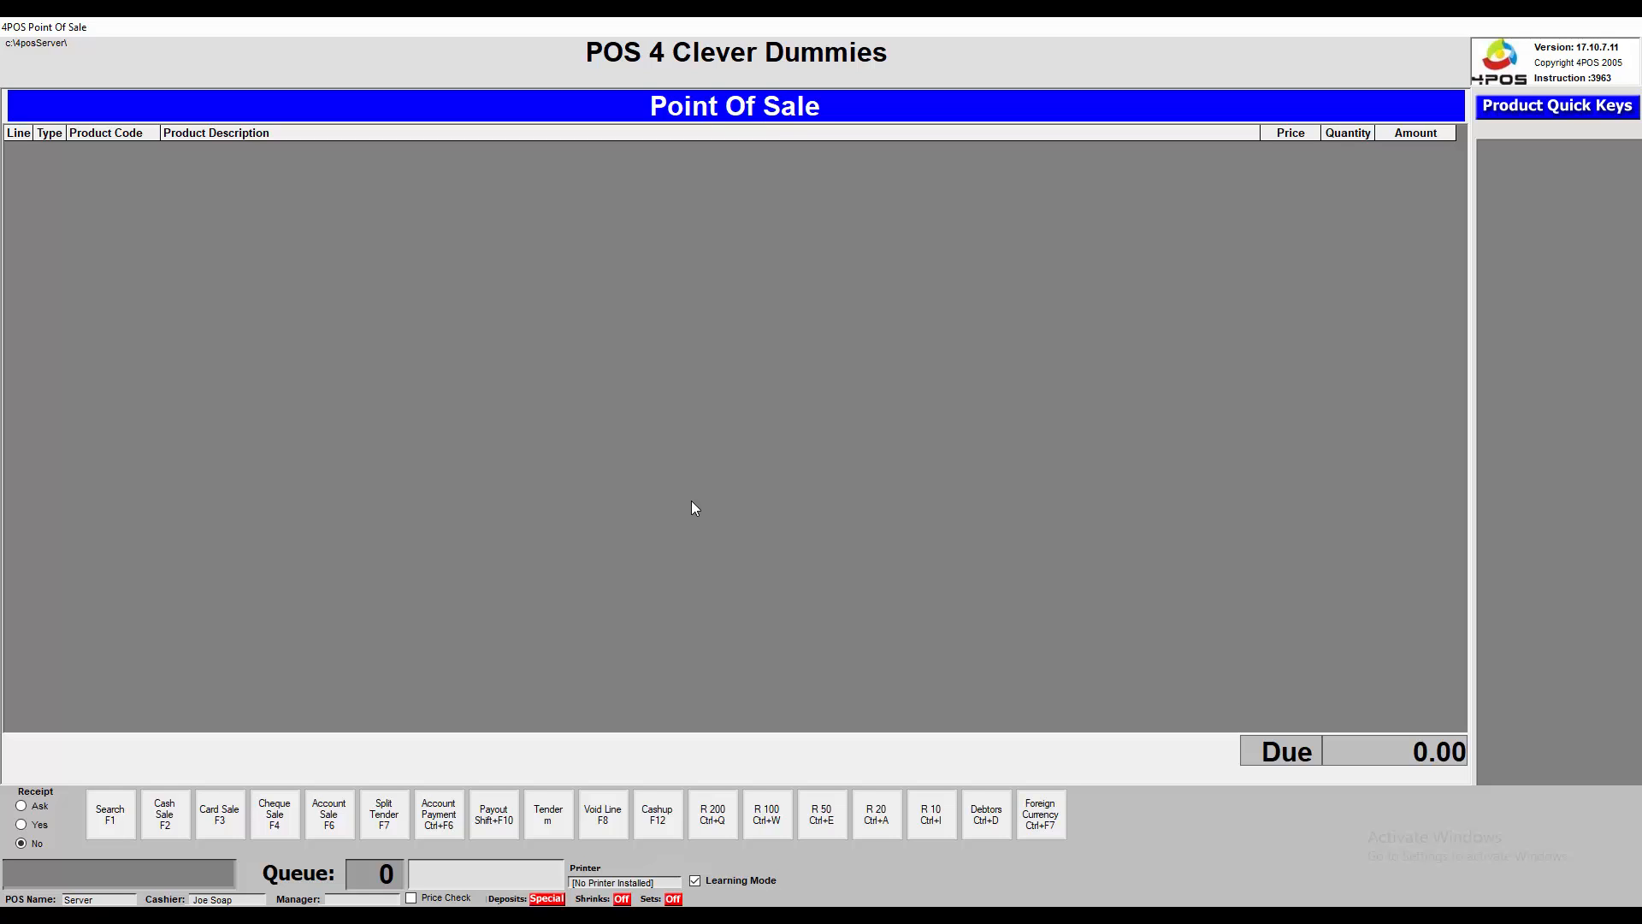
key(Escape)
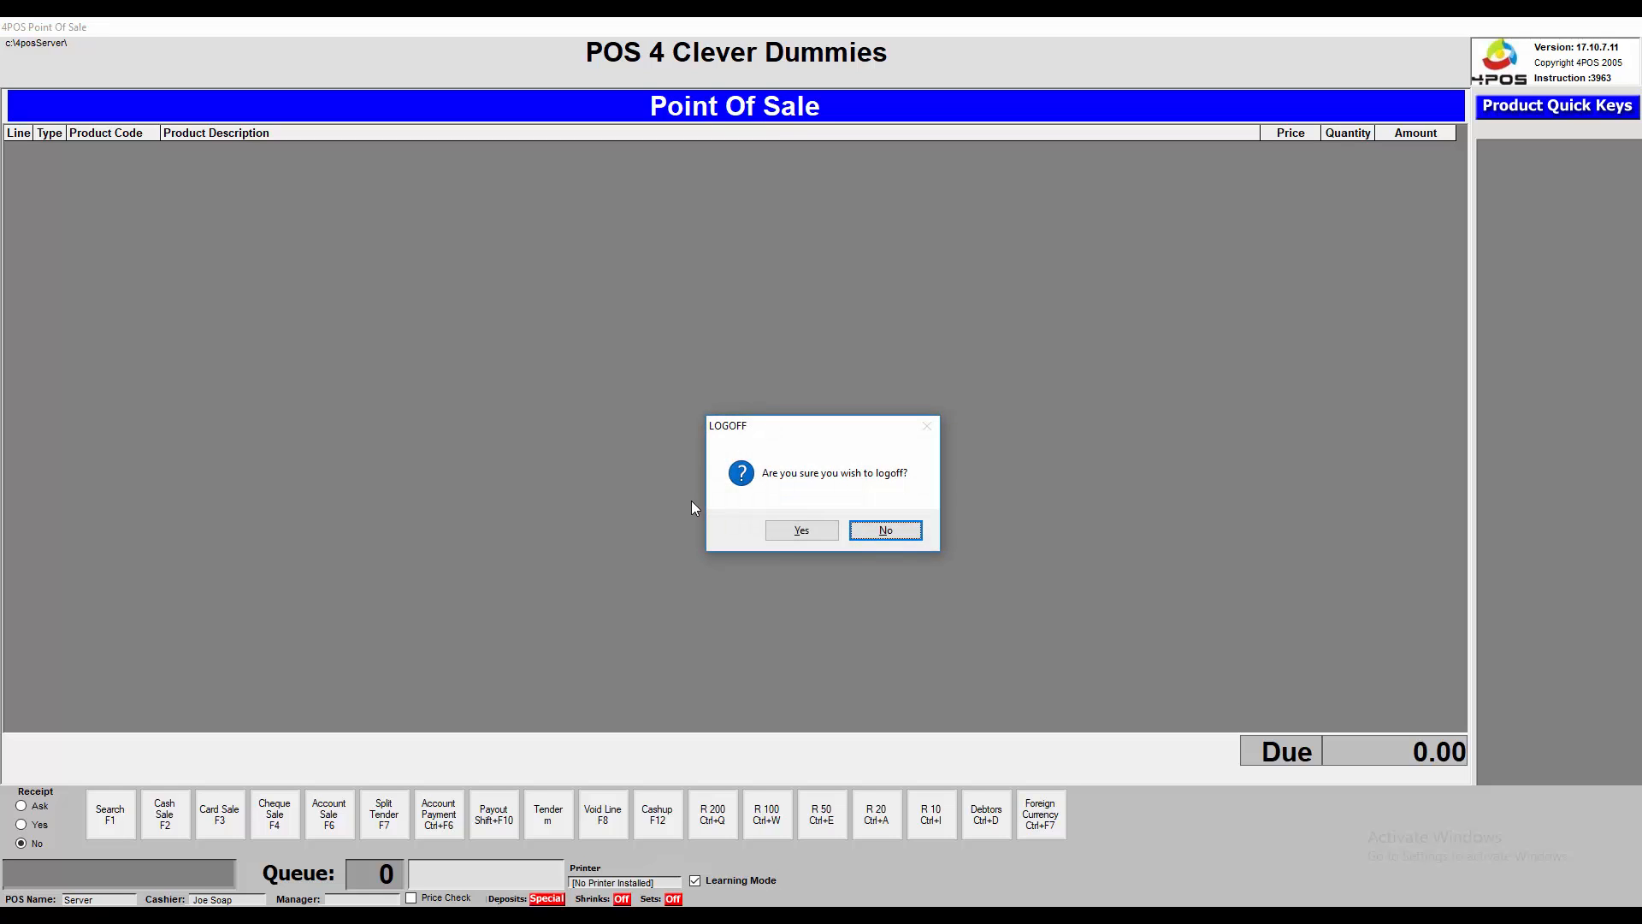
text(y)
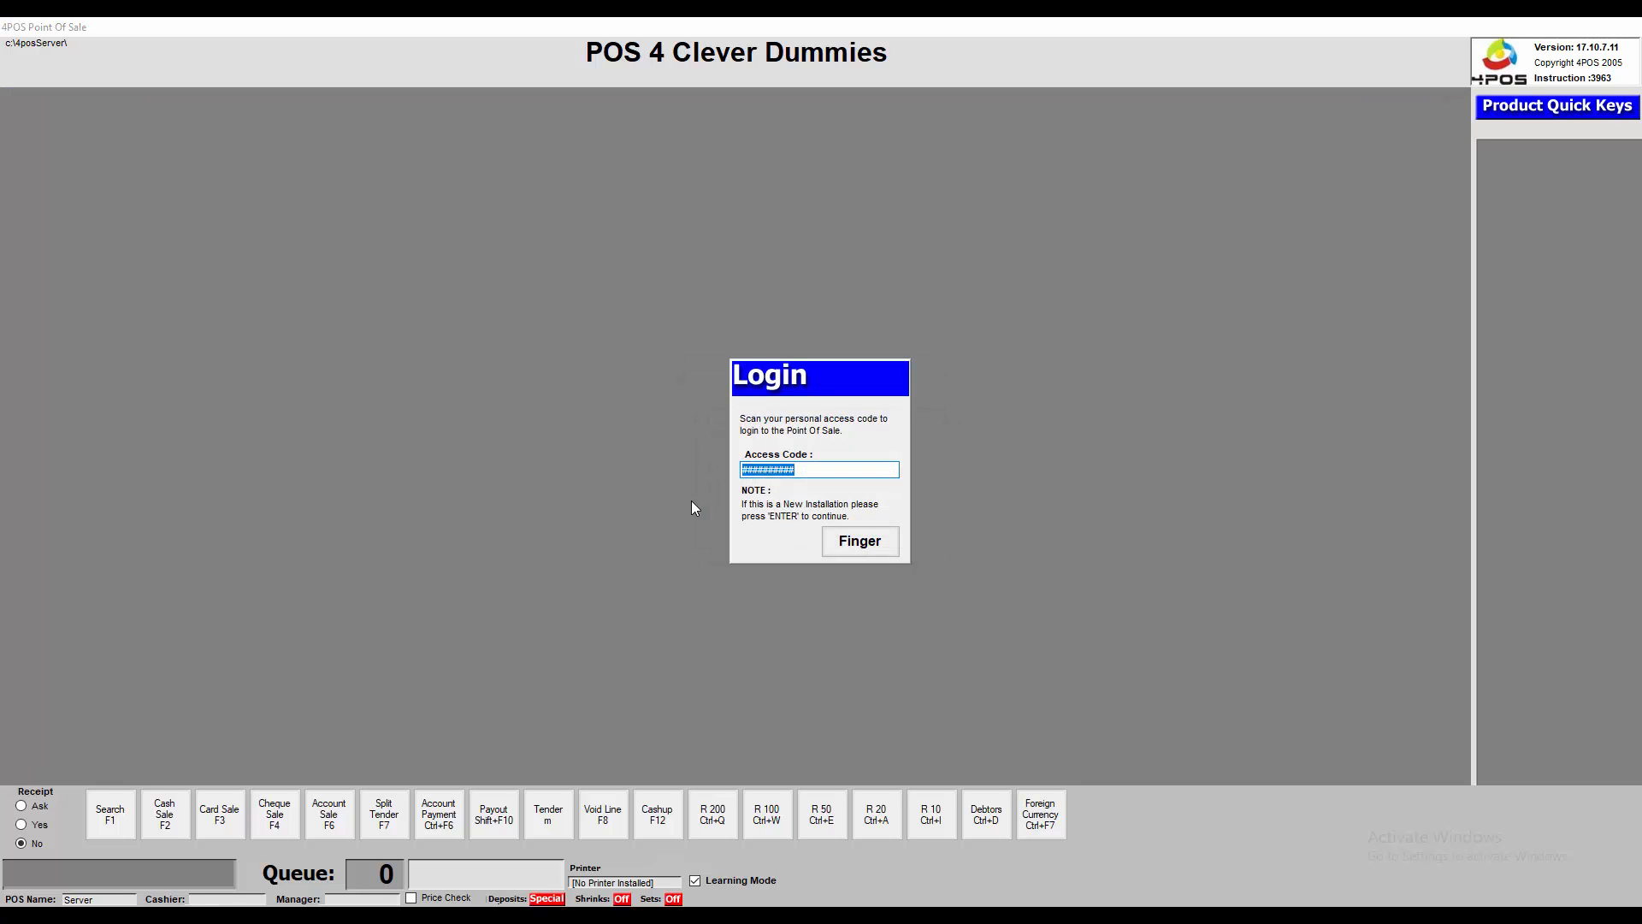
text(####)
key(Return)
key(F1)
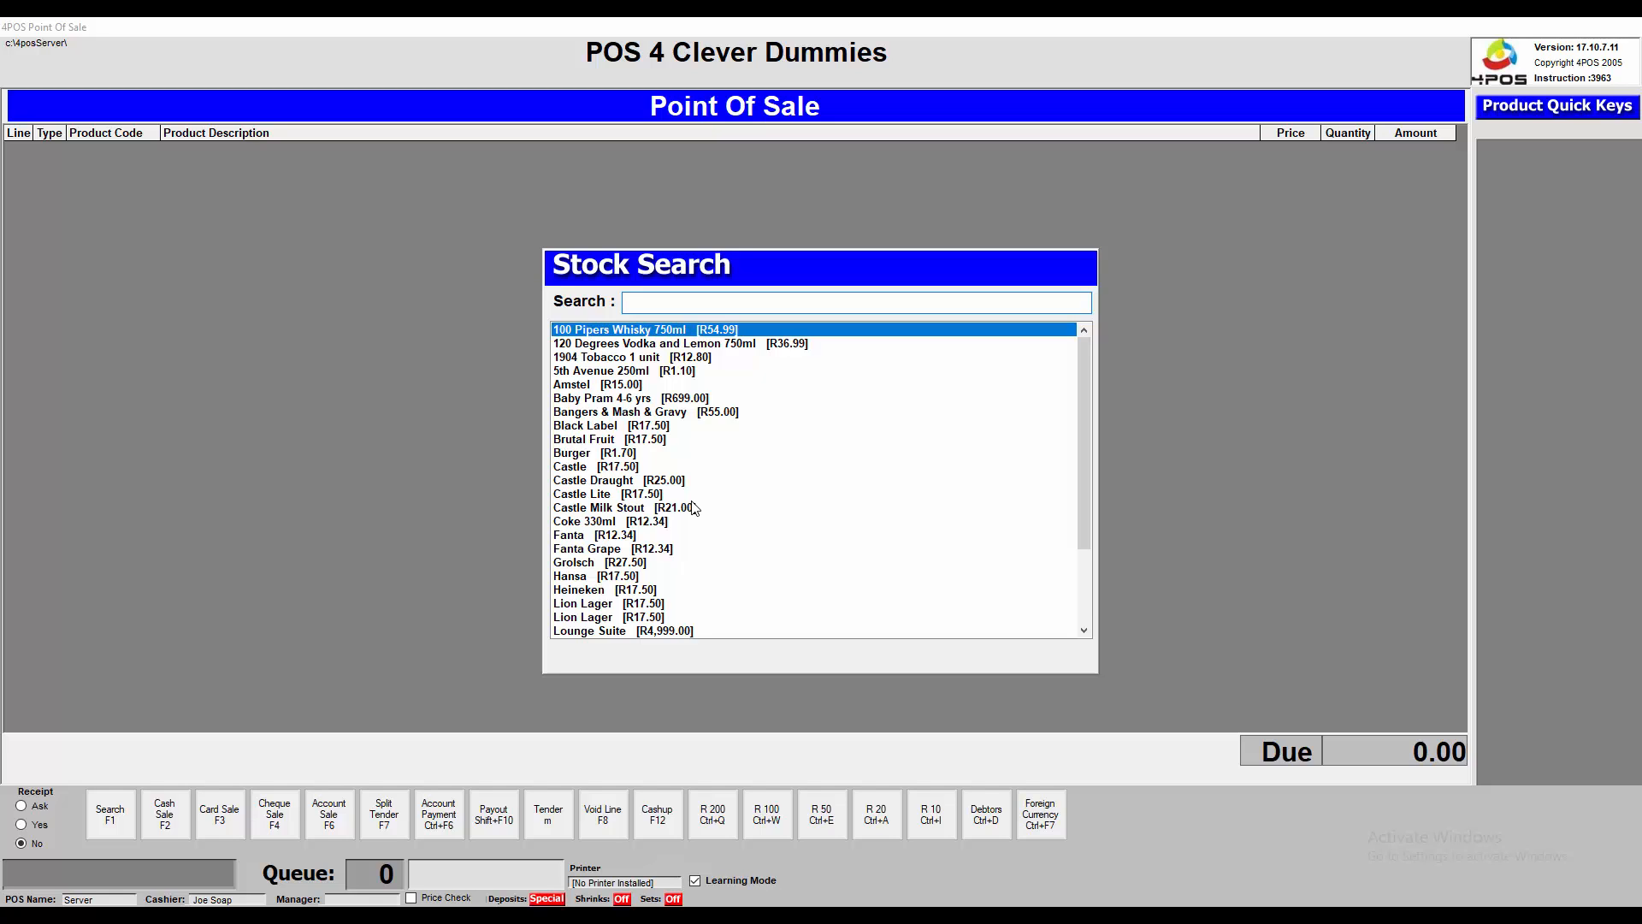
Add 100 Pipers Whisky 750ml at 657.99 and try the restricted F8 action, raising the Override prompt
key(Return)
key(Return)
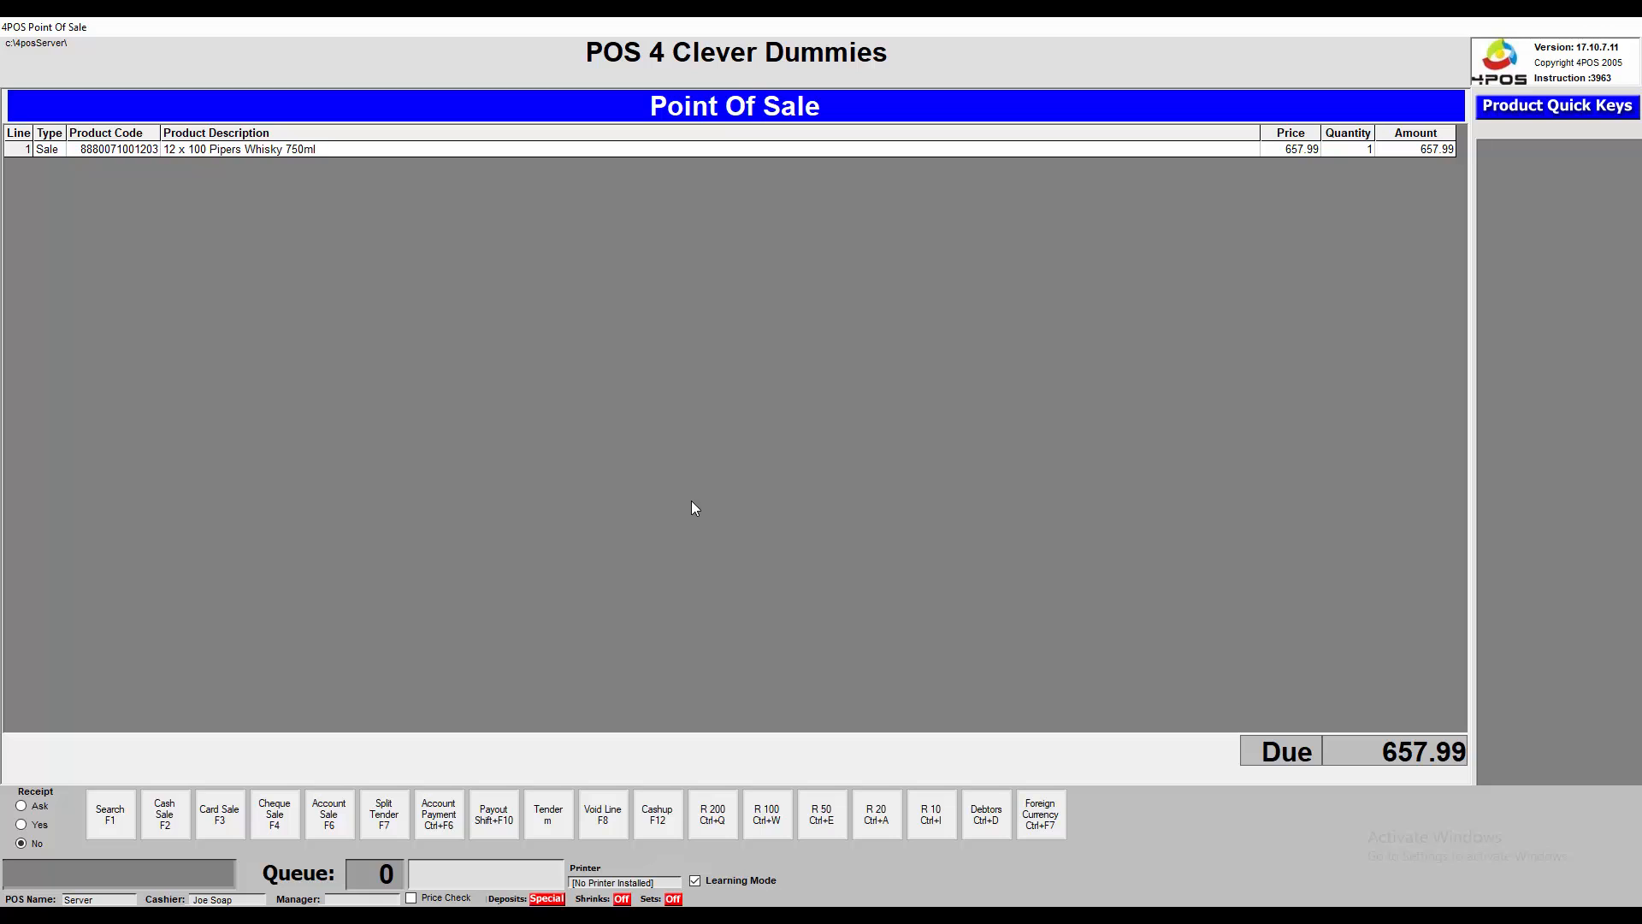
key(F8)
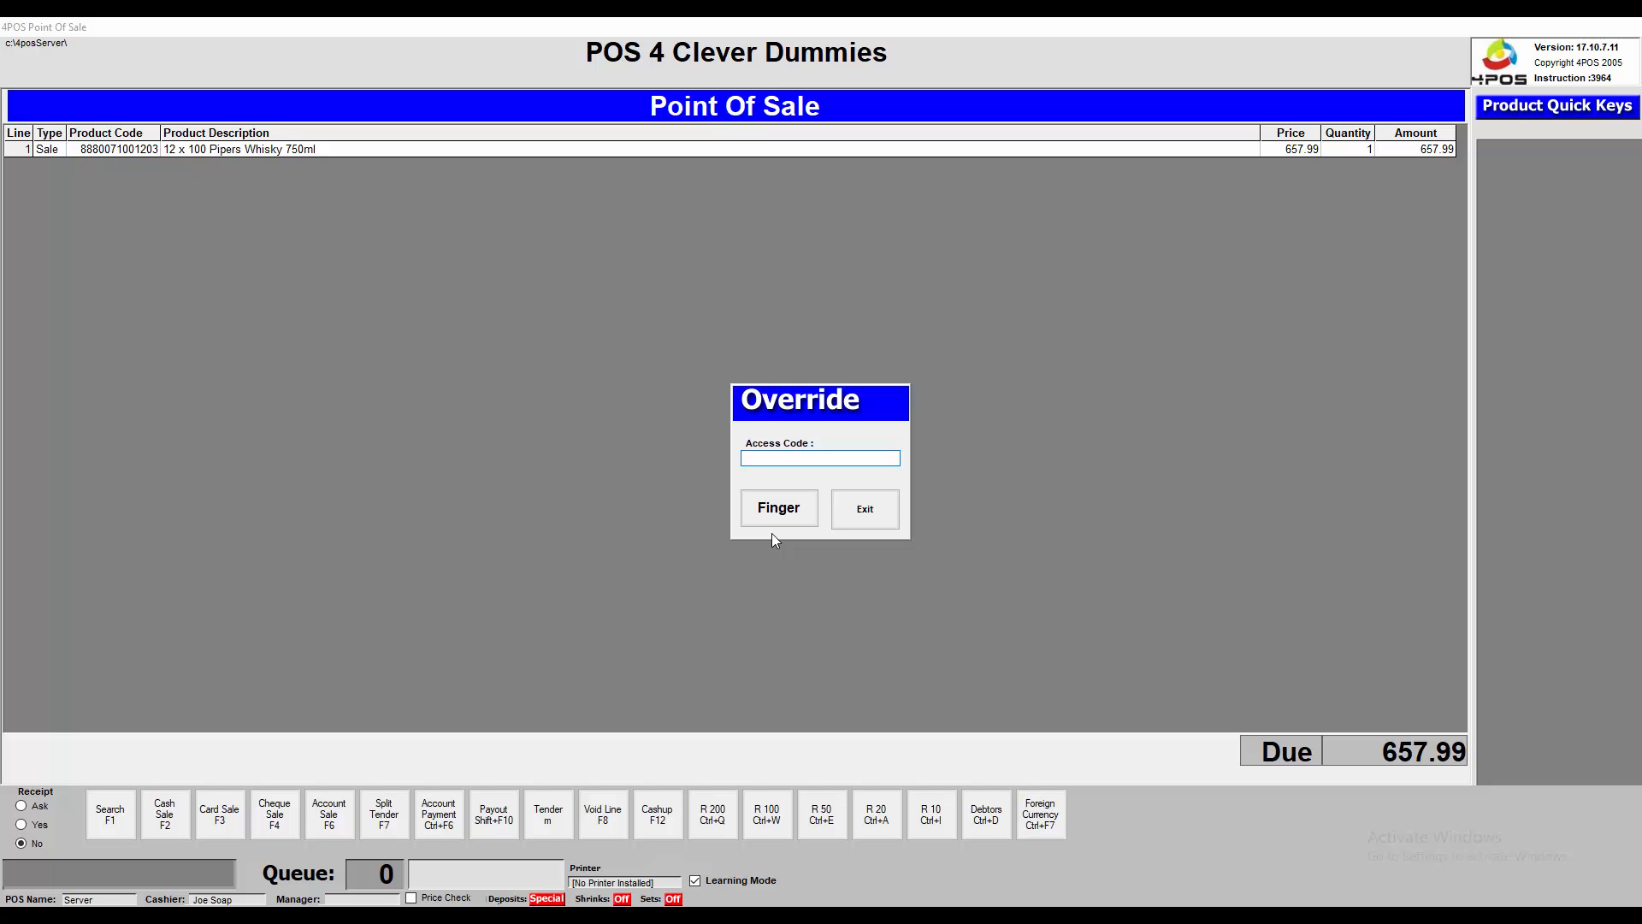
Approve the override with the supervisor's access code and revoke the whisky line
text(######)
key(Return)
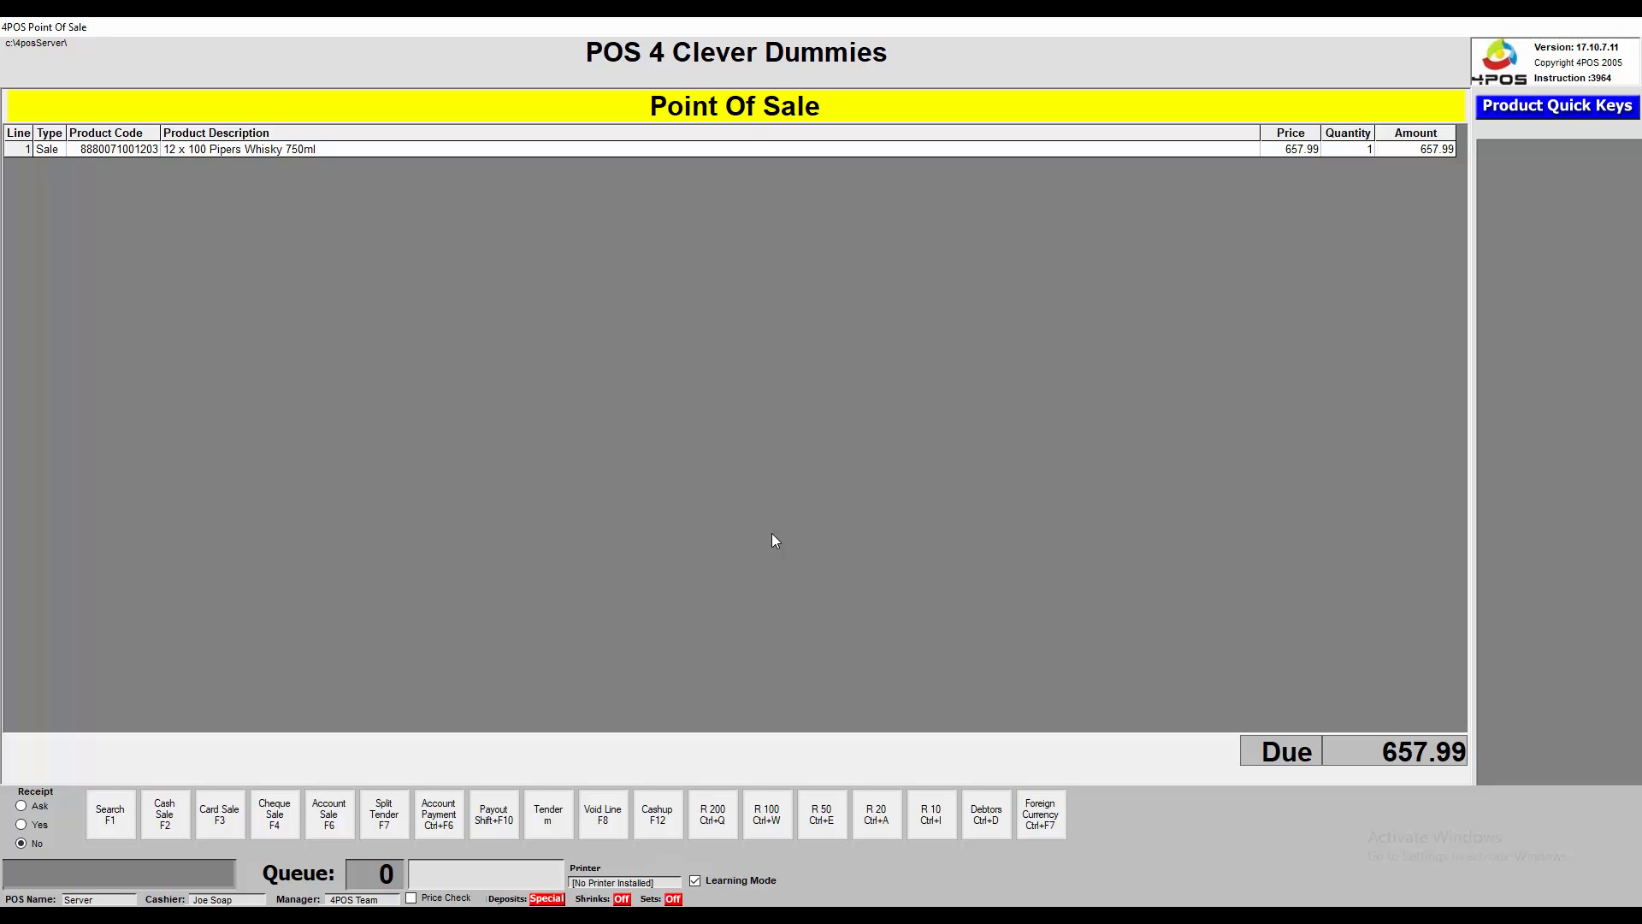
key(F8)
key(Return)
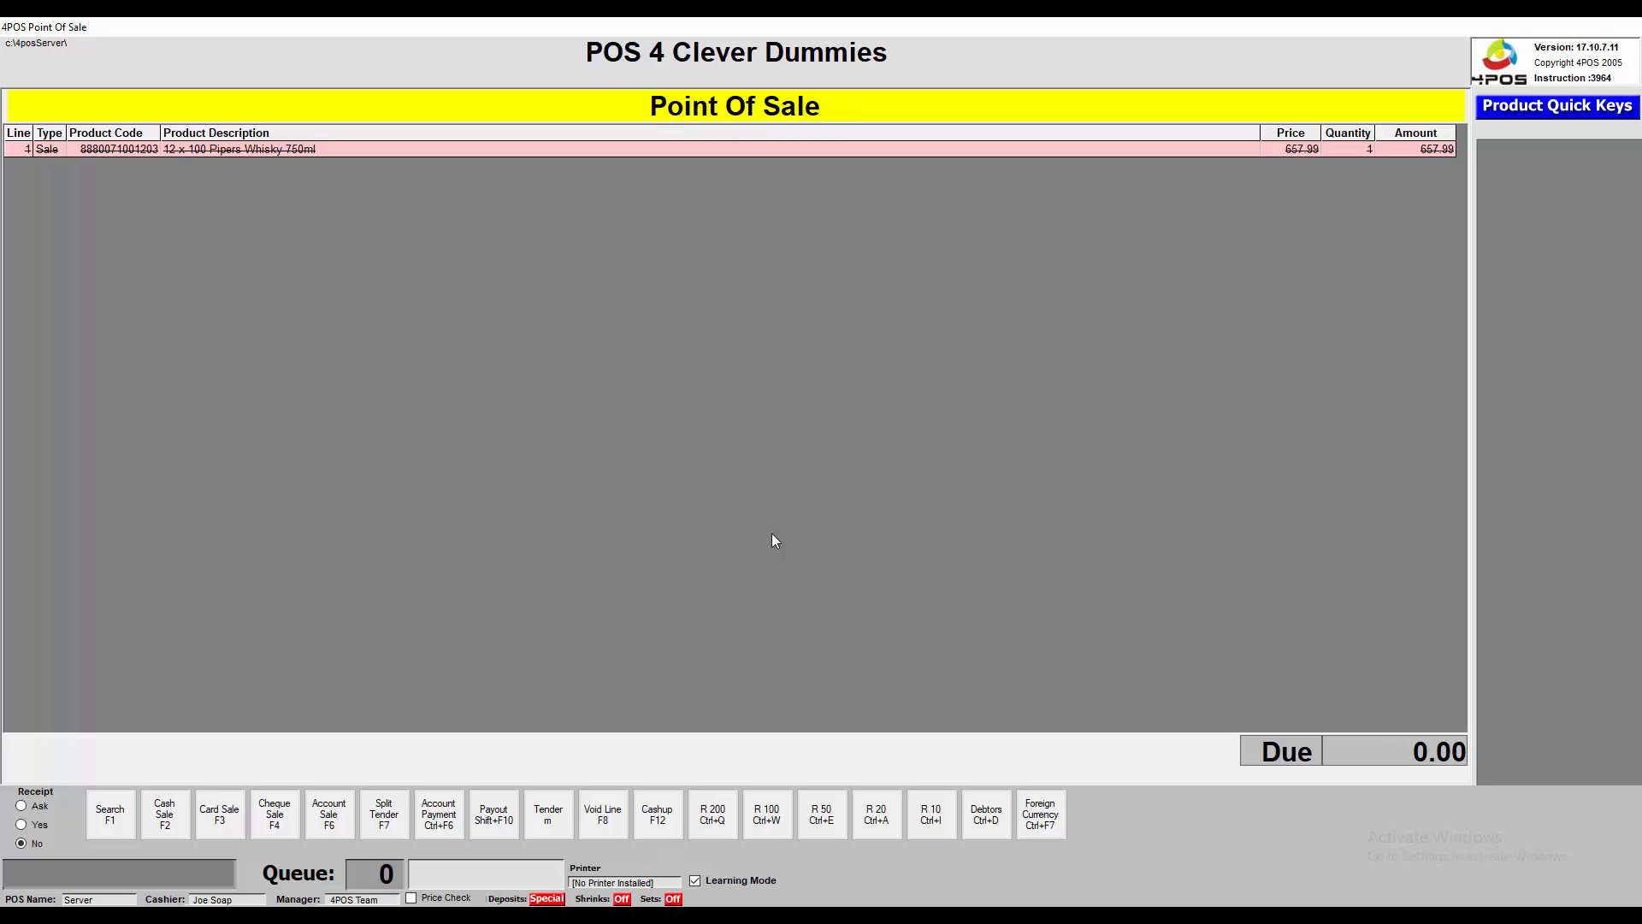
Add the 24 x 5th Avenue 250ml pack to the sale, keeping it after cancelling a revoke
key(F1)
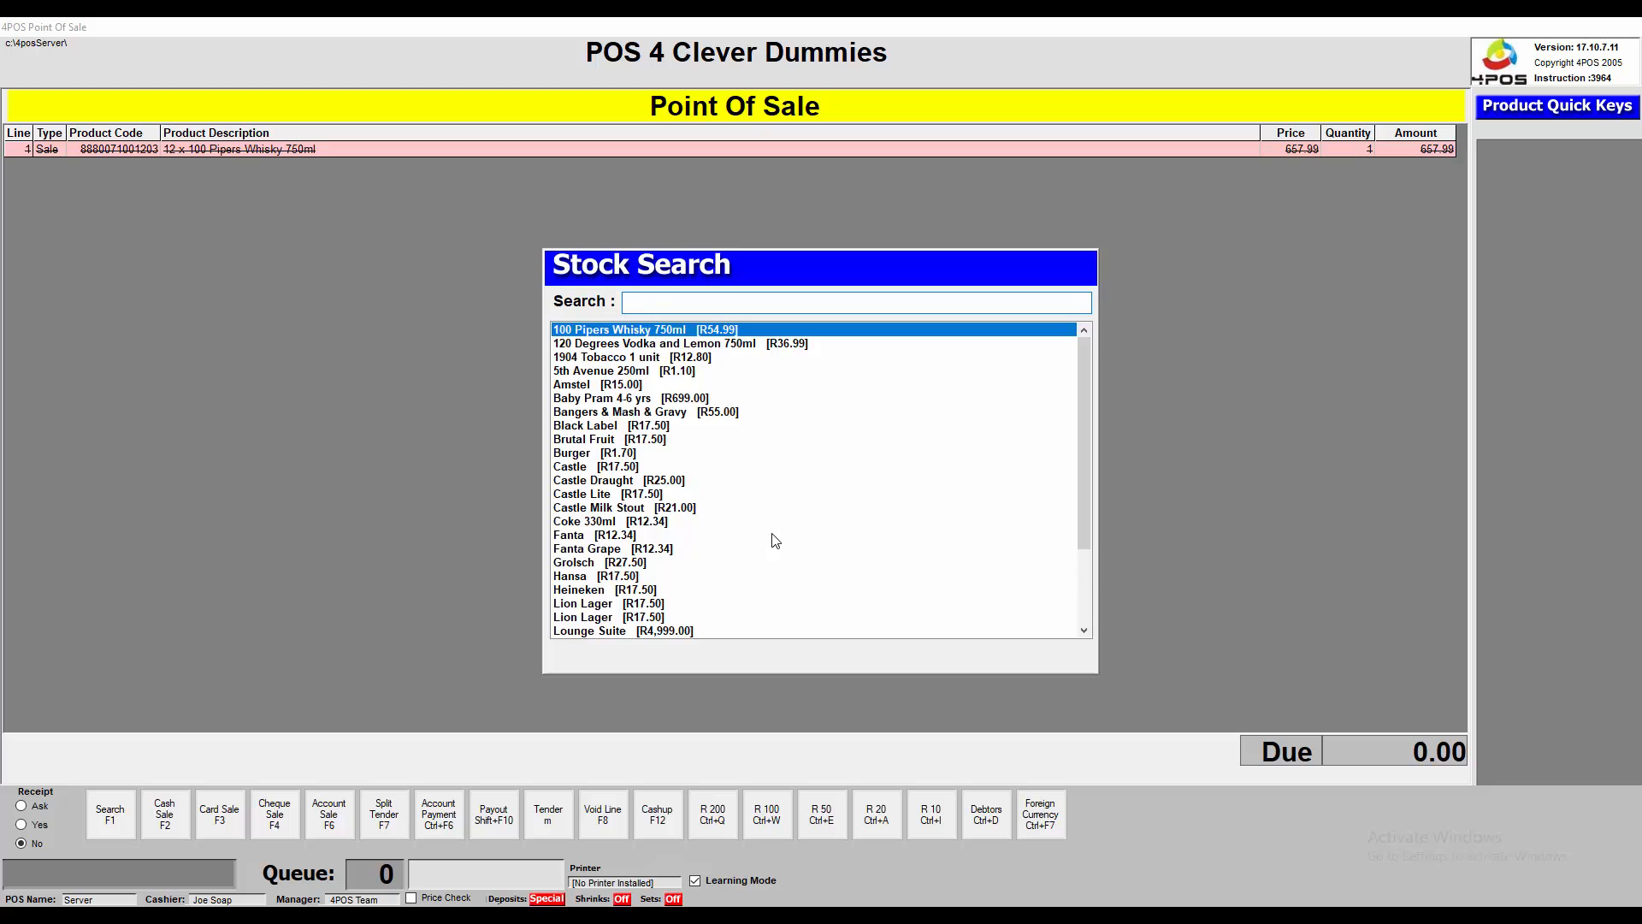
key(Down)
key(Down)
key(Down)
key(Return)
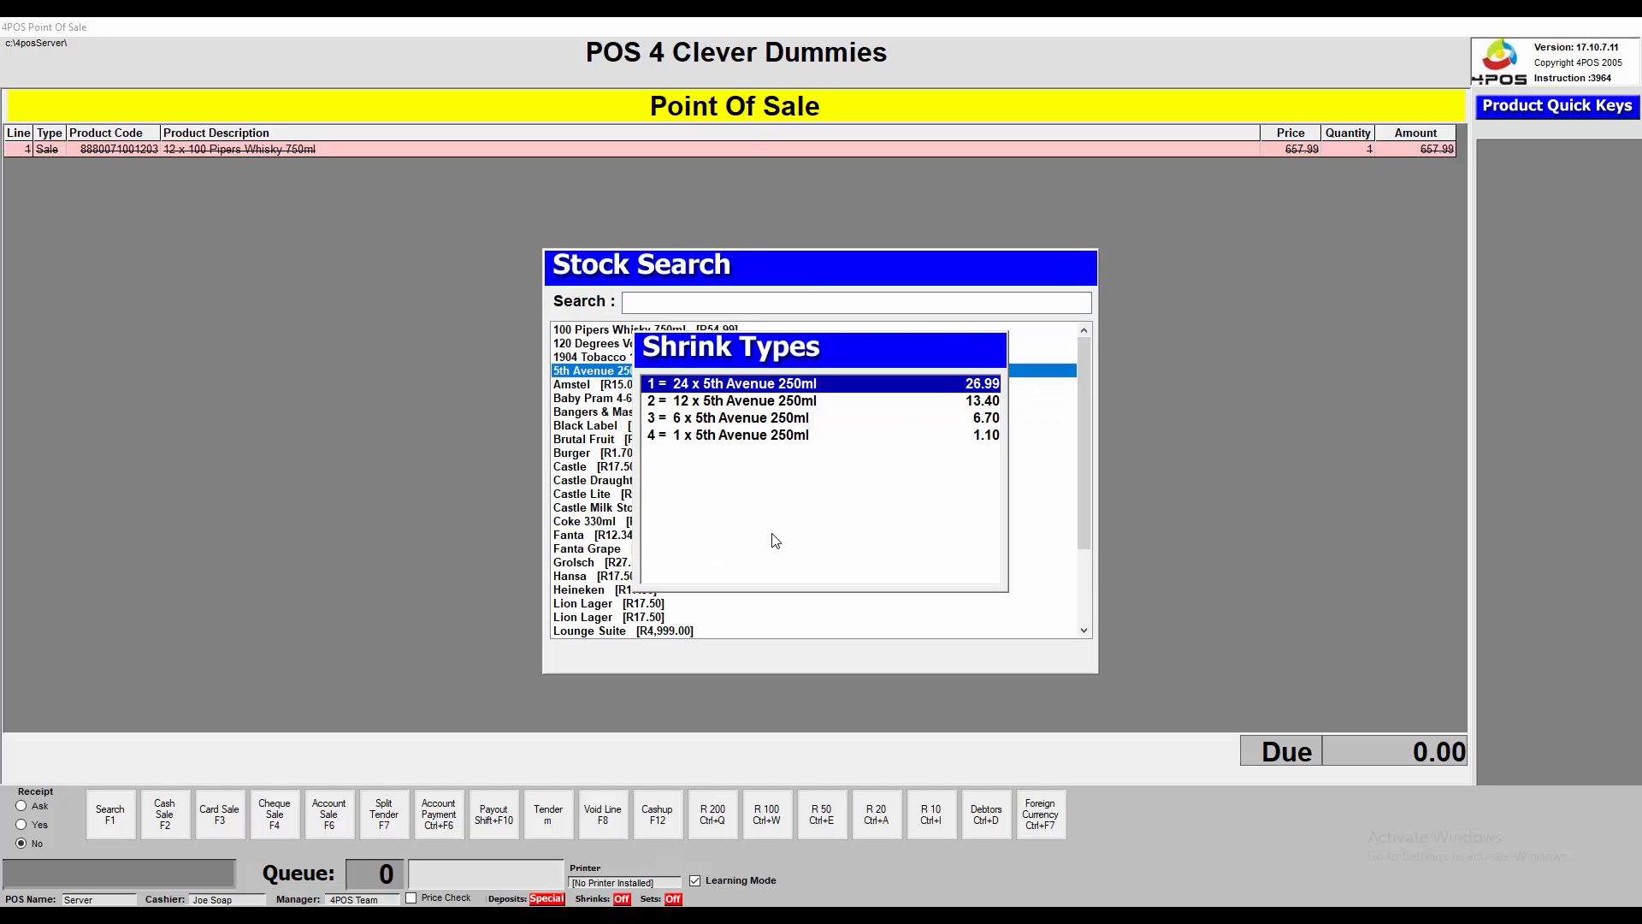
key(Return)
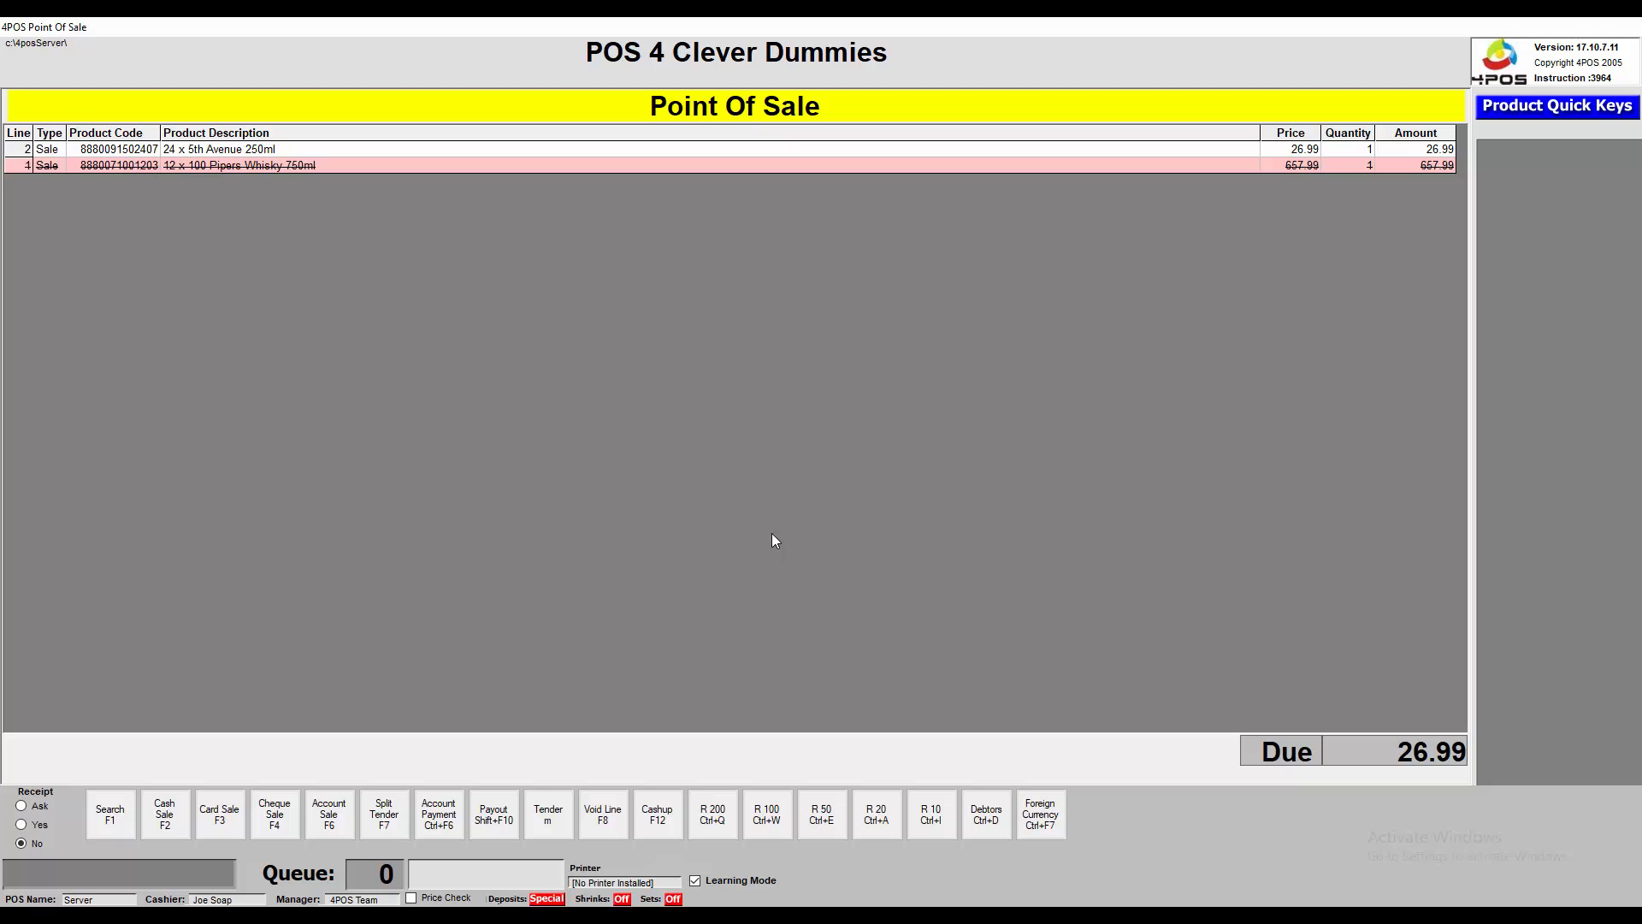
key(F8)
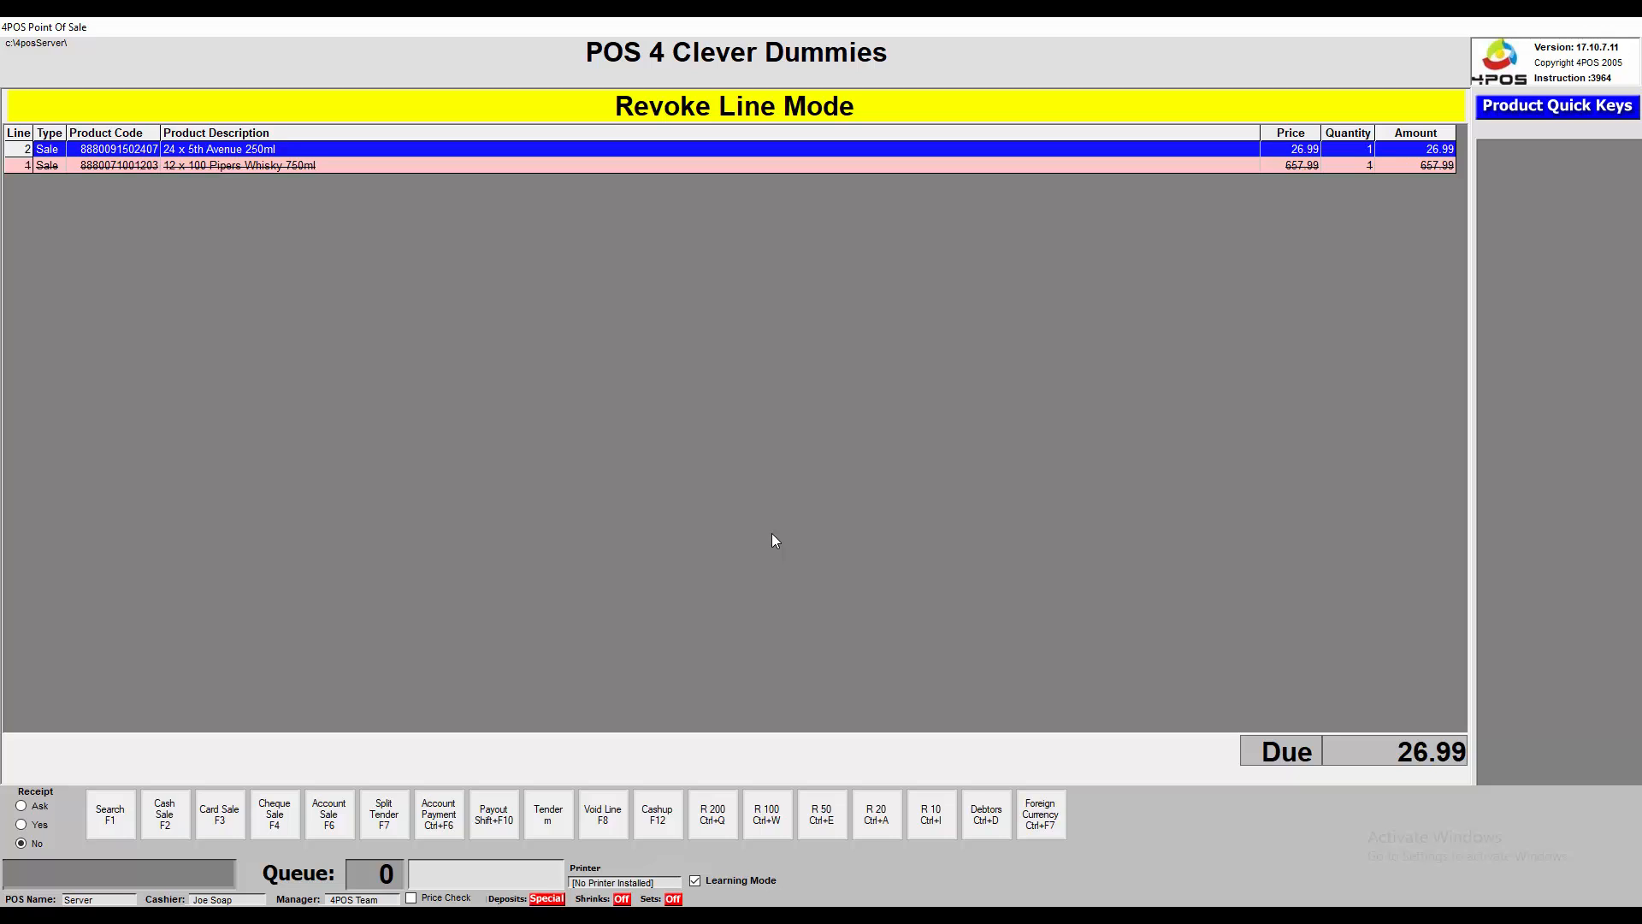
key(Escape)
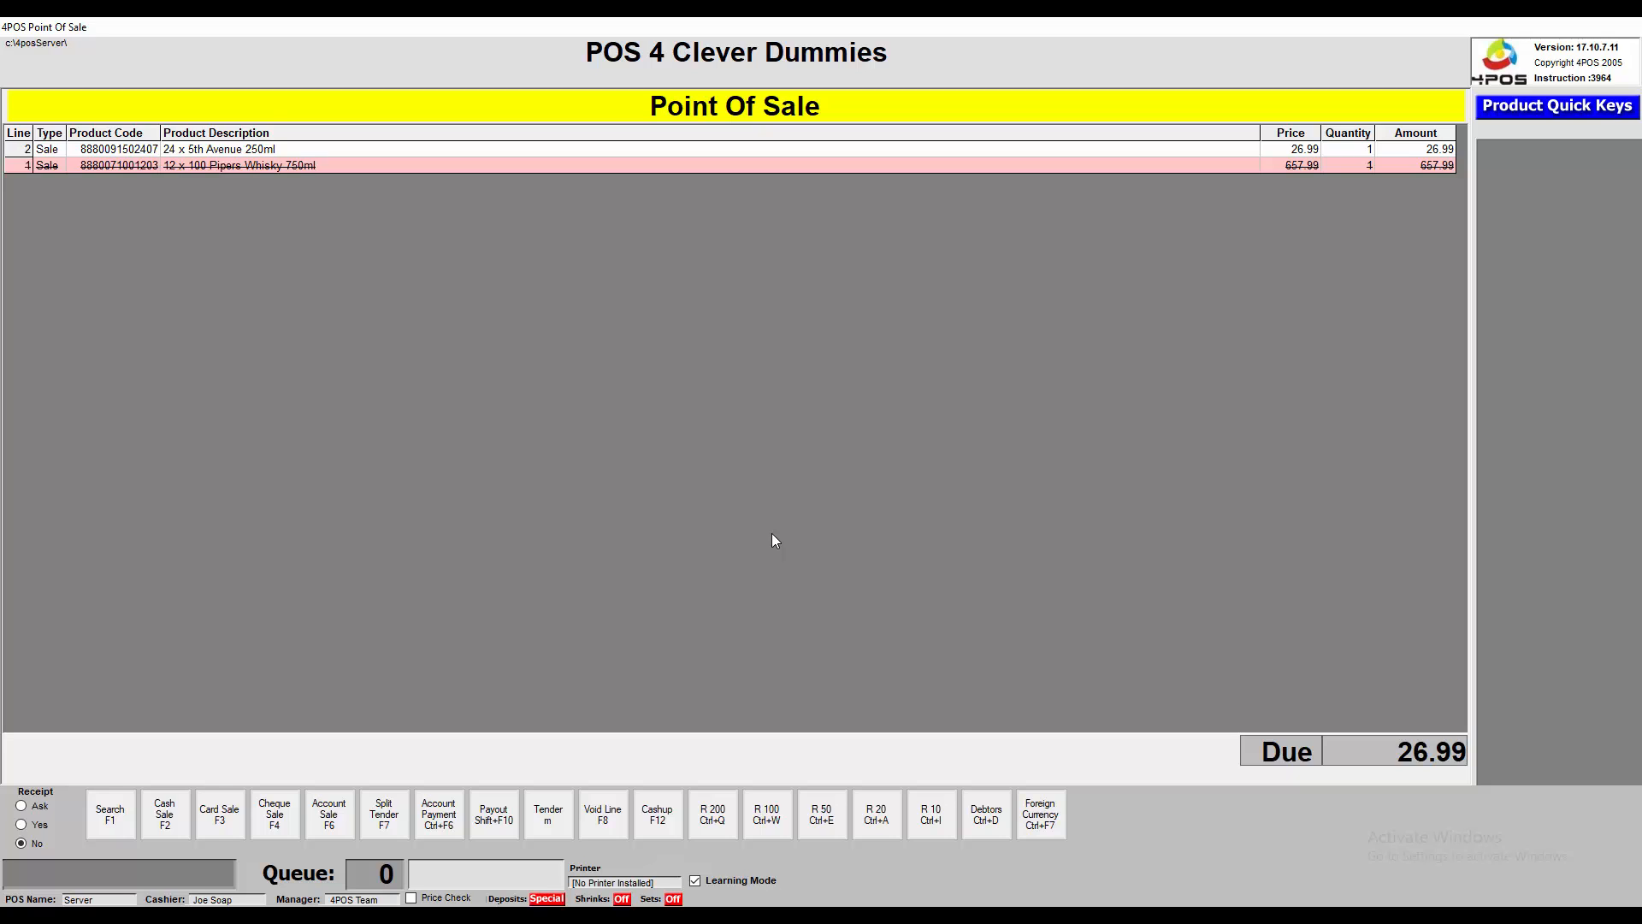
Complete the sale as cash with 30.00 tendered and return to Stock Search
key(F2)
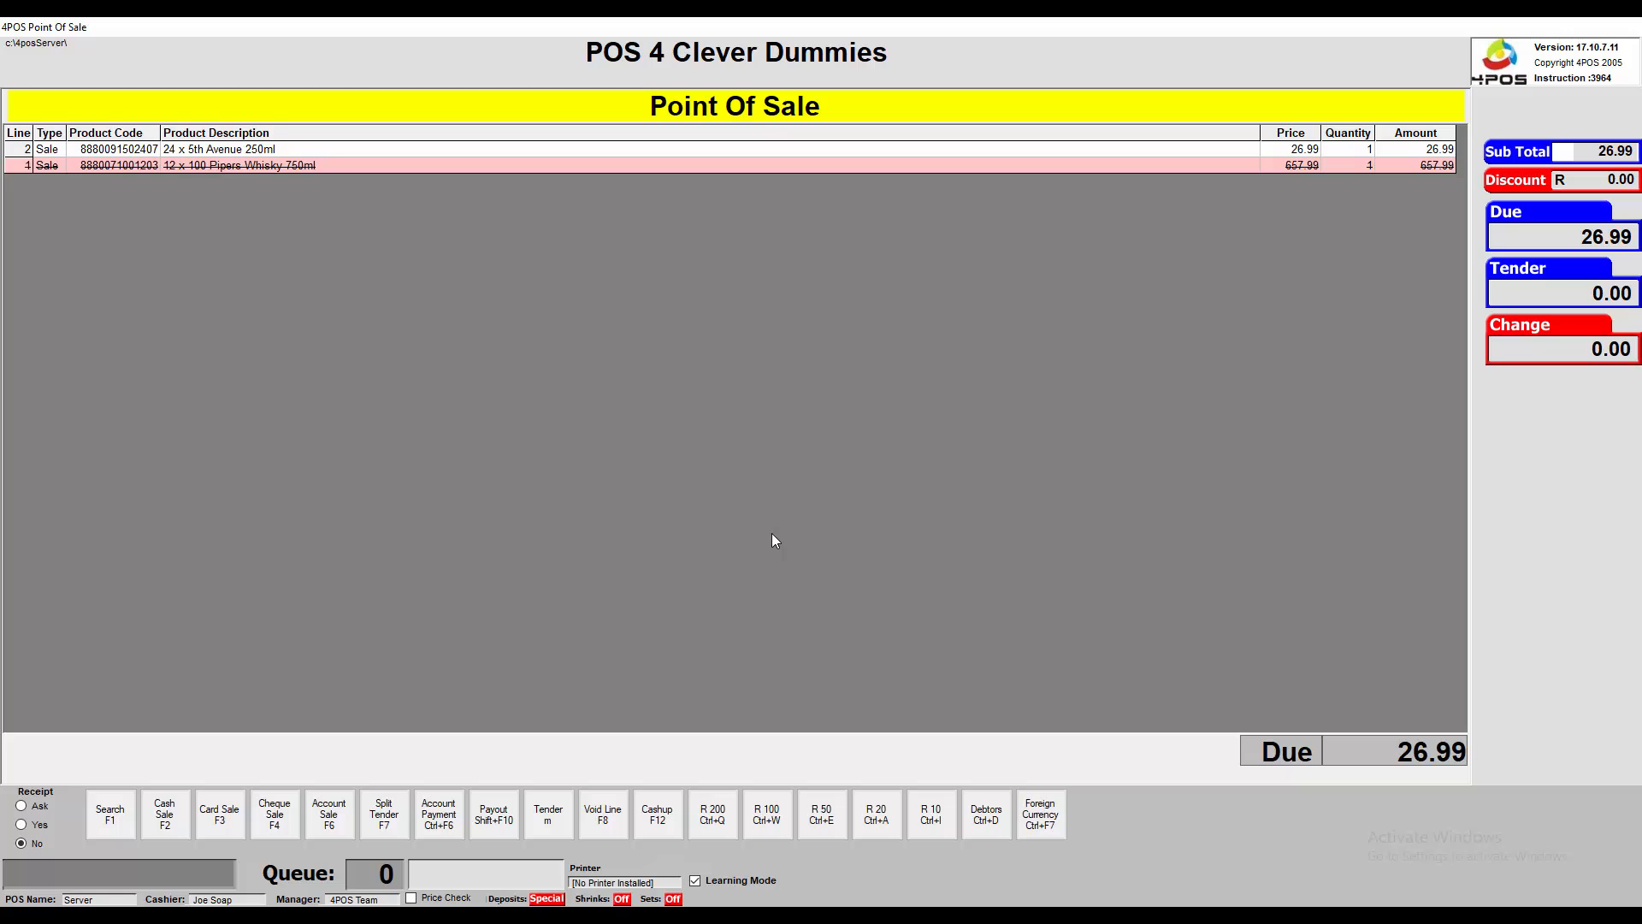
text(3000)
key(Return)
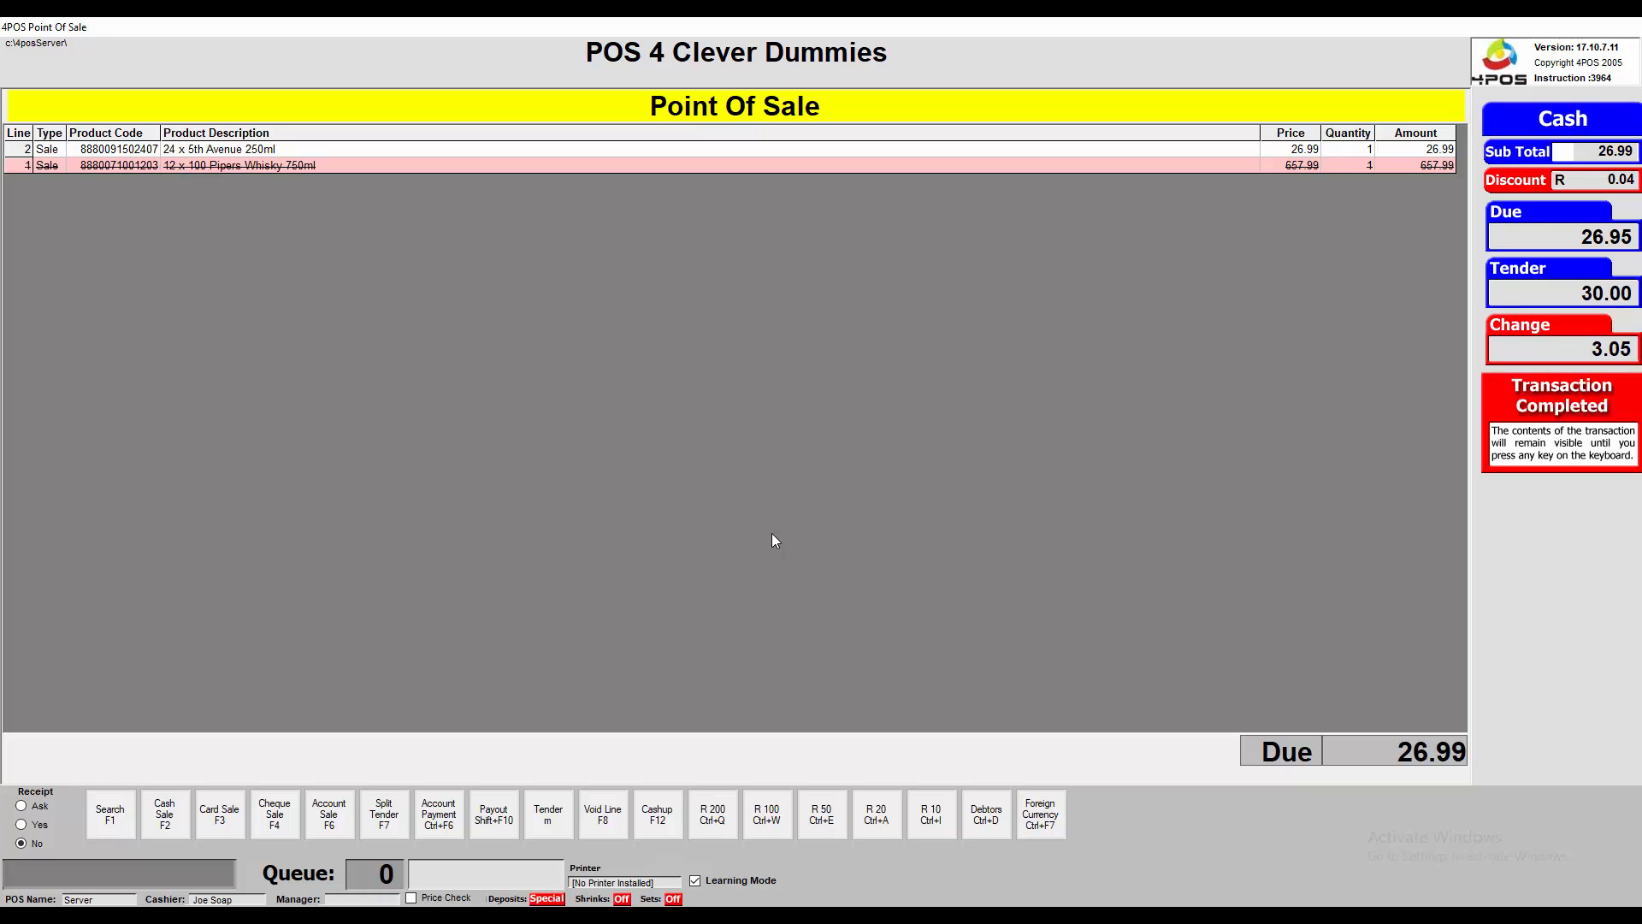
key(F1)
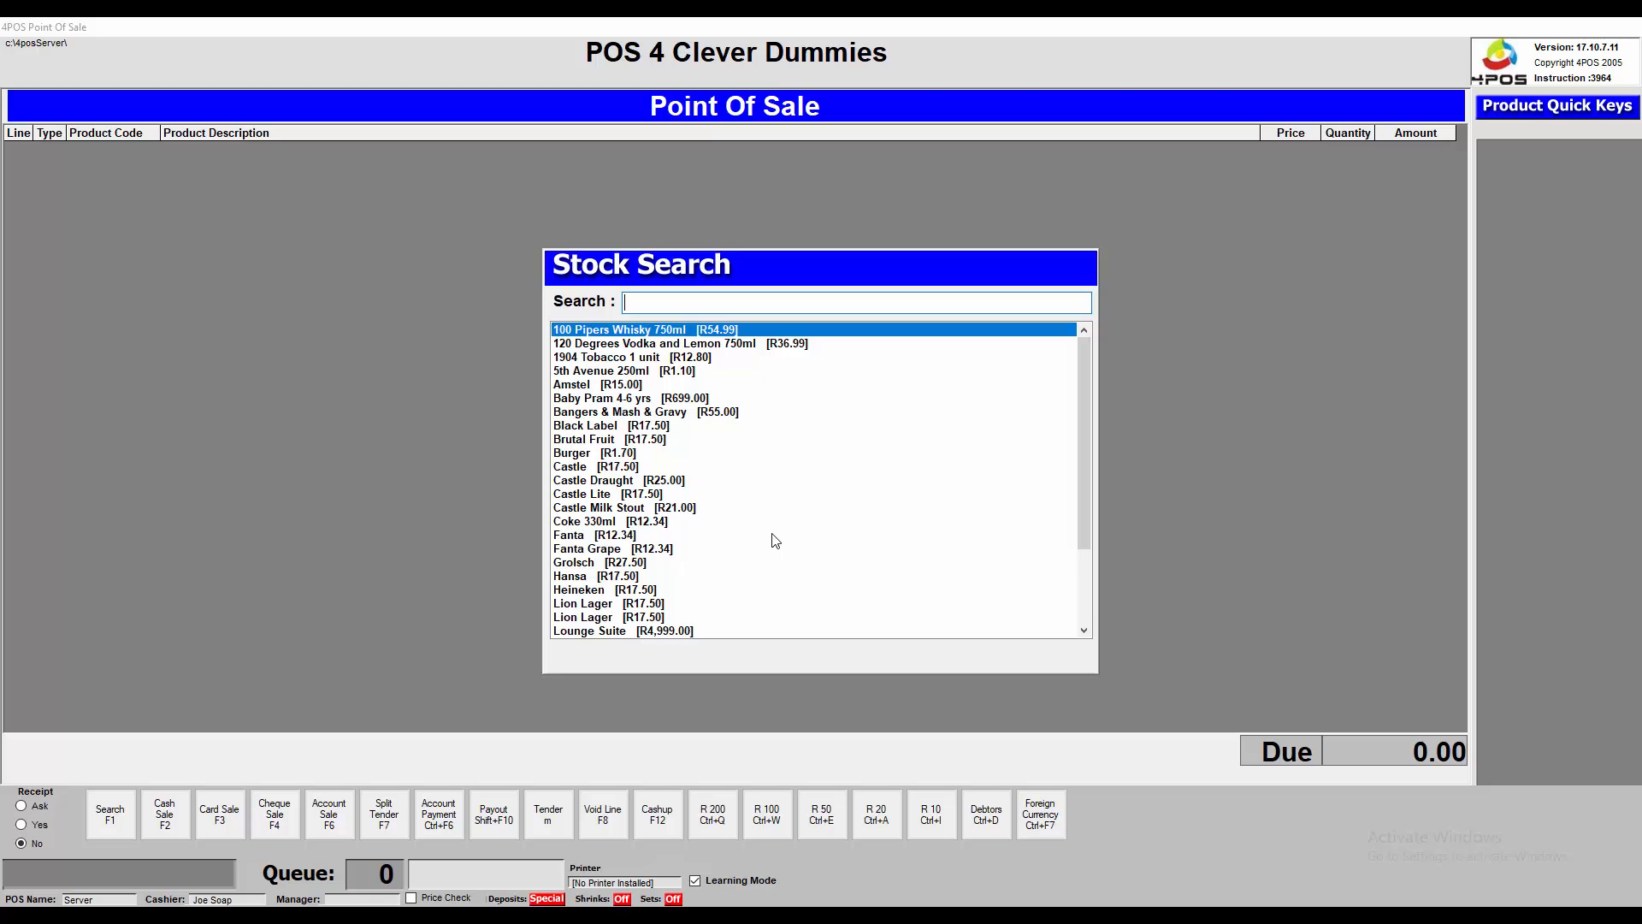
Ring up the 12 x 100 Pipers Whisky 750ml pack and try revoking it, triggering Call Your Supervisor
key(Return)
key(Return)
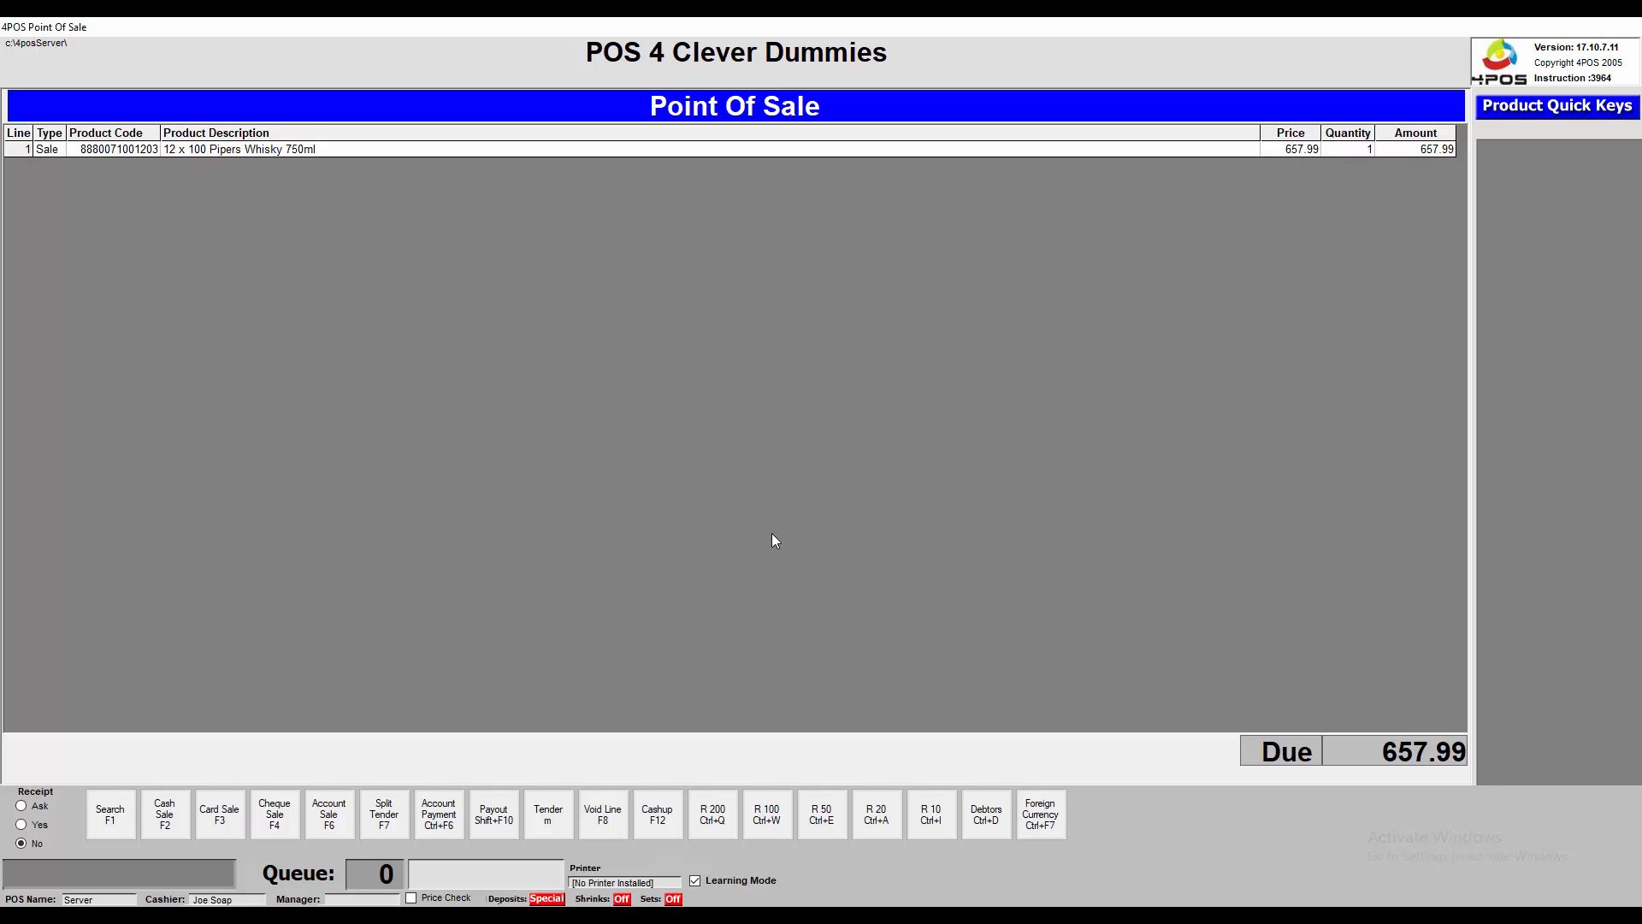
key(F8)
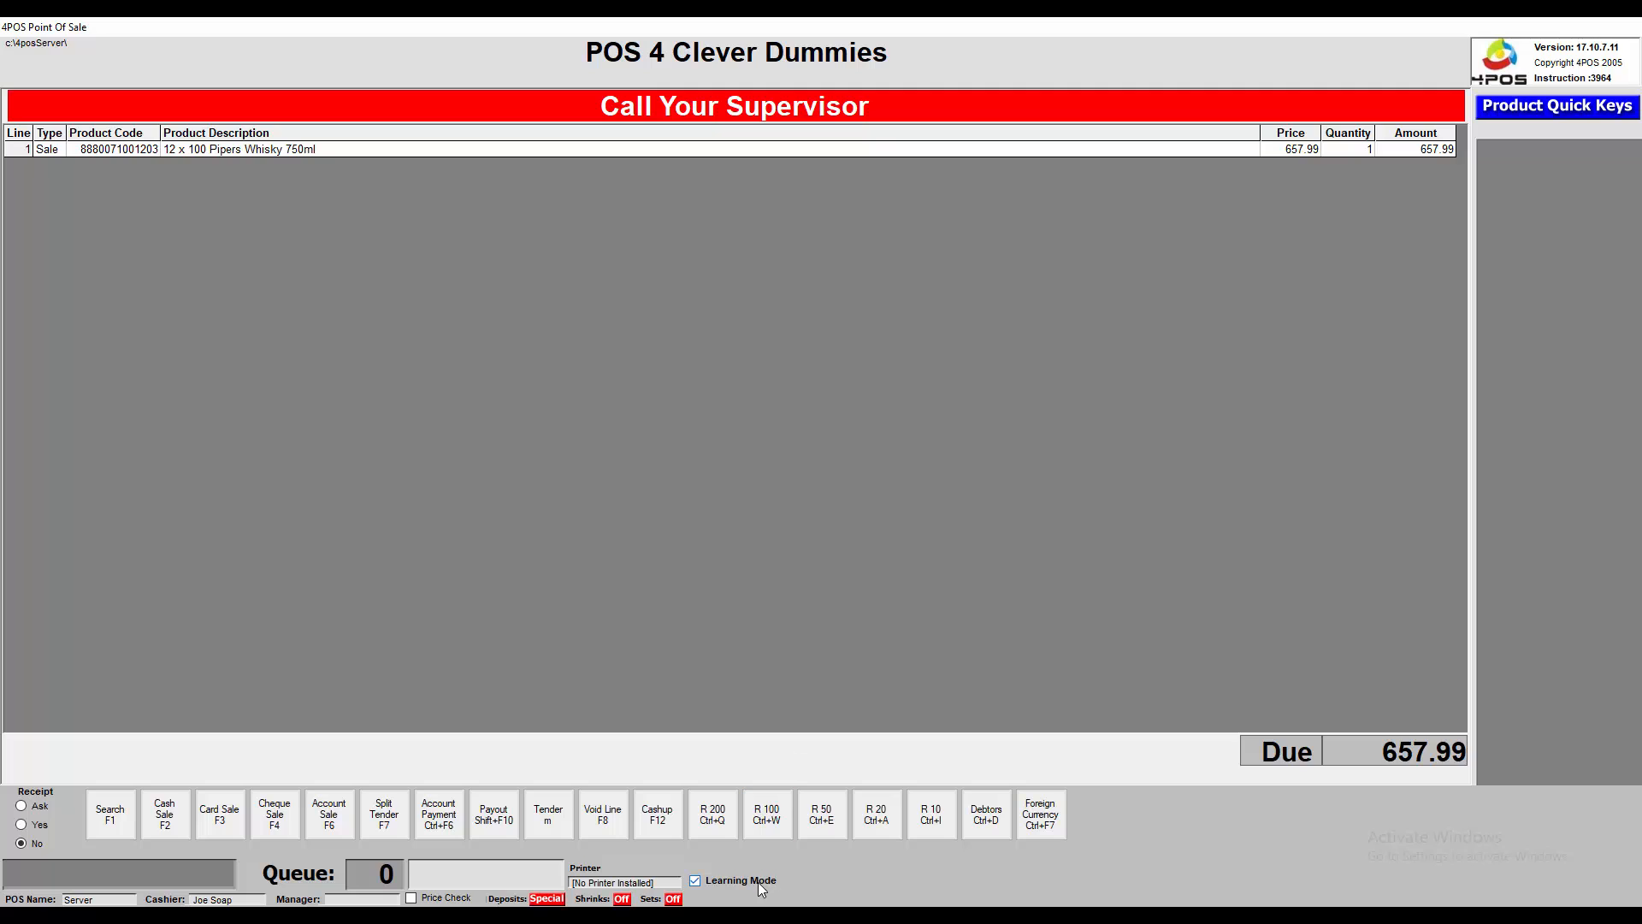
Check Security Override is bound to Alt+S in the 101-Default layout, decline changes, and exit the editor
click(689, 842)
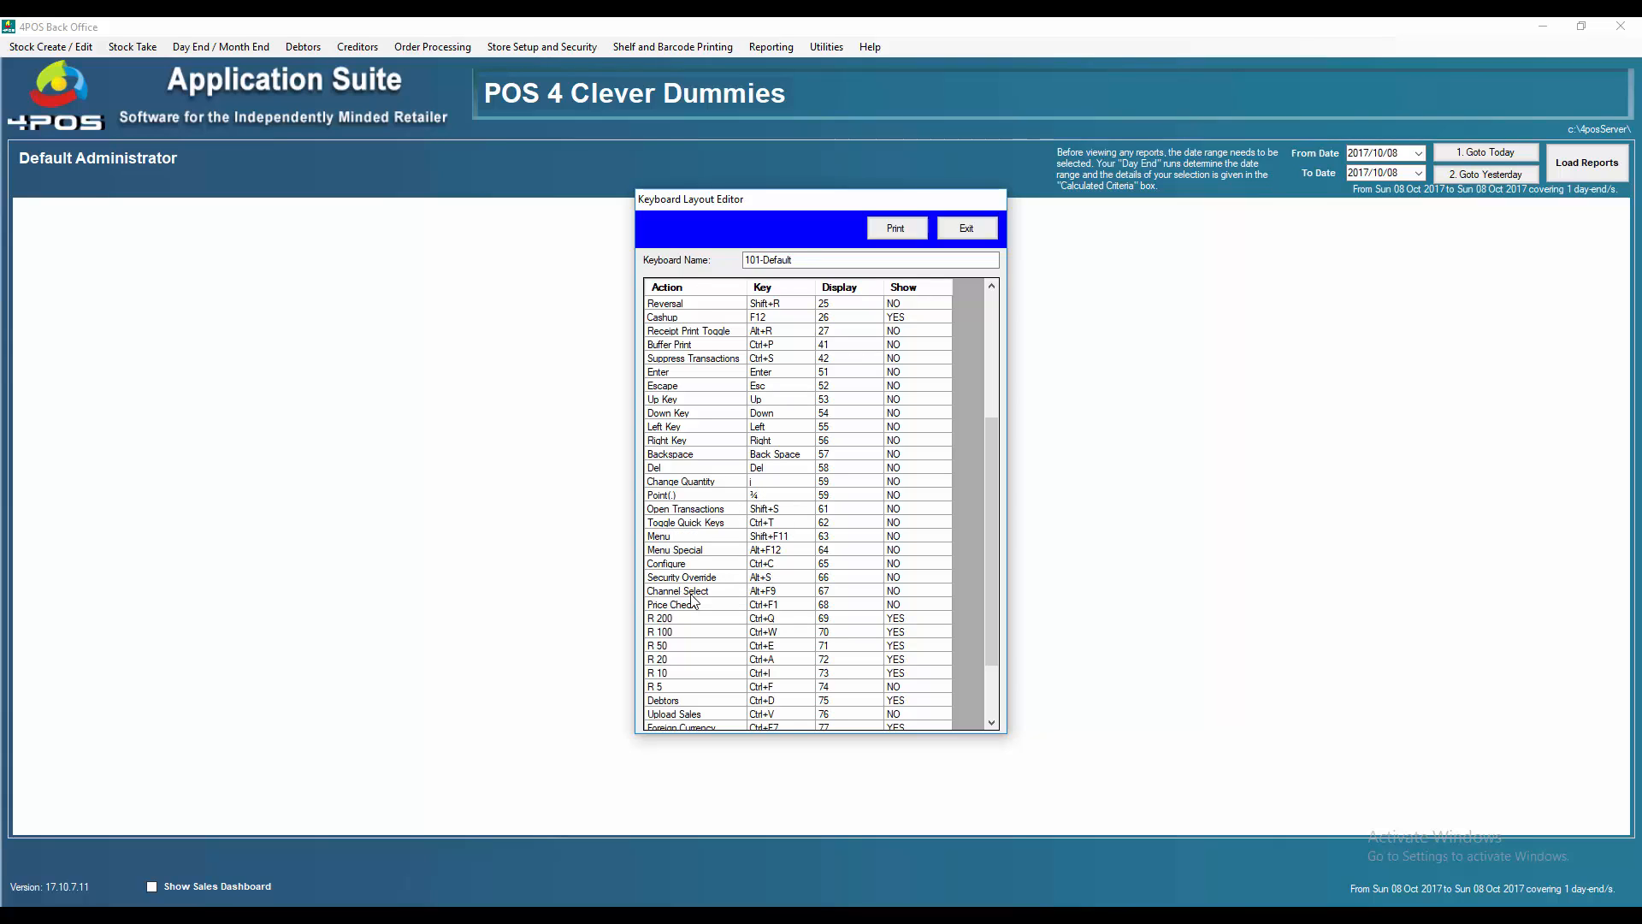
double_click(771, 582)
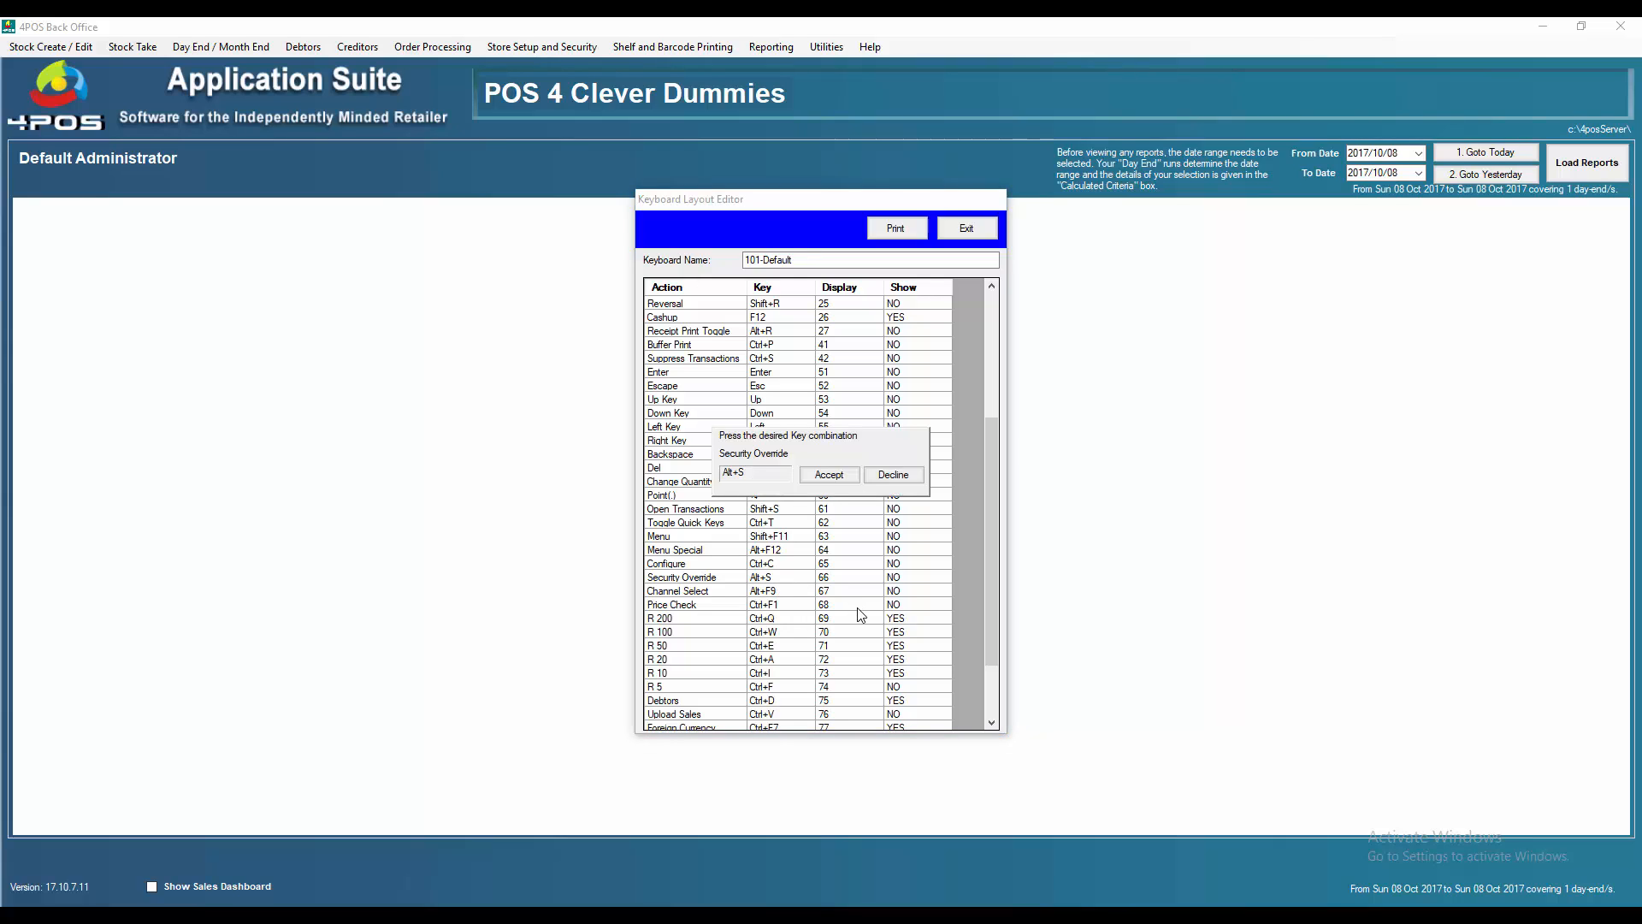
key(Escape)
click(891, 475)
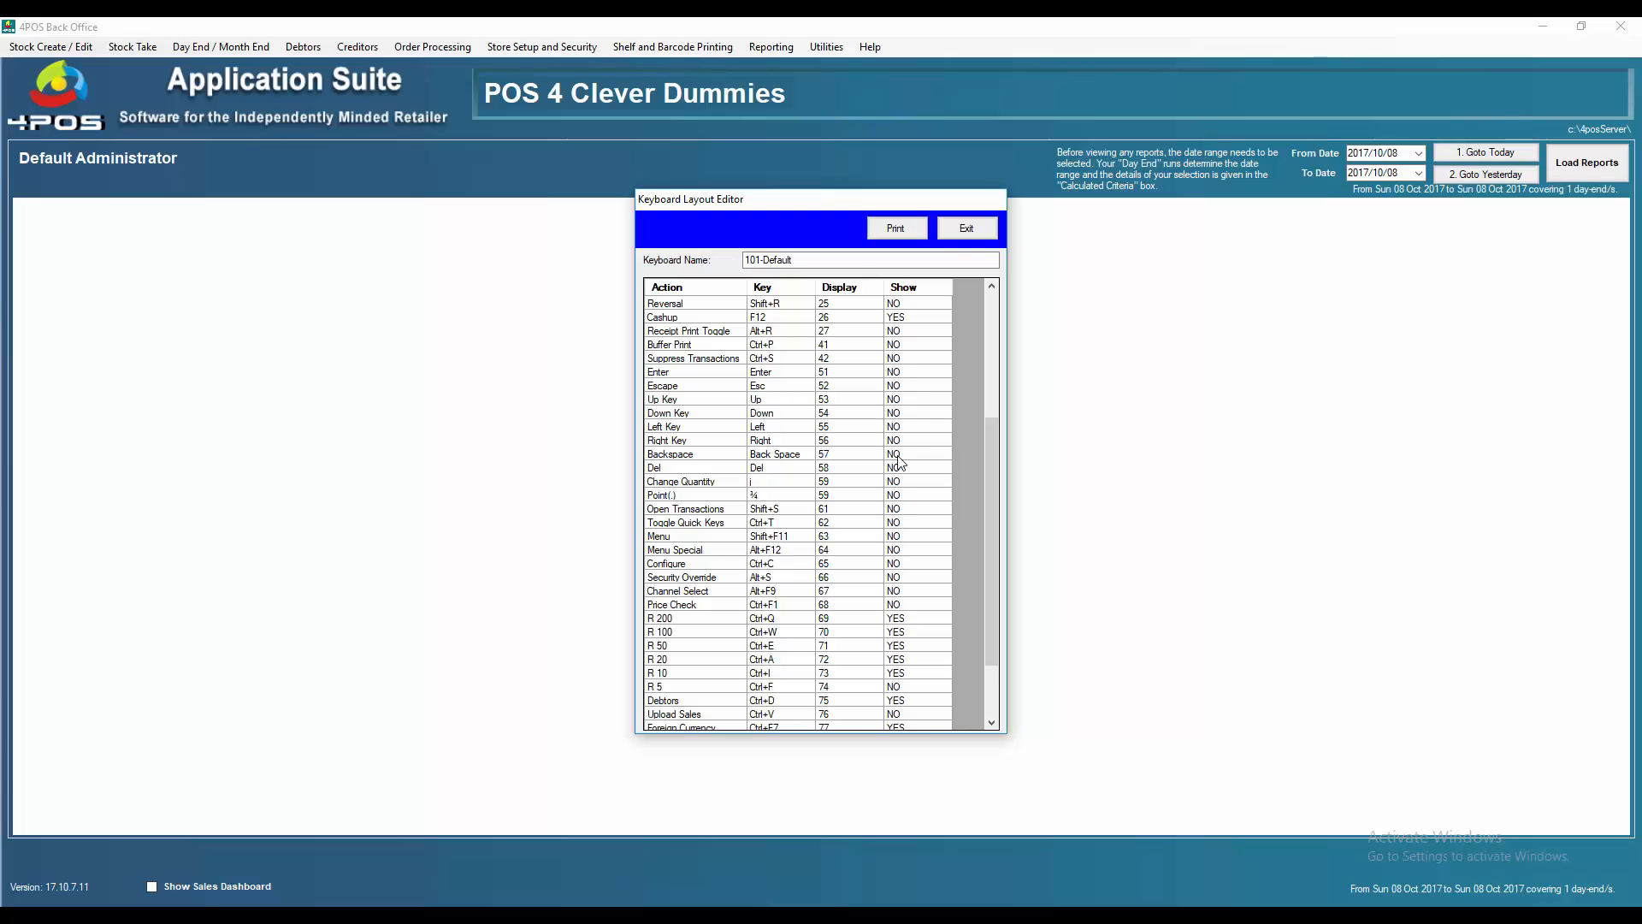
click(966, 228)
Close the keyboard list and open the employee's Point Of Sale Permissions via Maintain Employee Details
click(873, 637)
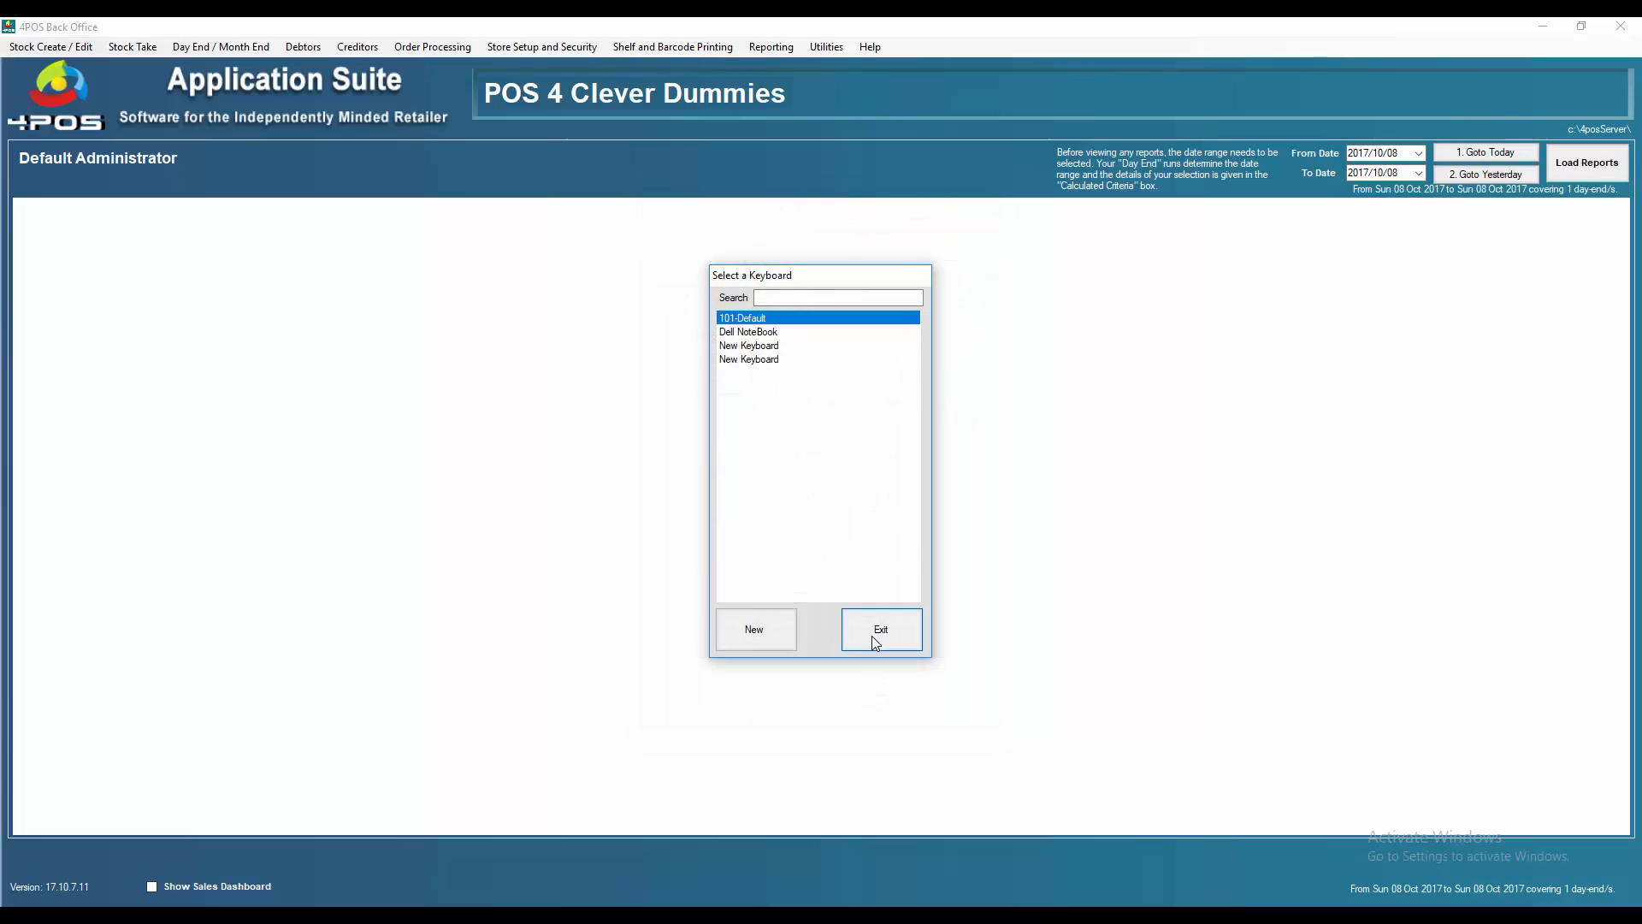
click(528, 47)
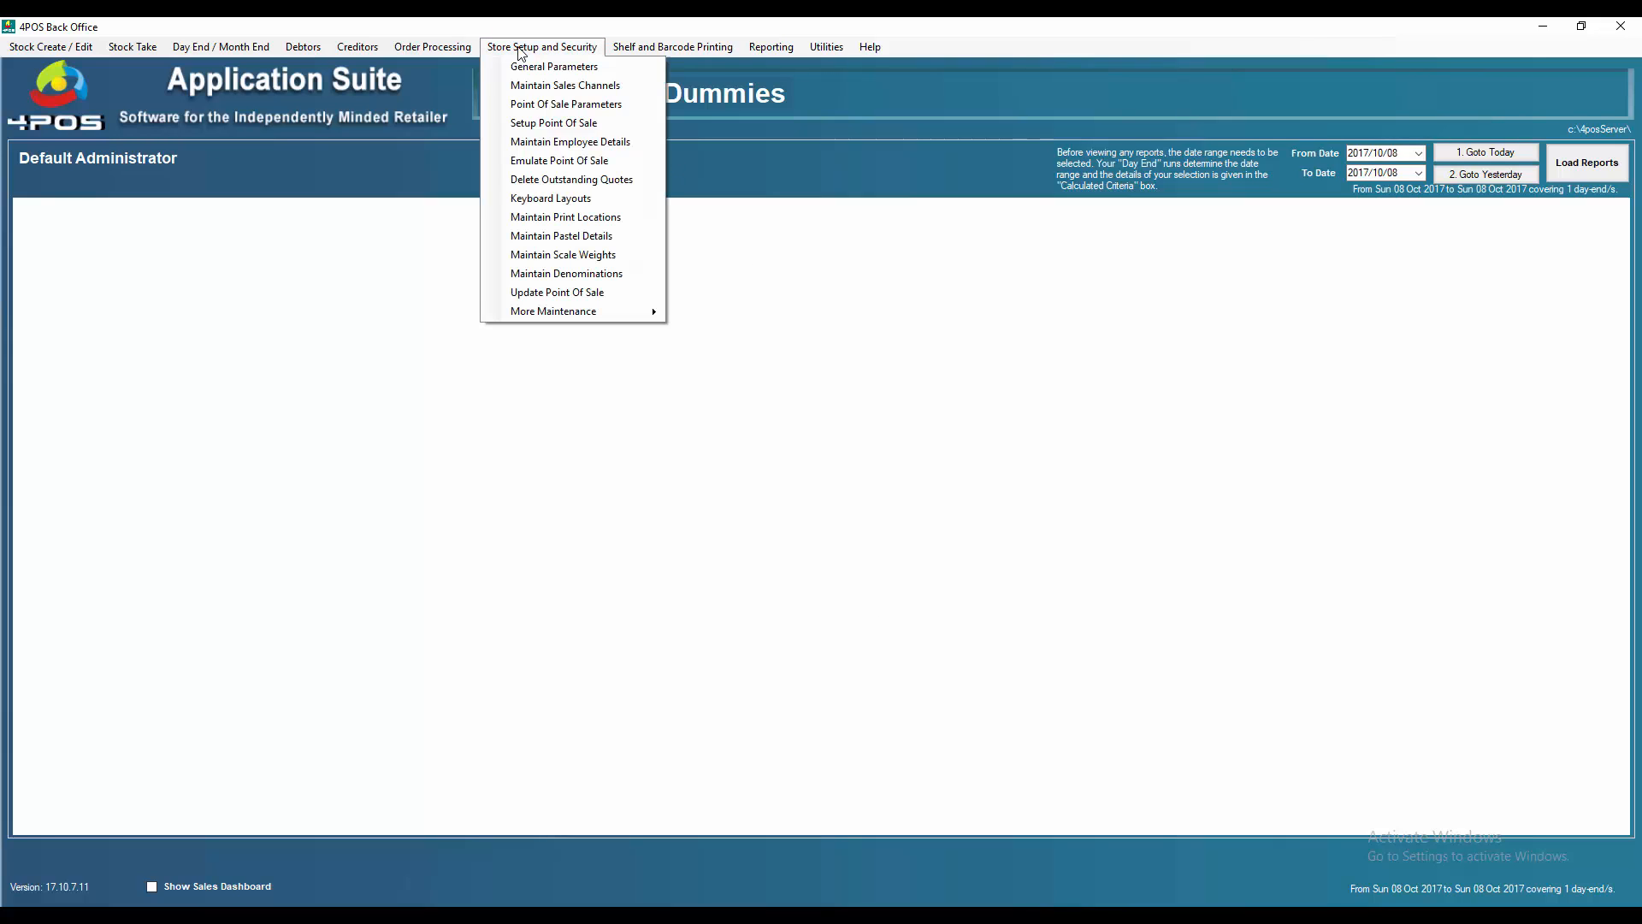
click(603, 147)
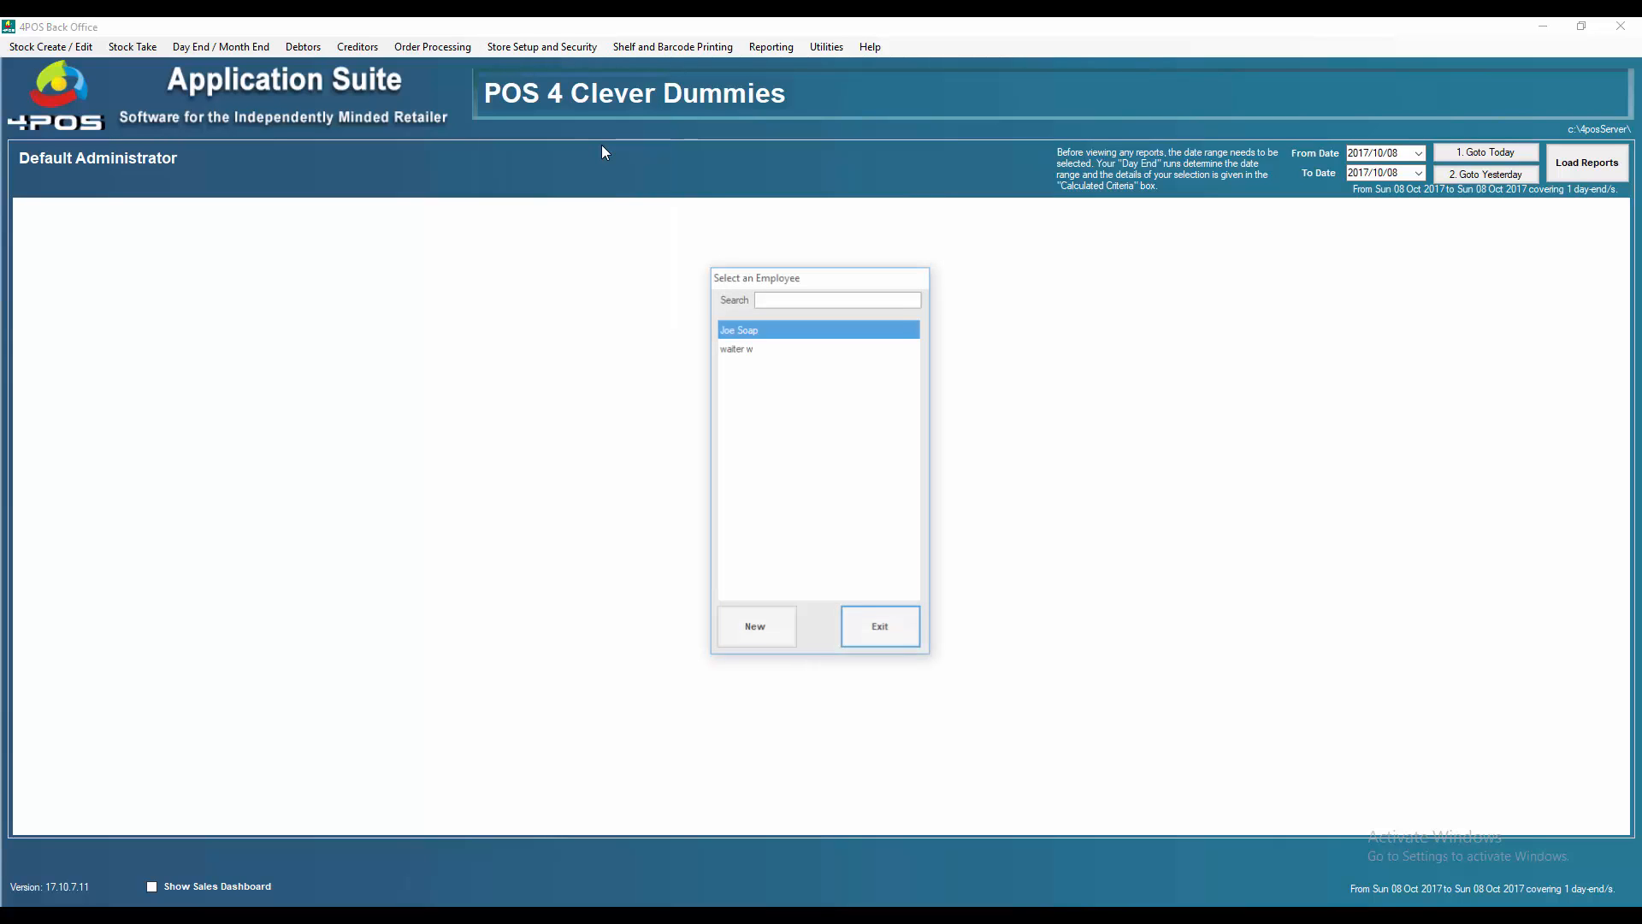
double_click(756, 332)
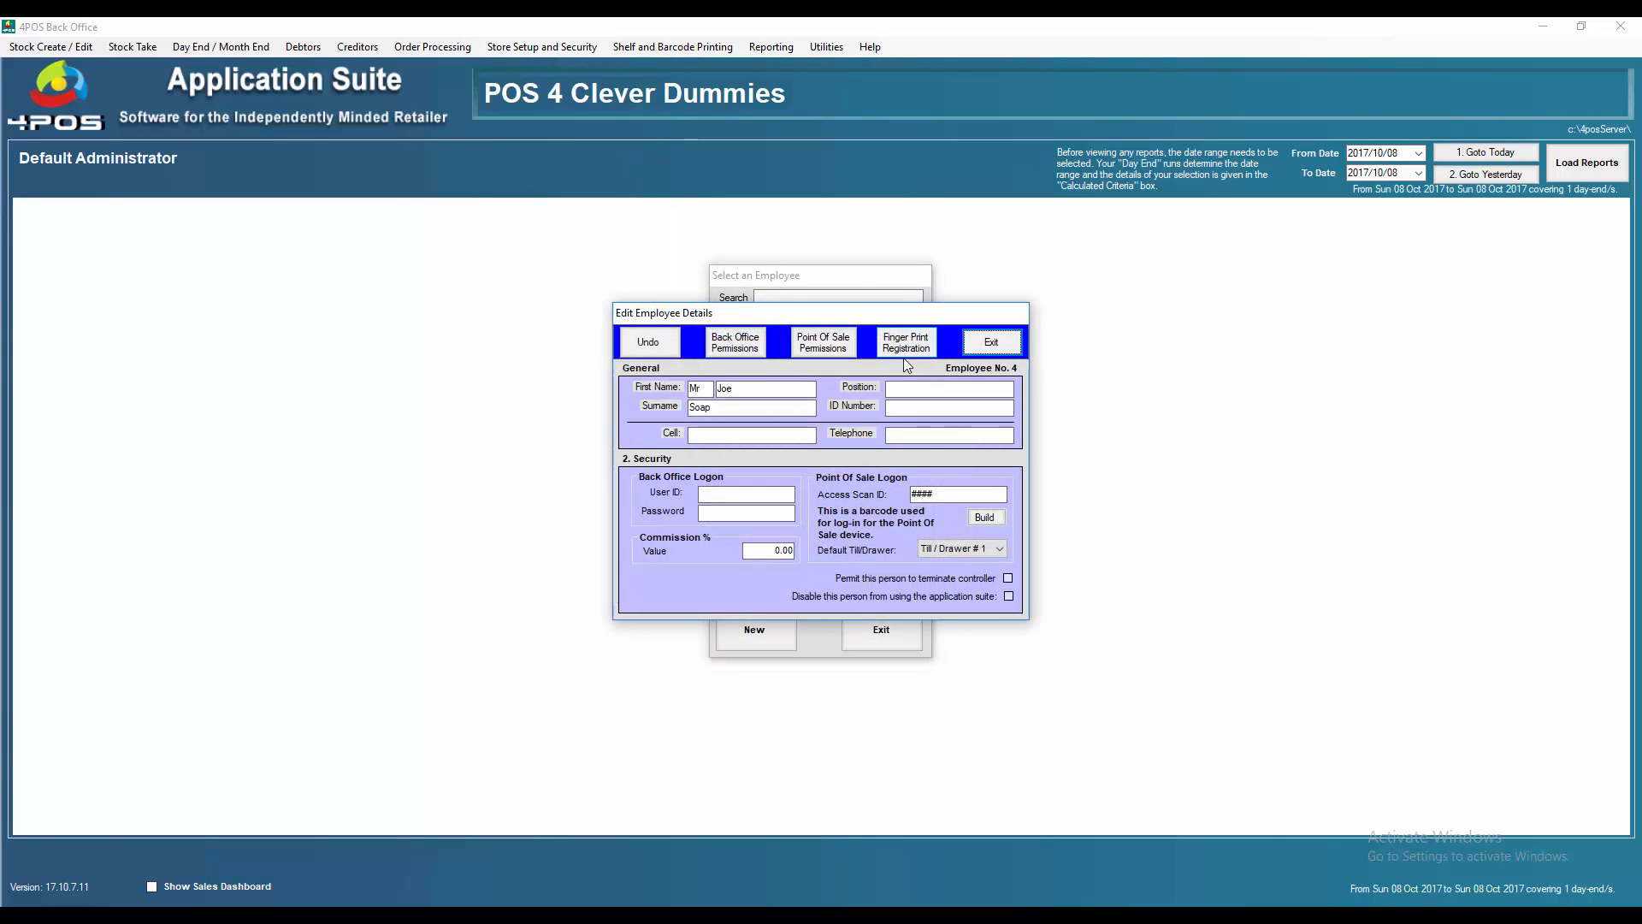
click(825, 346)
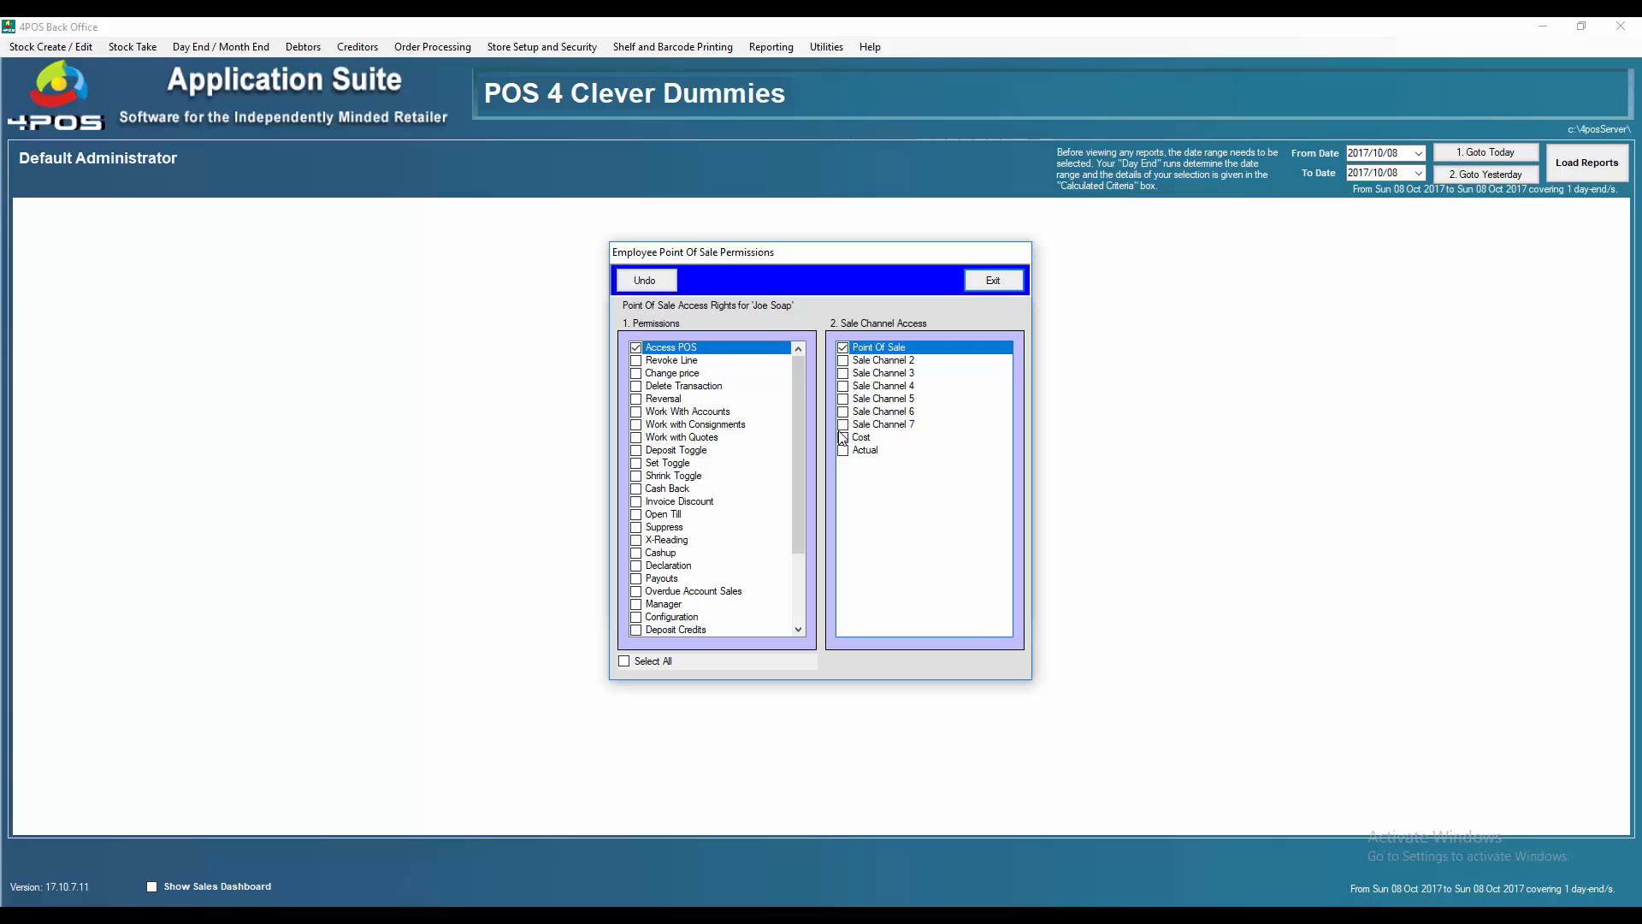
click(843, 361)
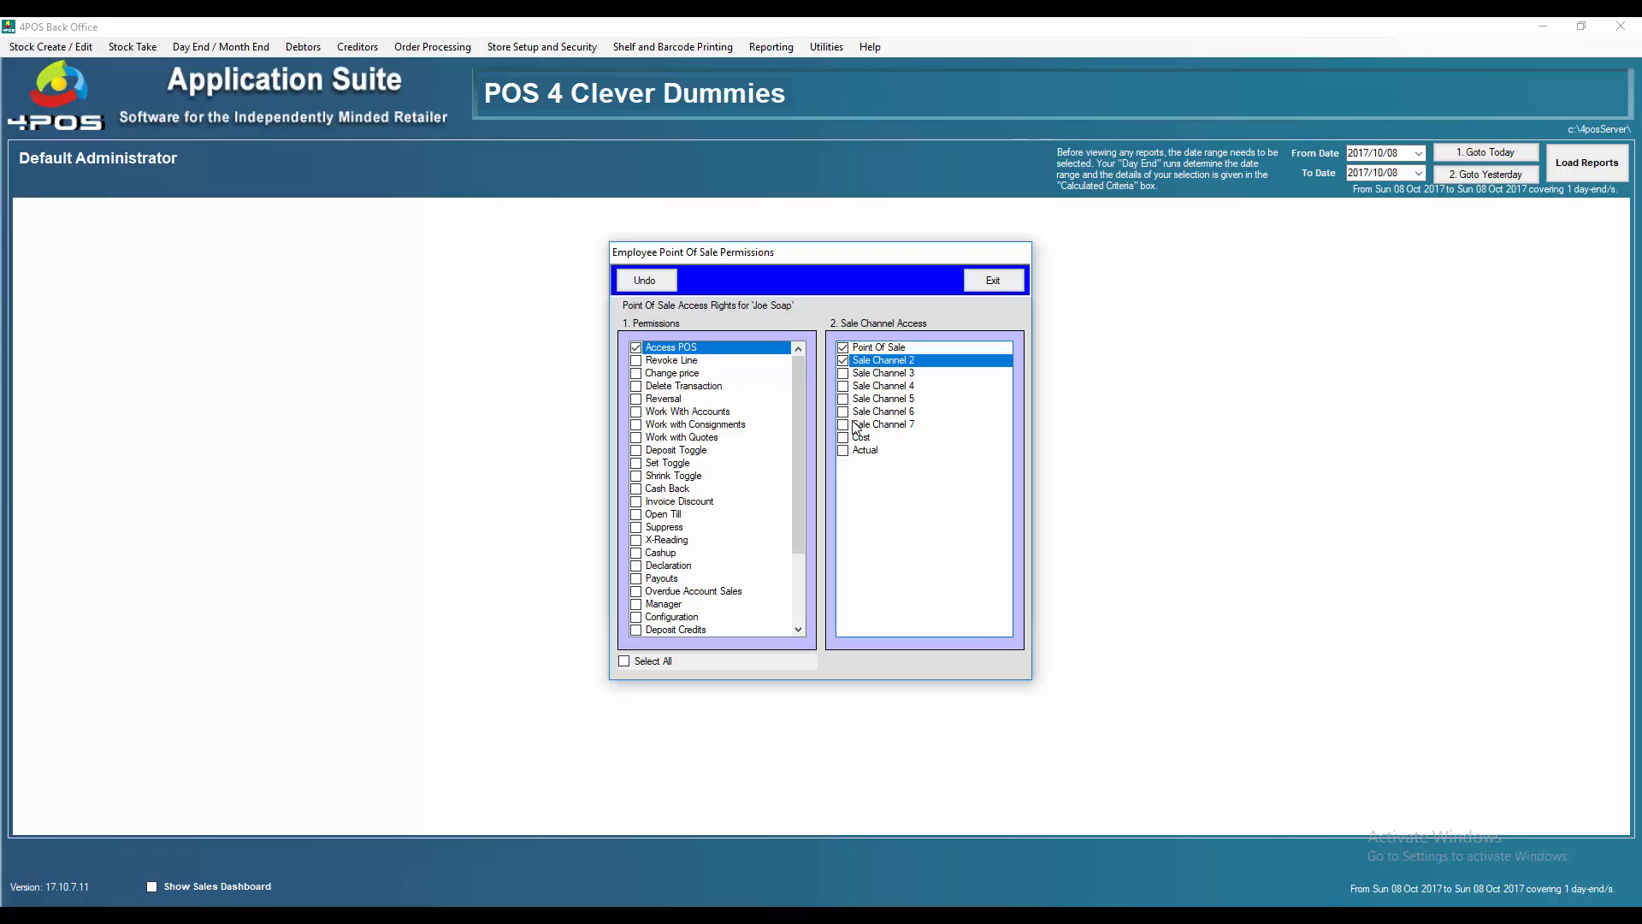
click(842, 361)
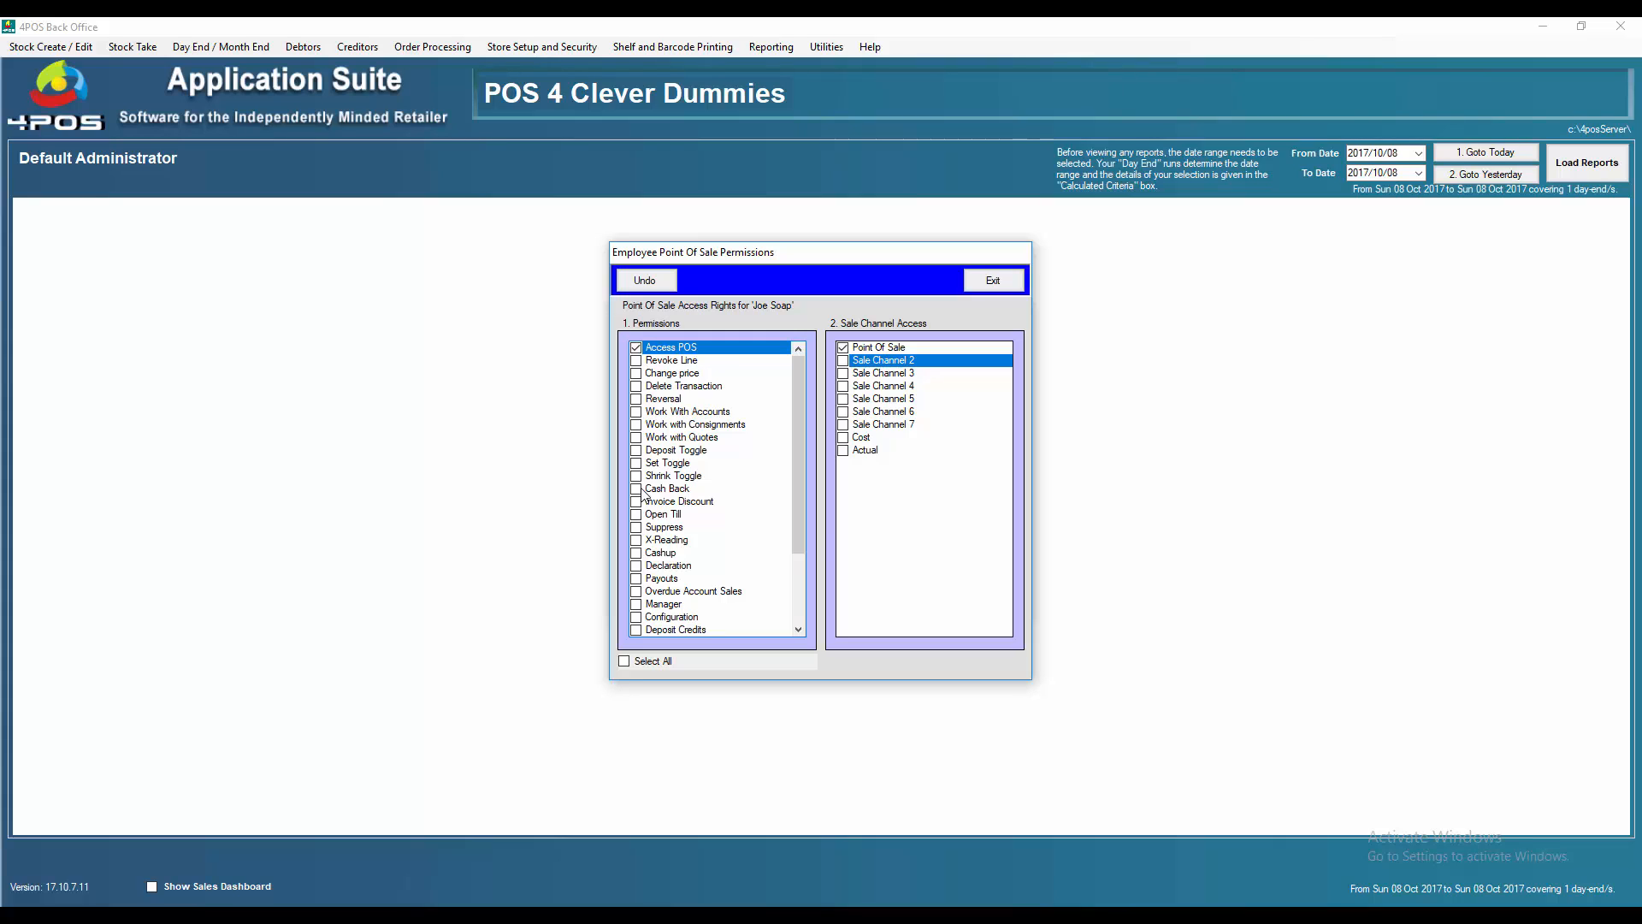
Allow Access POS and View All Tables / Allow Search on the Point Of Sale channel, leaving Revoke Line off
drag(798, 515, 802, 587)
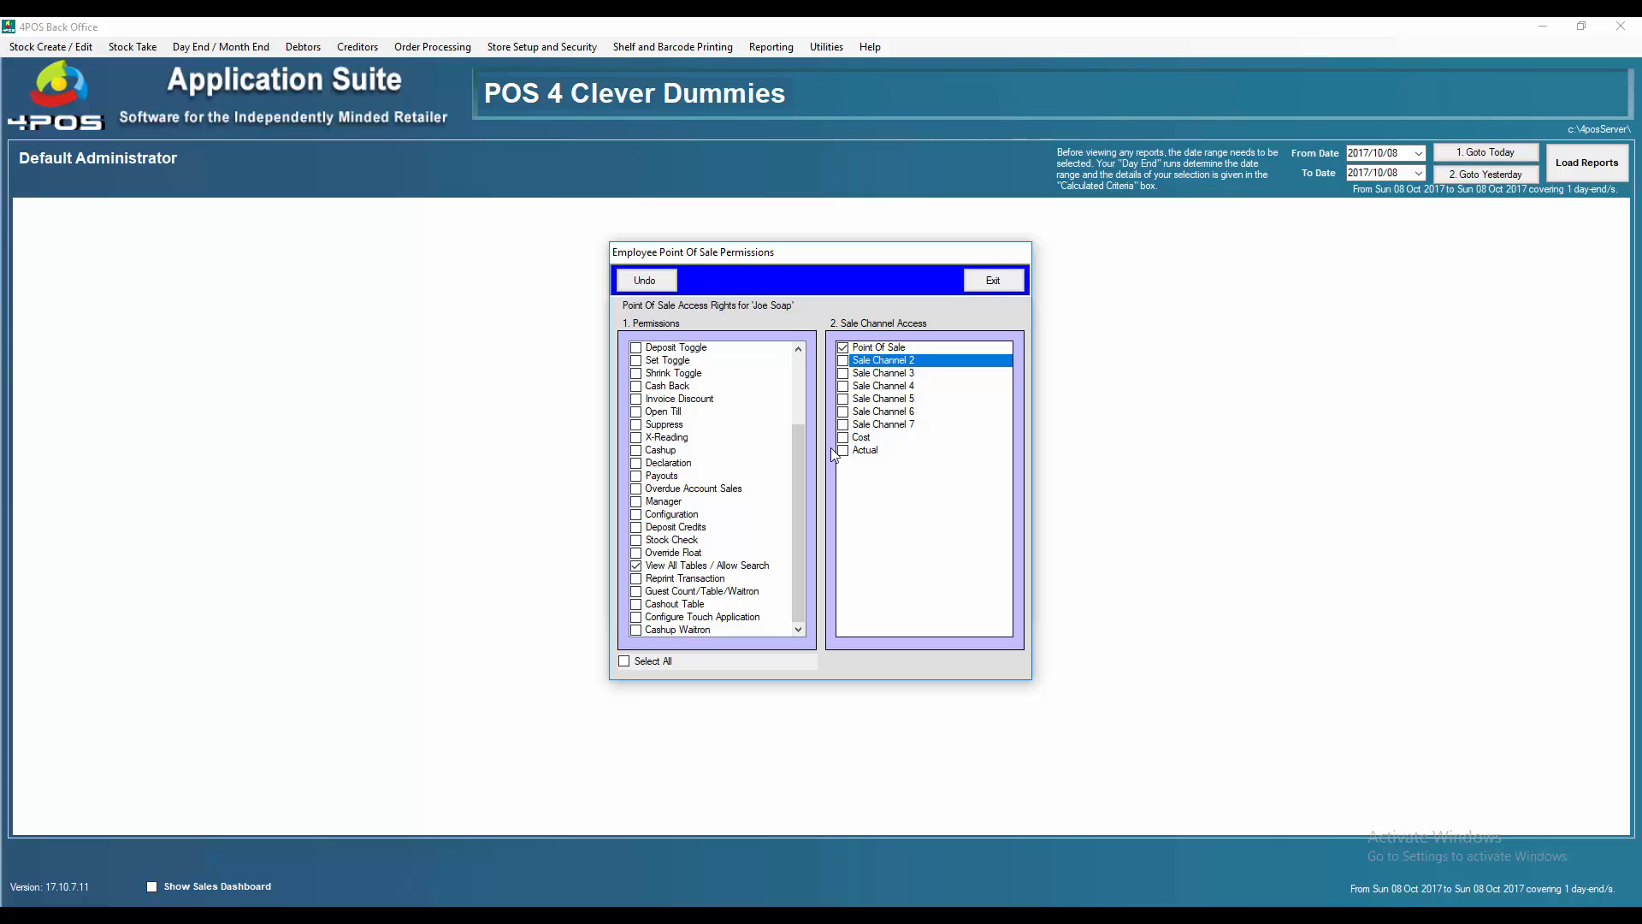
mouse_move(792, 521)
mouse_down()
mouse_move(804, 390)
mouse_move(793, 518)
mouse_up()
drag(788, 435, 808, 359)
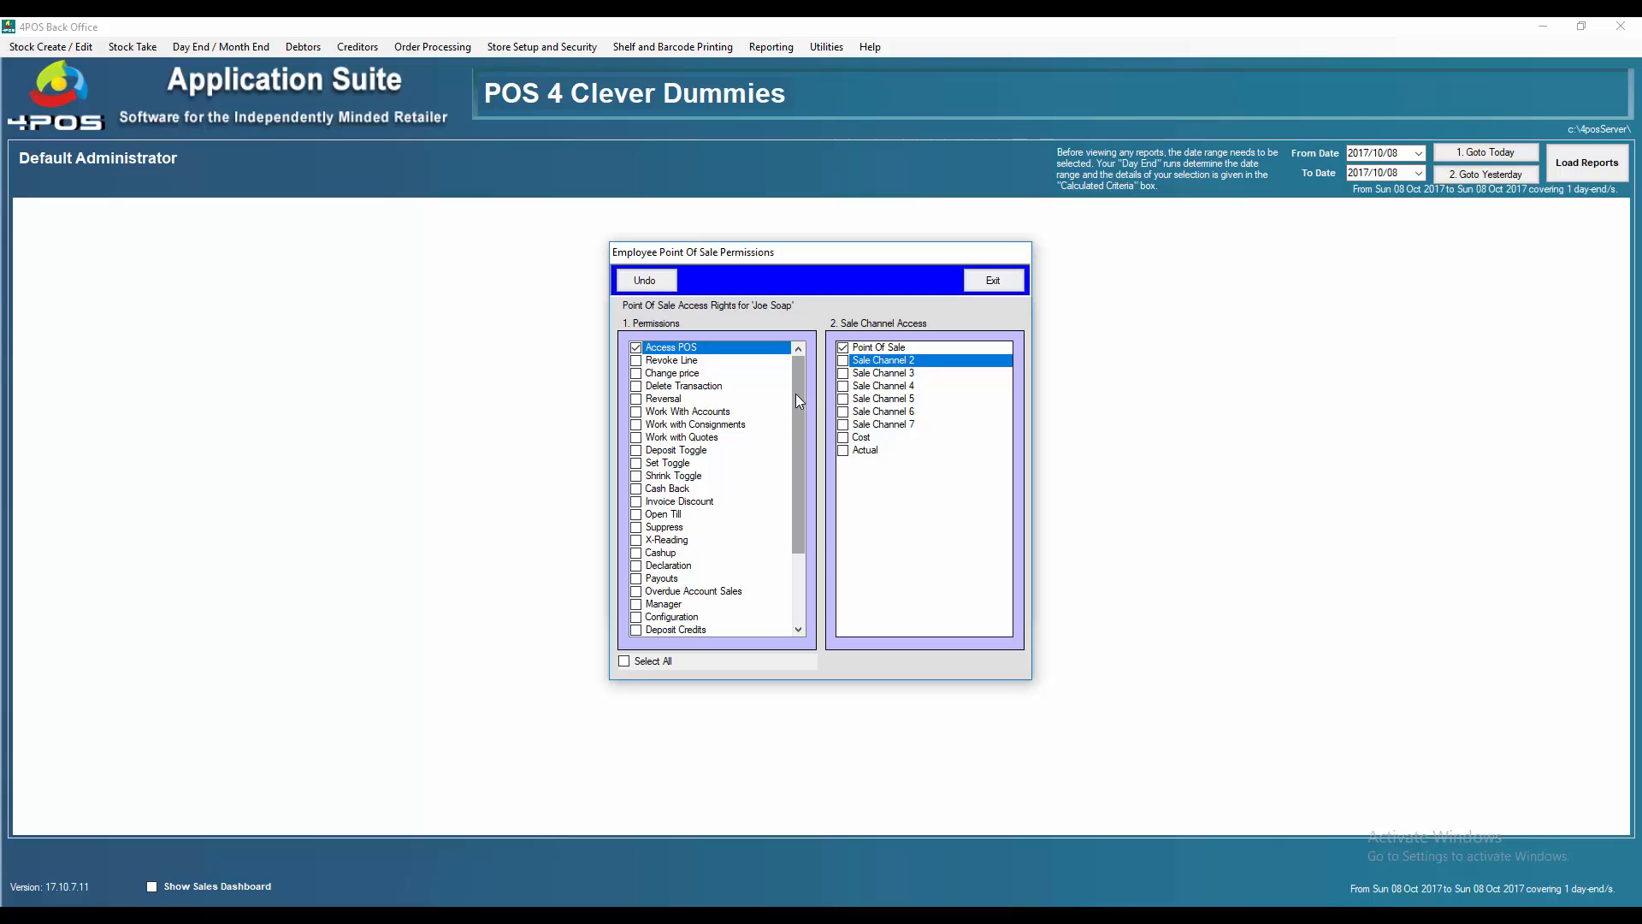
Open Back Office Permissions and tick the three stock permissions plus Debtor Administrator and Debtor Financials
click(994, 283)
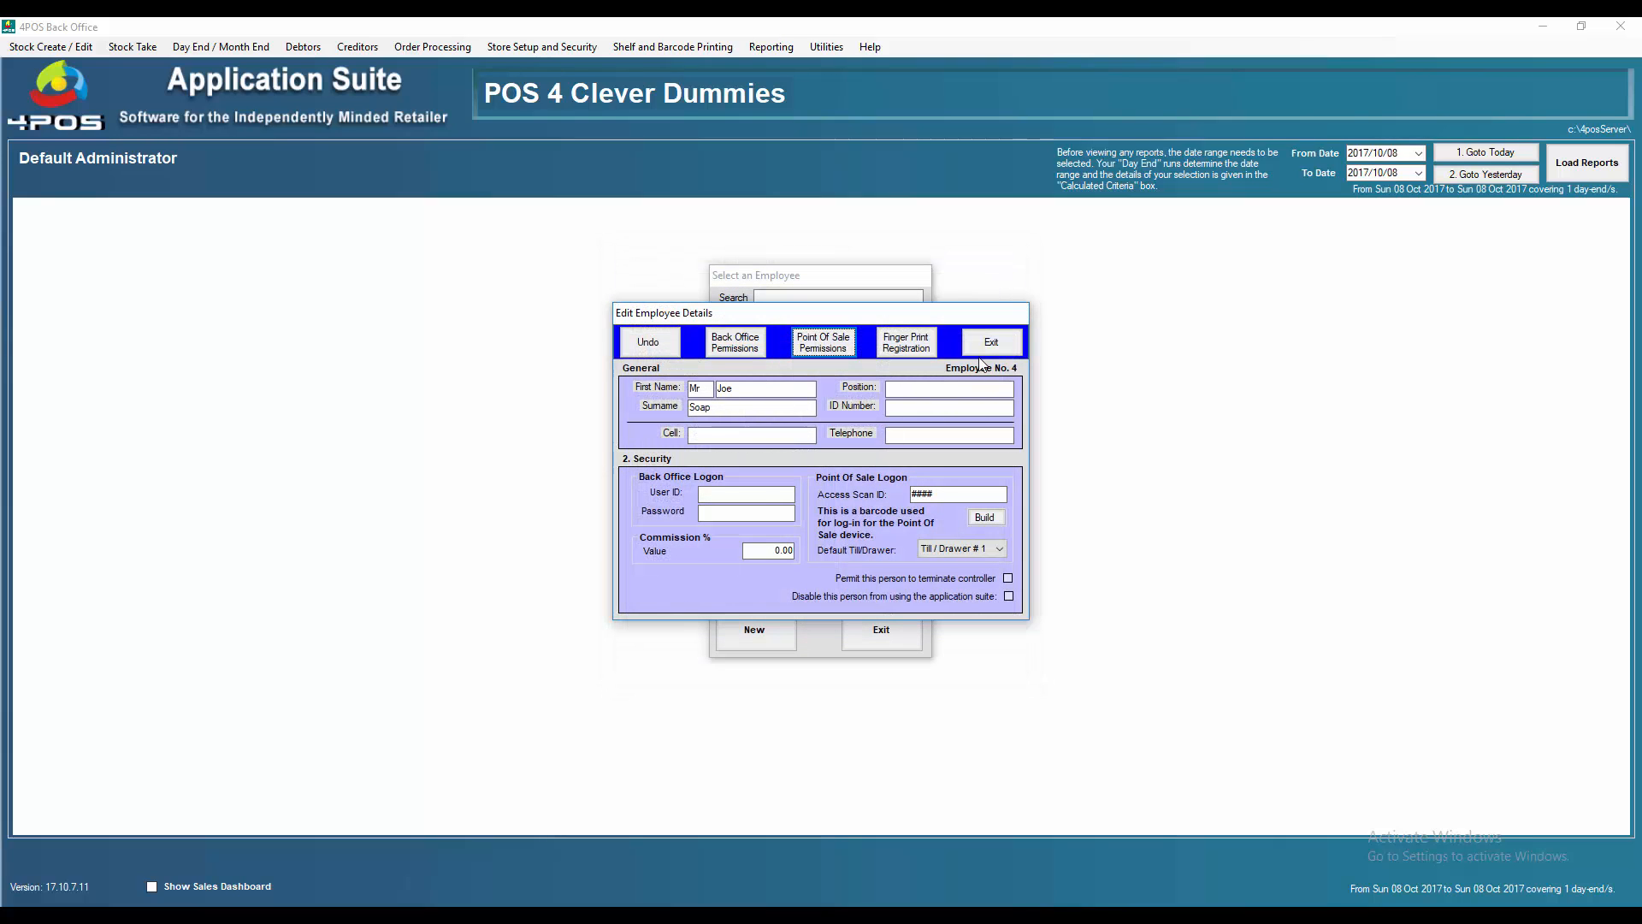
click(744, 349)
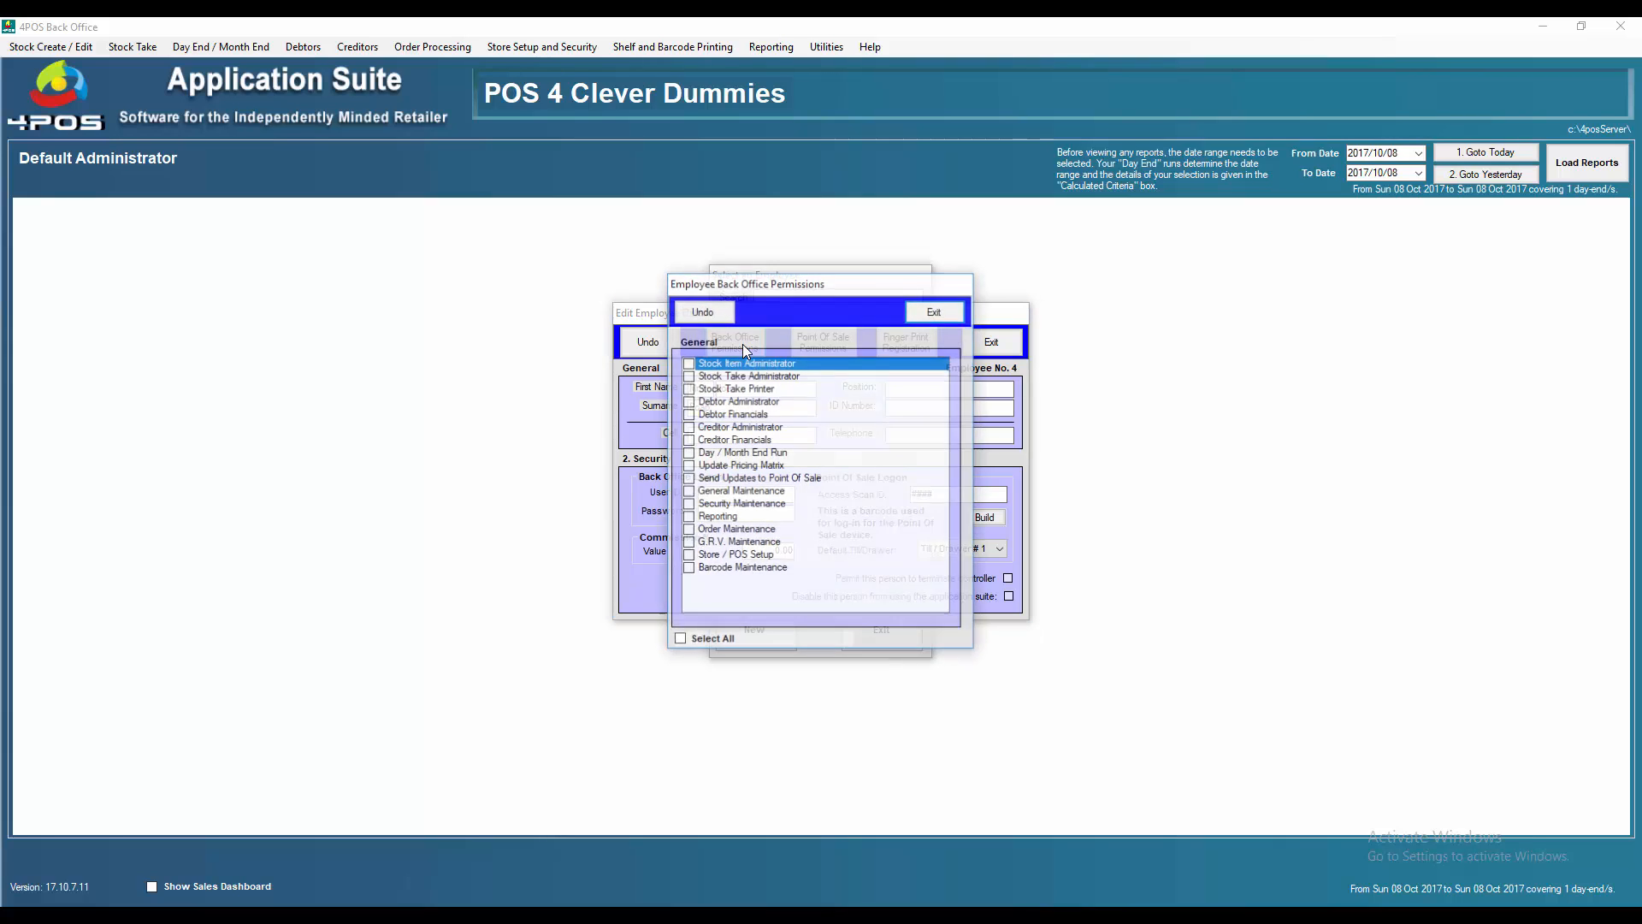
click(689, 363)
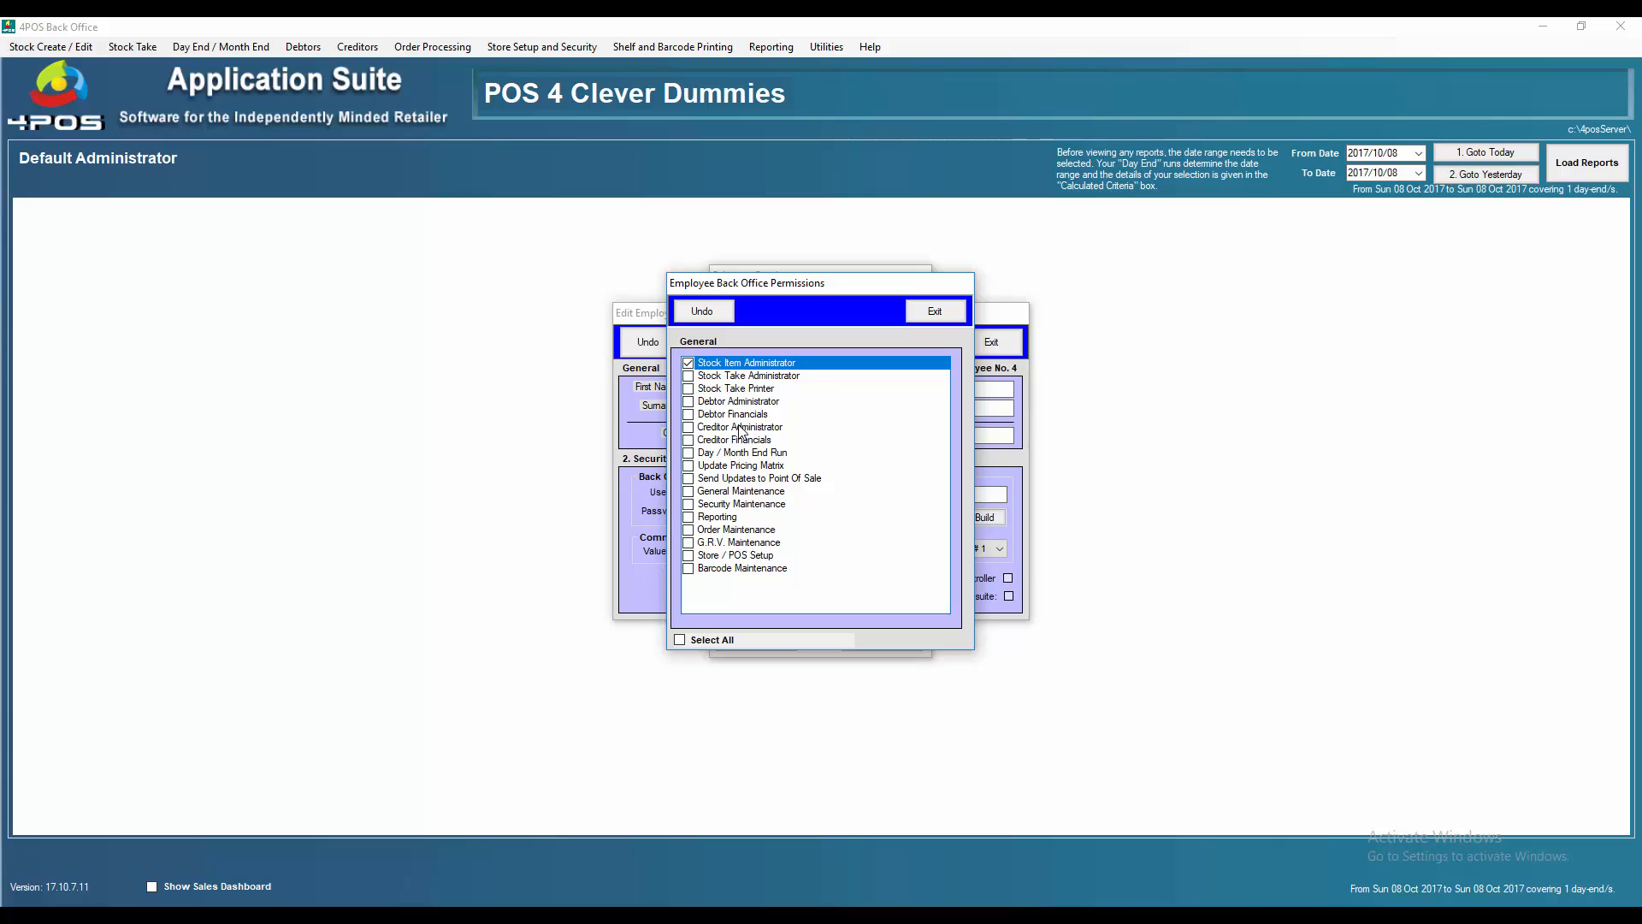
click(688, 376)
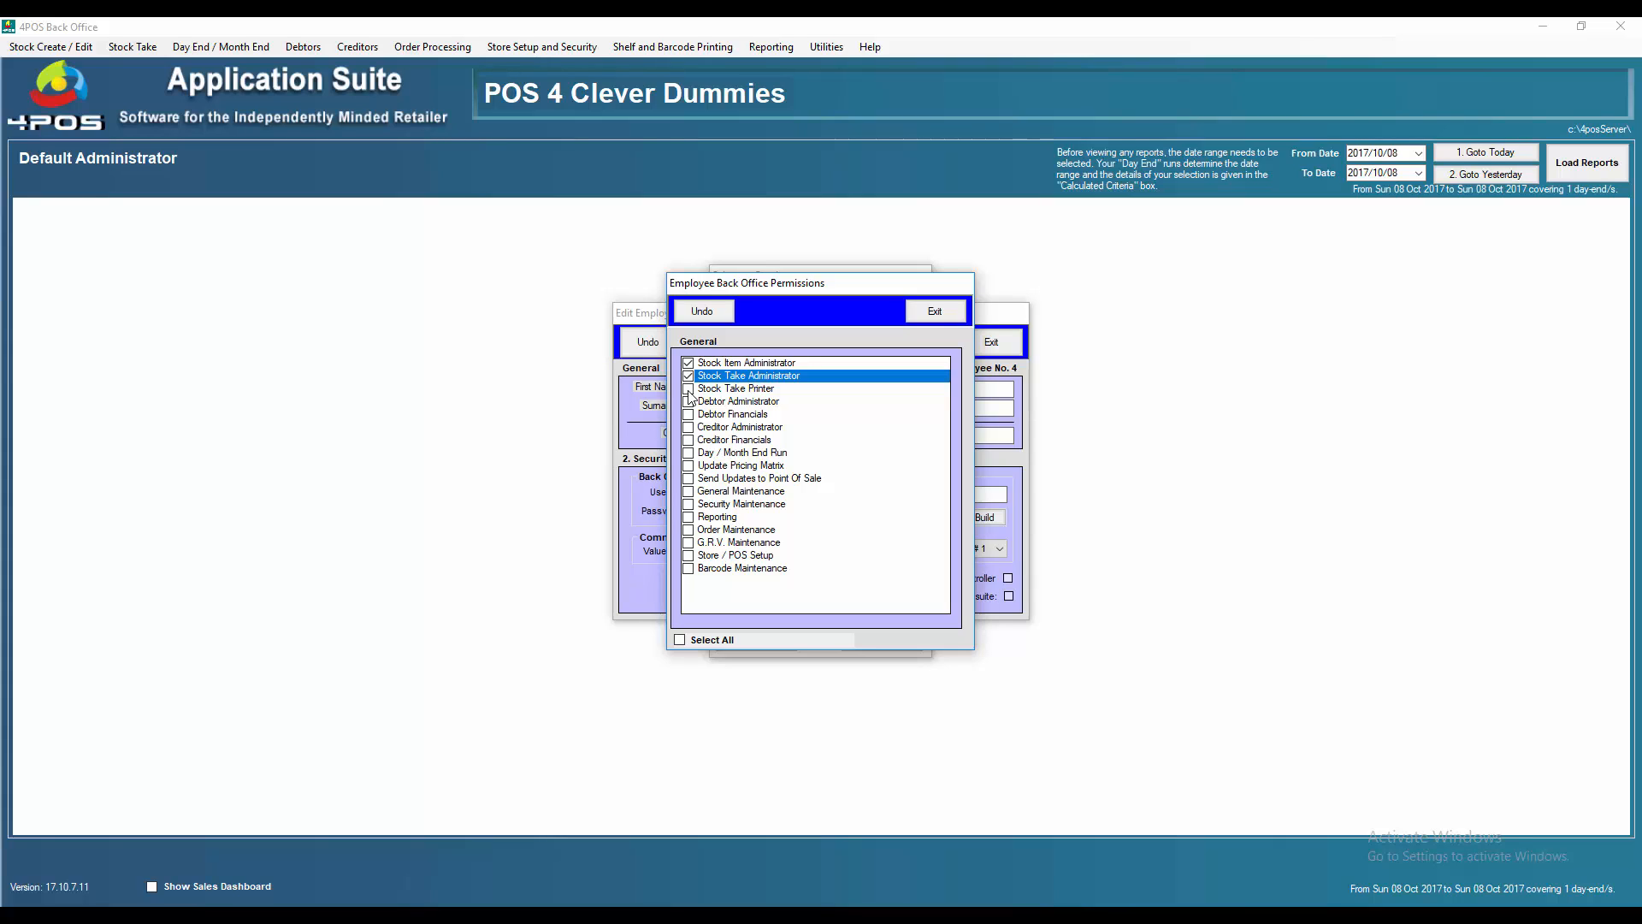
click(689, 390)
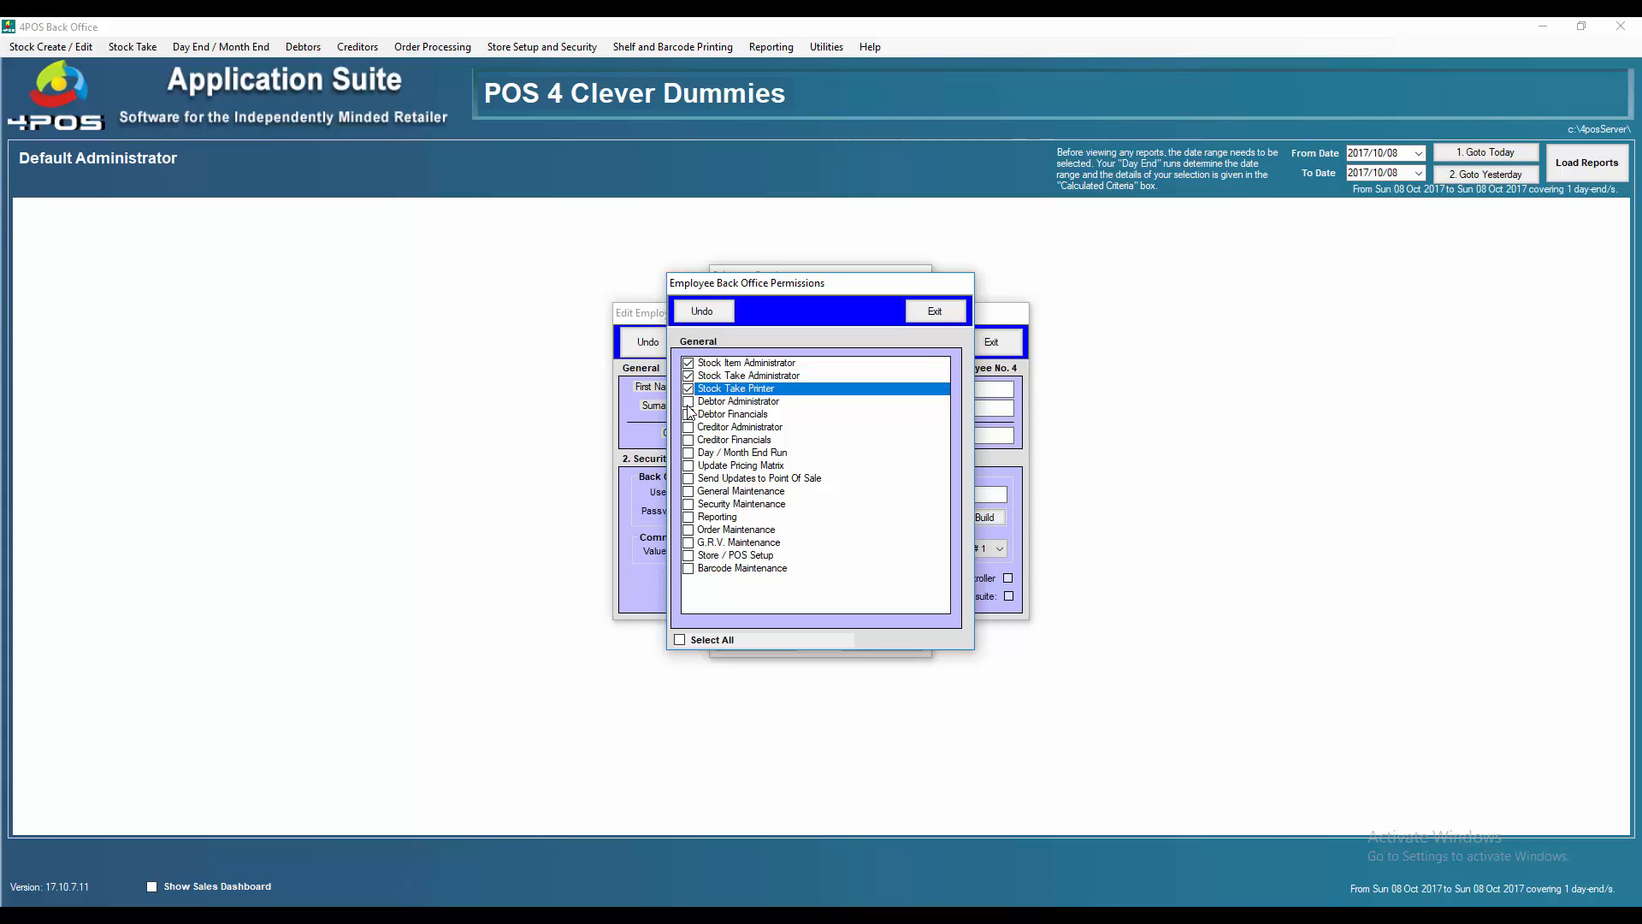
click(689, 402)
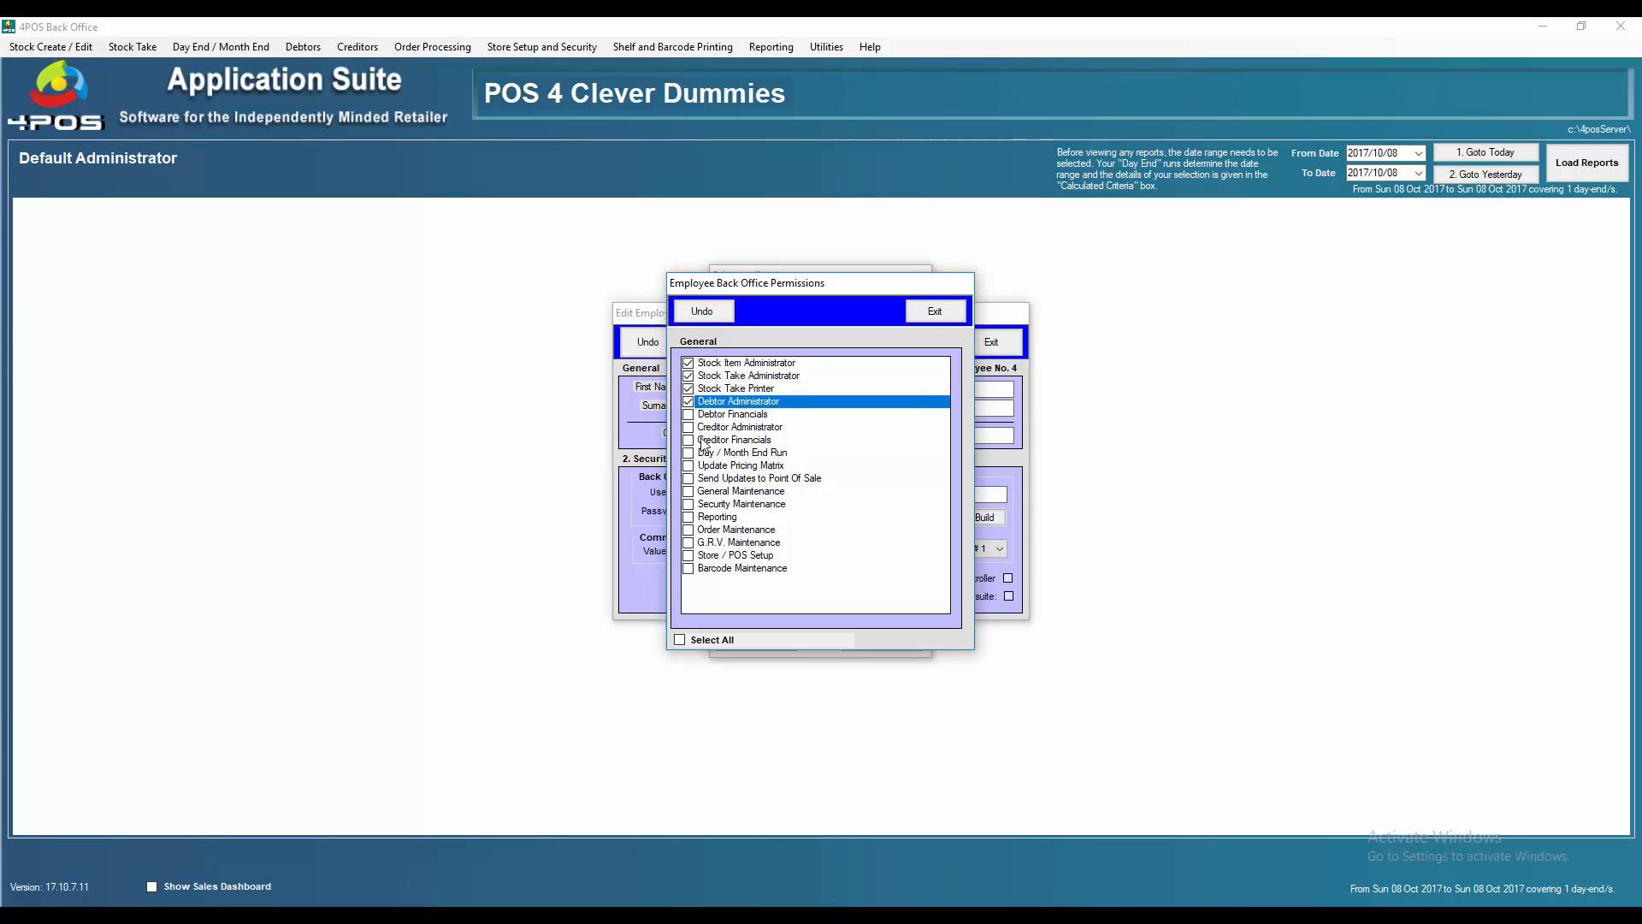
click(690, 416)
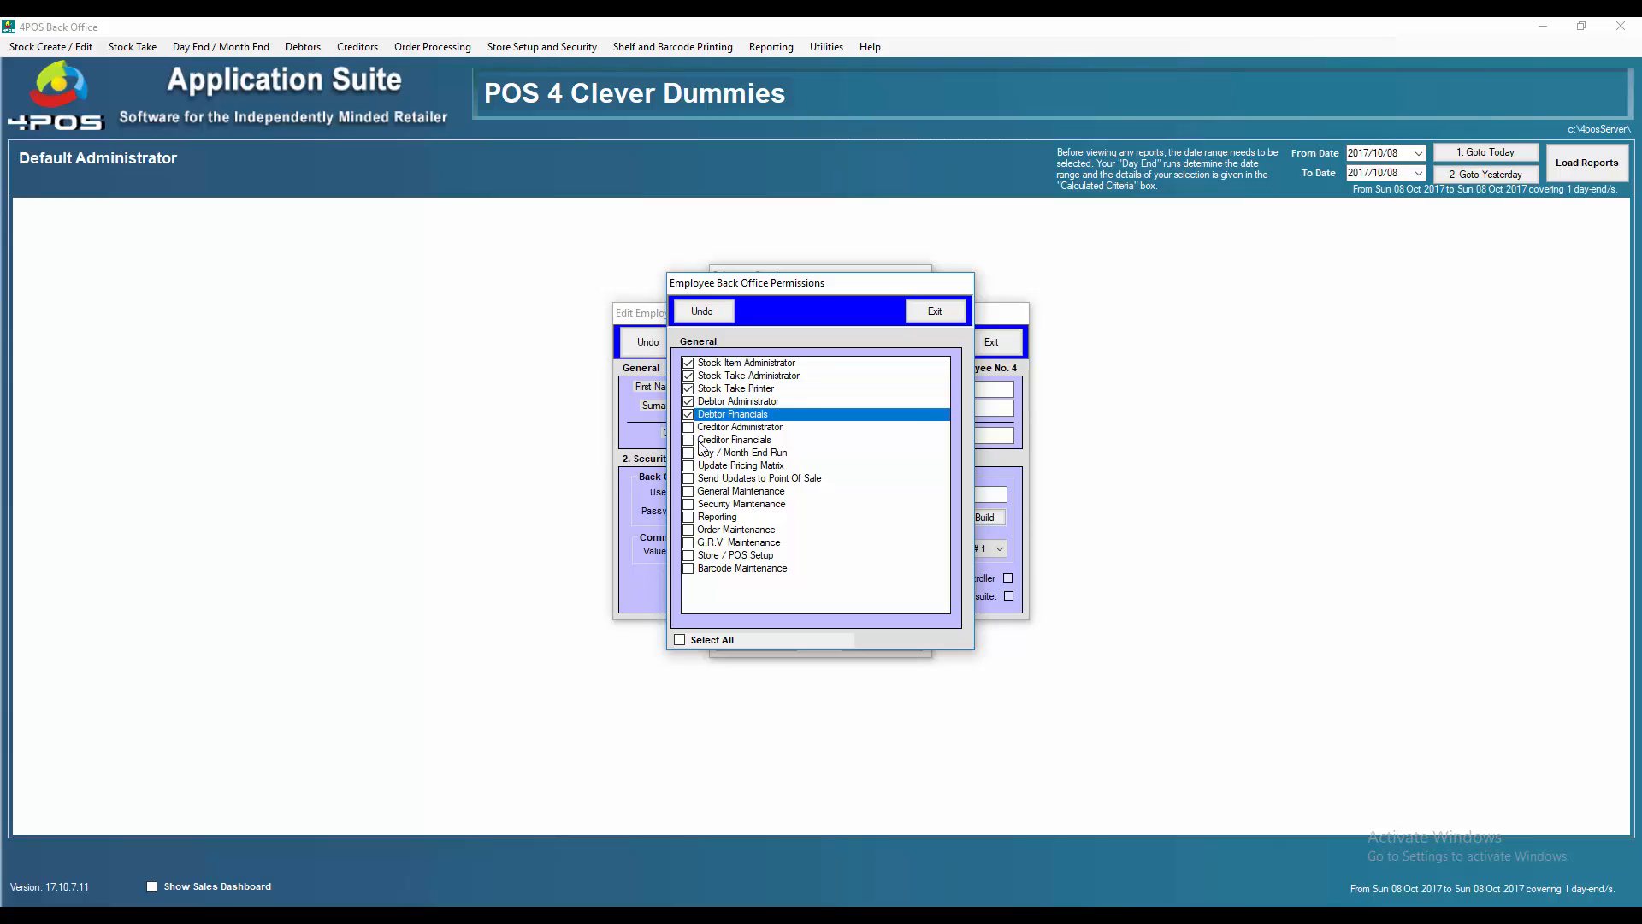
Untick those five permissions again so no back-office permission stays granted
click(688, 414)
click(689, 401)
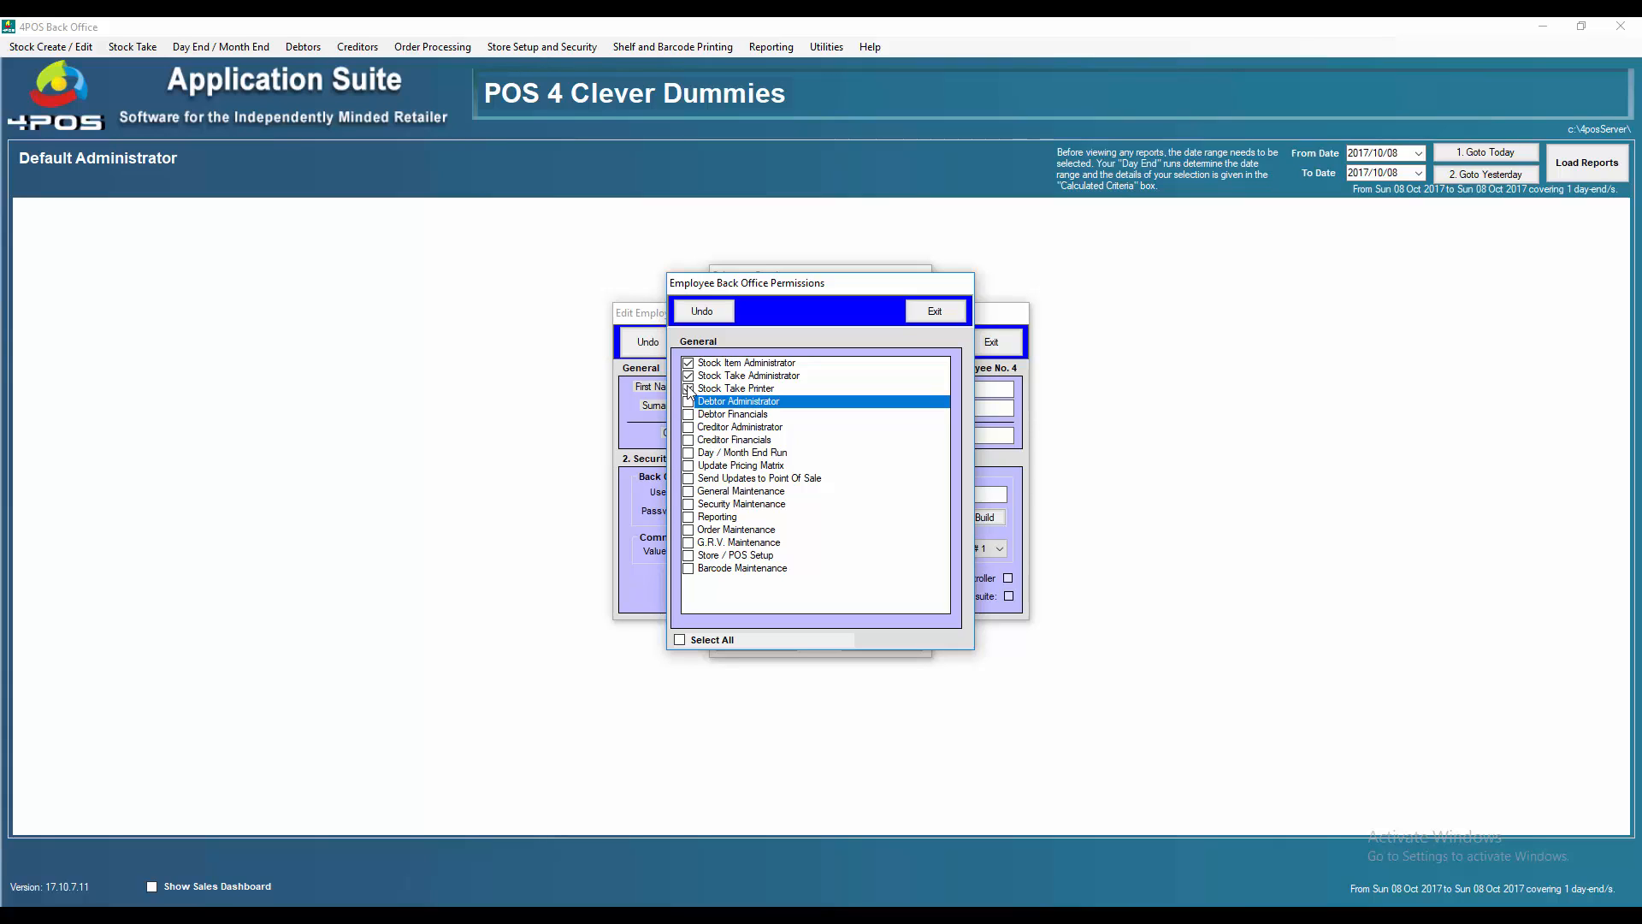
click(688, 388)
click(688, 376)
click(688, 363)
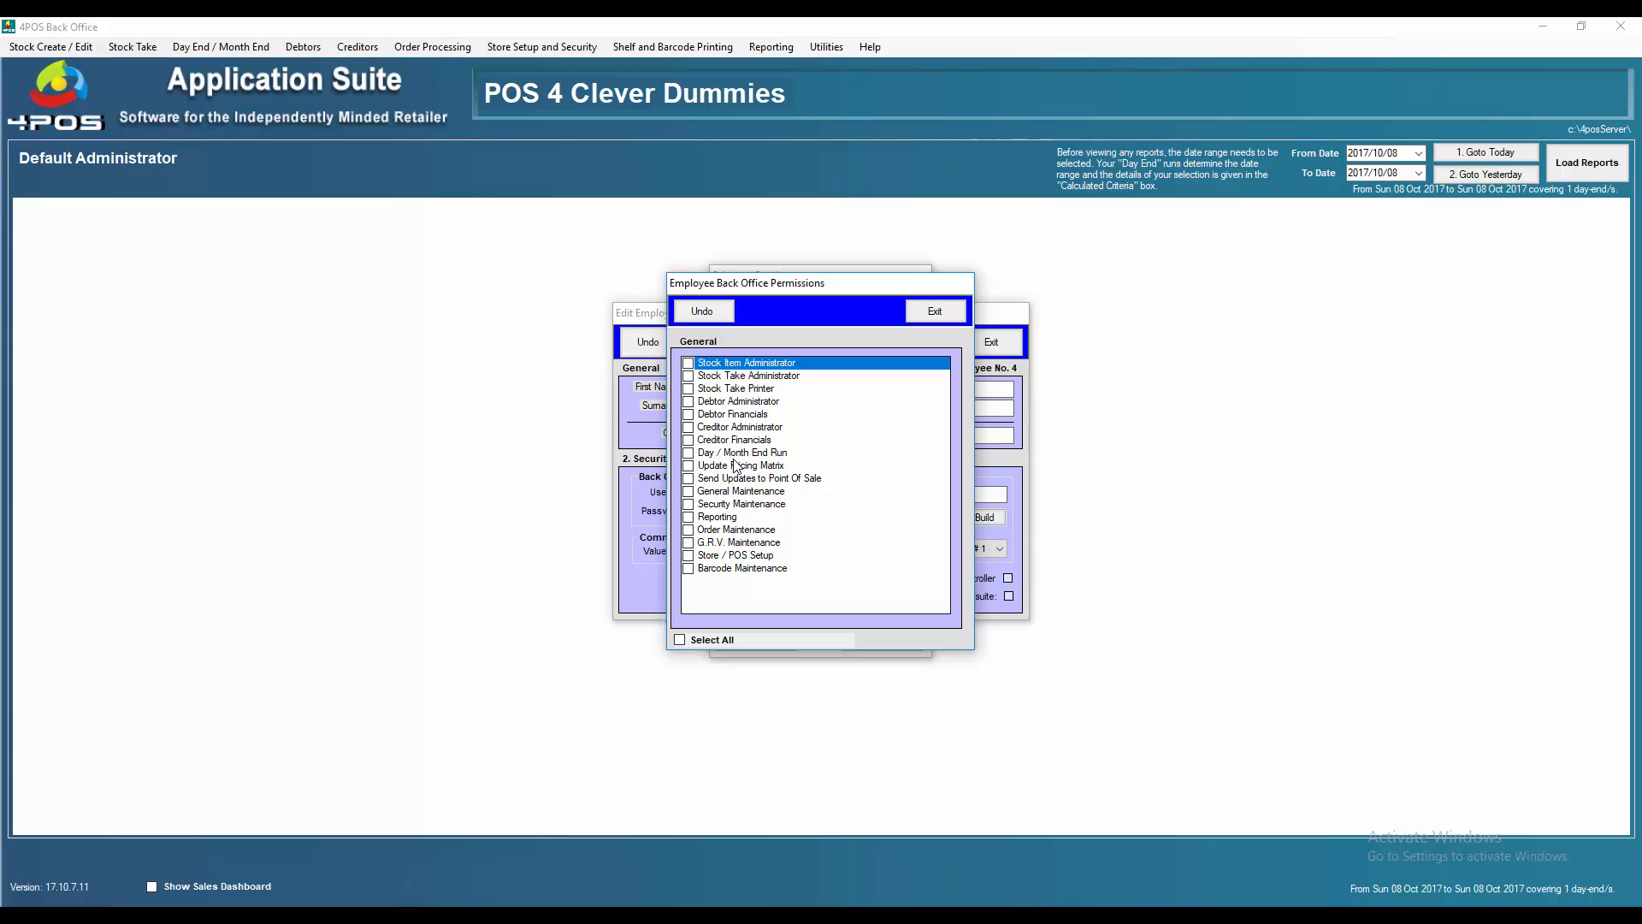
click(688, 429)
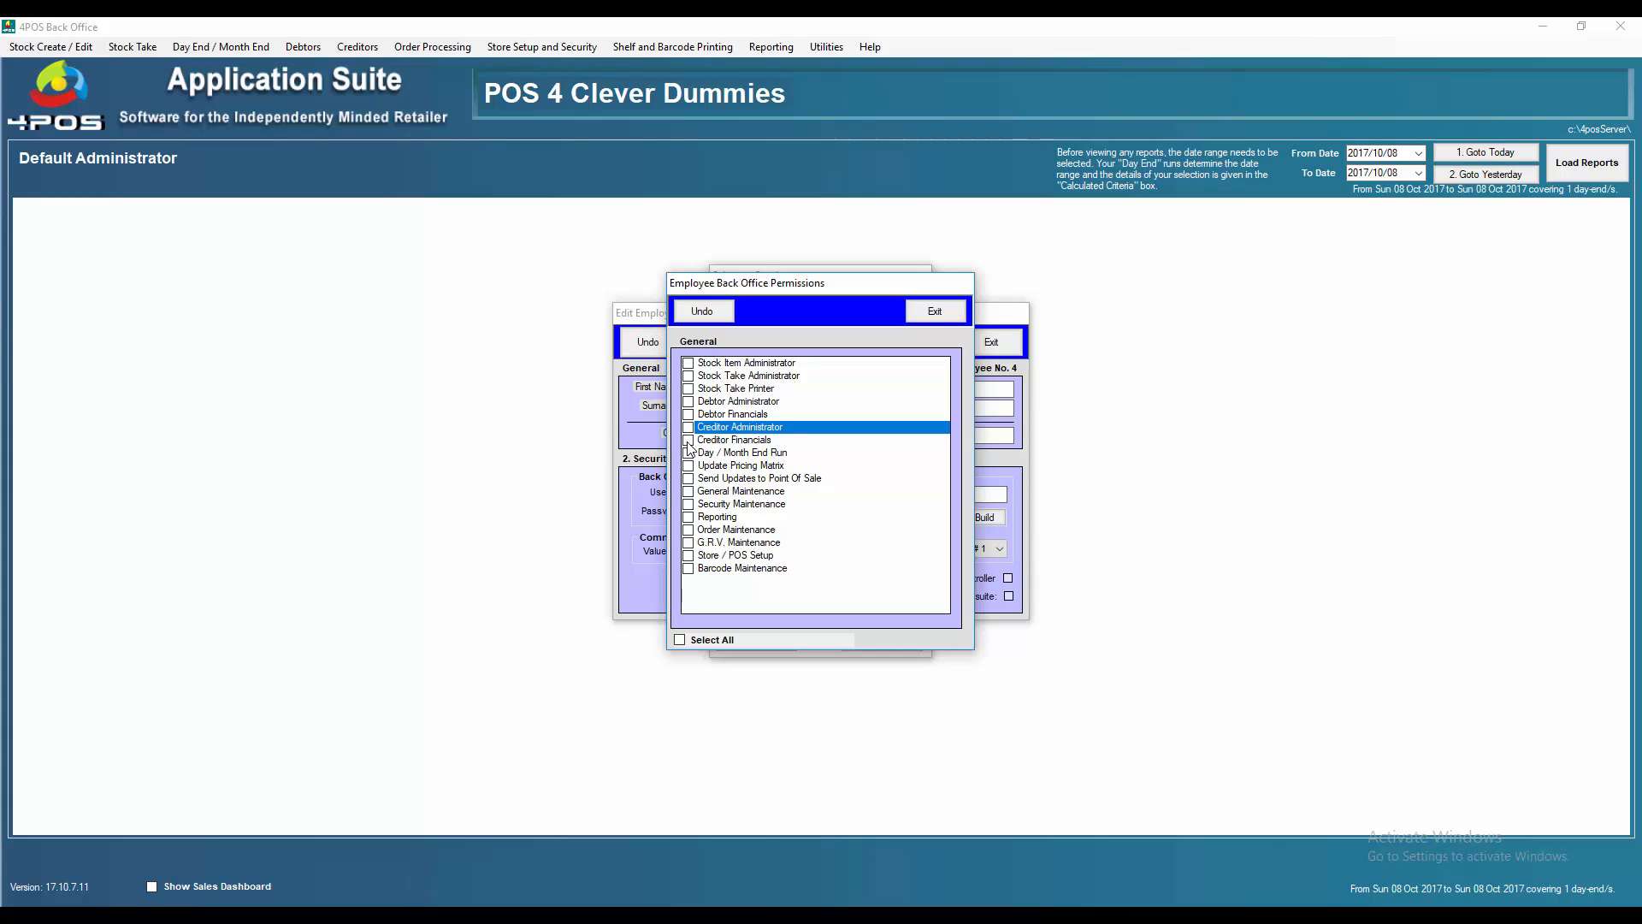
click(687, 439)
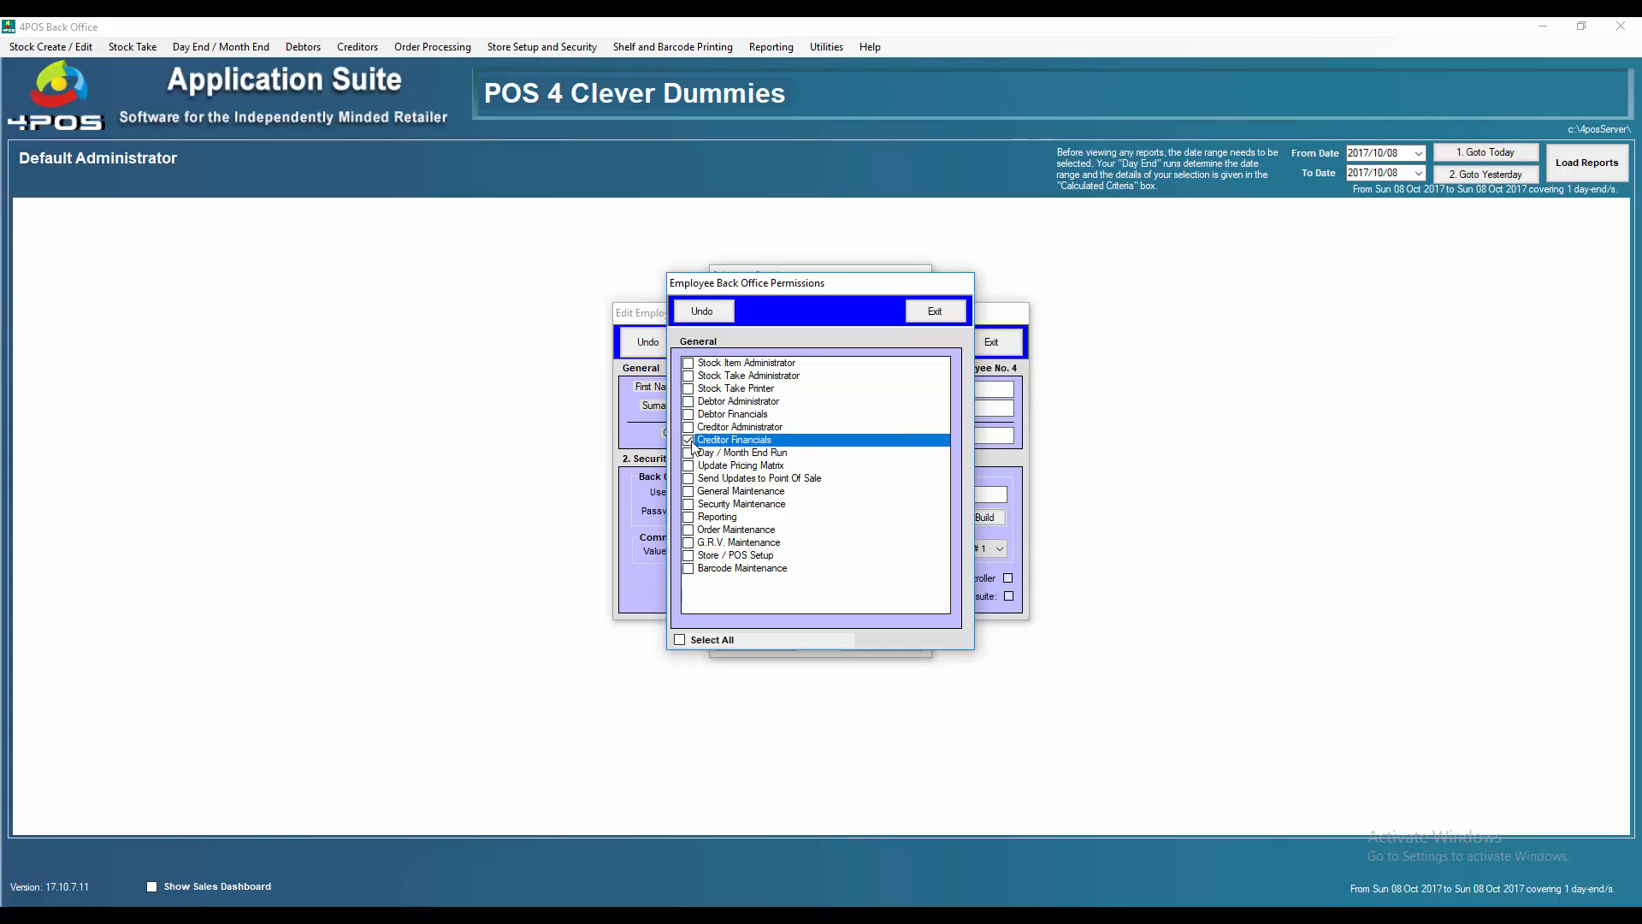
click(691, 441)
click(689, 453)
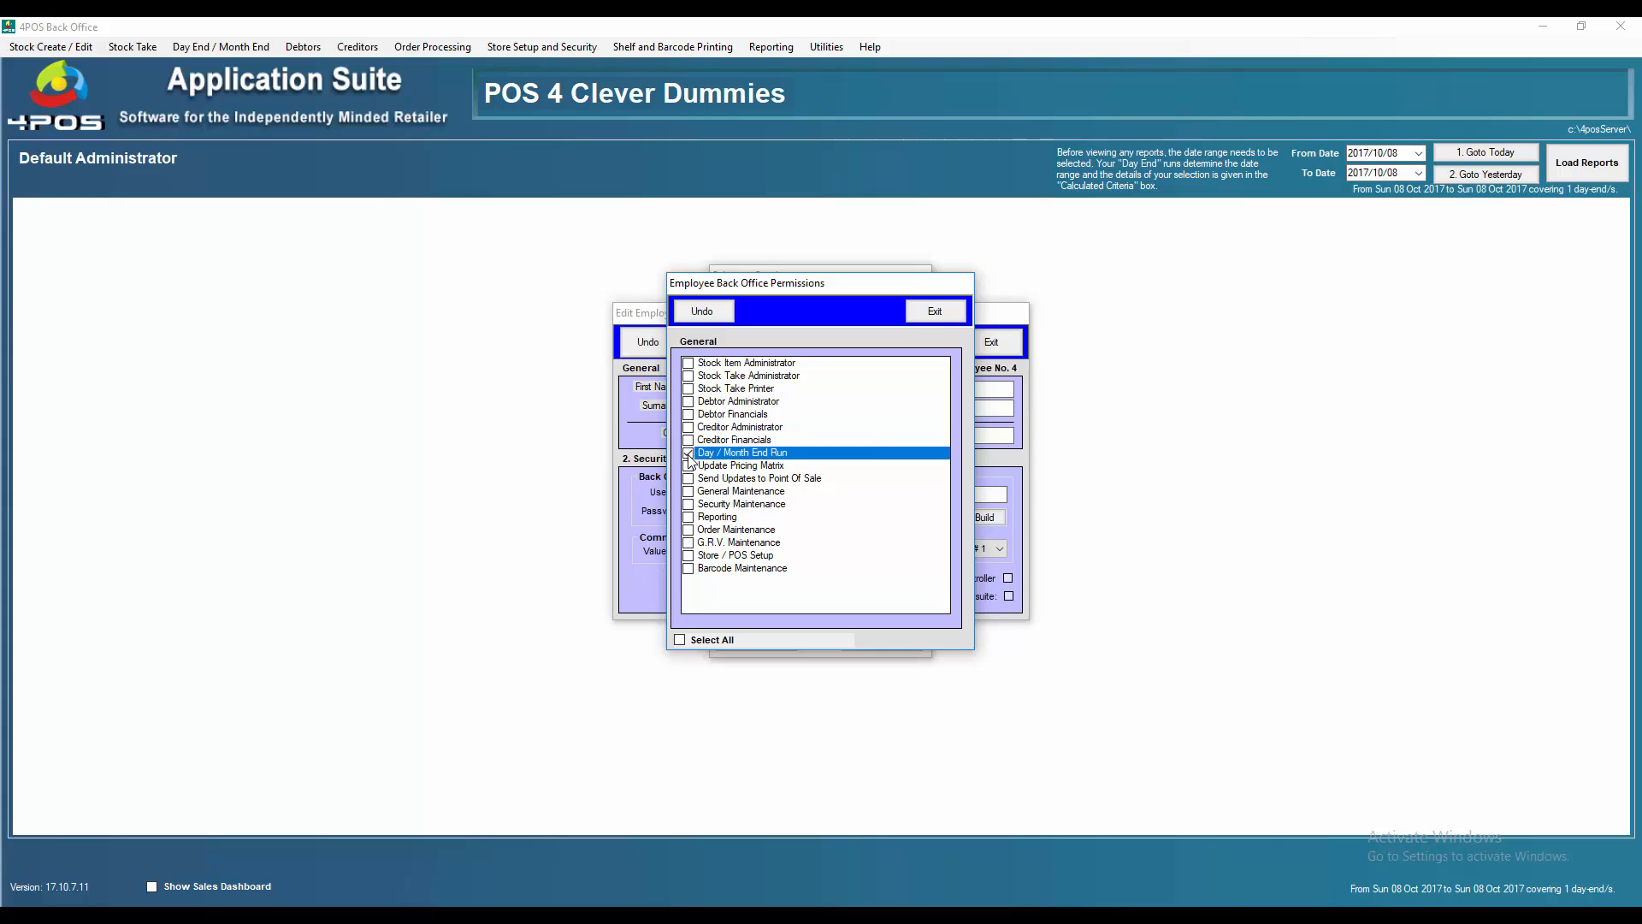
click(689, 455)
click(689, 466)
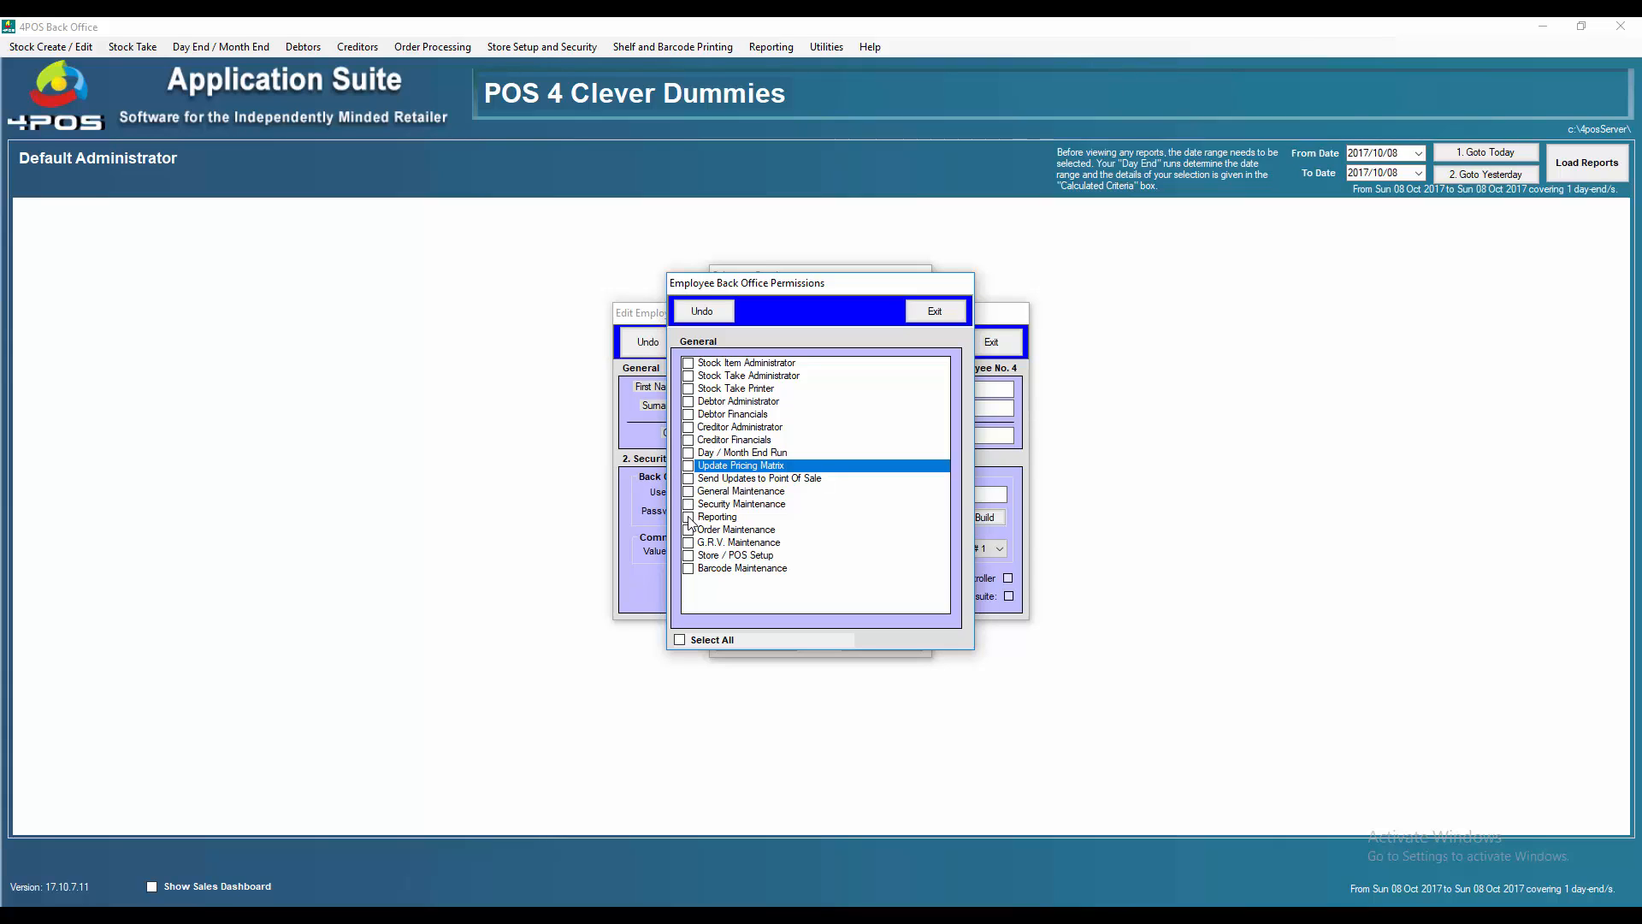
click(690, 518)
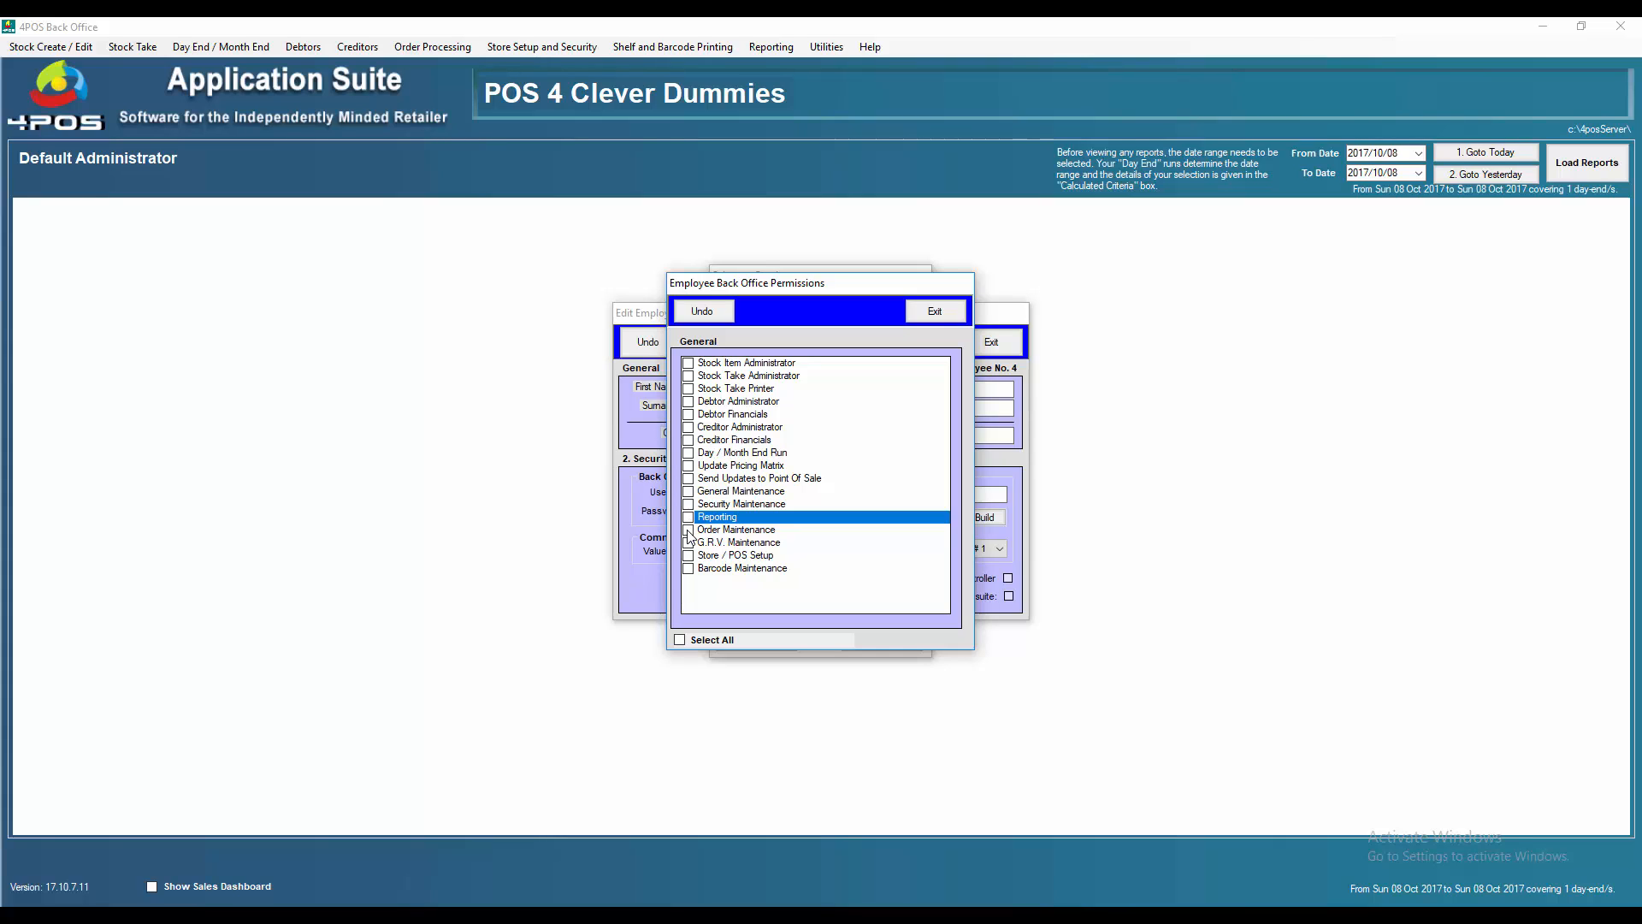
click(689, 531)
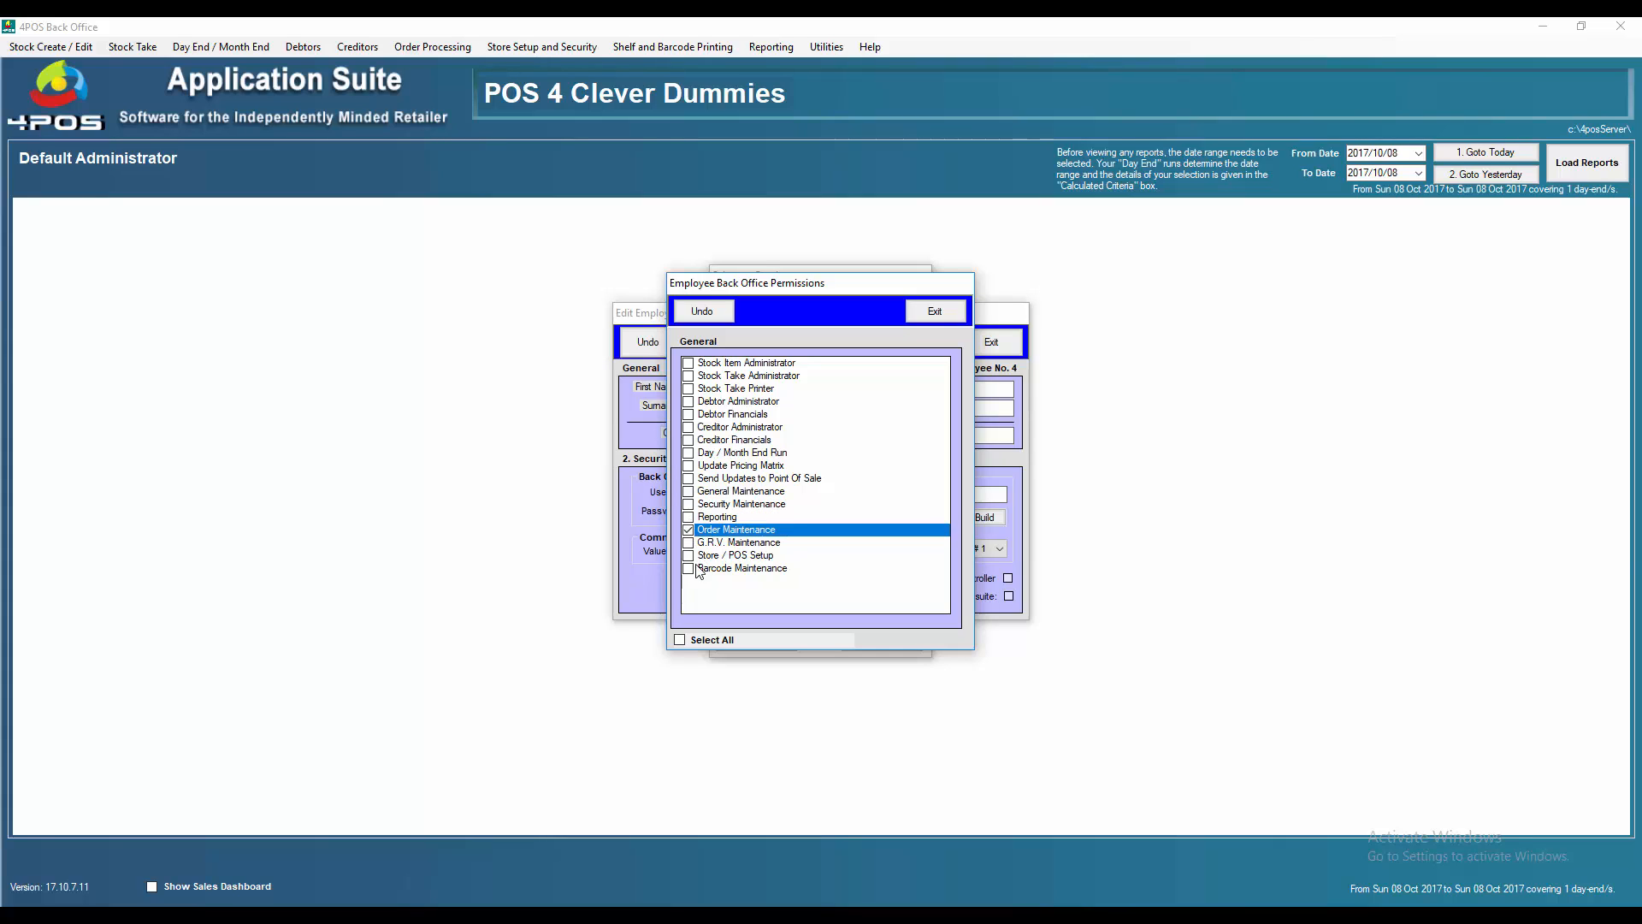
click(688, 543)
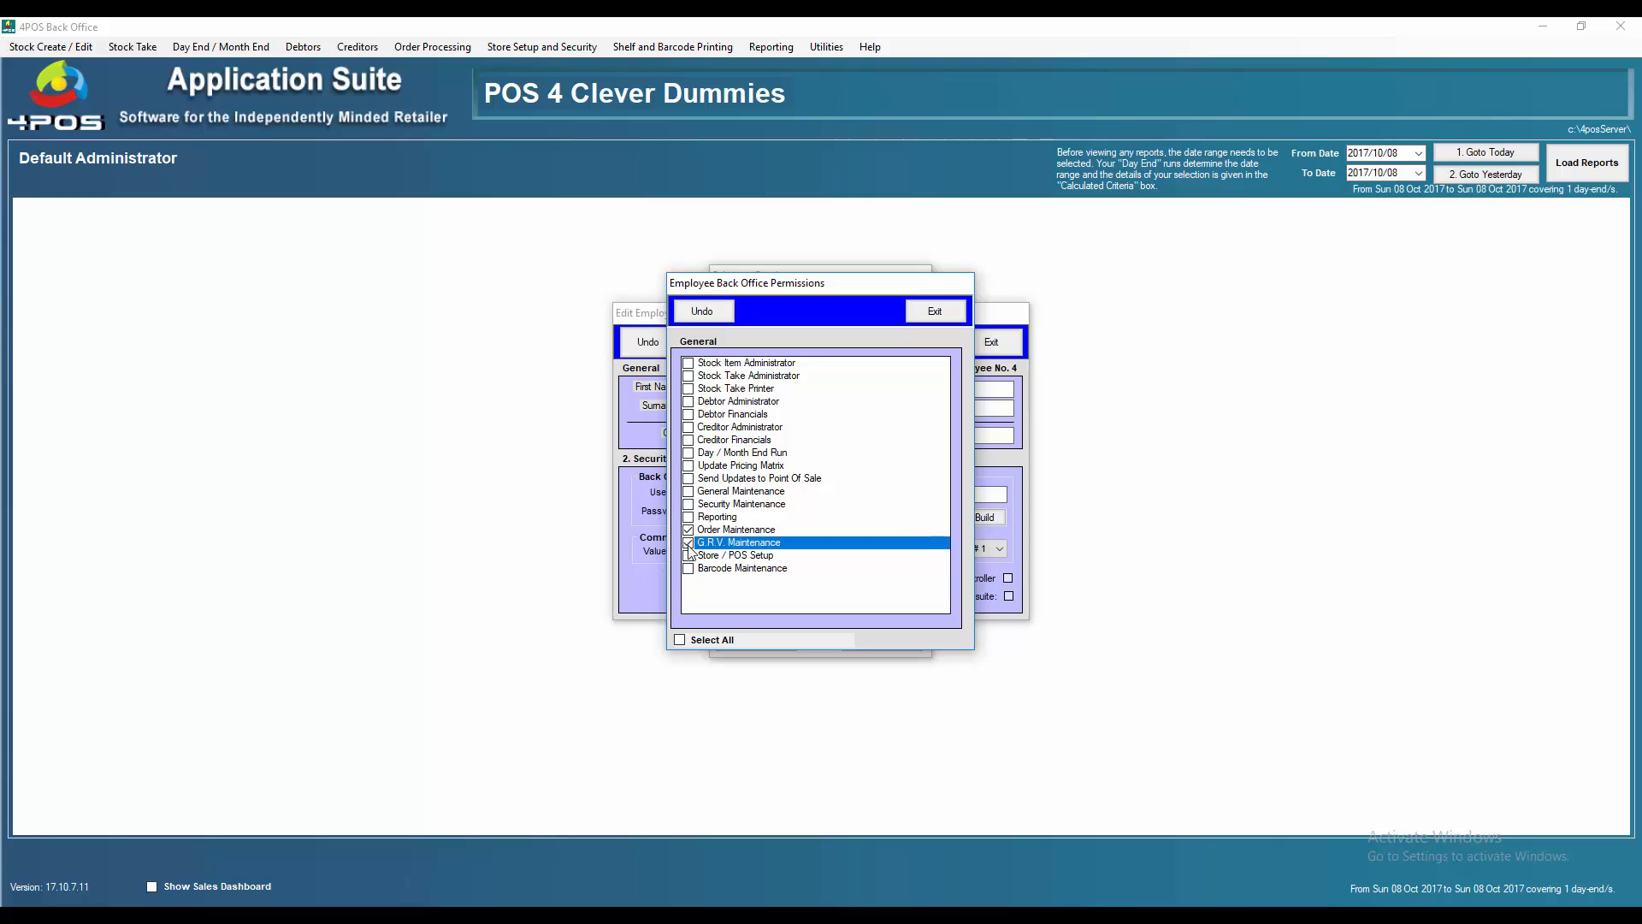
click(689, 531)
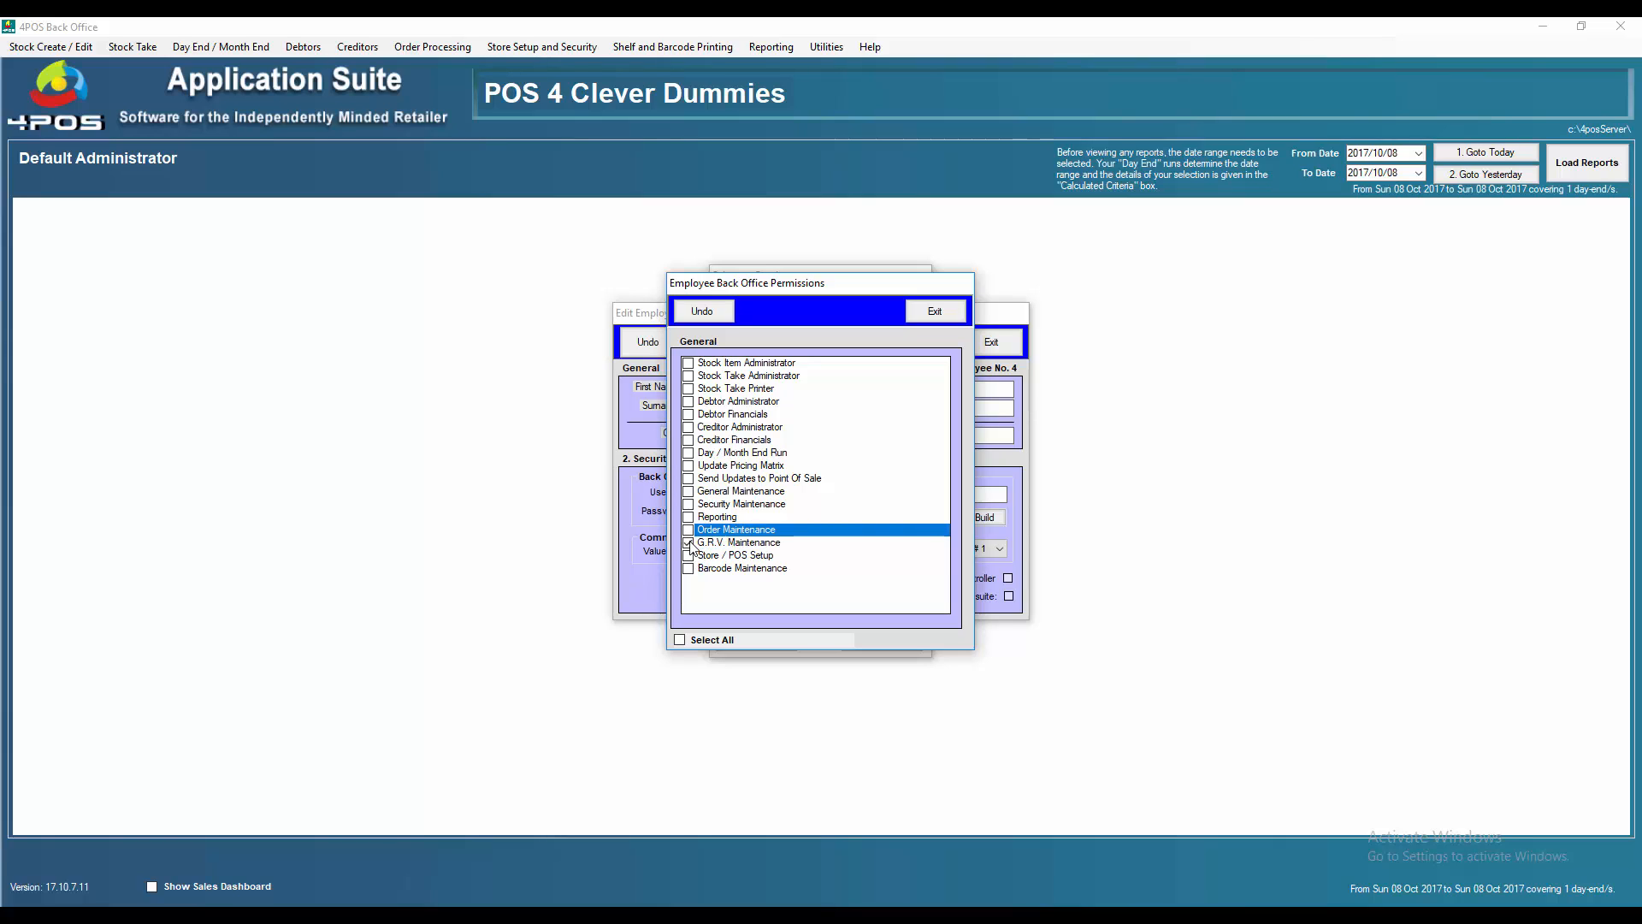
click(689, 544)
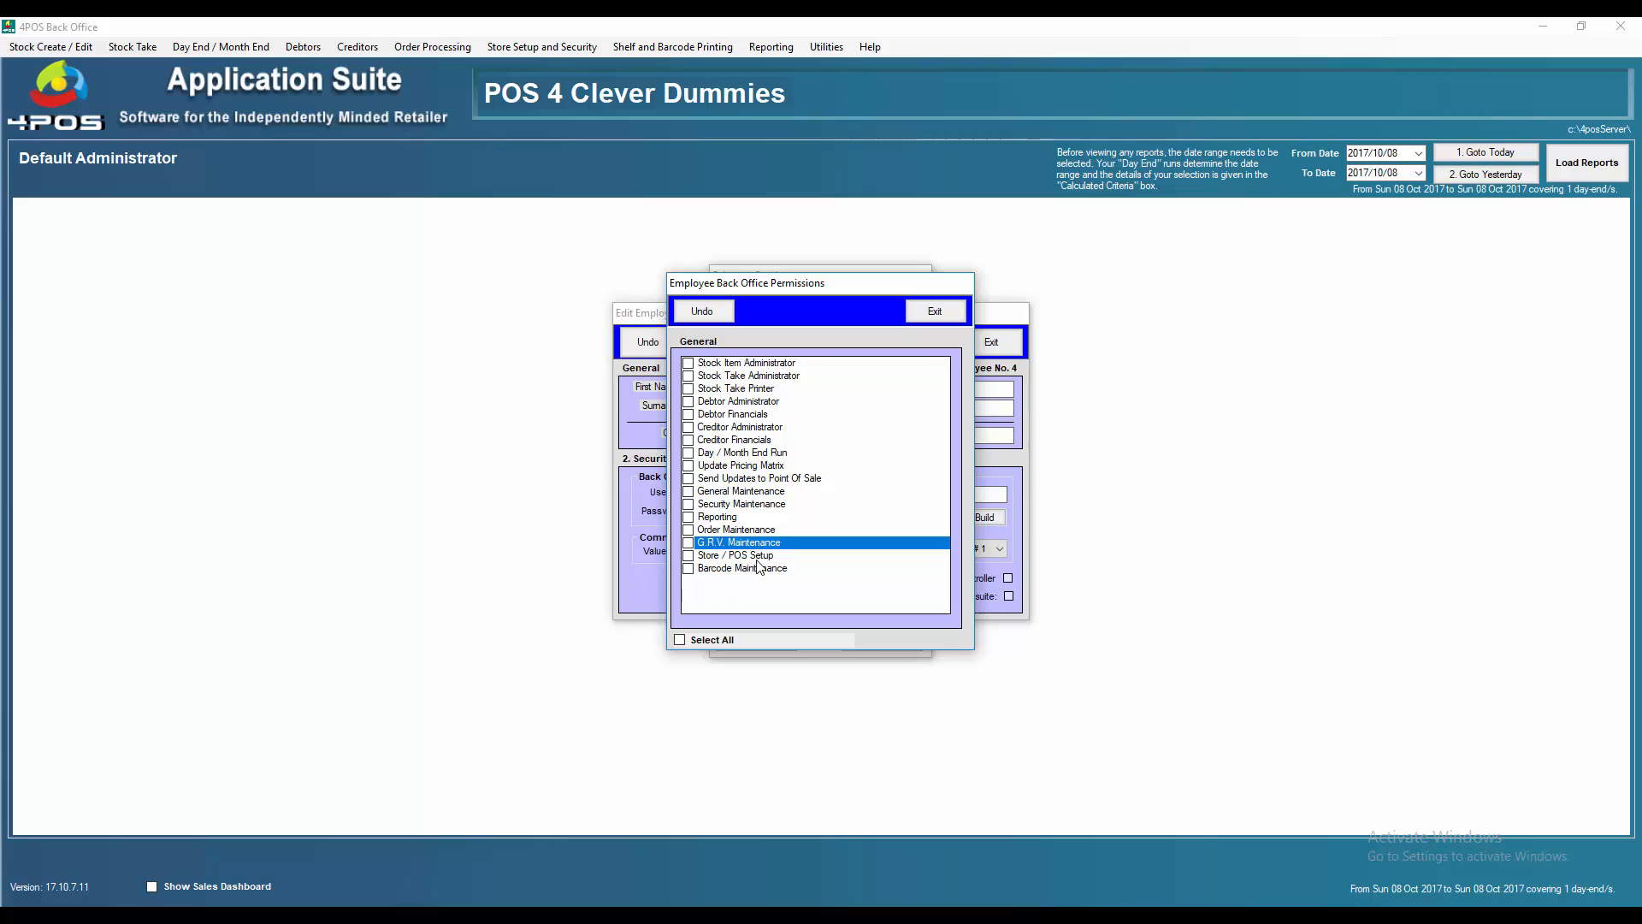
click(689, 557)
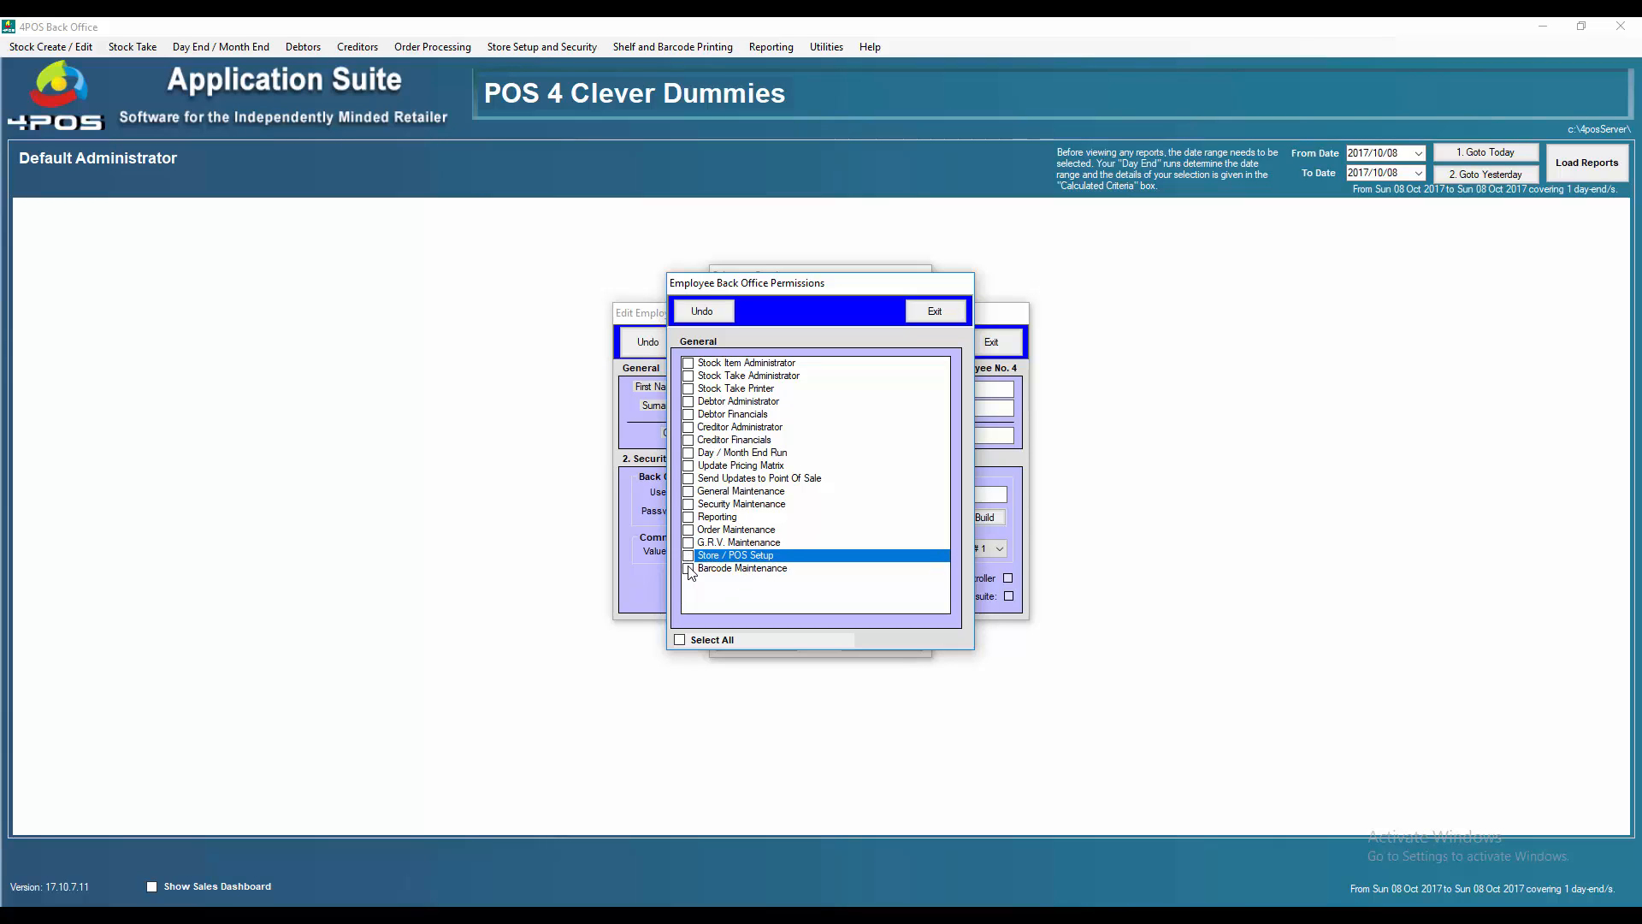
click(689, 570)
click(689, 569)
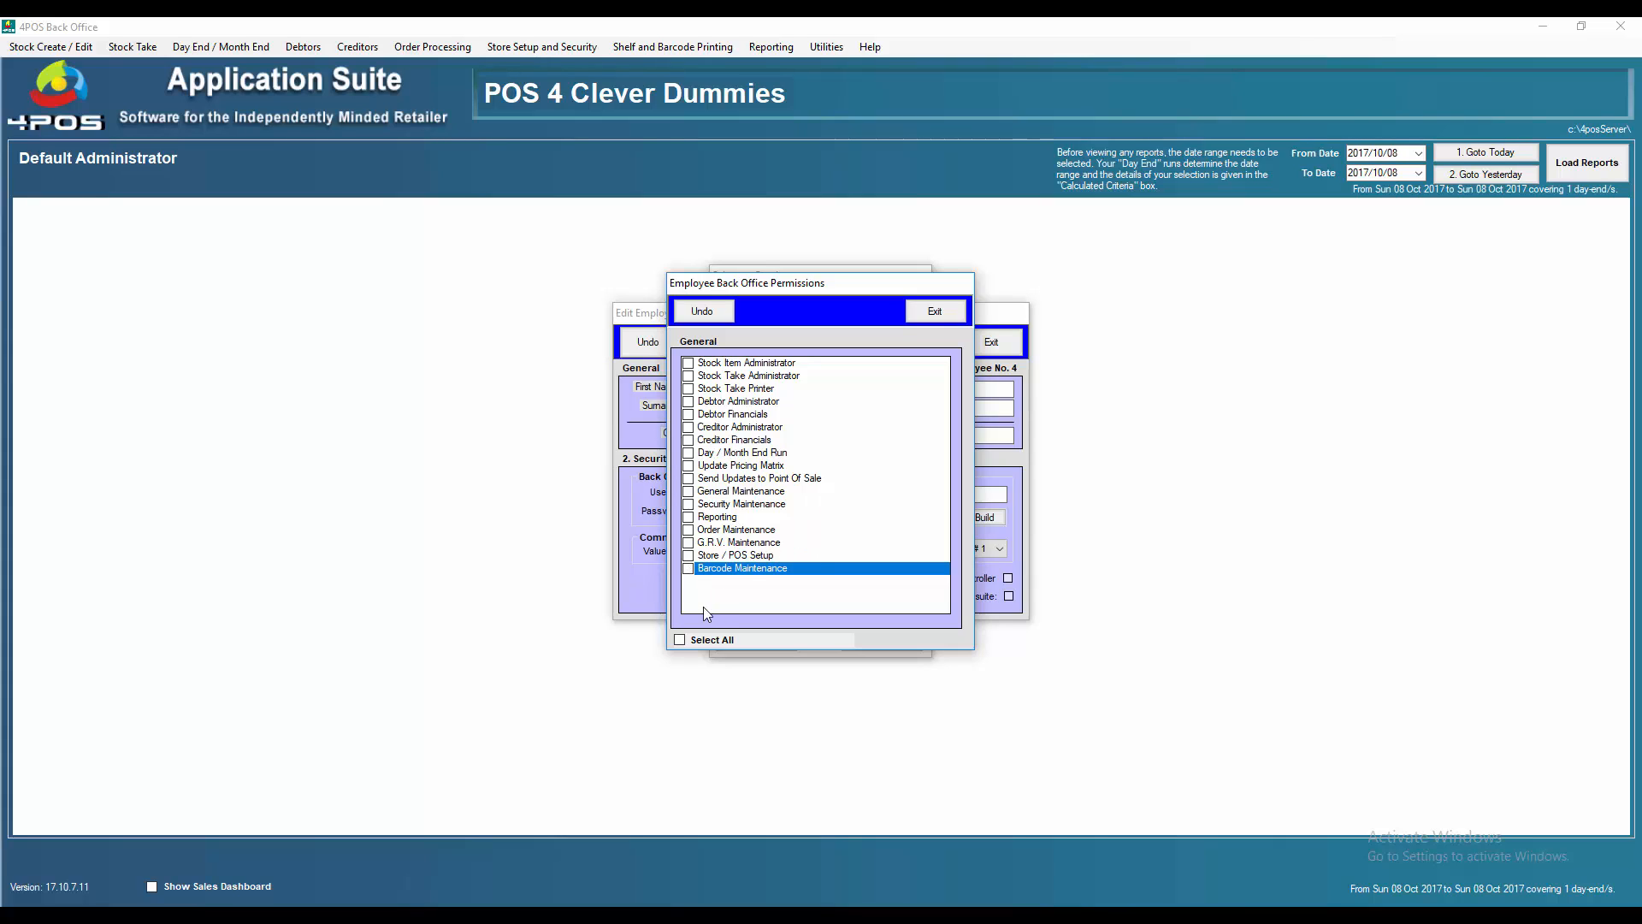
click(680, 640)
click(680, 640)
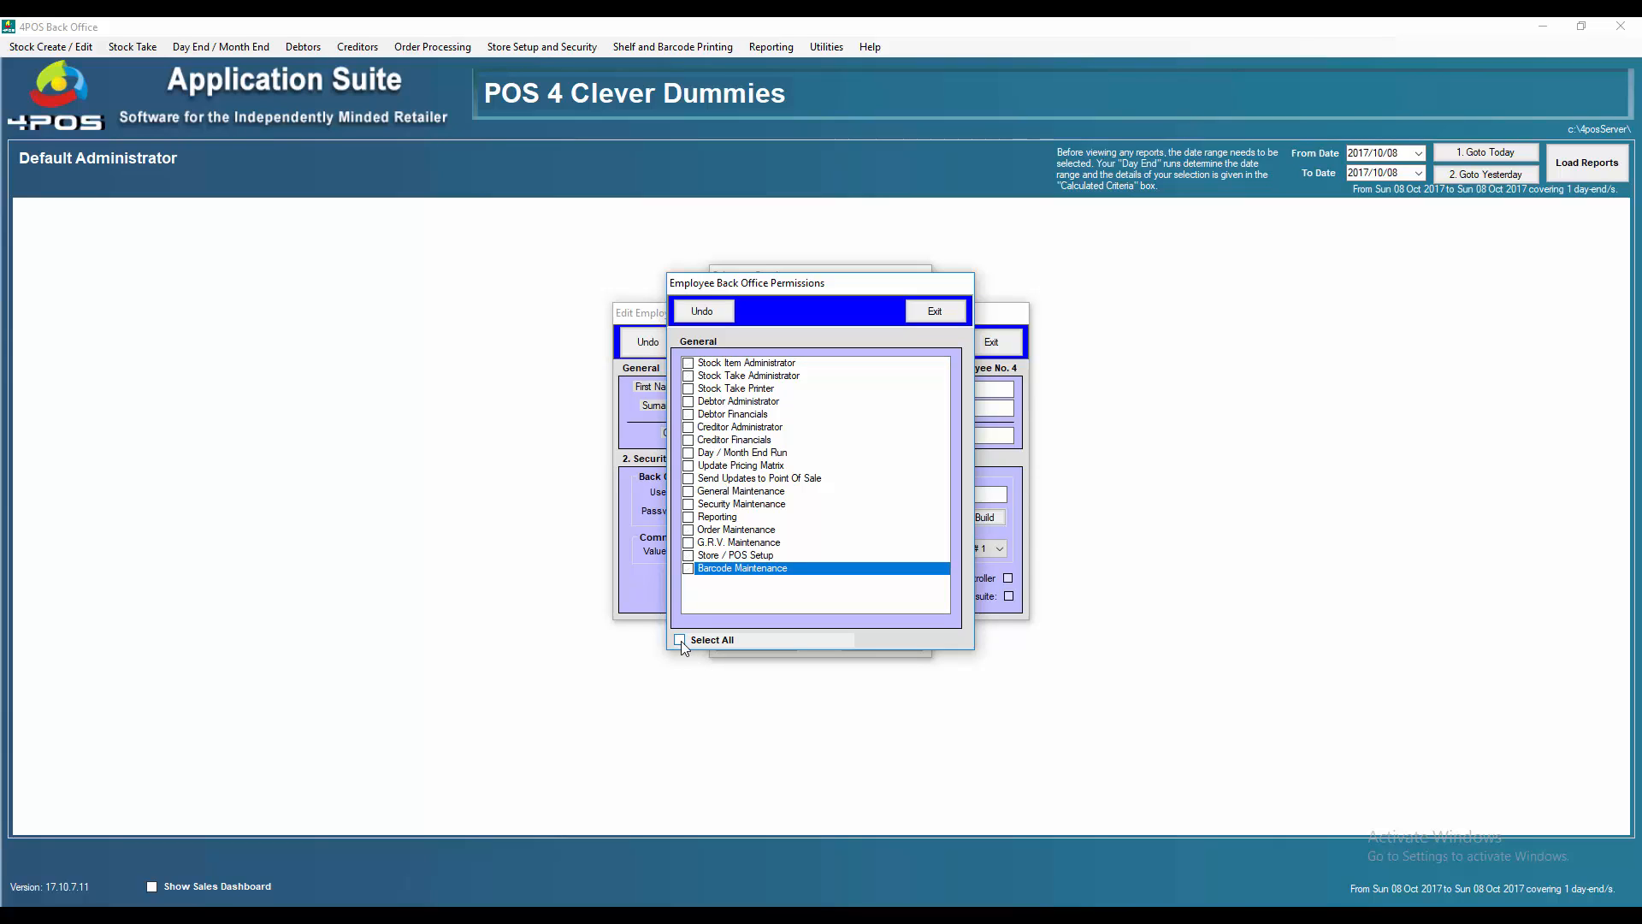
Close the permission, employee and employee-list windows, then send an Update All to the point of sale
click(935, 312)
click(991, 342)
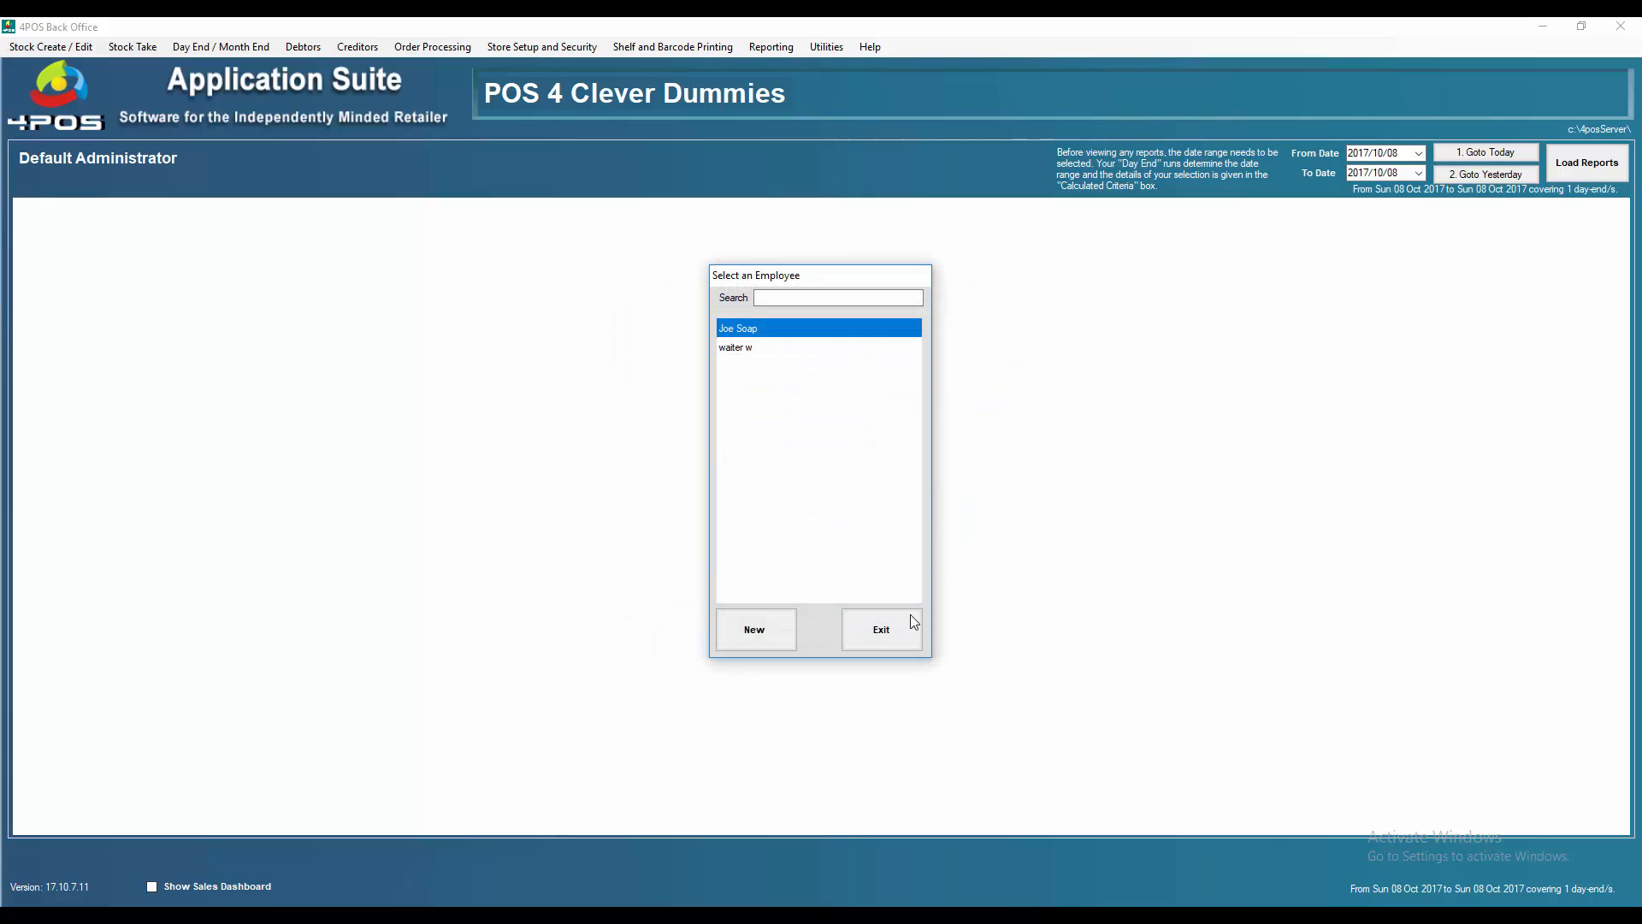
click(913, 621)
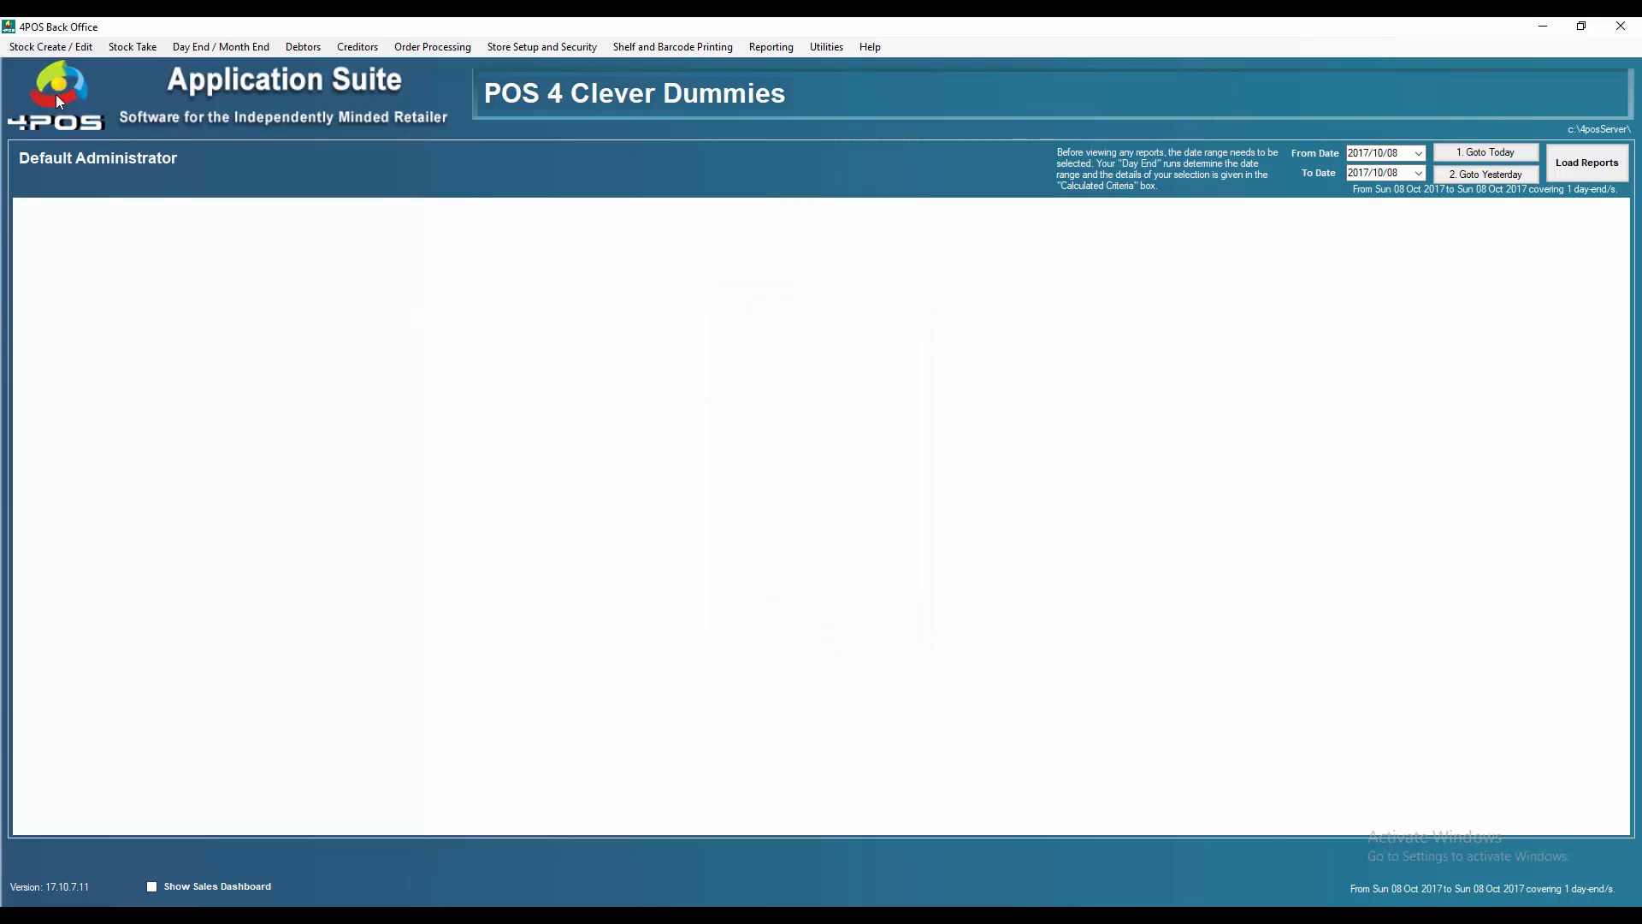
click(49, 46)
click(76, 160)
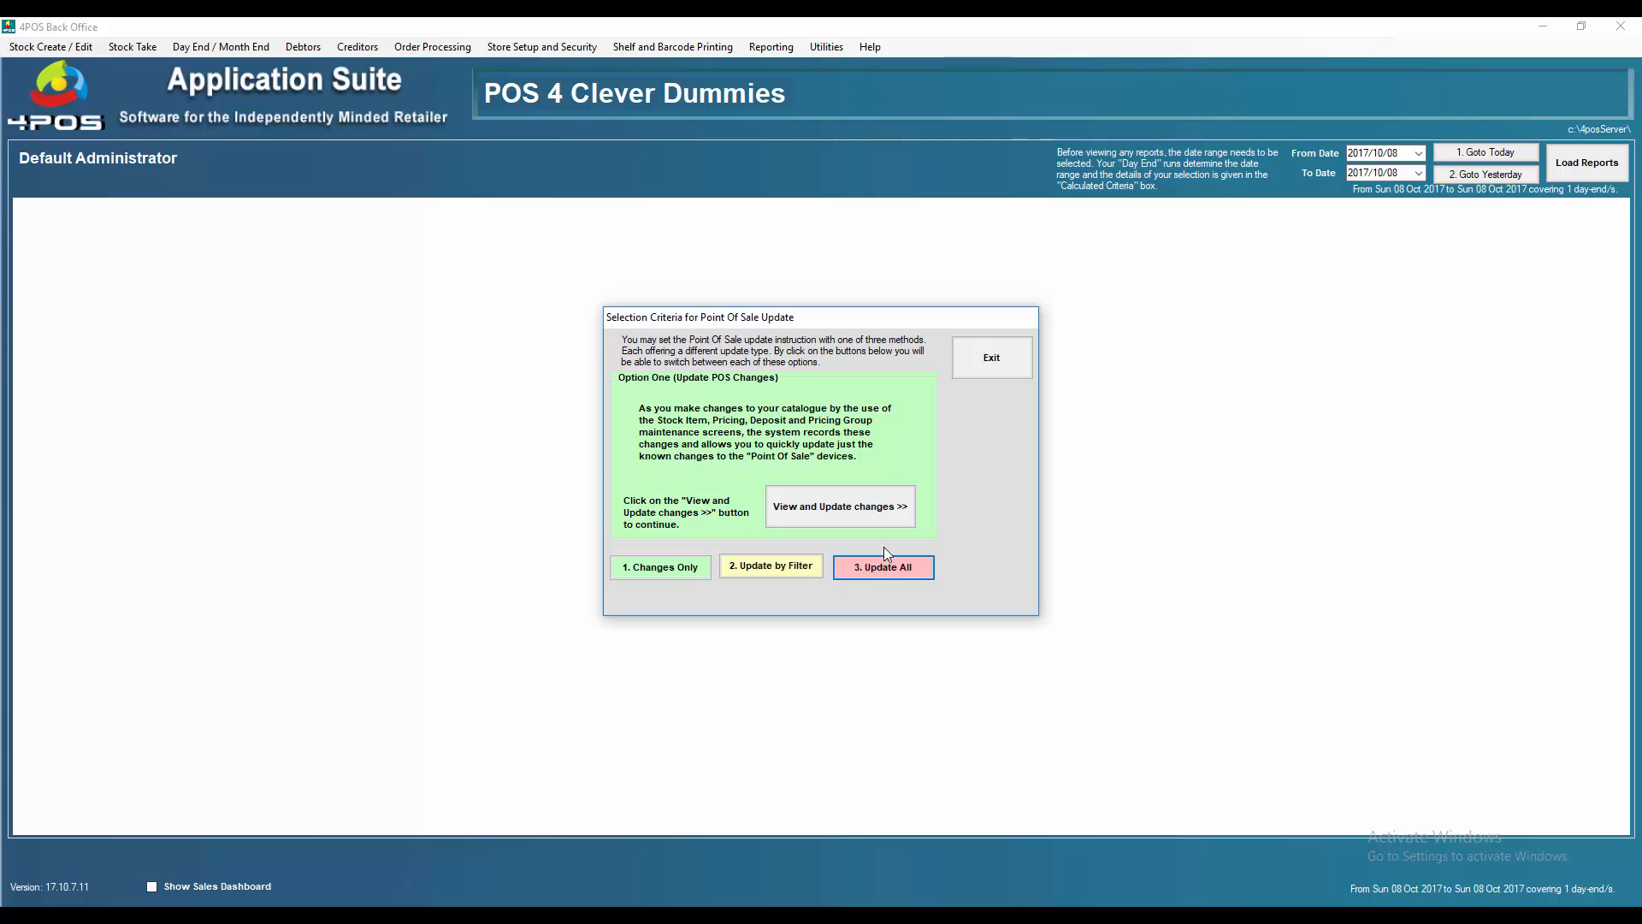
click(885, 568)
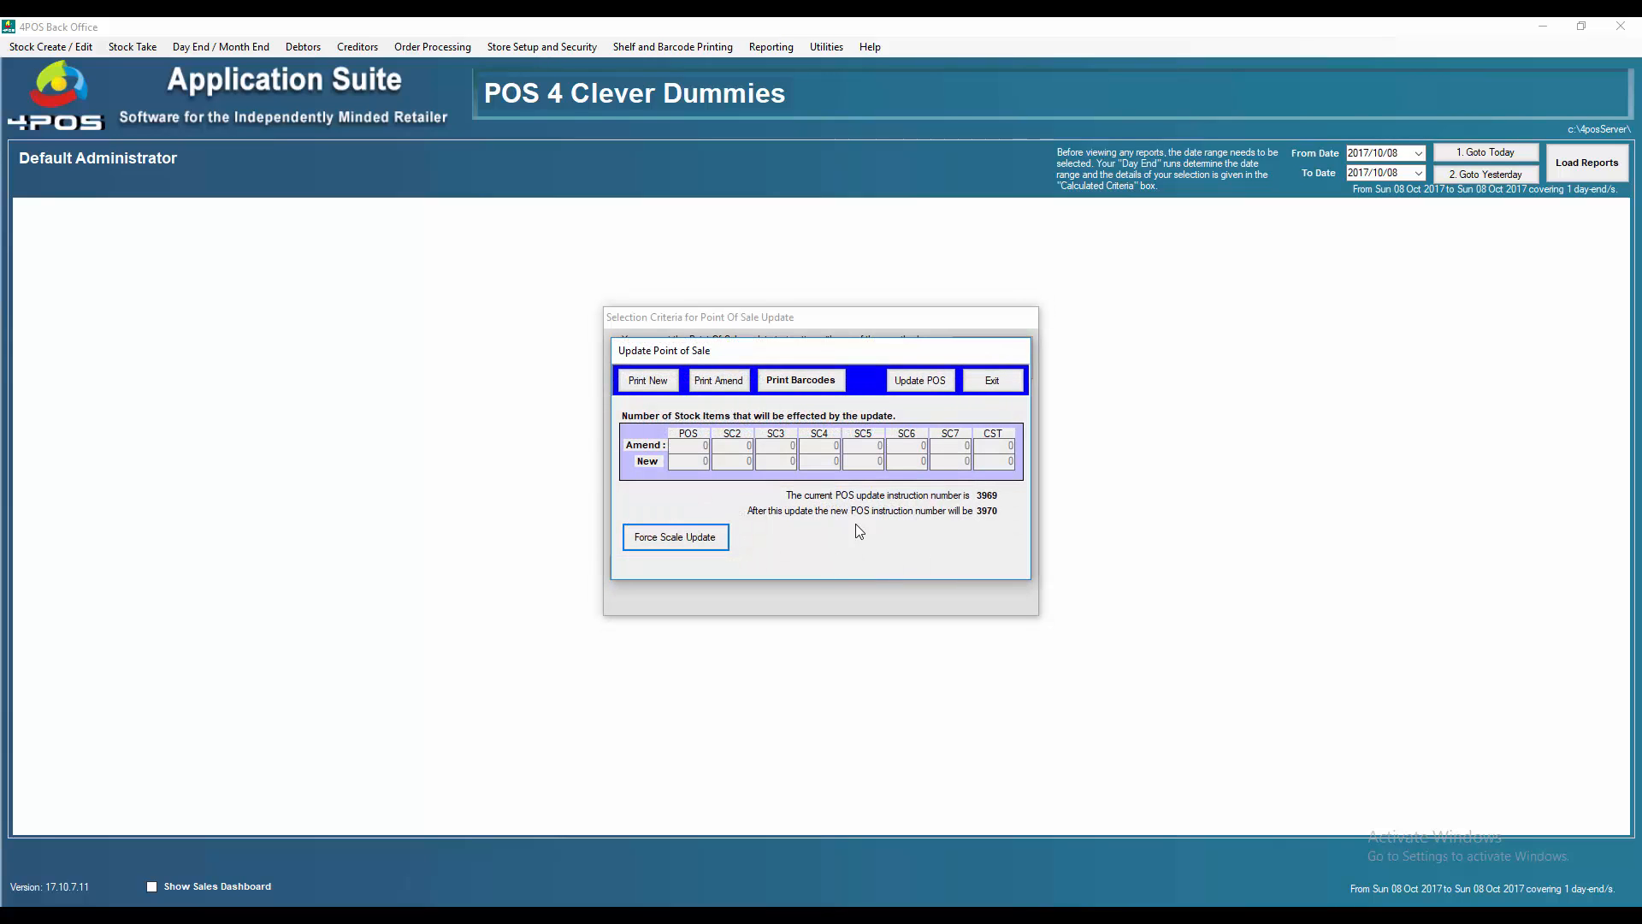
click(919, 378)
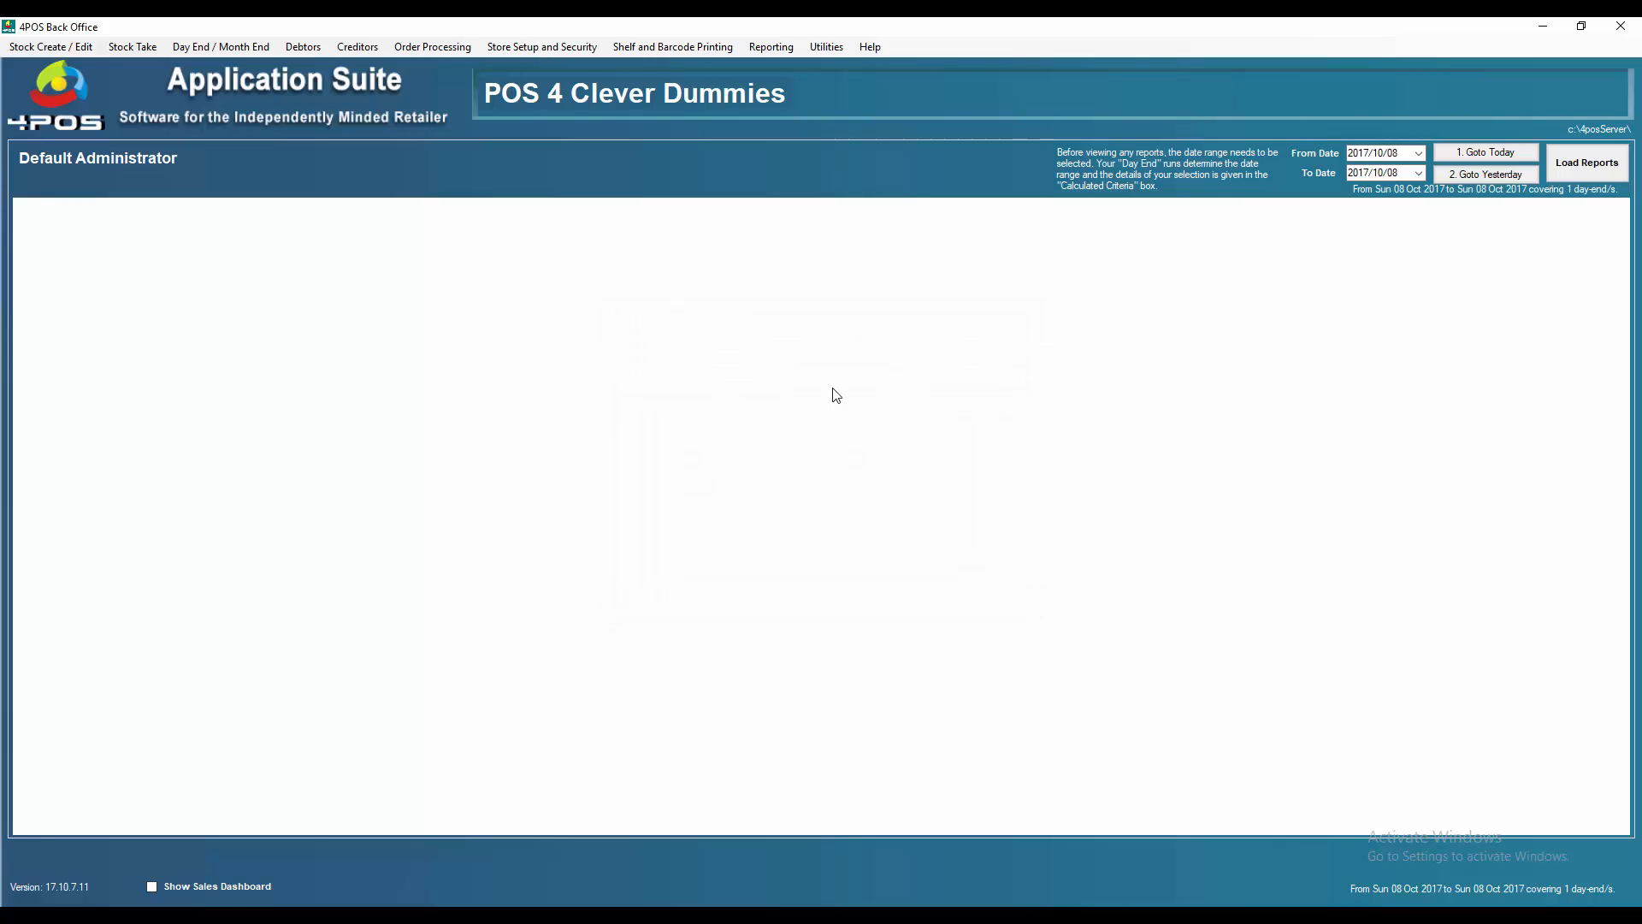
Reopen the Update Point Of Sale options and close them without sending anything
click(65, 48)
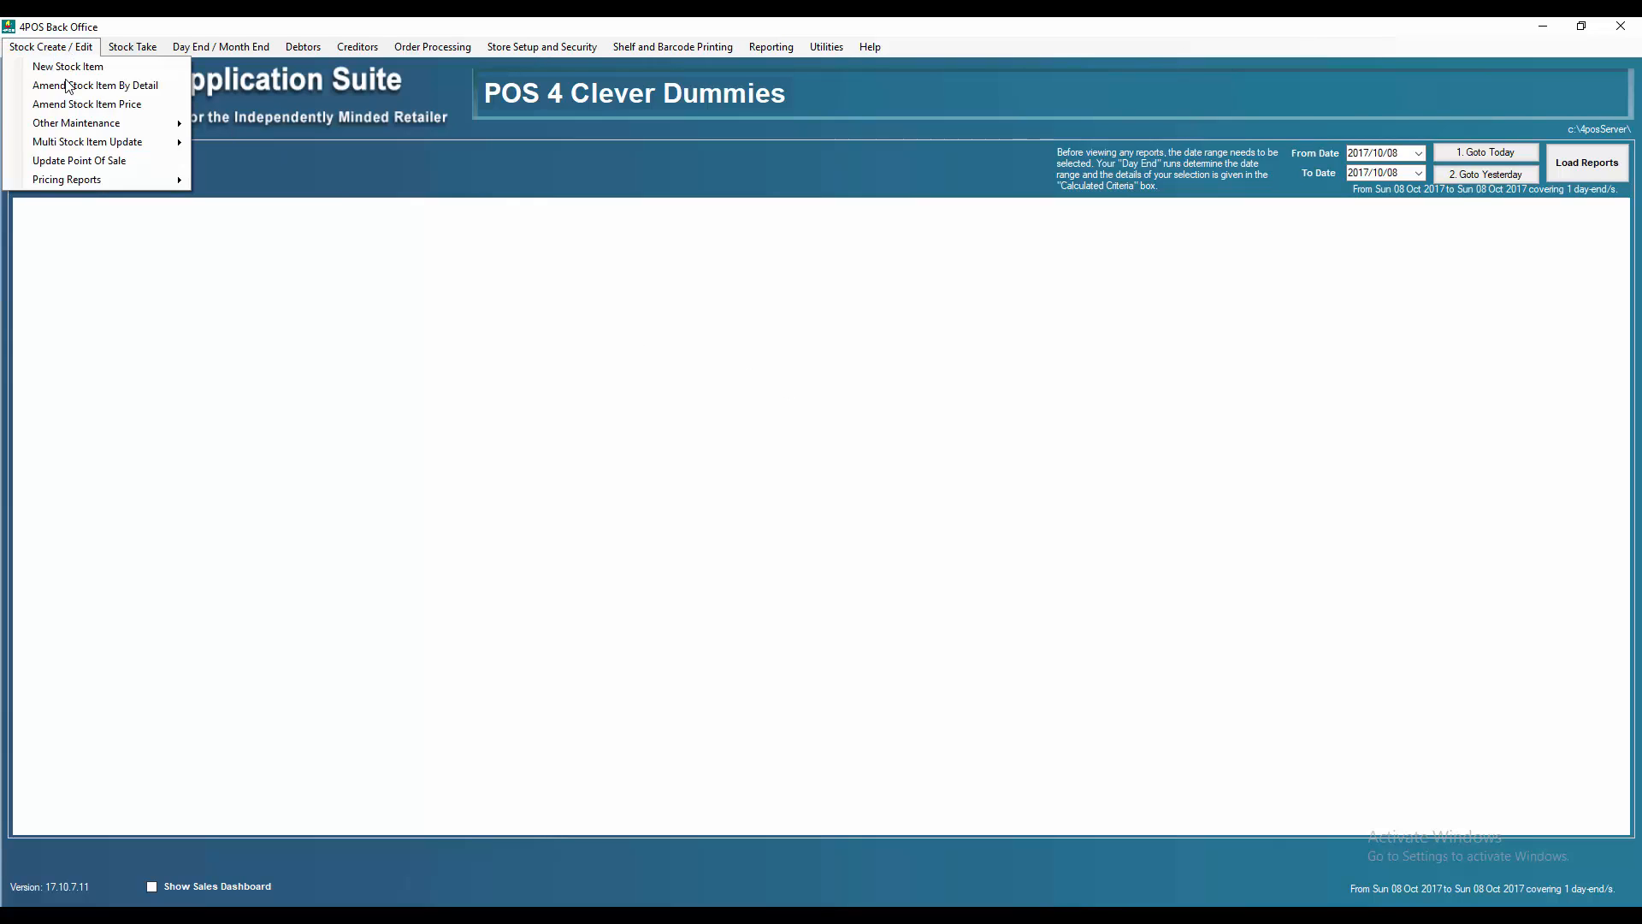
click(84, 169)
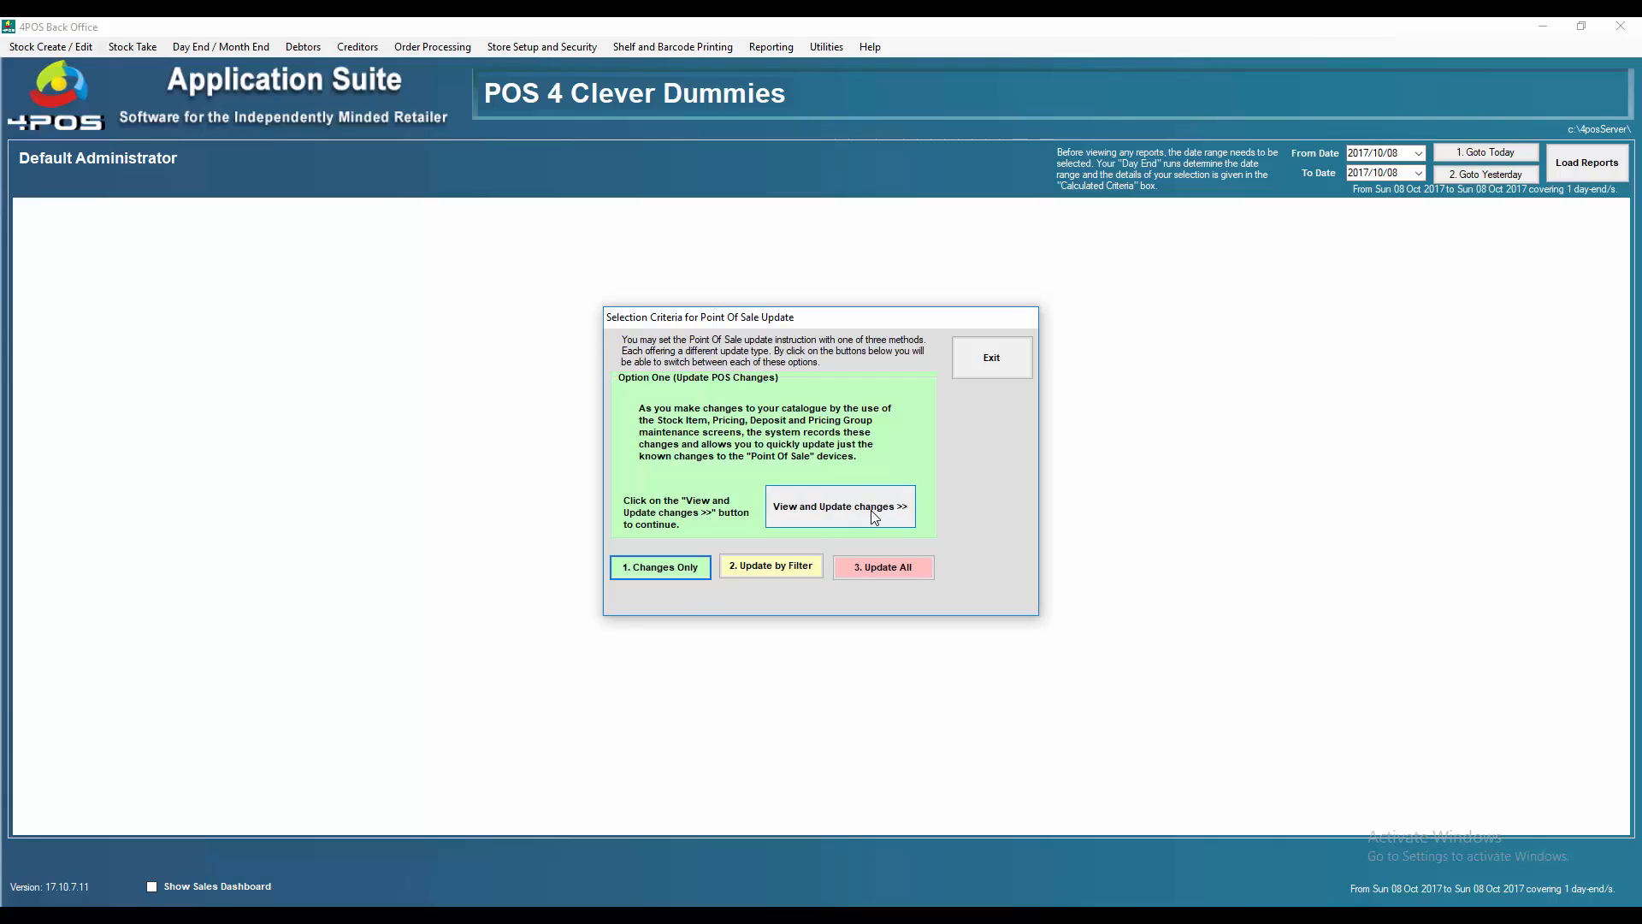
click(1016, 358)
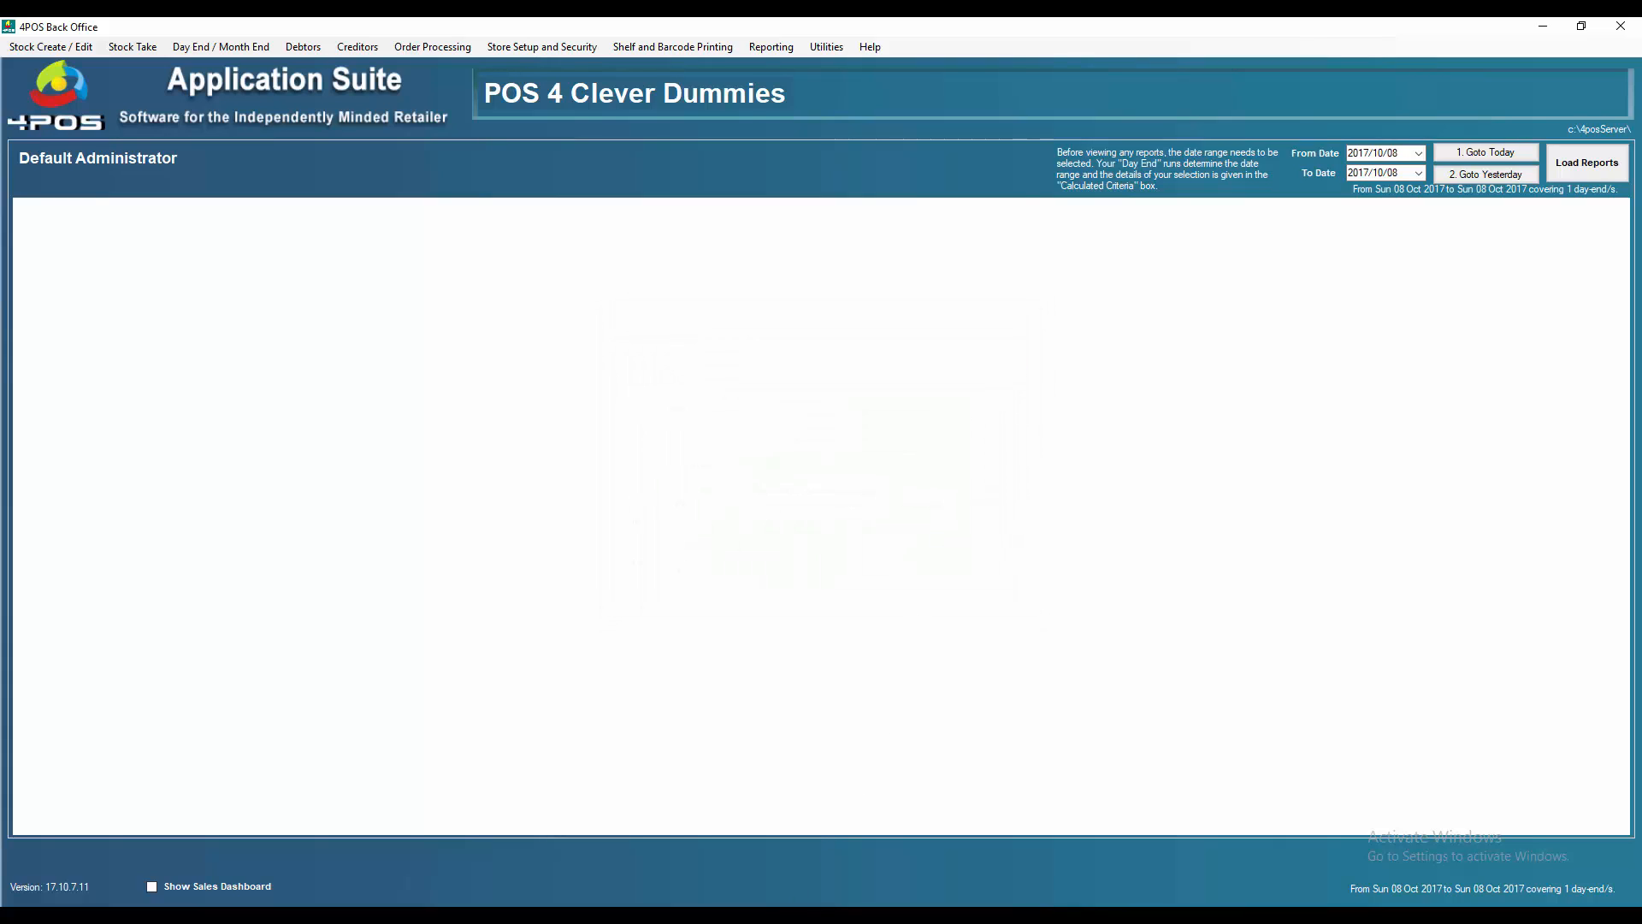
Complete the whisky sale as a cash payment, then dismiss the supervisor prompt to clear it
click(774, 915)
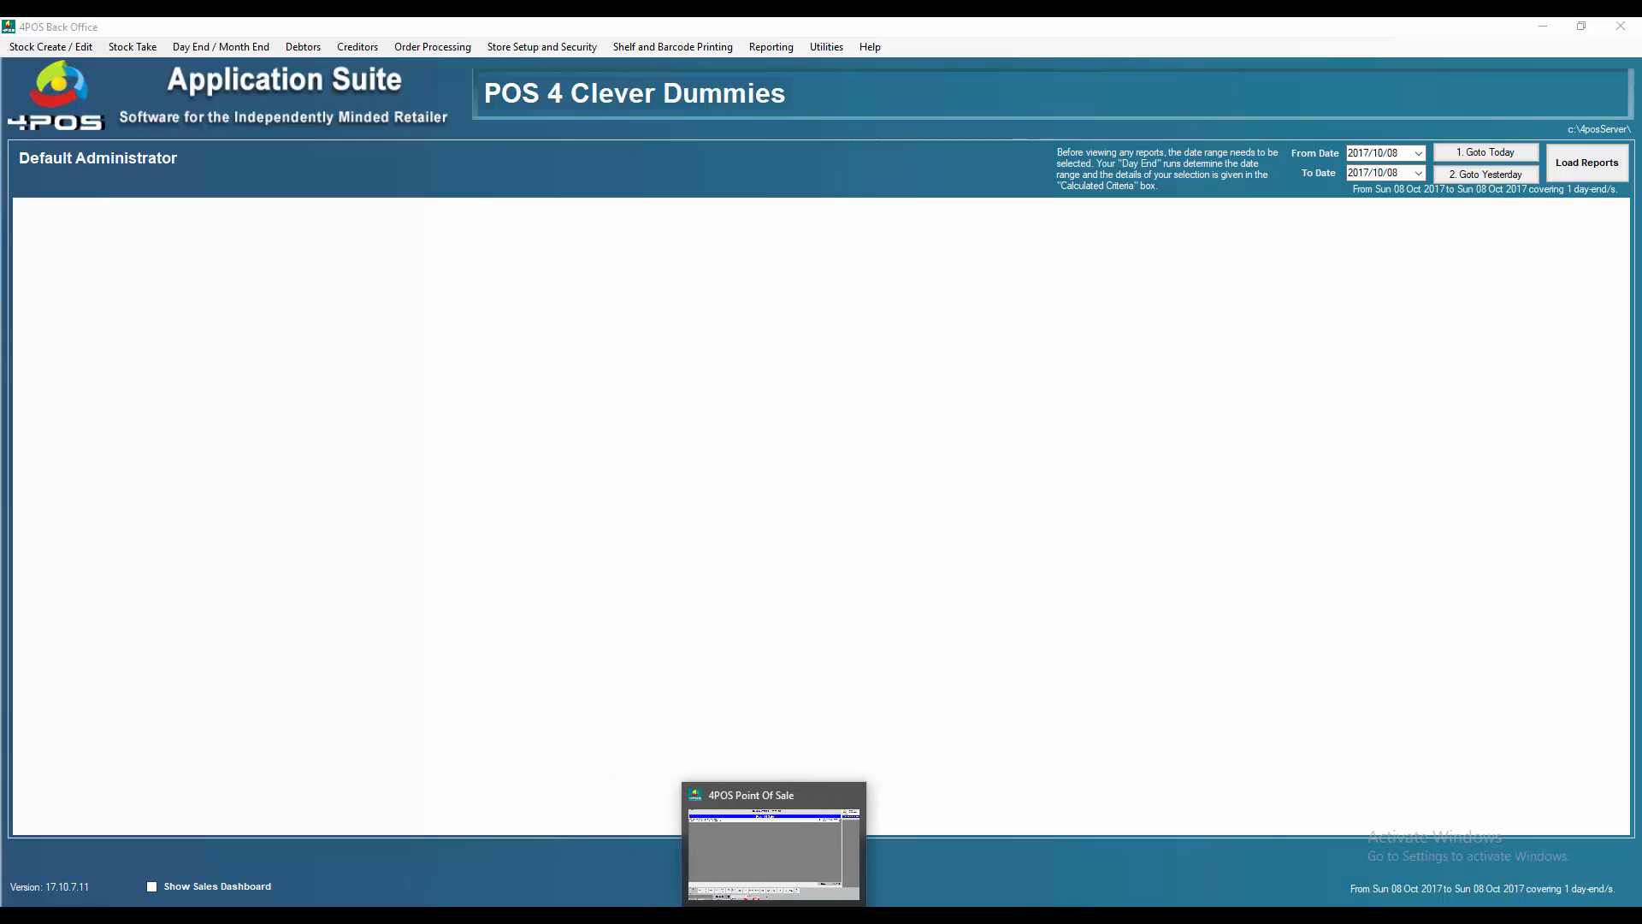
click(774, 851)
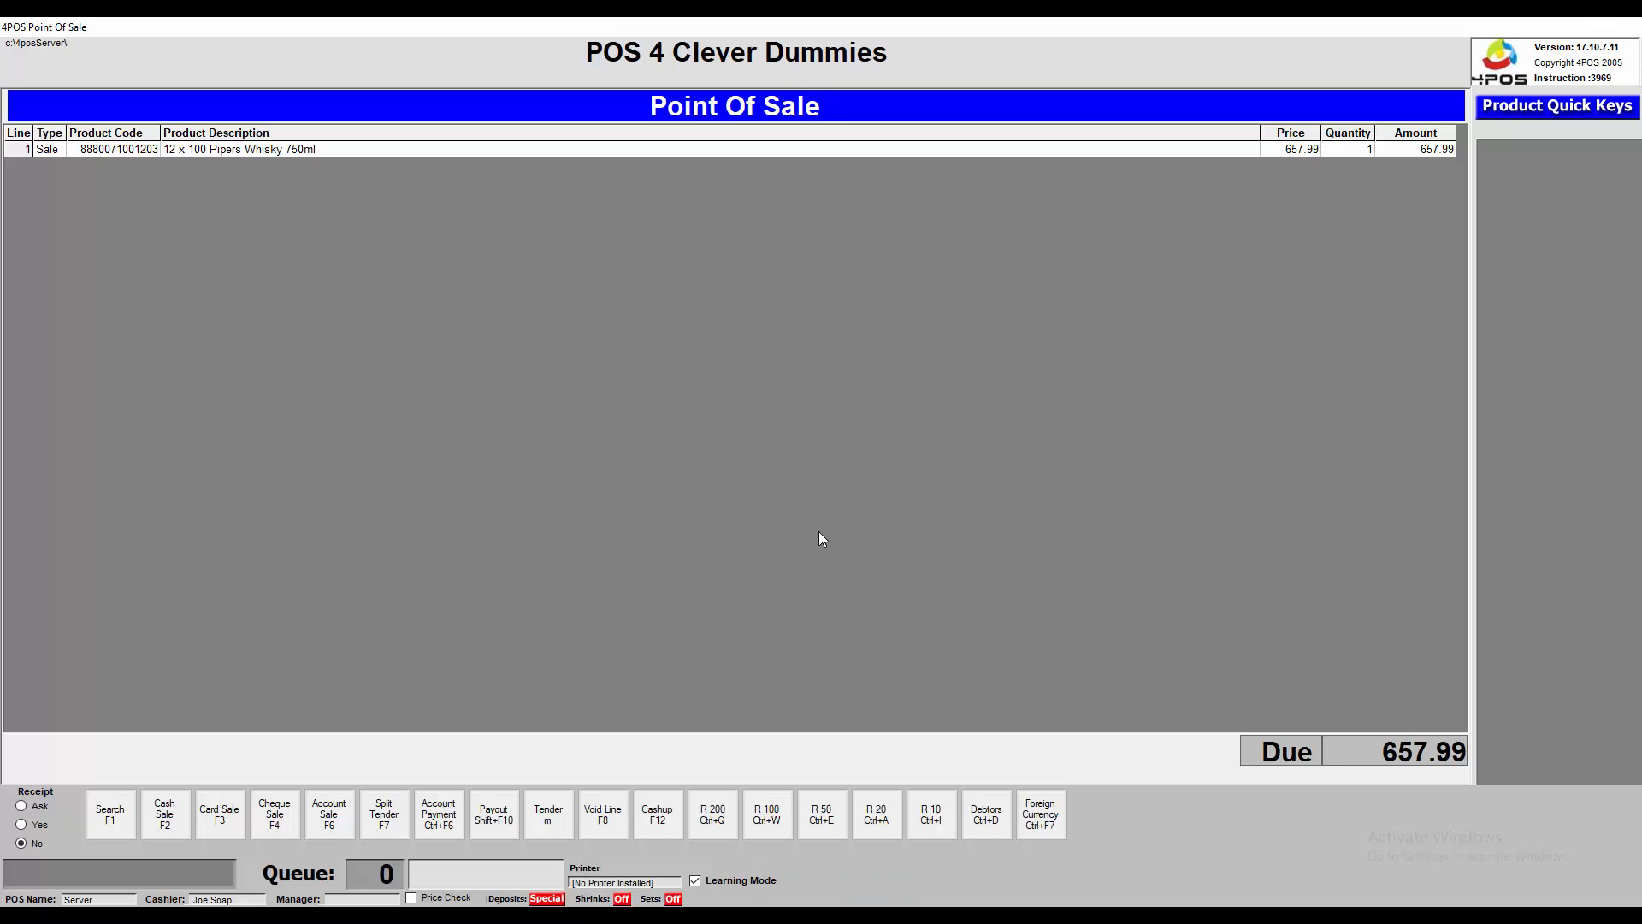
key(F2)
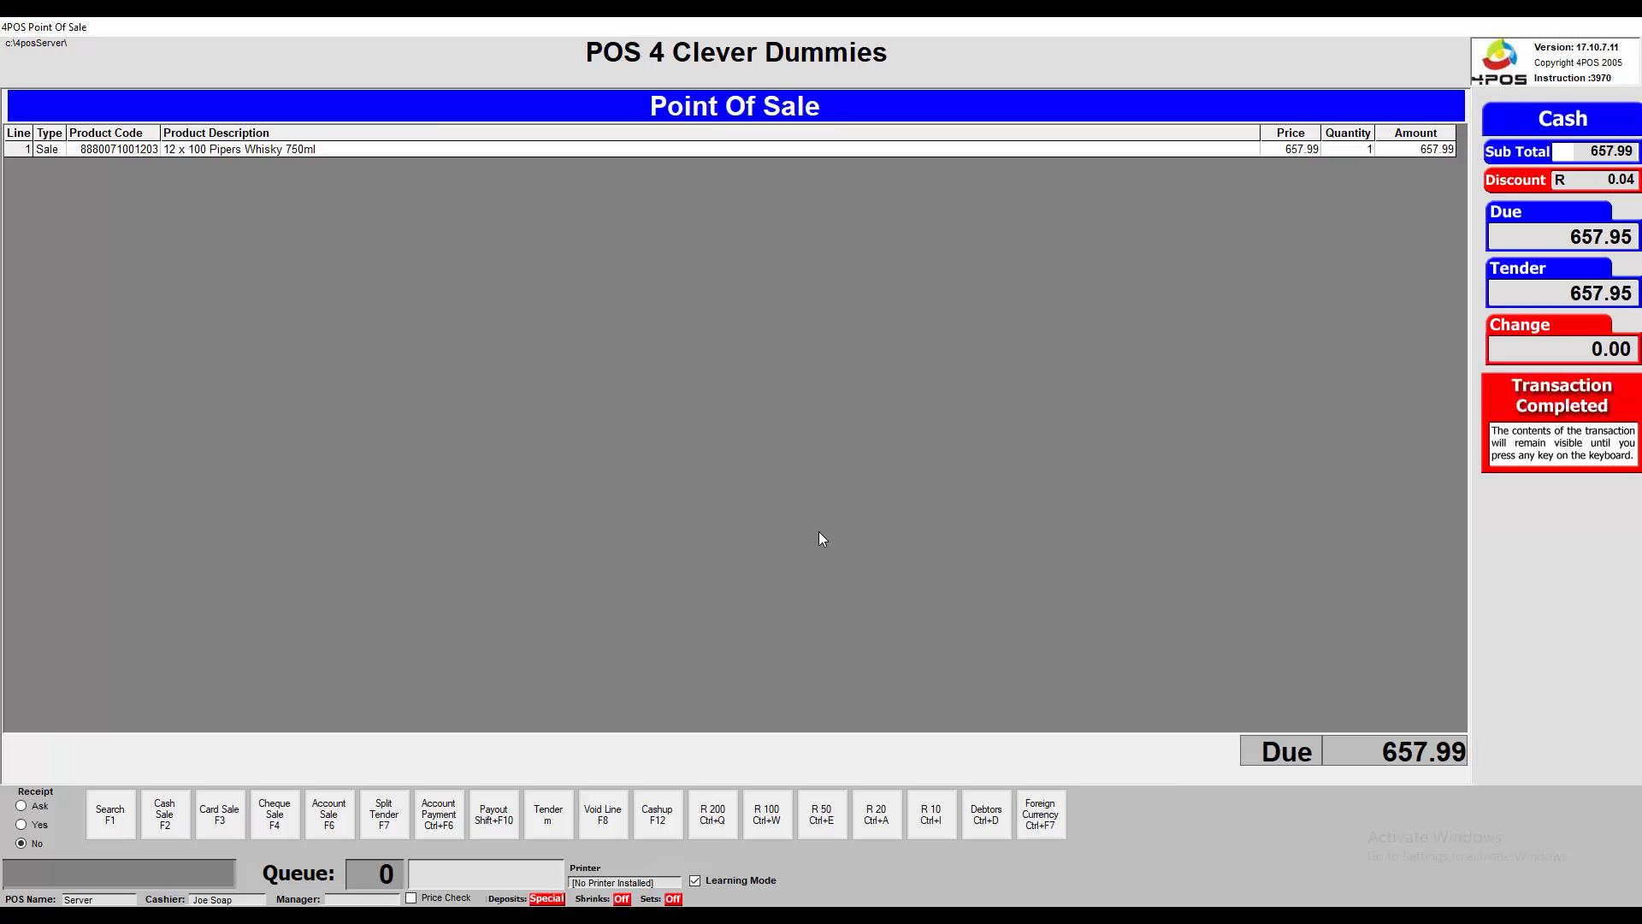
text(y)
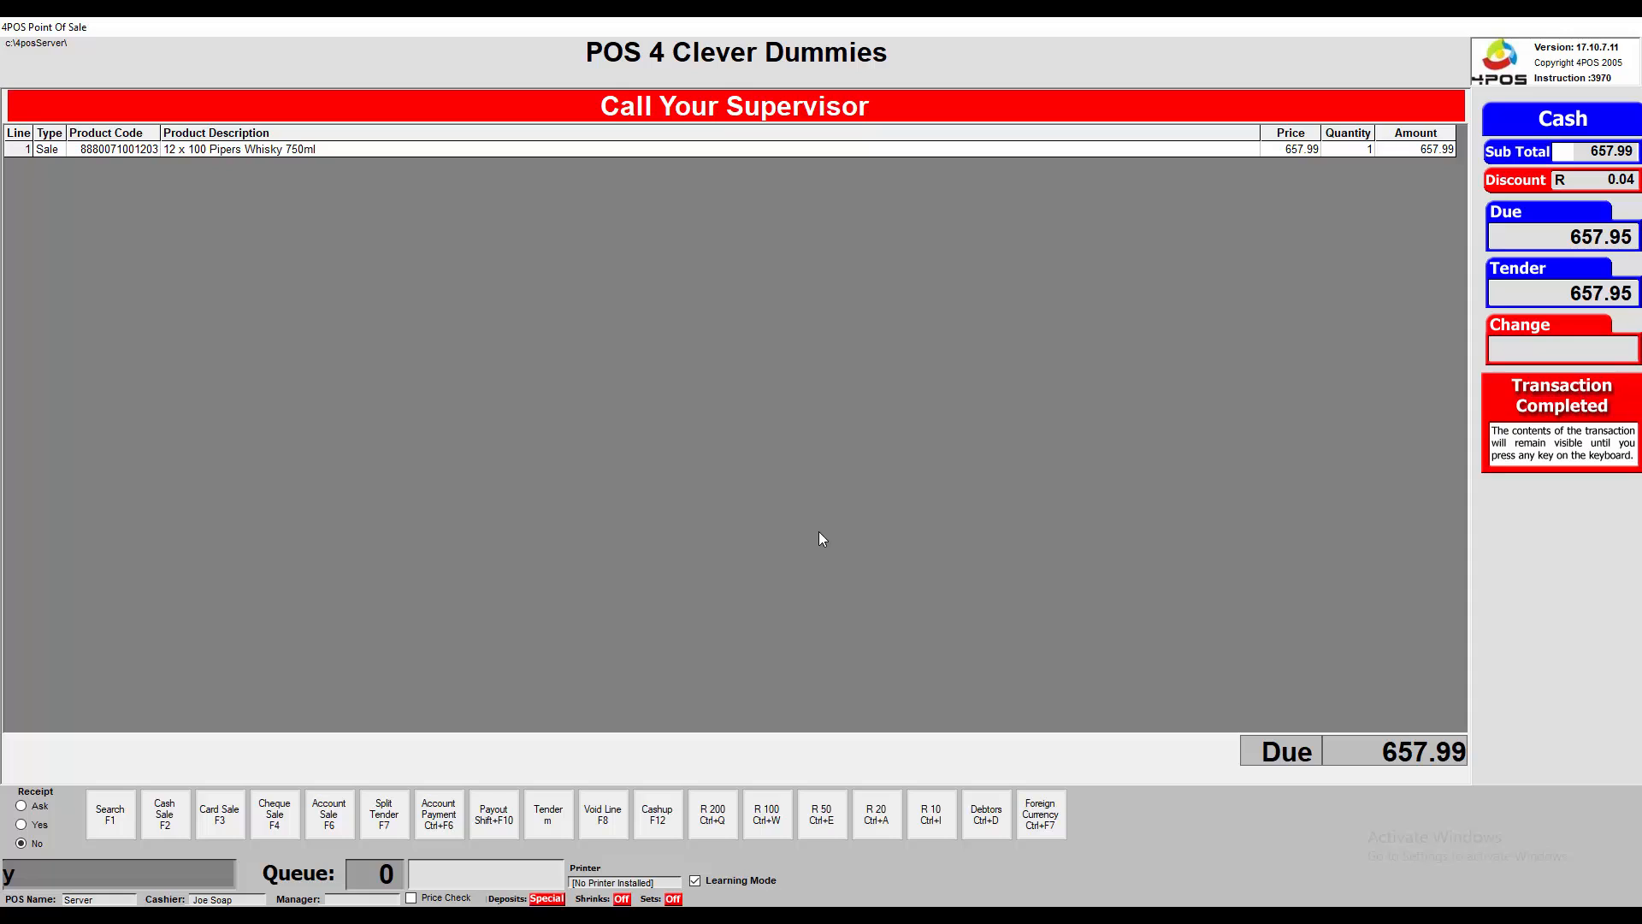
key(Escape)
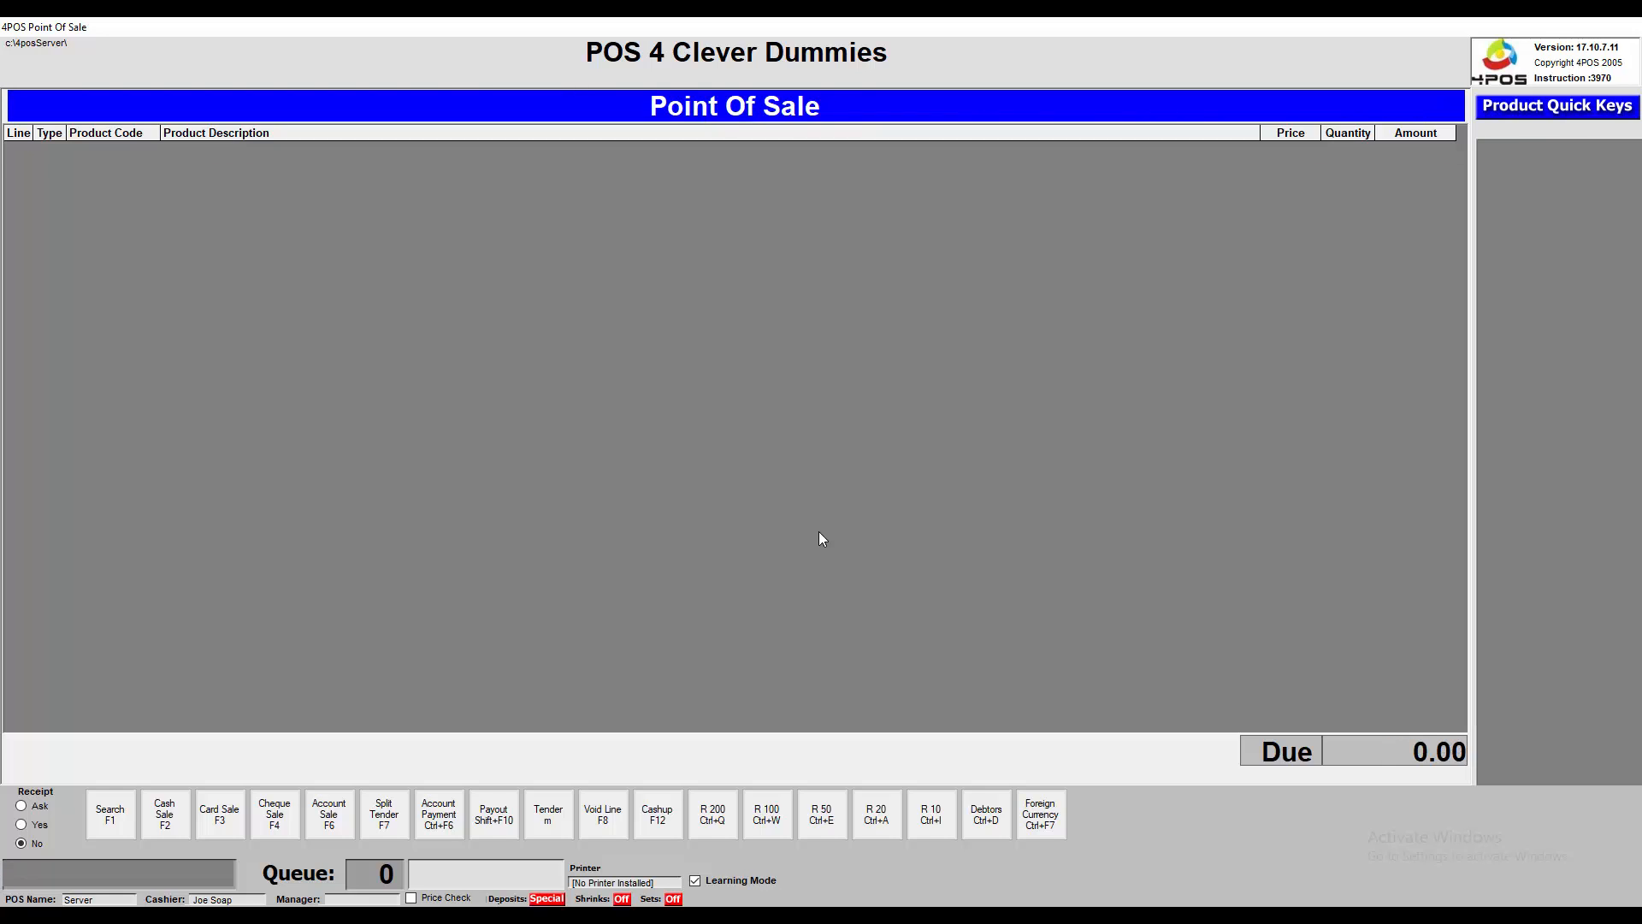
Log off the cashier, log back in with an access code, and exit to Back Office
key(Escape)
click(818, 531)
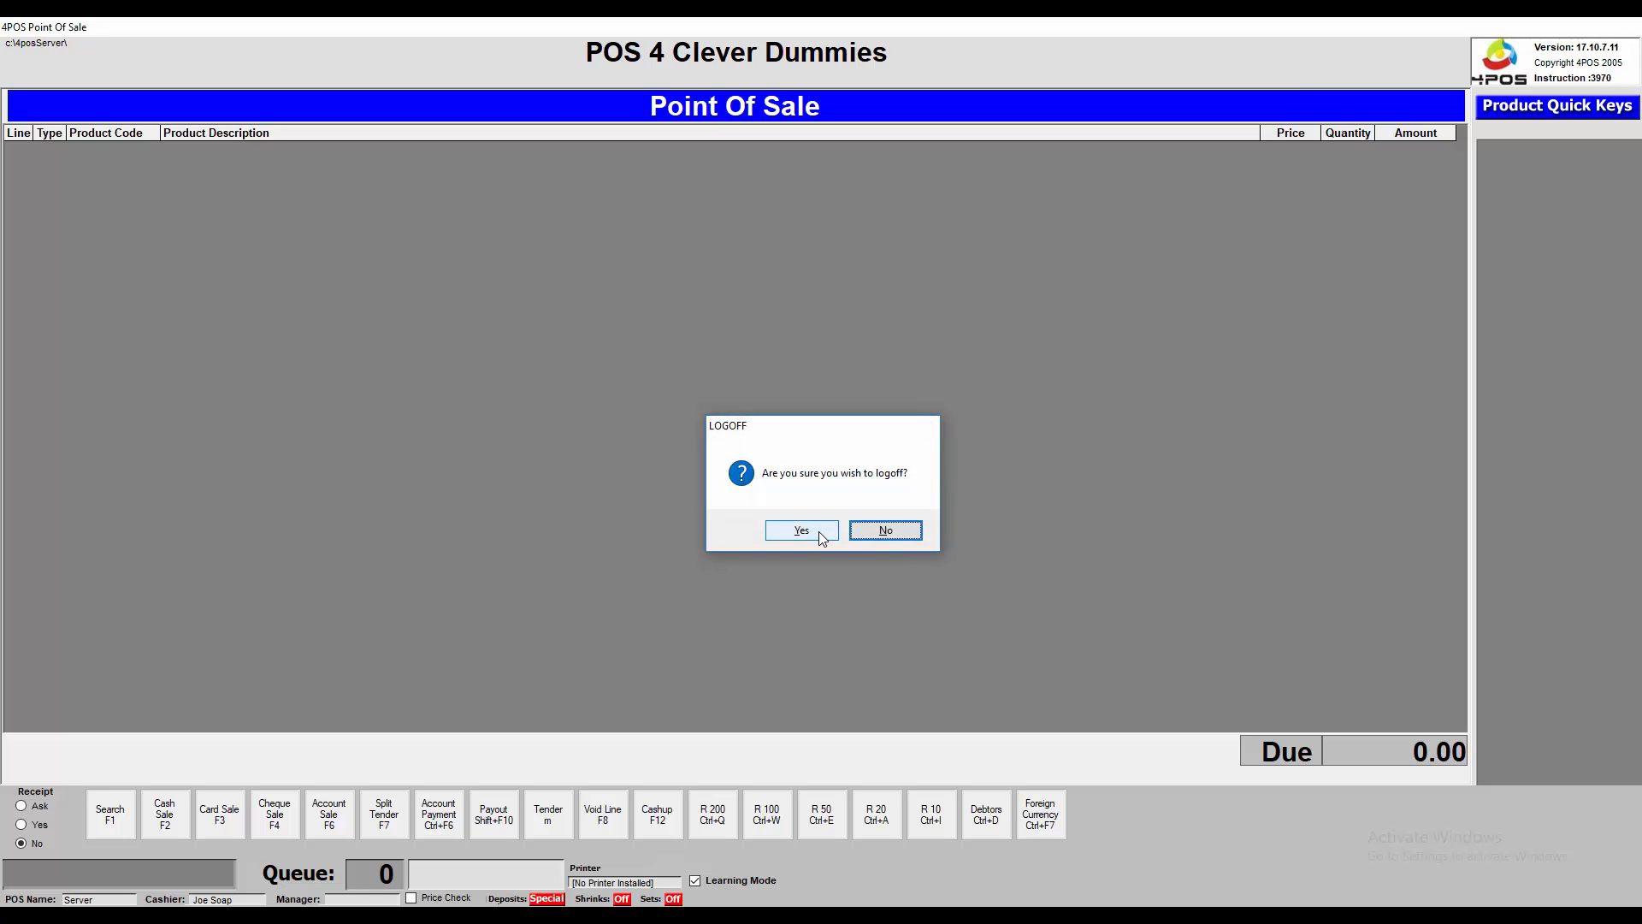
text(######)
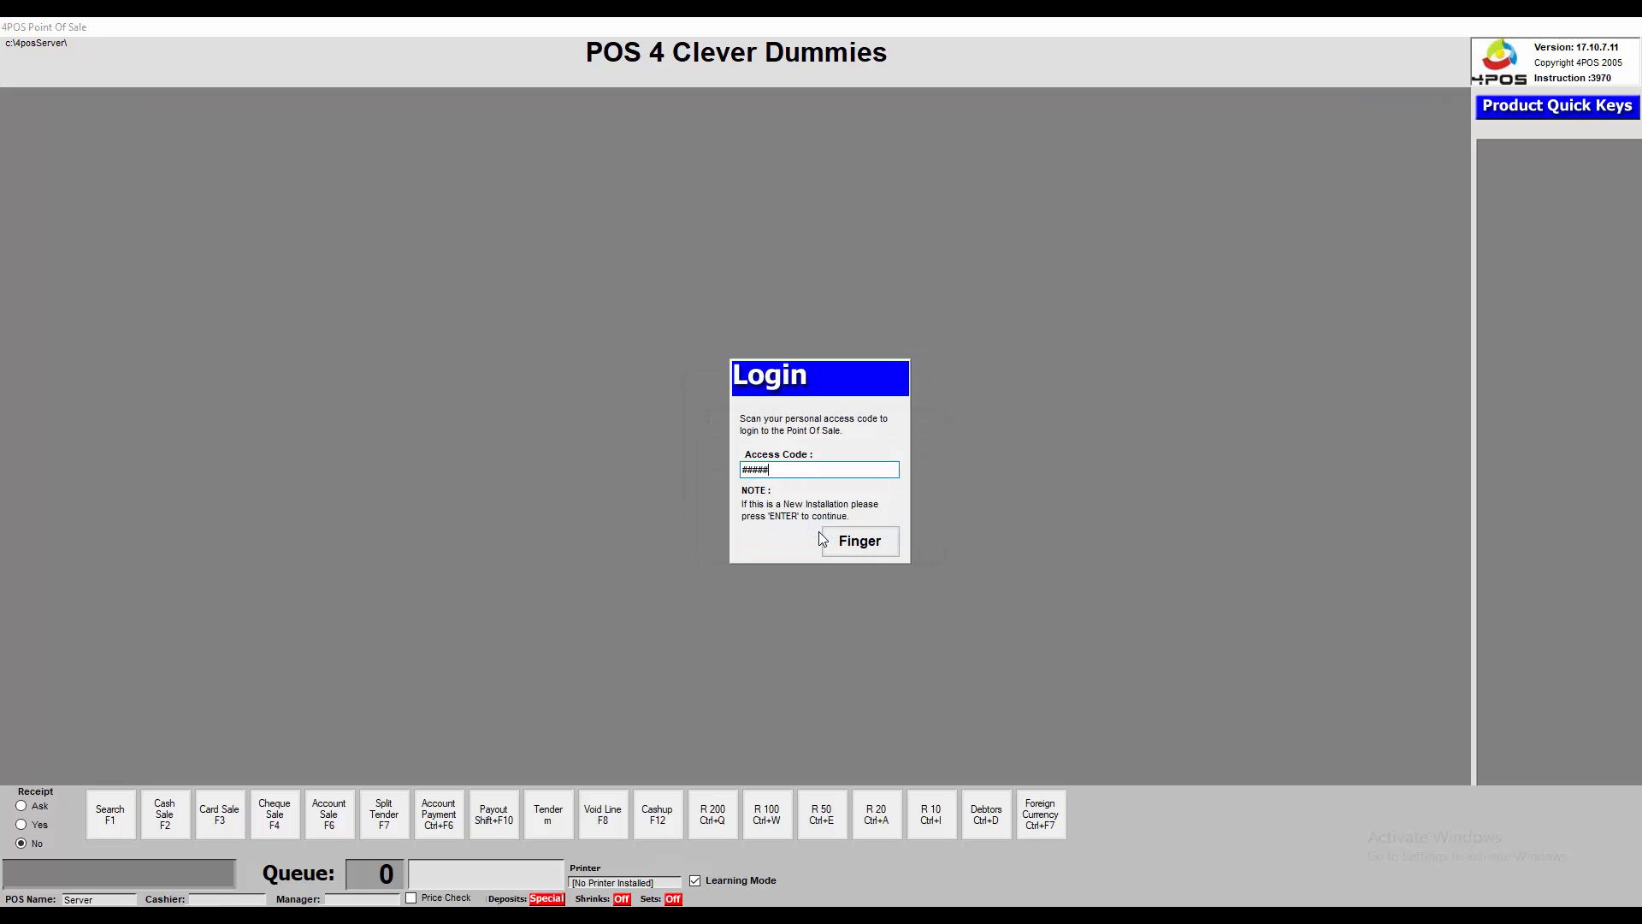
key(Return)
key(Return)
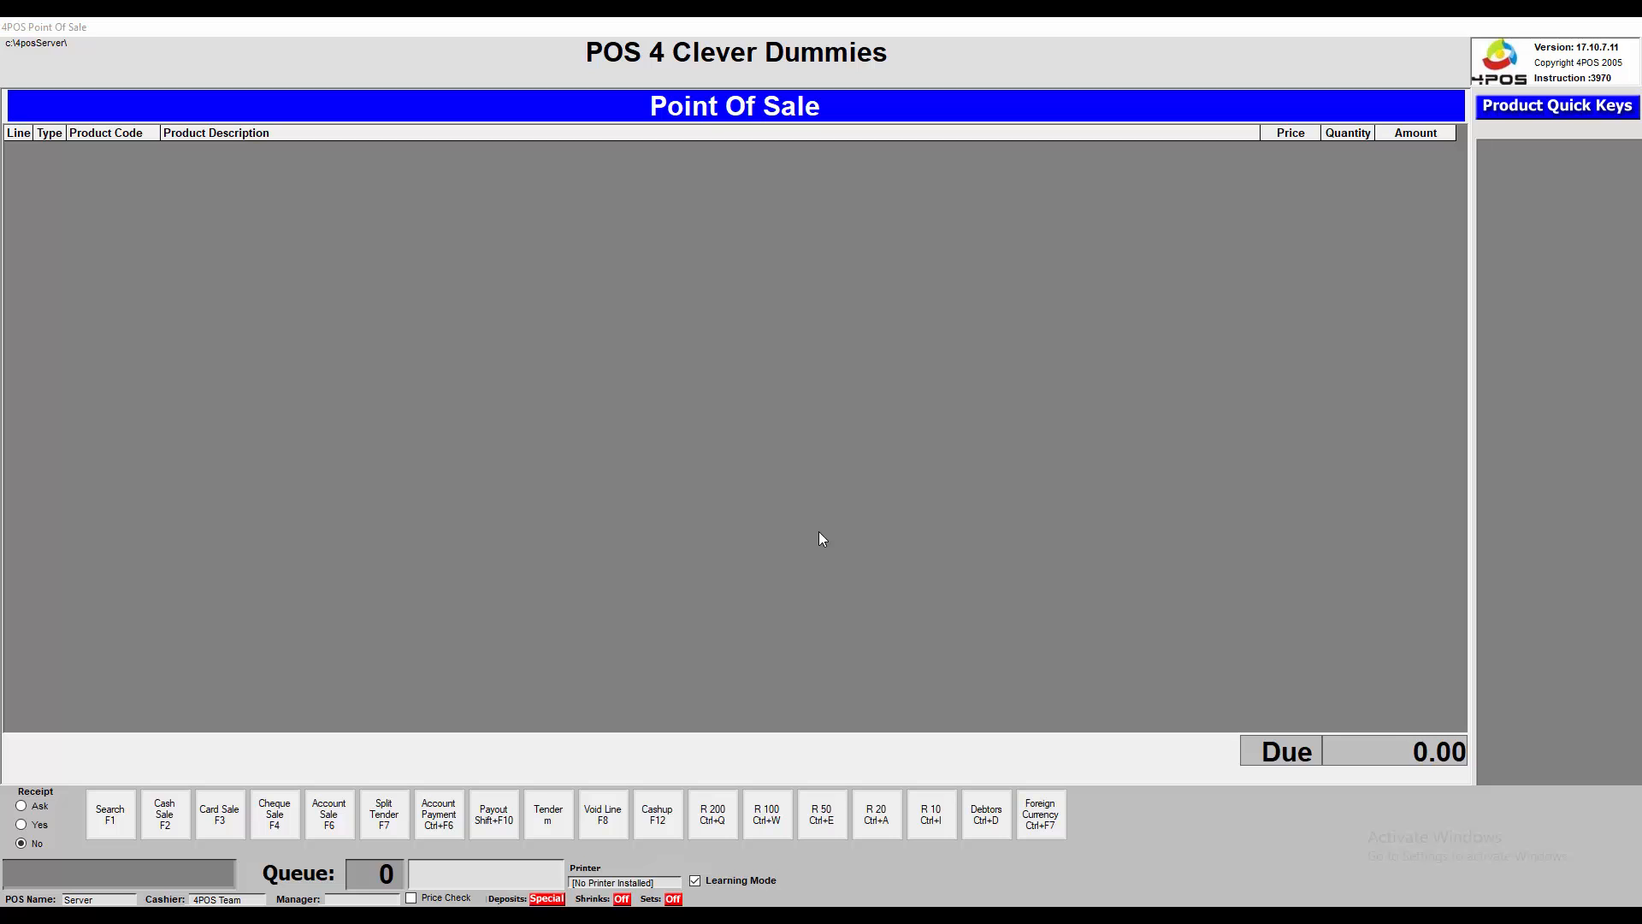
key(Escape)
click(819, 531)
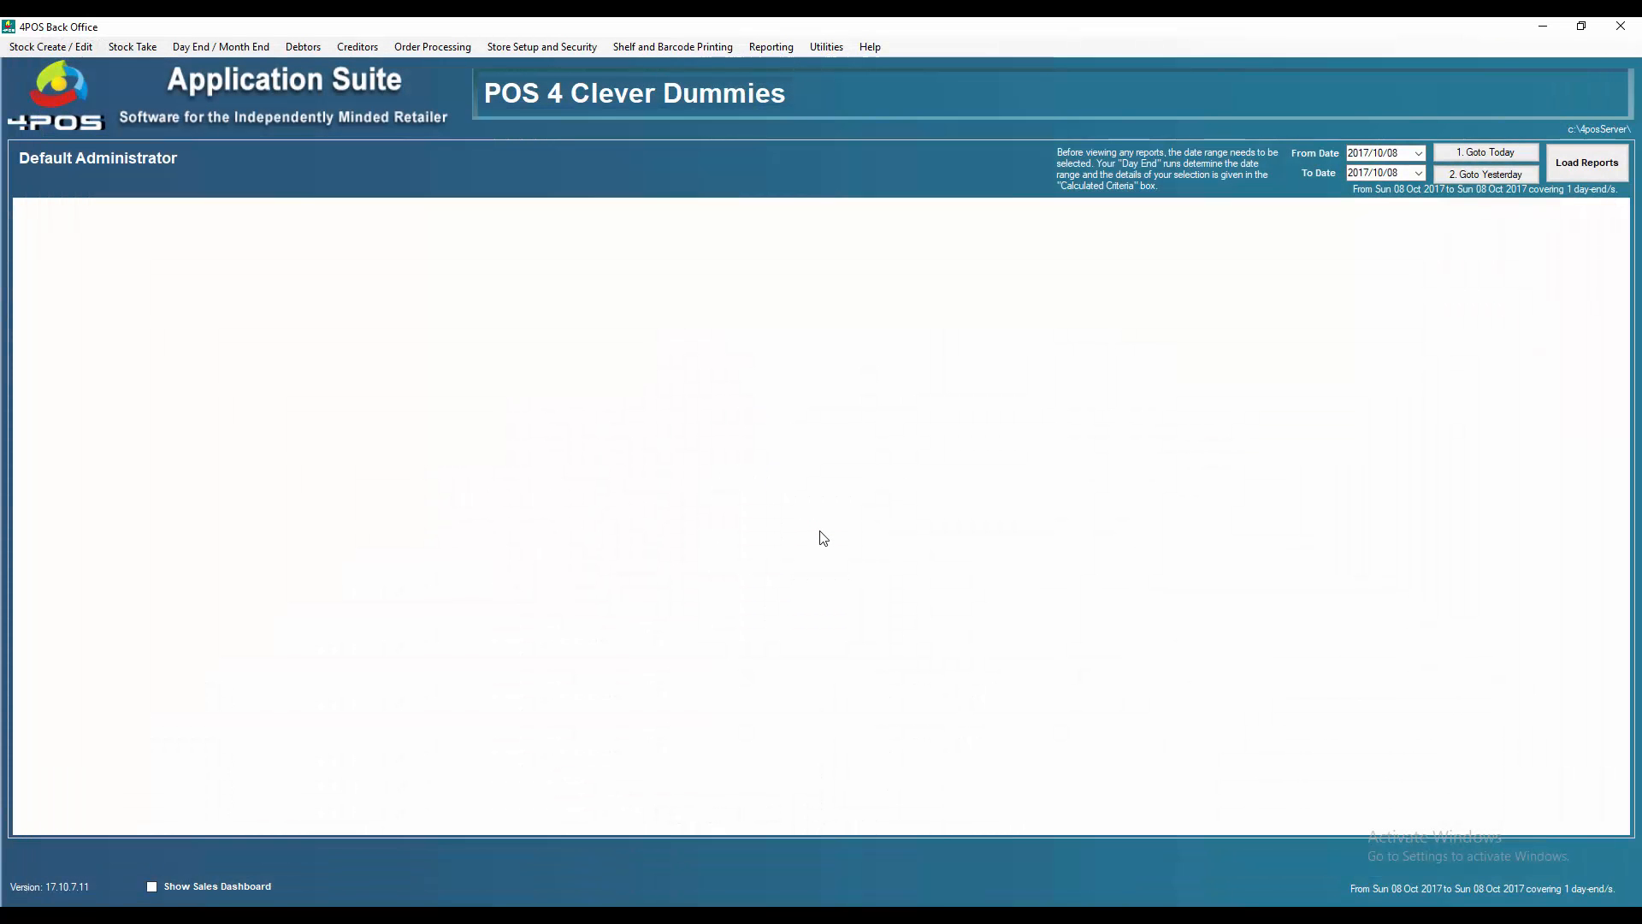
Launch 4POSTouch from the Start menu and log in with the employee password, retyping it once
click(19, 920)
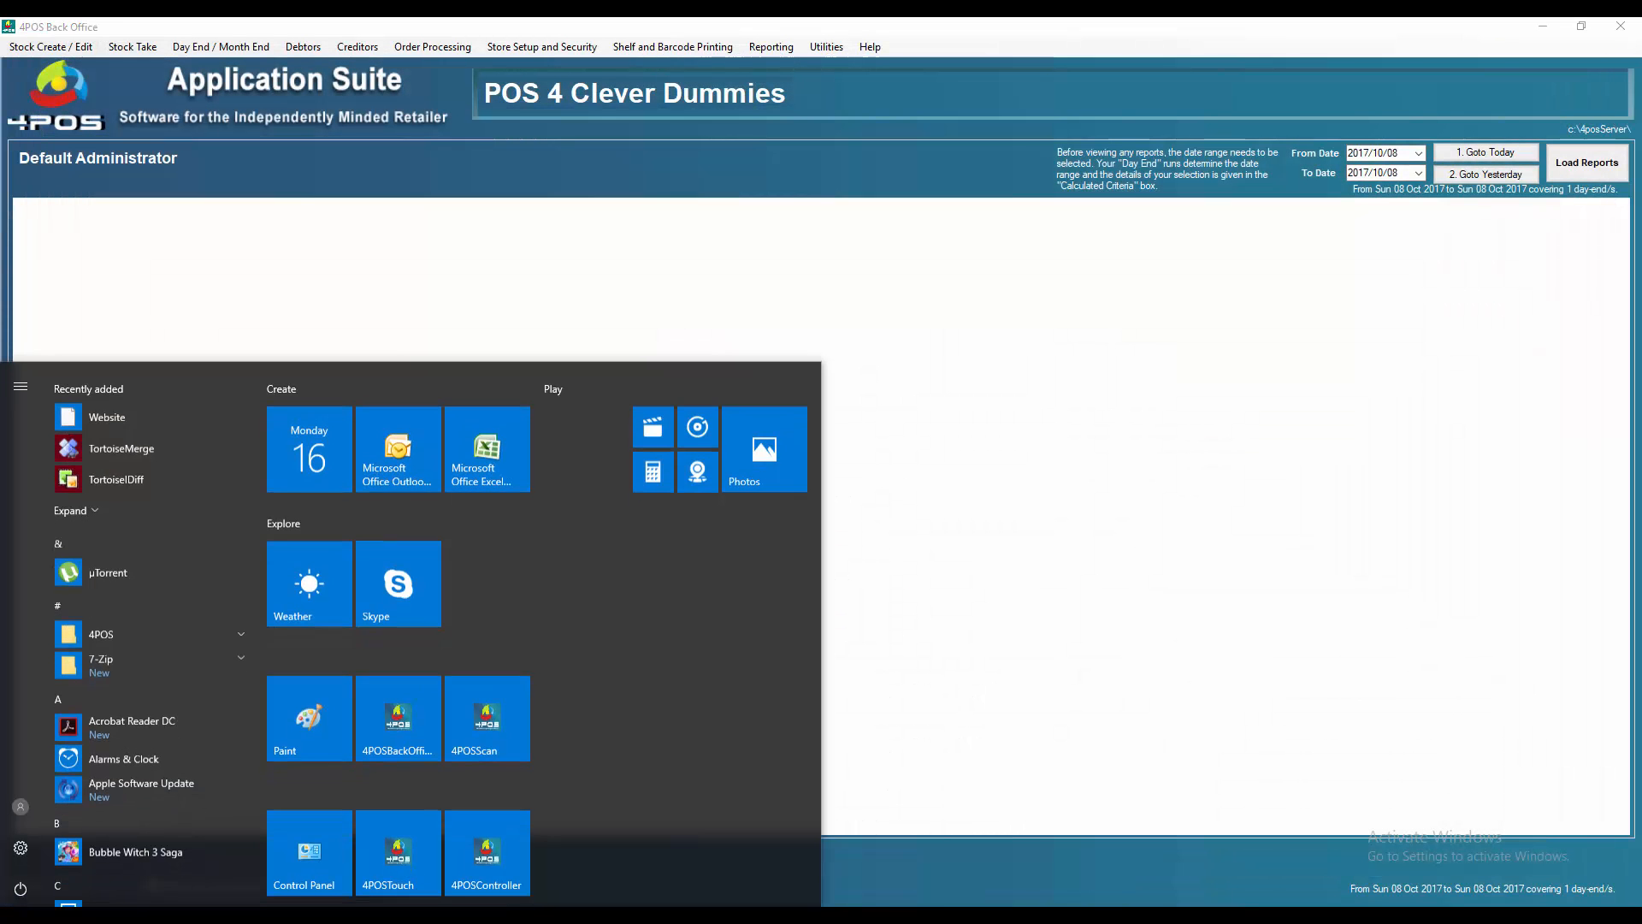
click(429, 840)
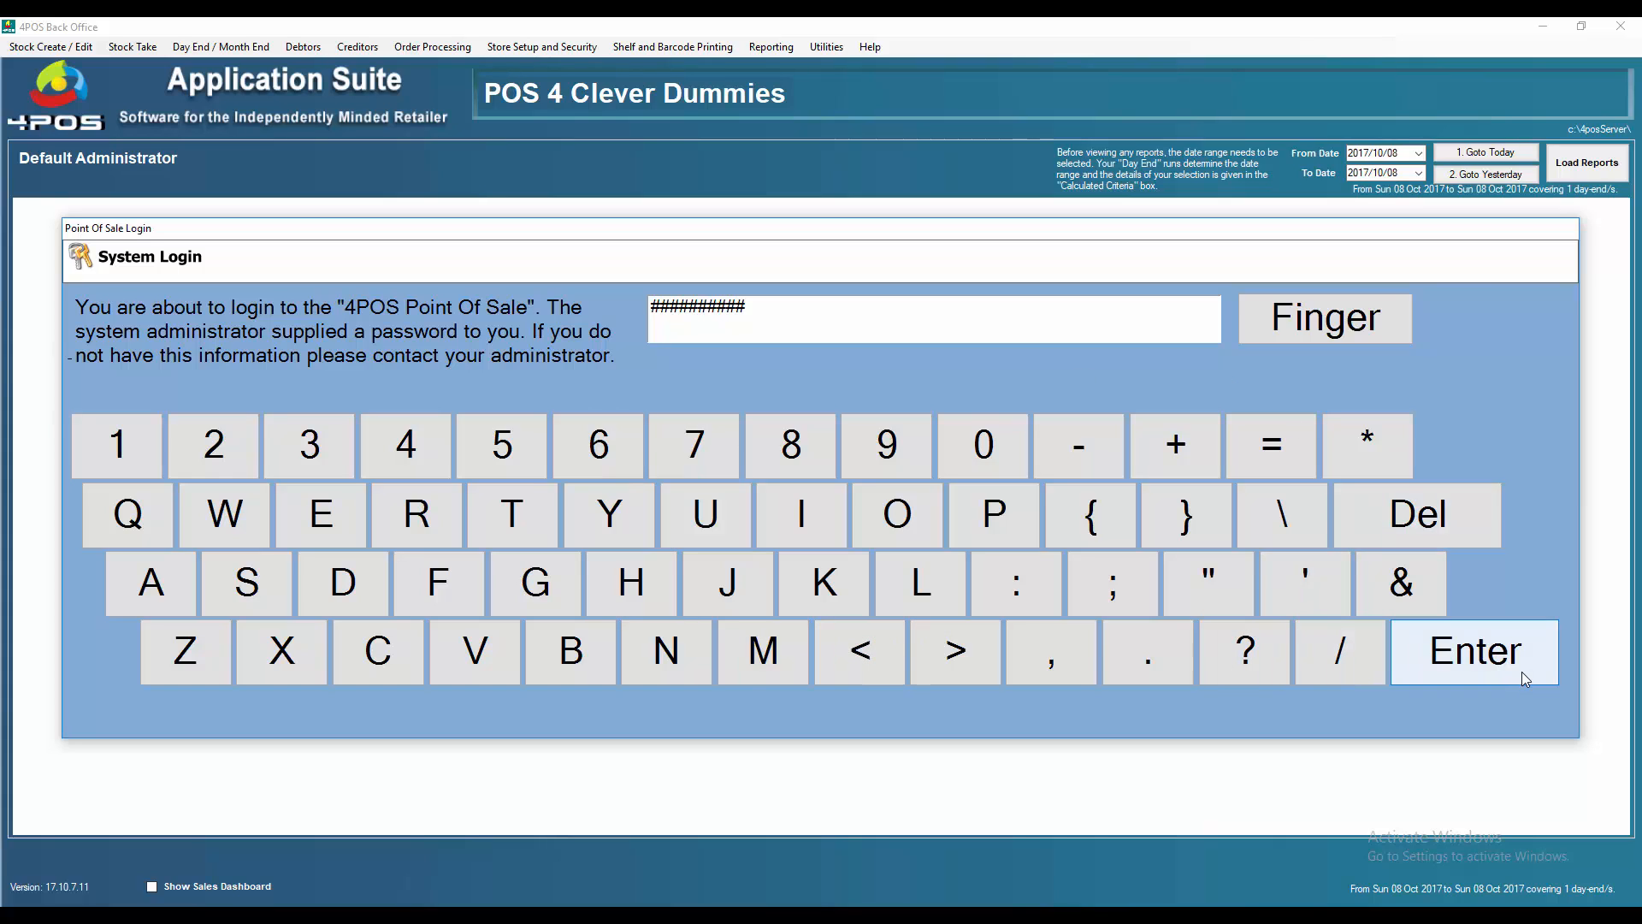
click(1402, 651)
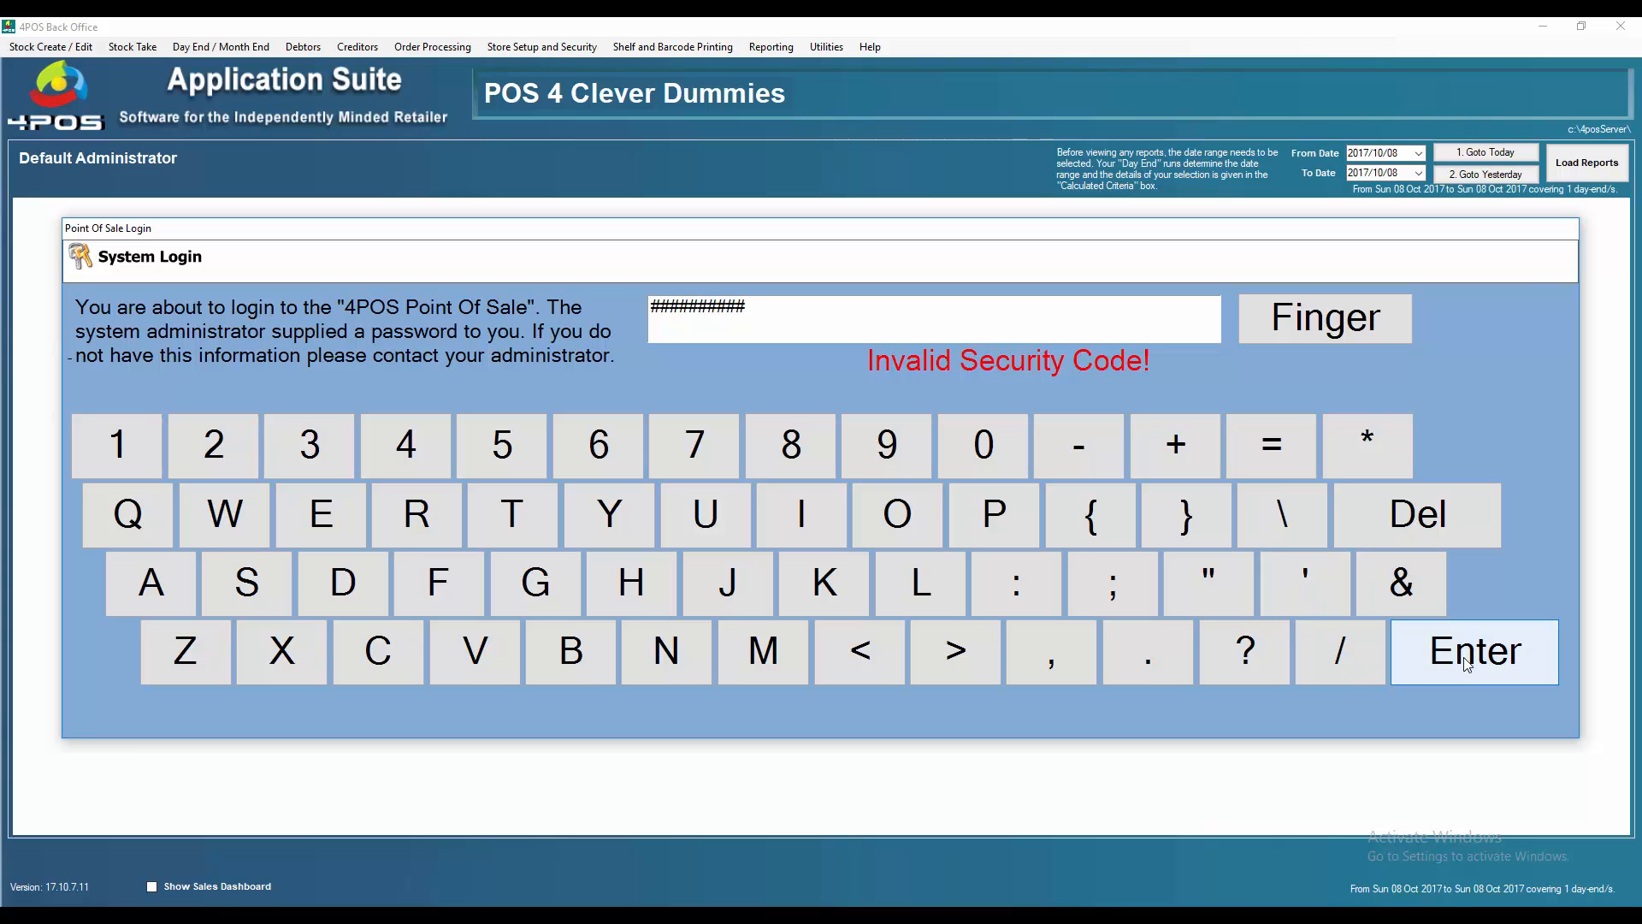
text(####)
key(BackSpace)
key(BackSpace)
key(BackSpace)
key(BackSpace)
text(####)
key(Return)
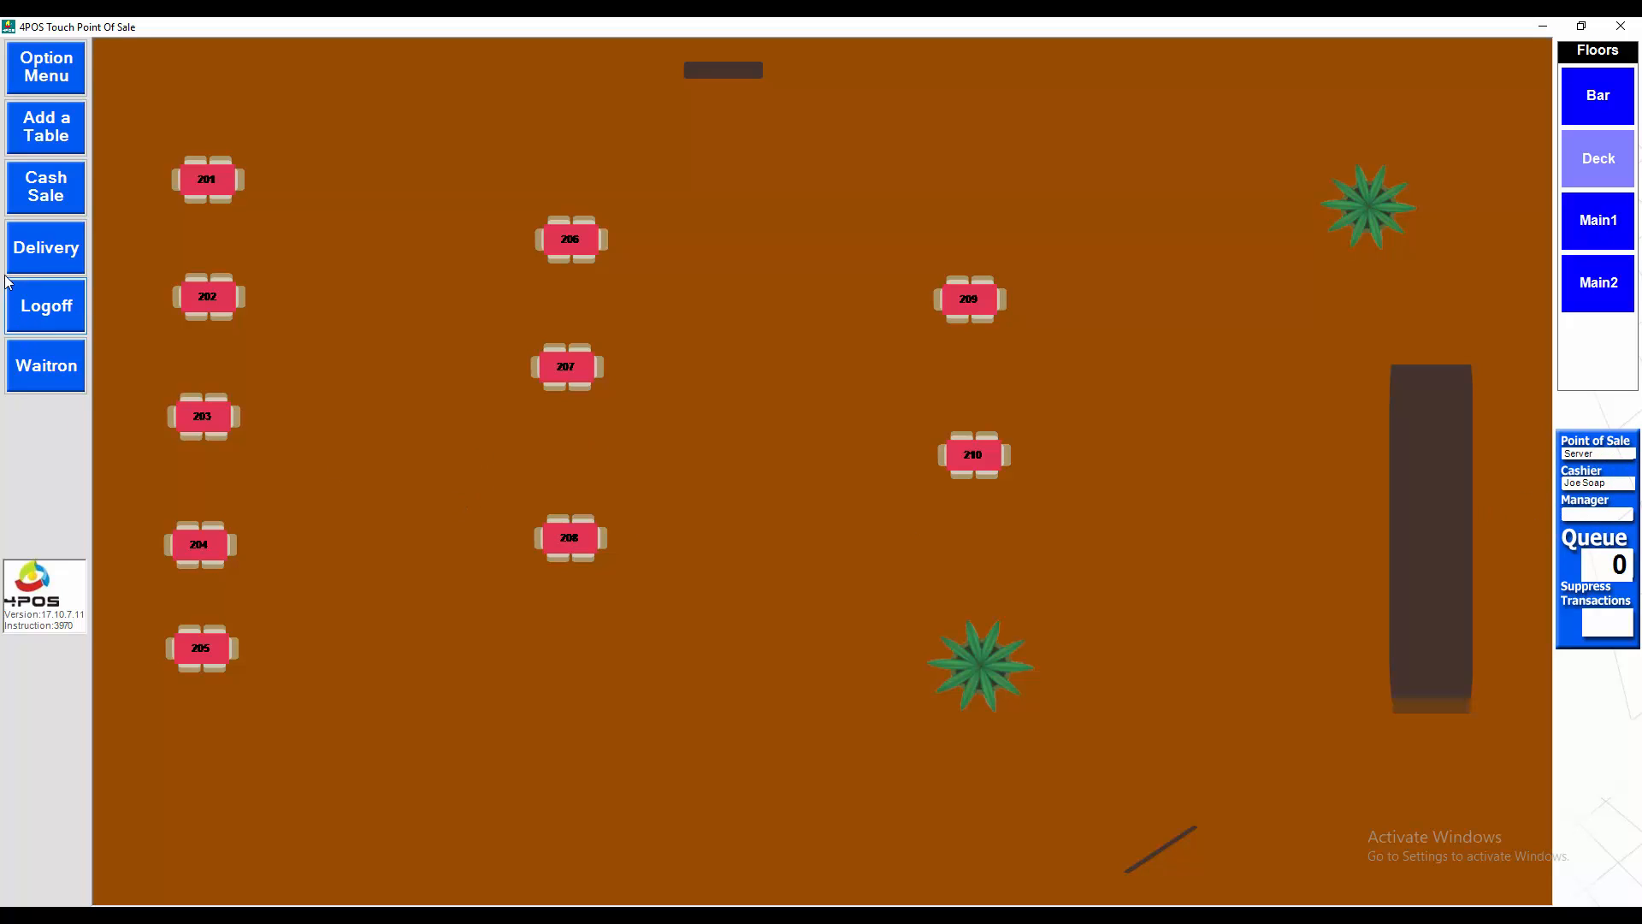
Open table 201 for 5 guests, add one Bangers & Mash & Gravy at 55.00, and finish
click(223, 183)
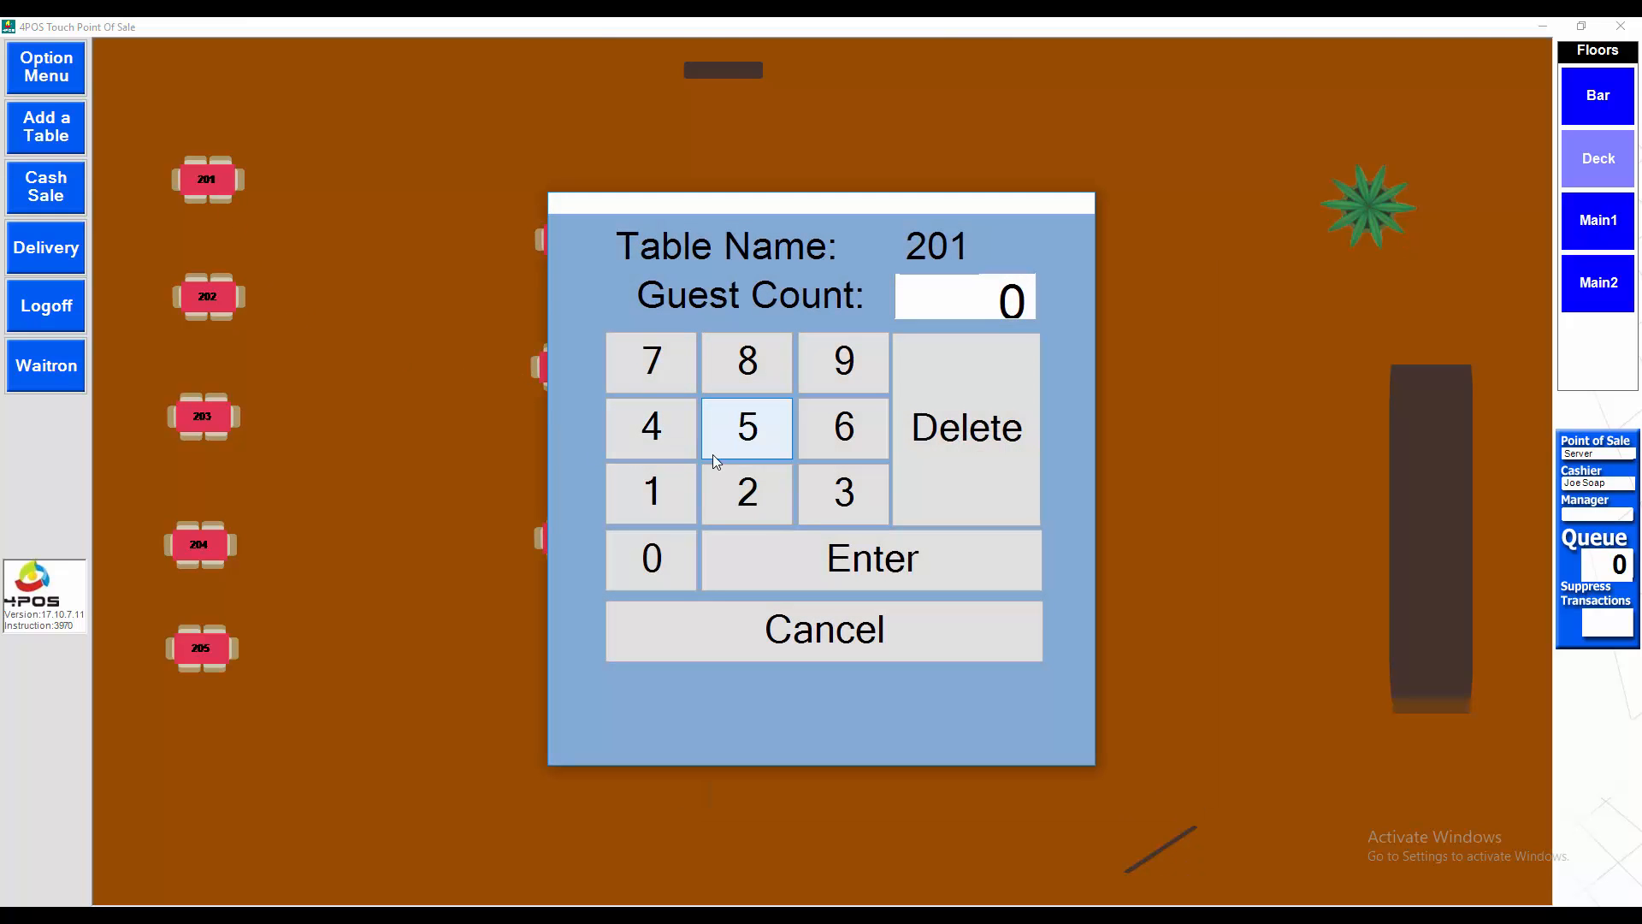
click(737, 430)
click(773, 539)
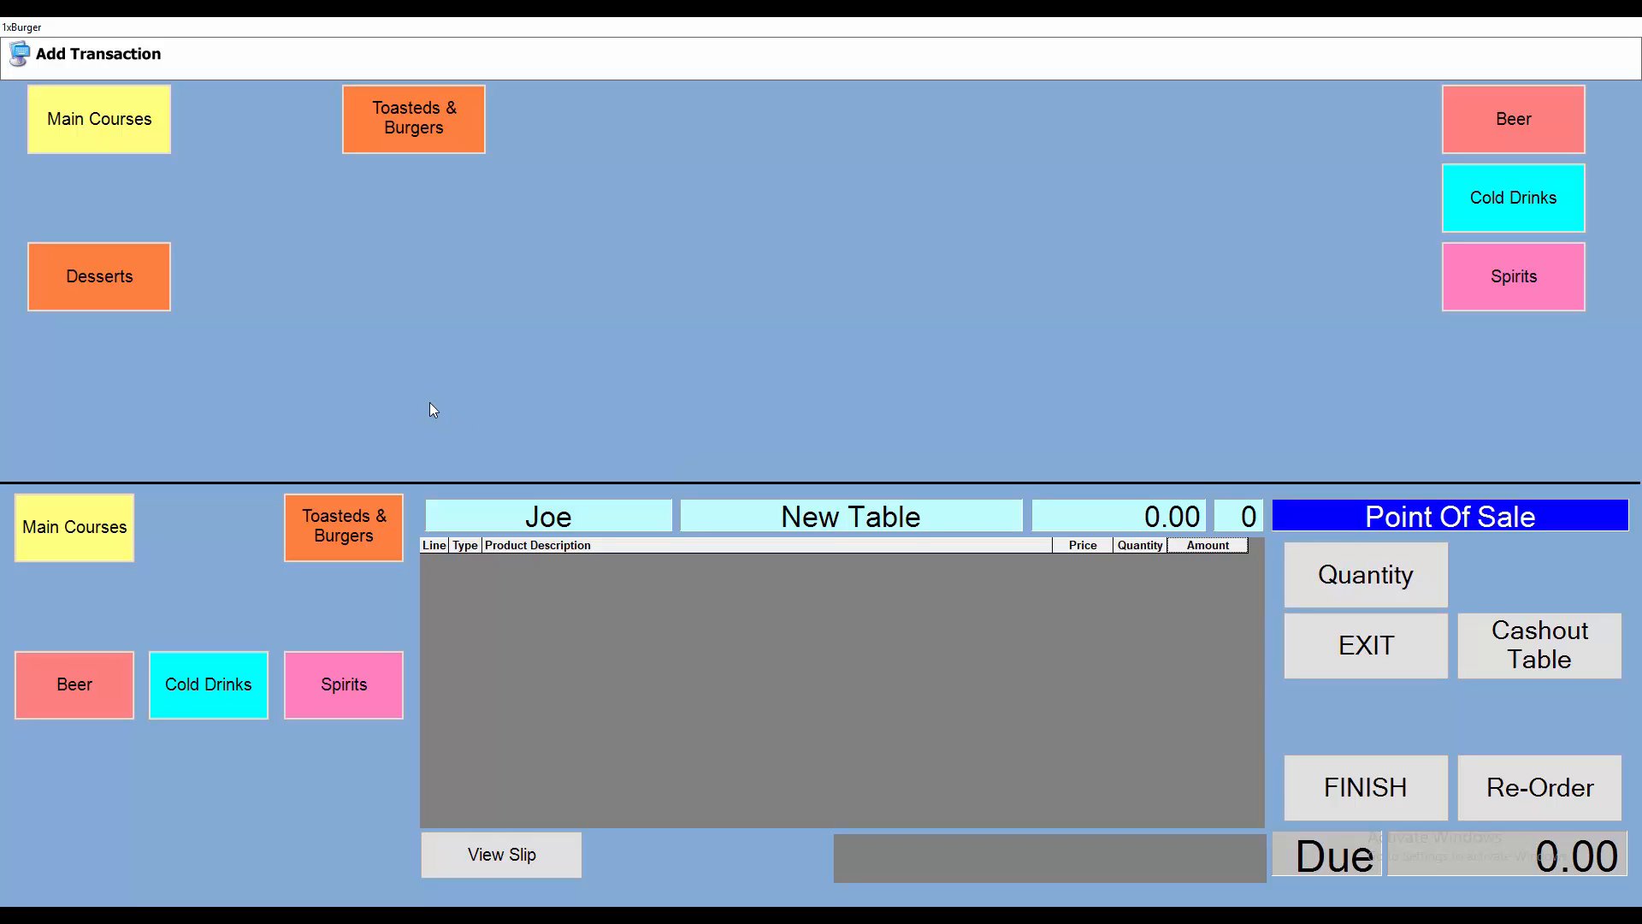
click(107, 127)
click(115, 212)
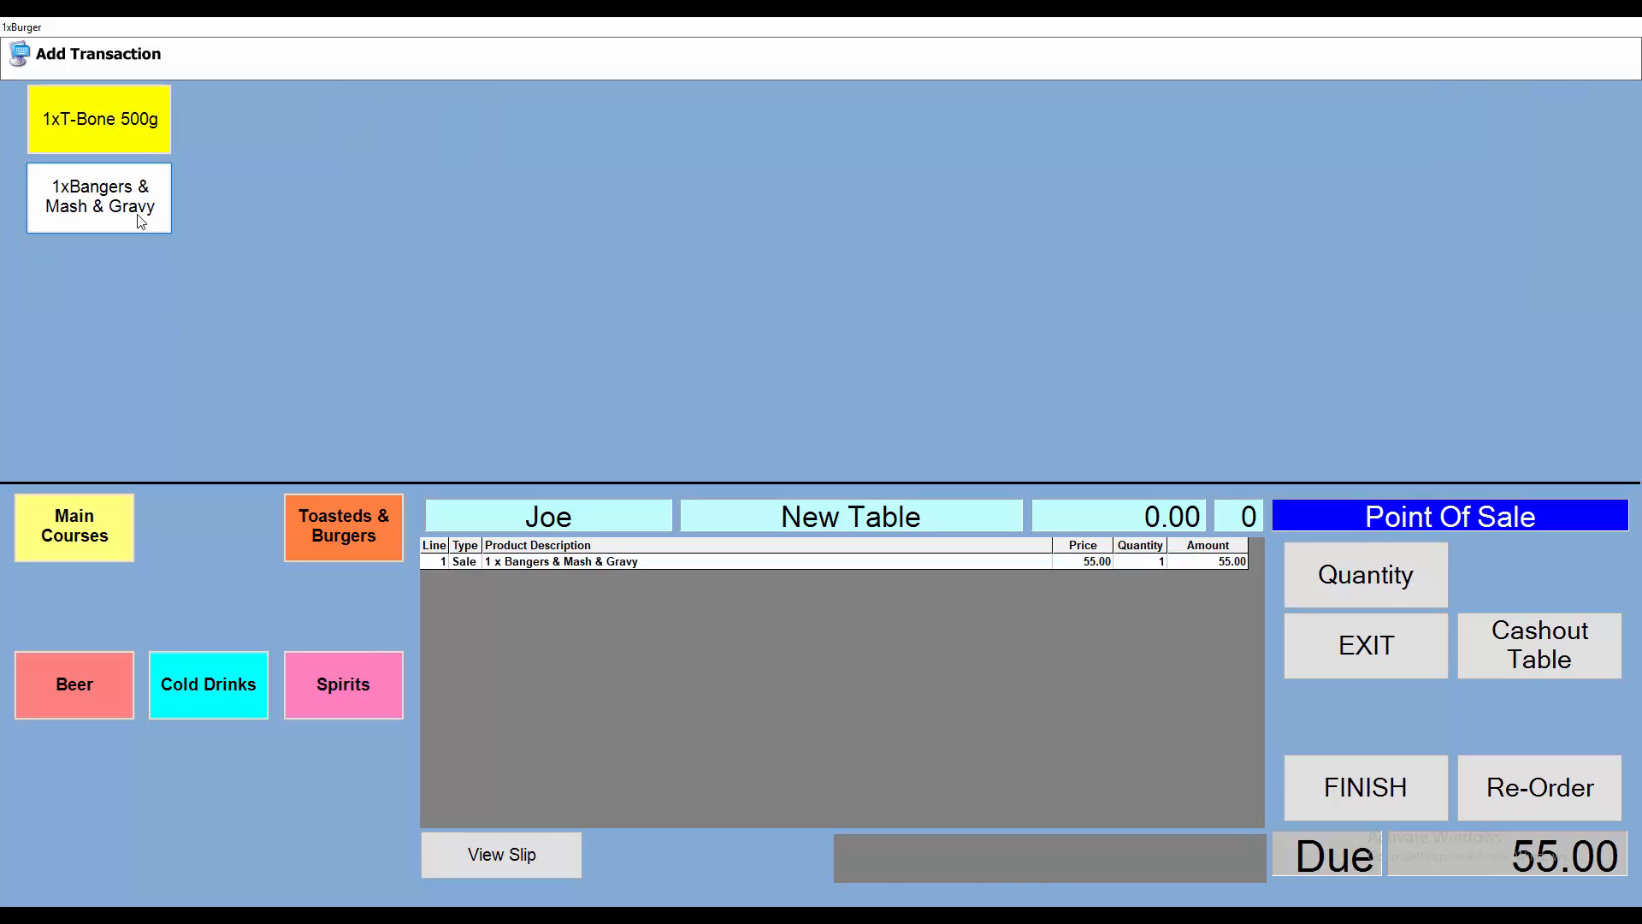
click(1439, 802)
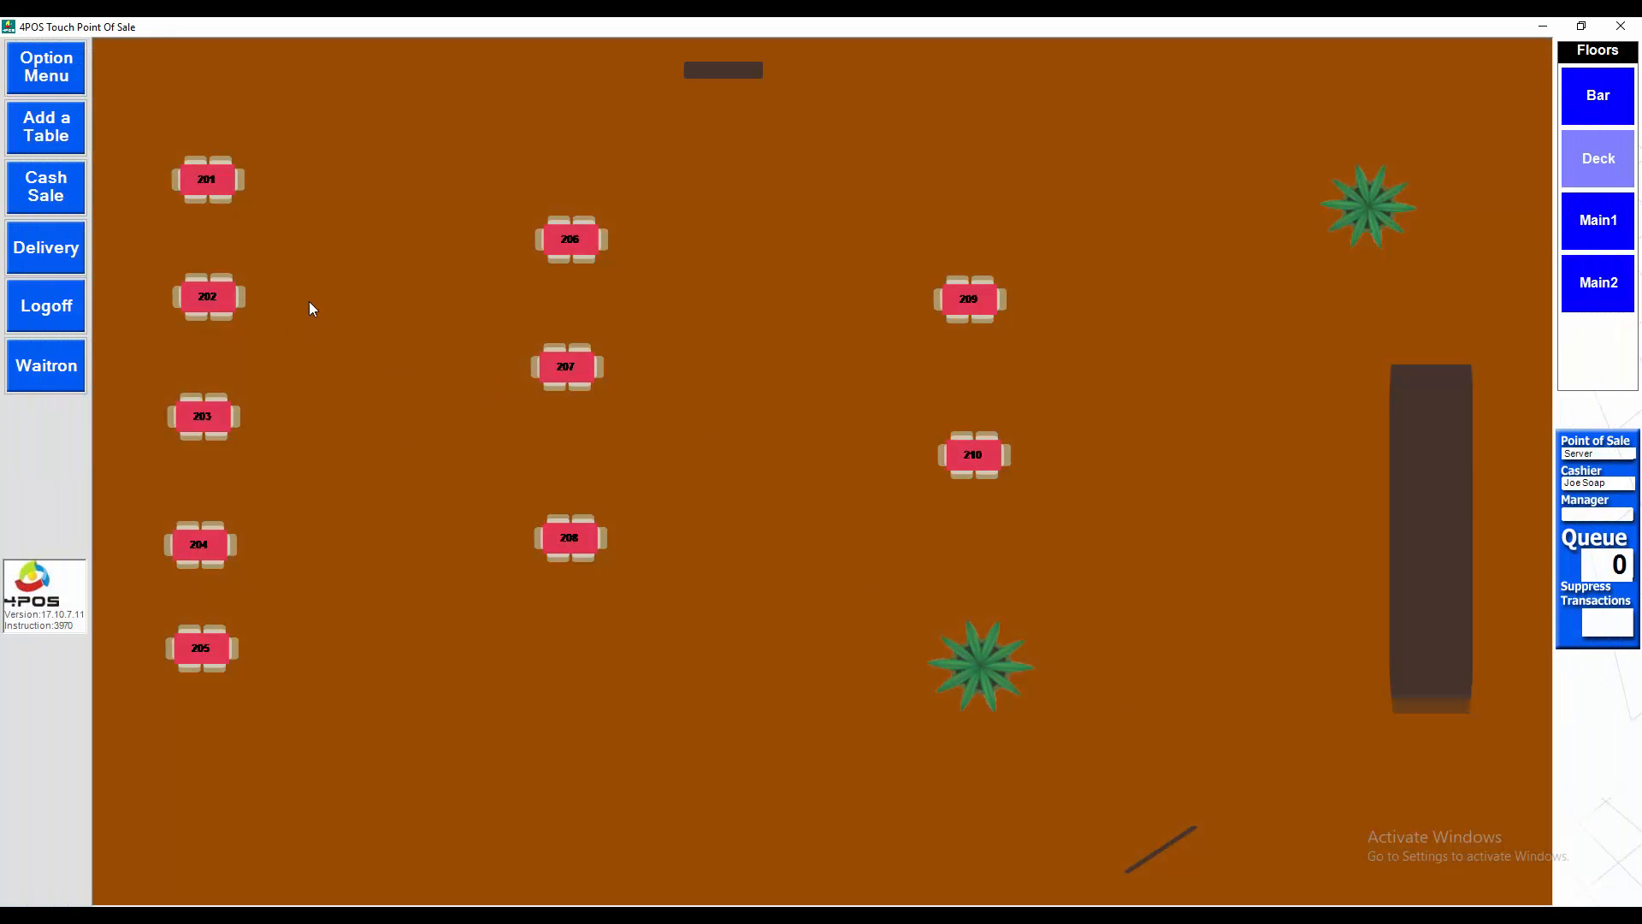
Reopen table 201, dismiss the guest count prompt, and choose Edit Transaction with a supervisor override code
click(206, 177)
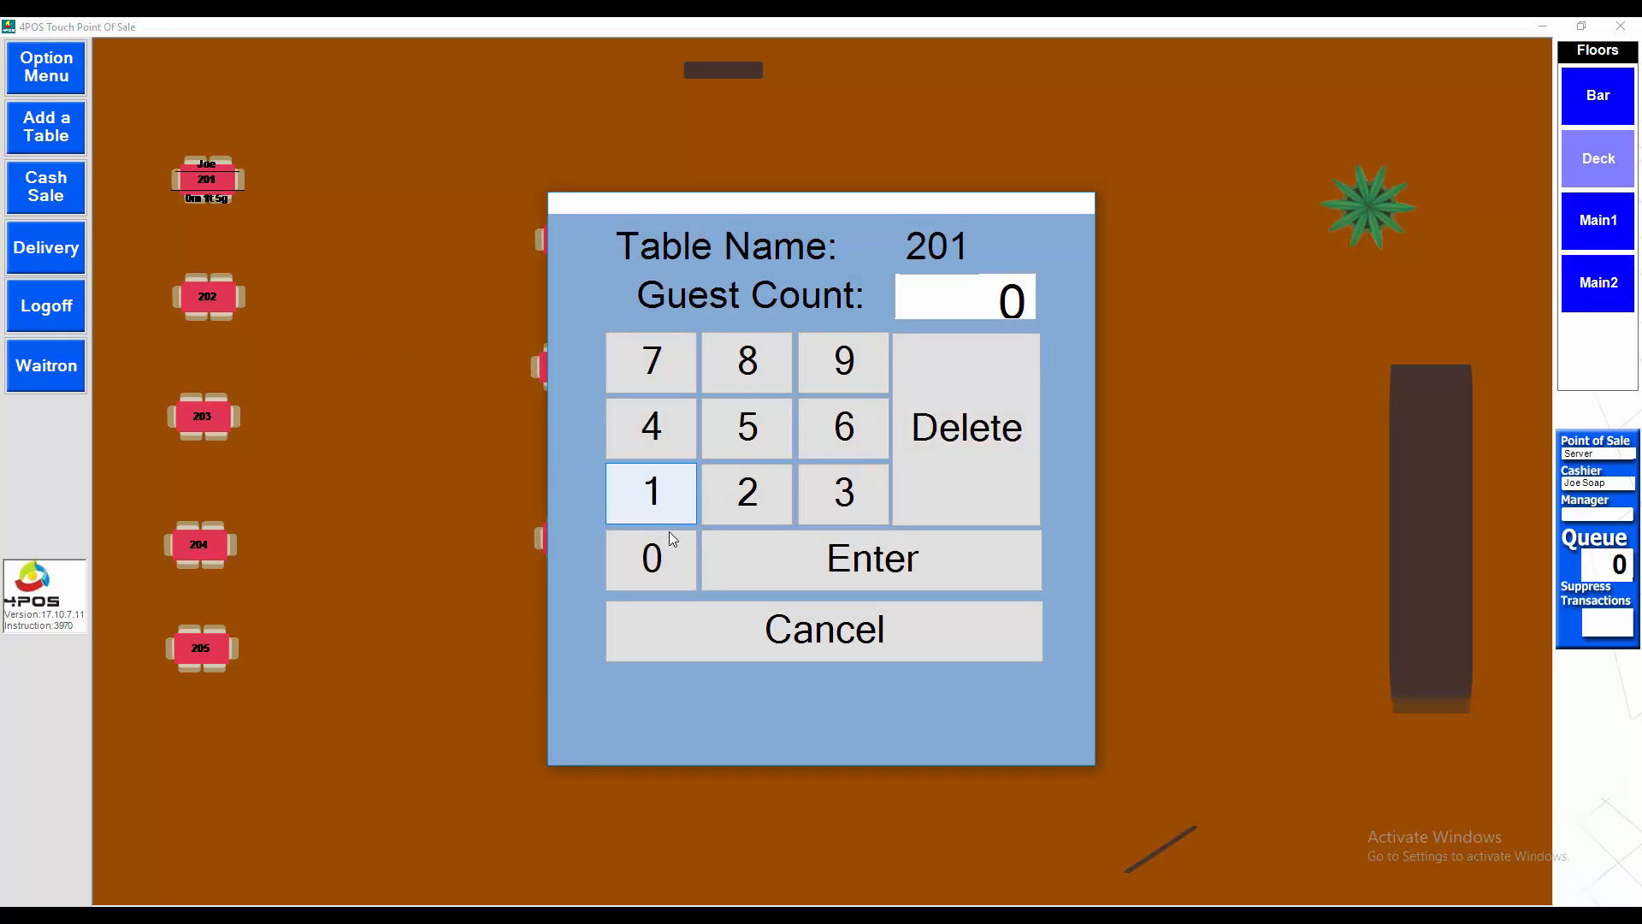
click(749, 492)
click(824, 558)
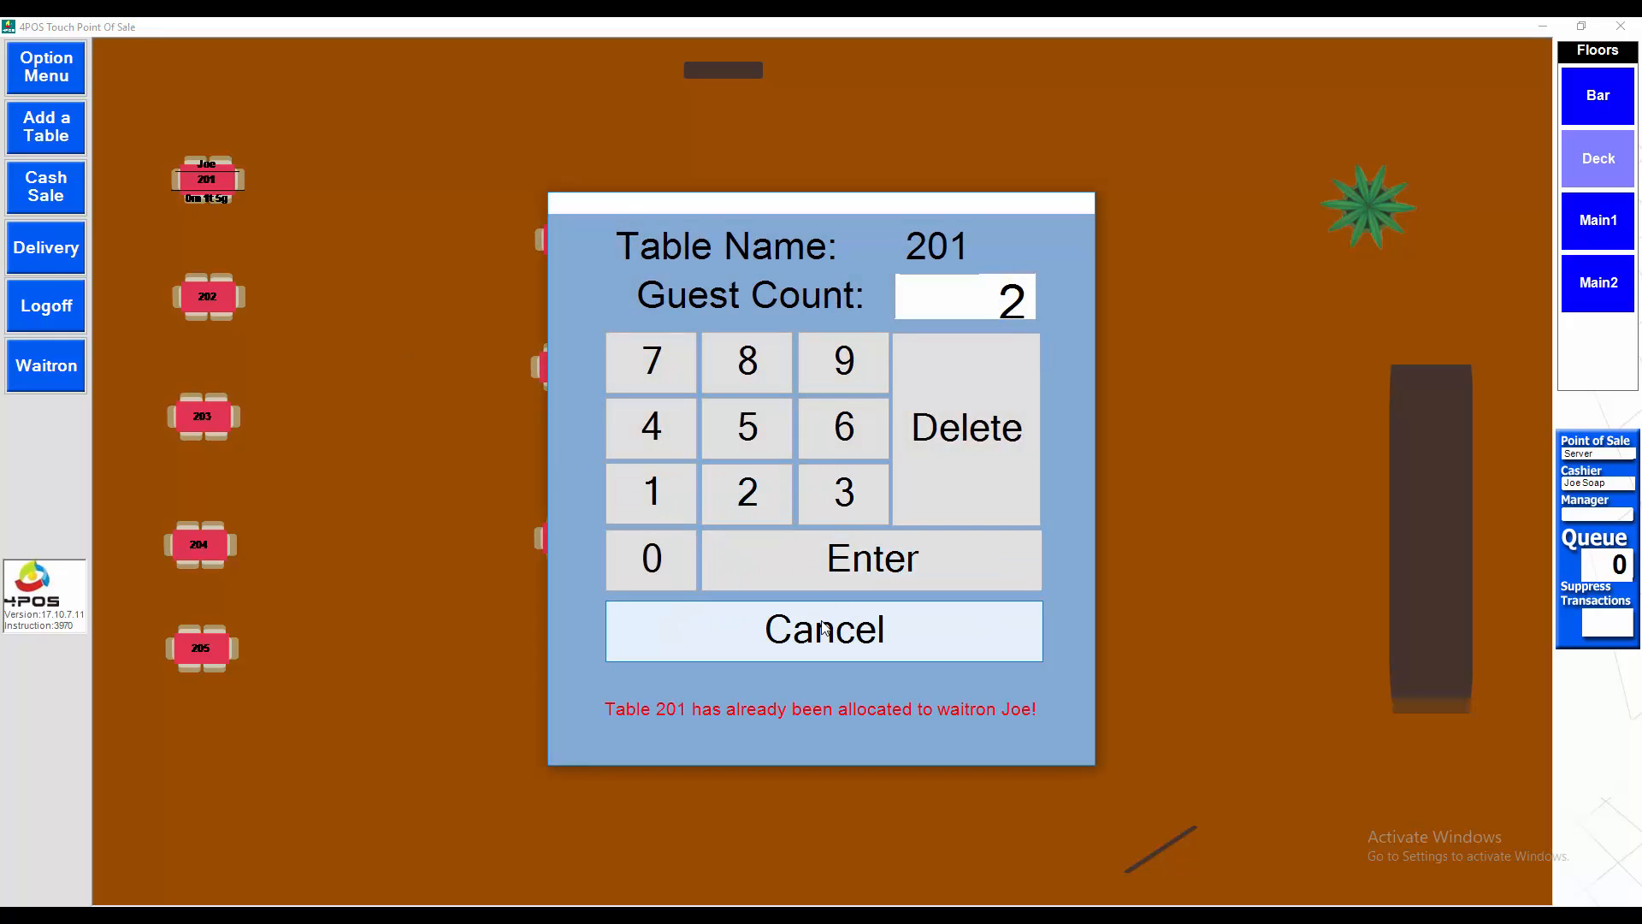
click(855, 624)
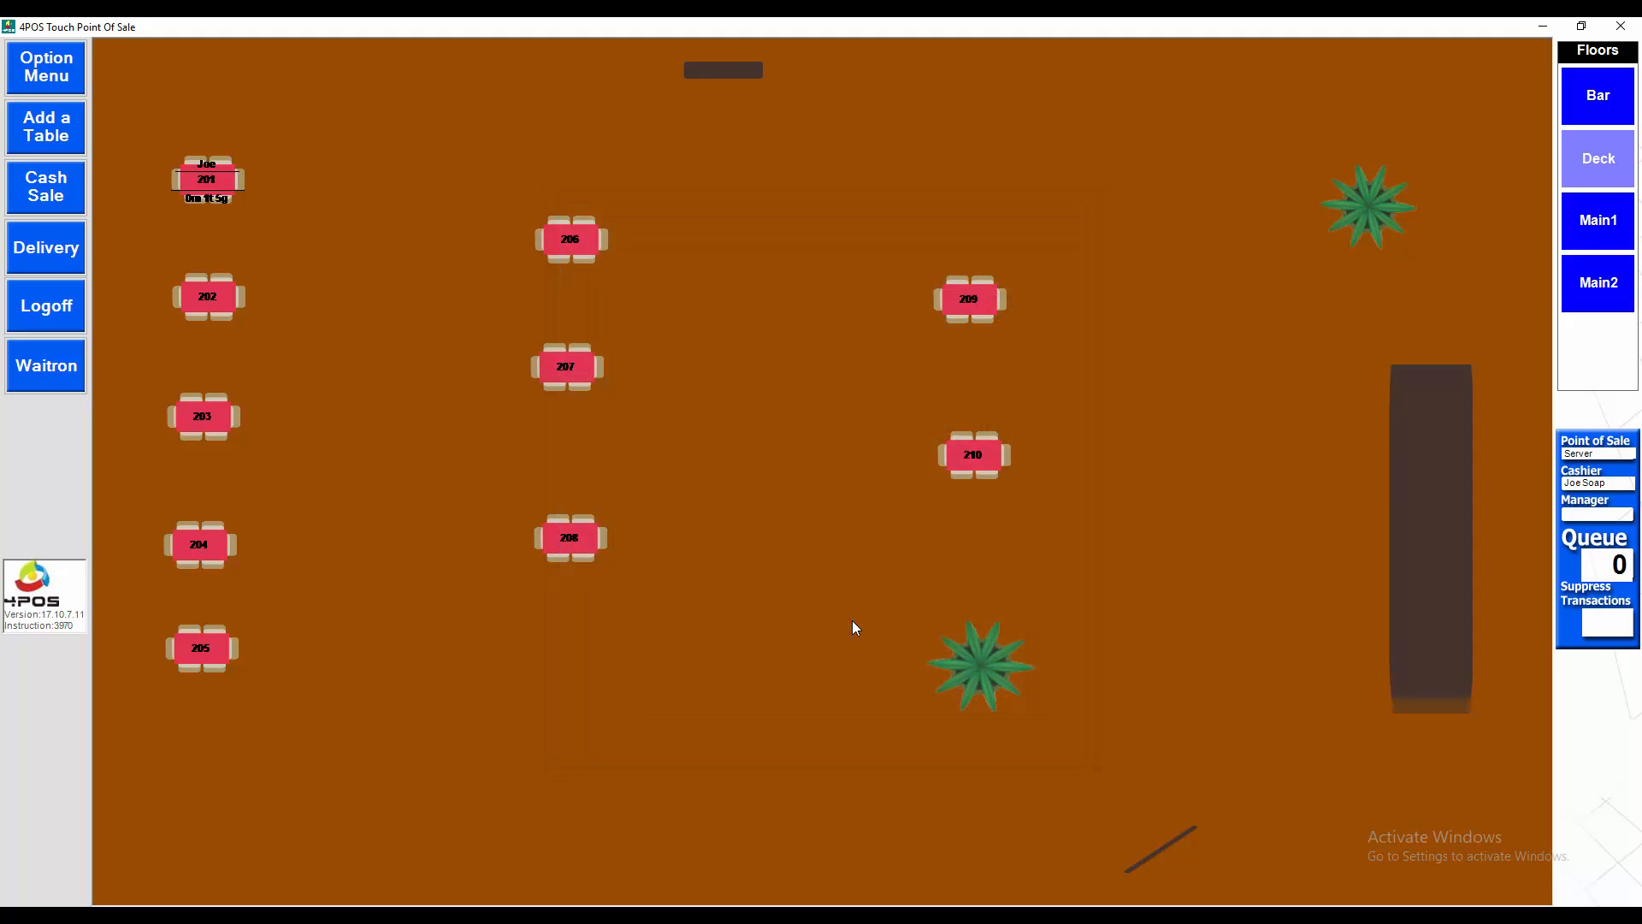
click(228, 180)
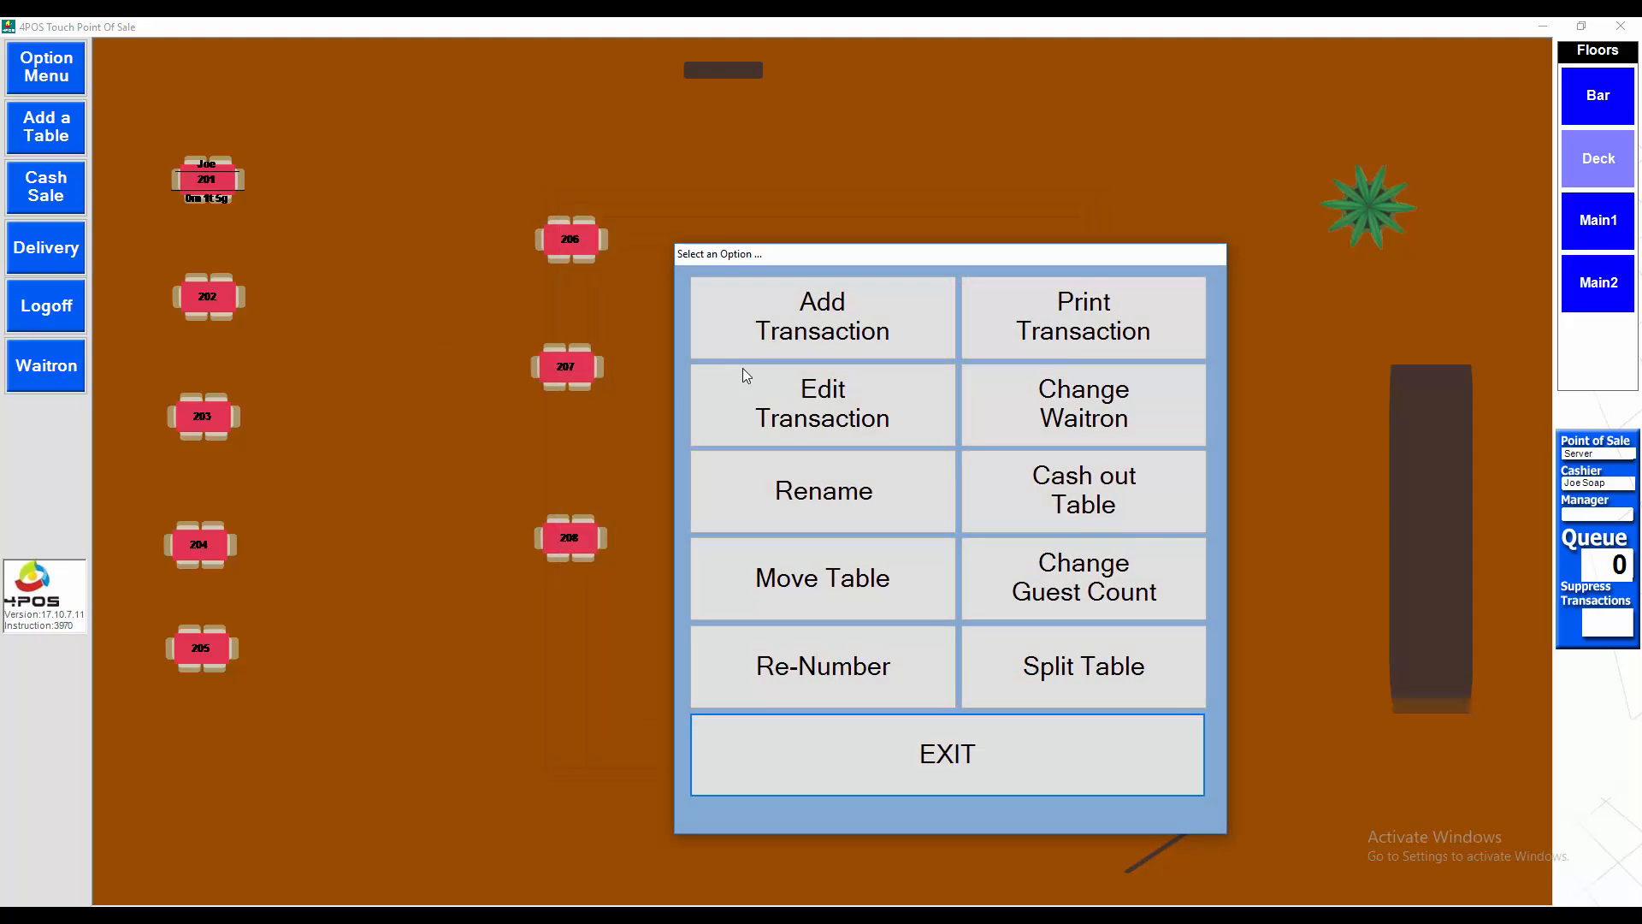
click(933, 392)
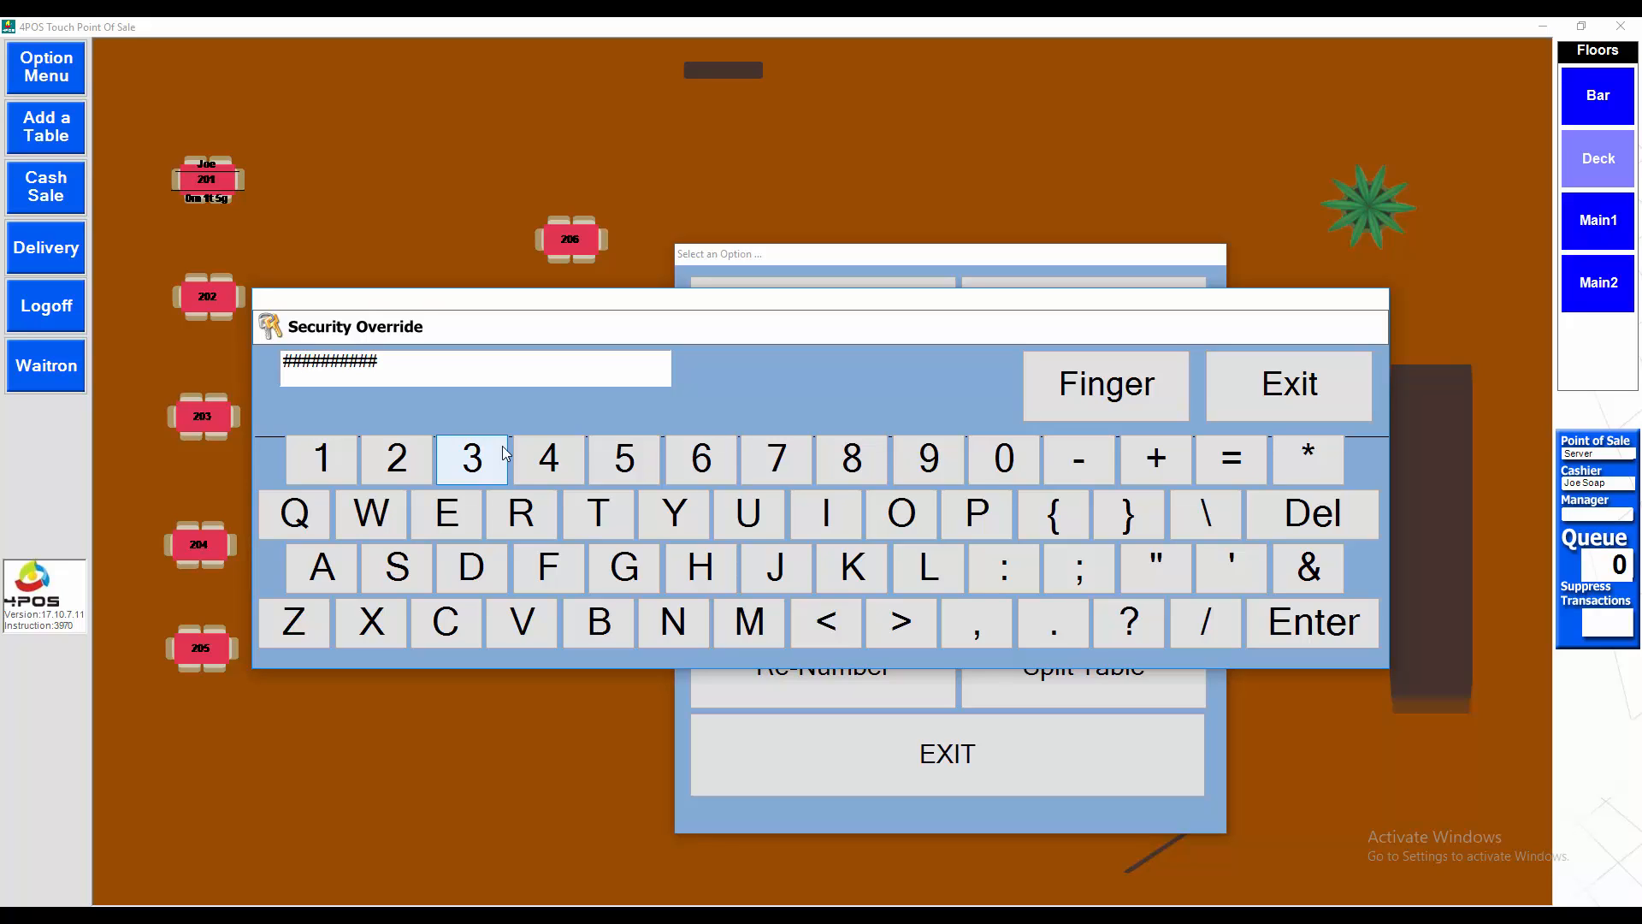
text(###)
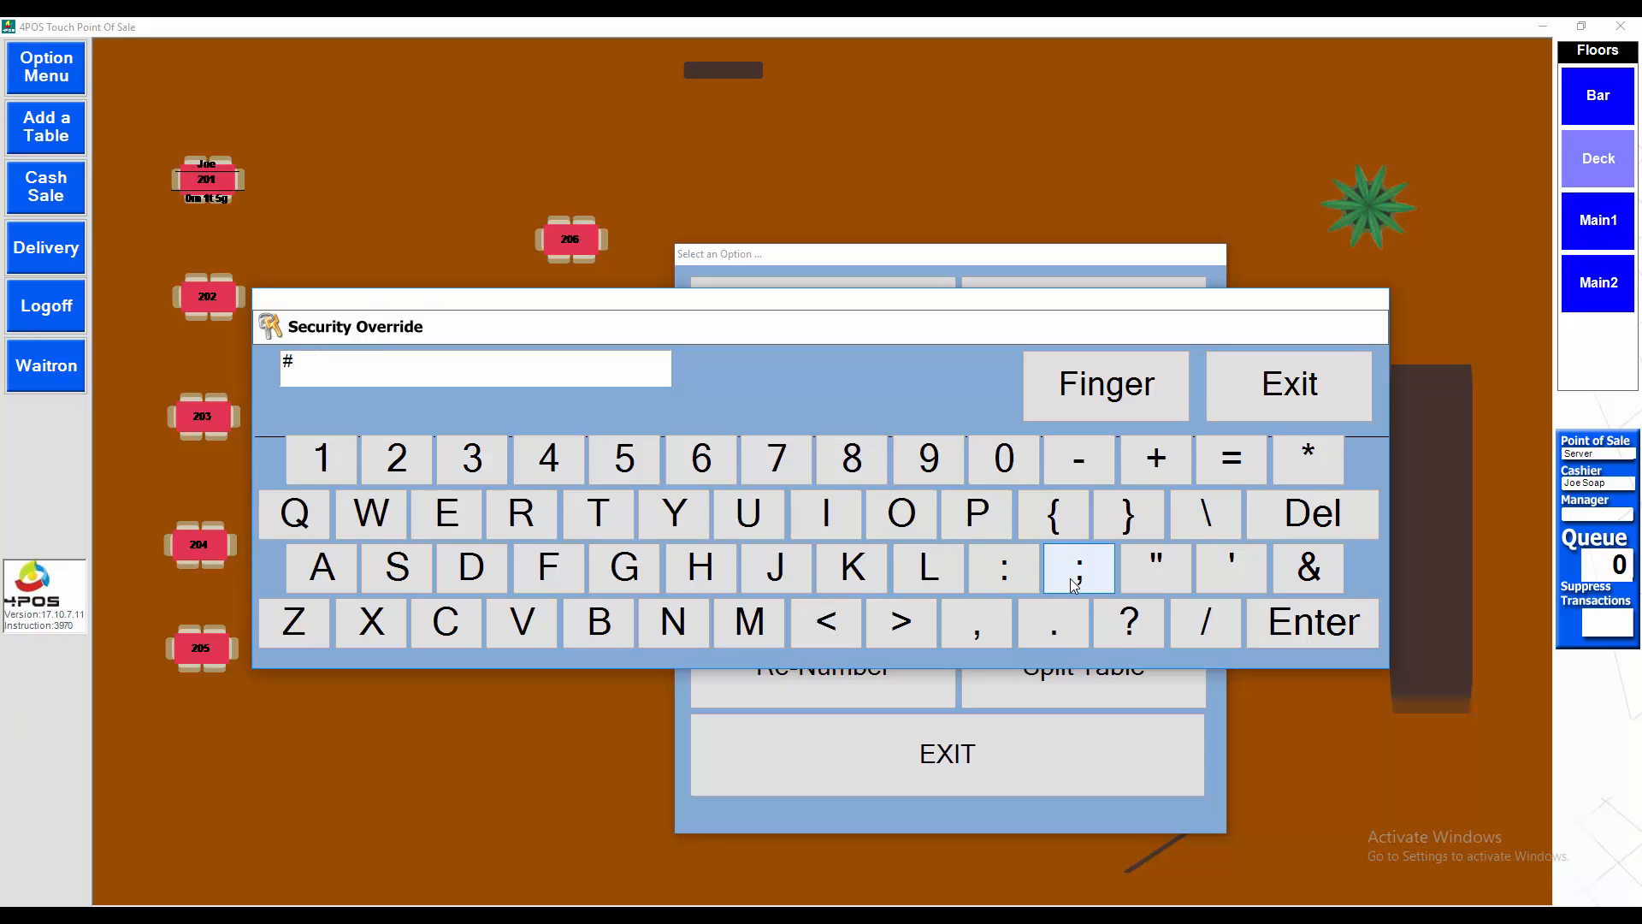
text(###)
key(Return)
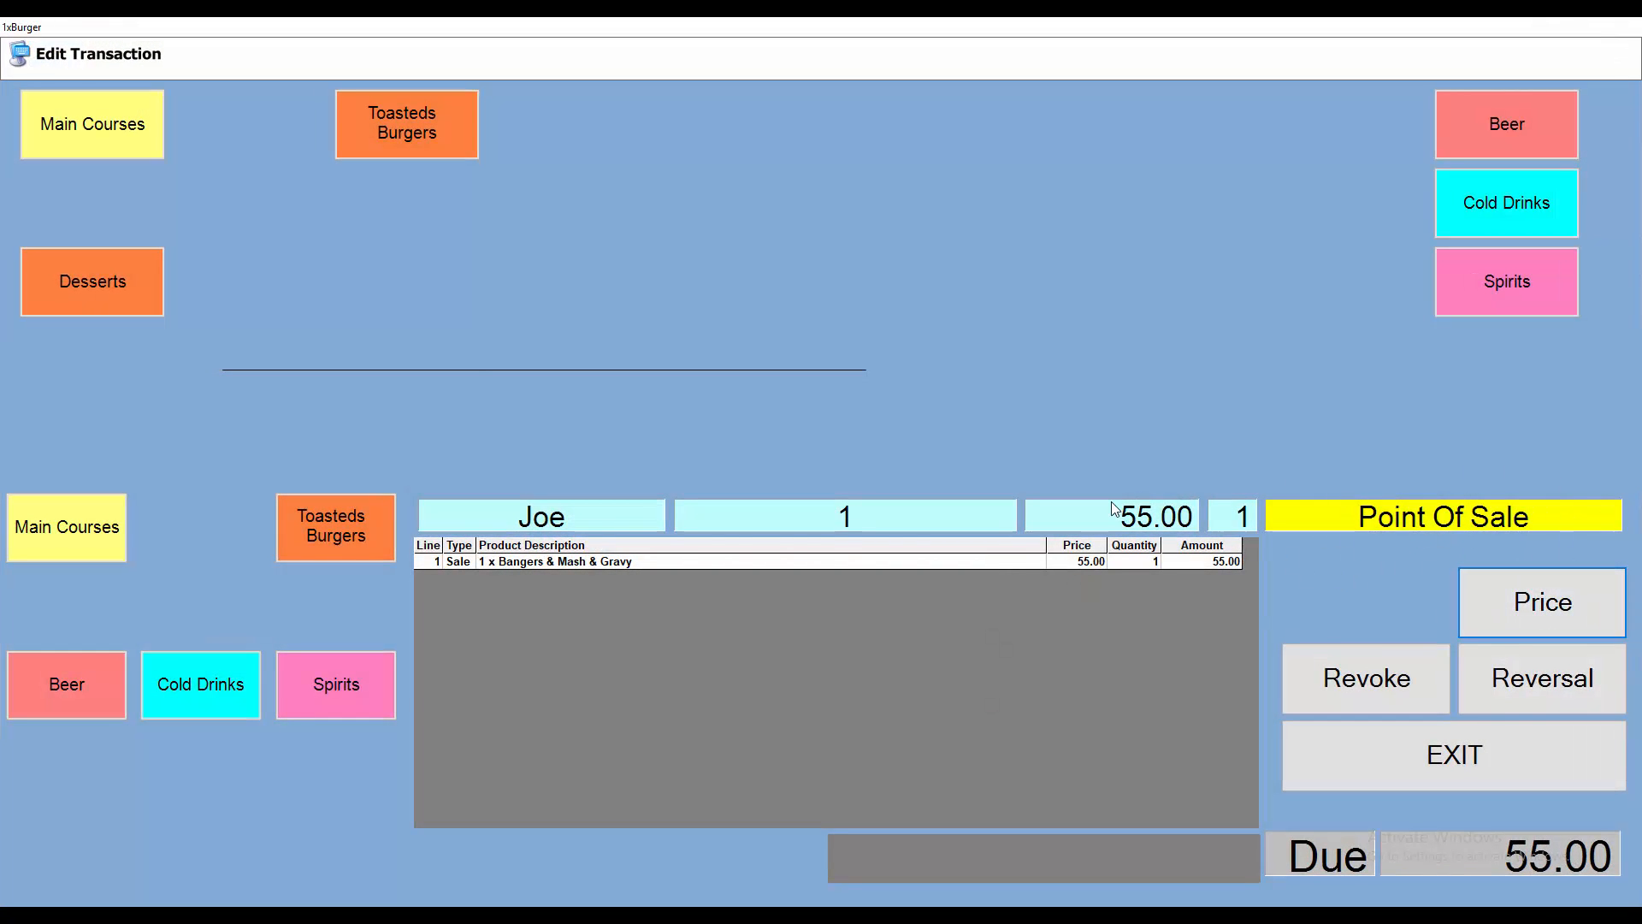
Start revoking an order line with the Revoke button on the Edit Transaction screen
click(1364, 680)
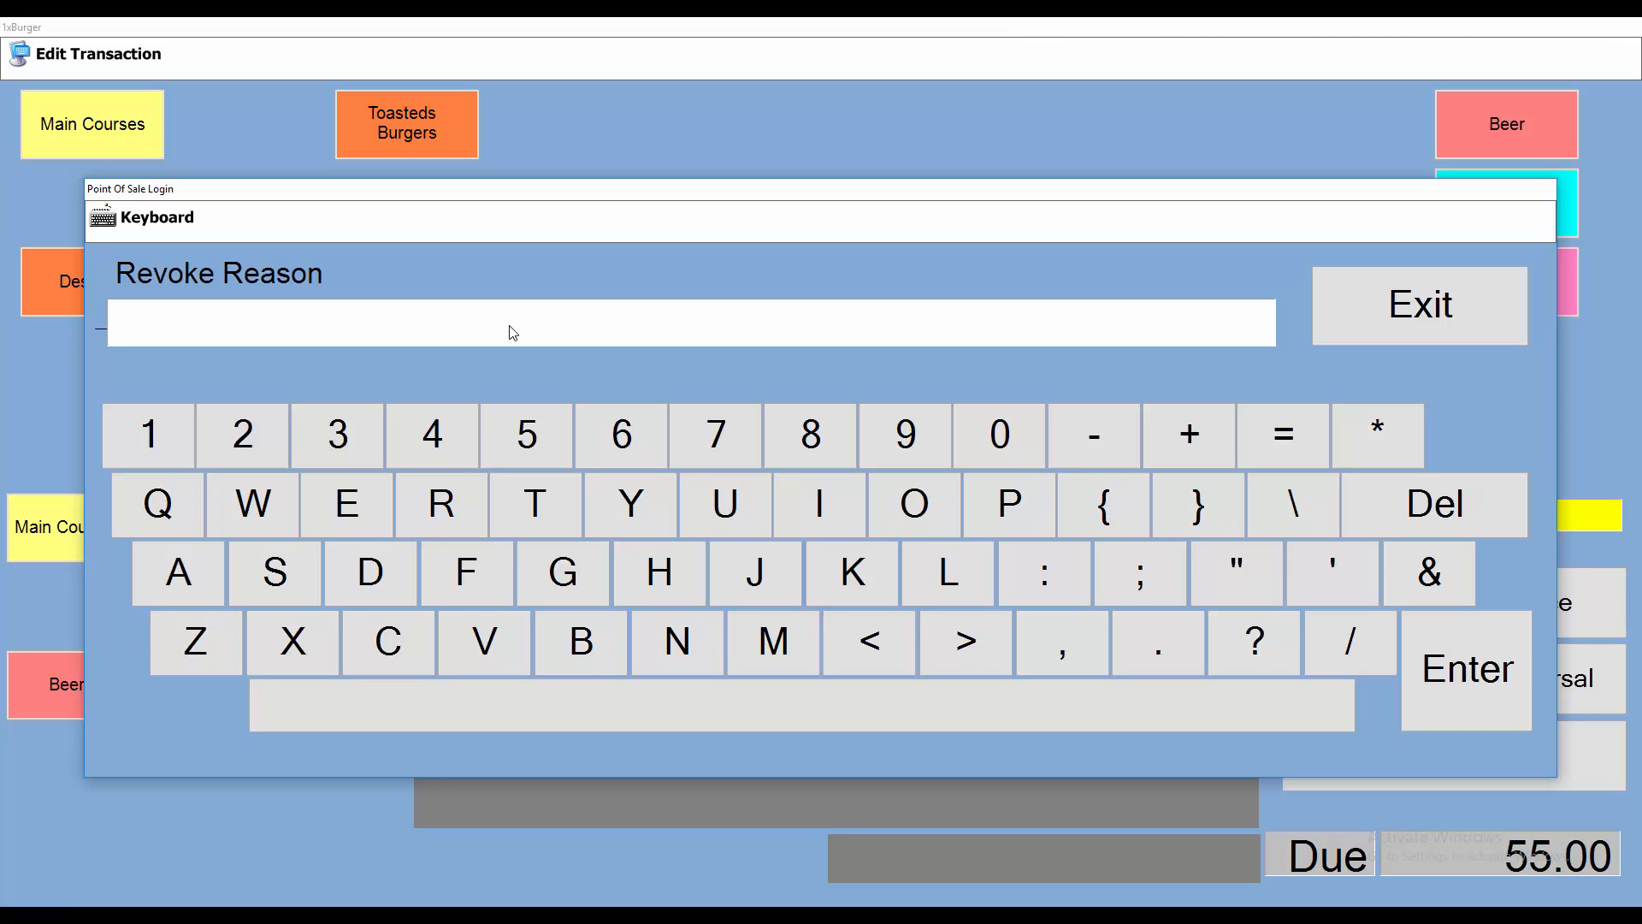
Revoke Bangers & Mash & Gravy with reason 'Customer Not Happy With Meal' and close the order
text(Customer)
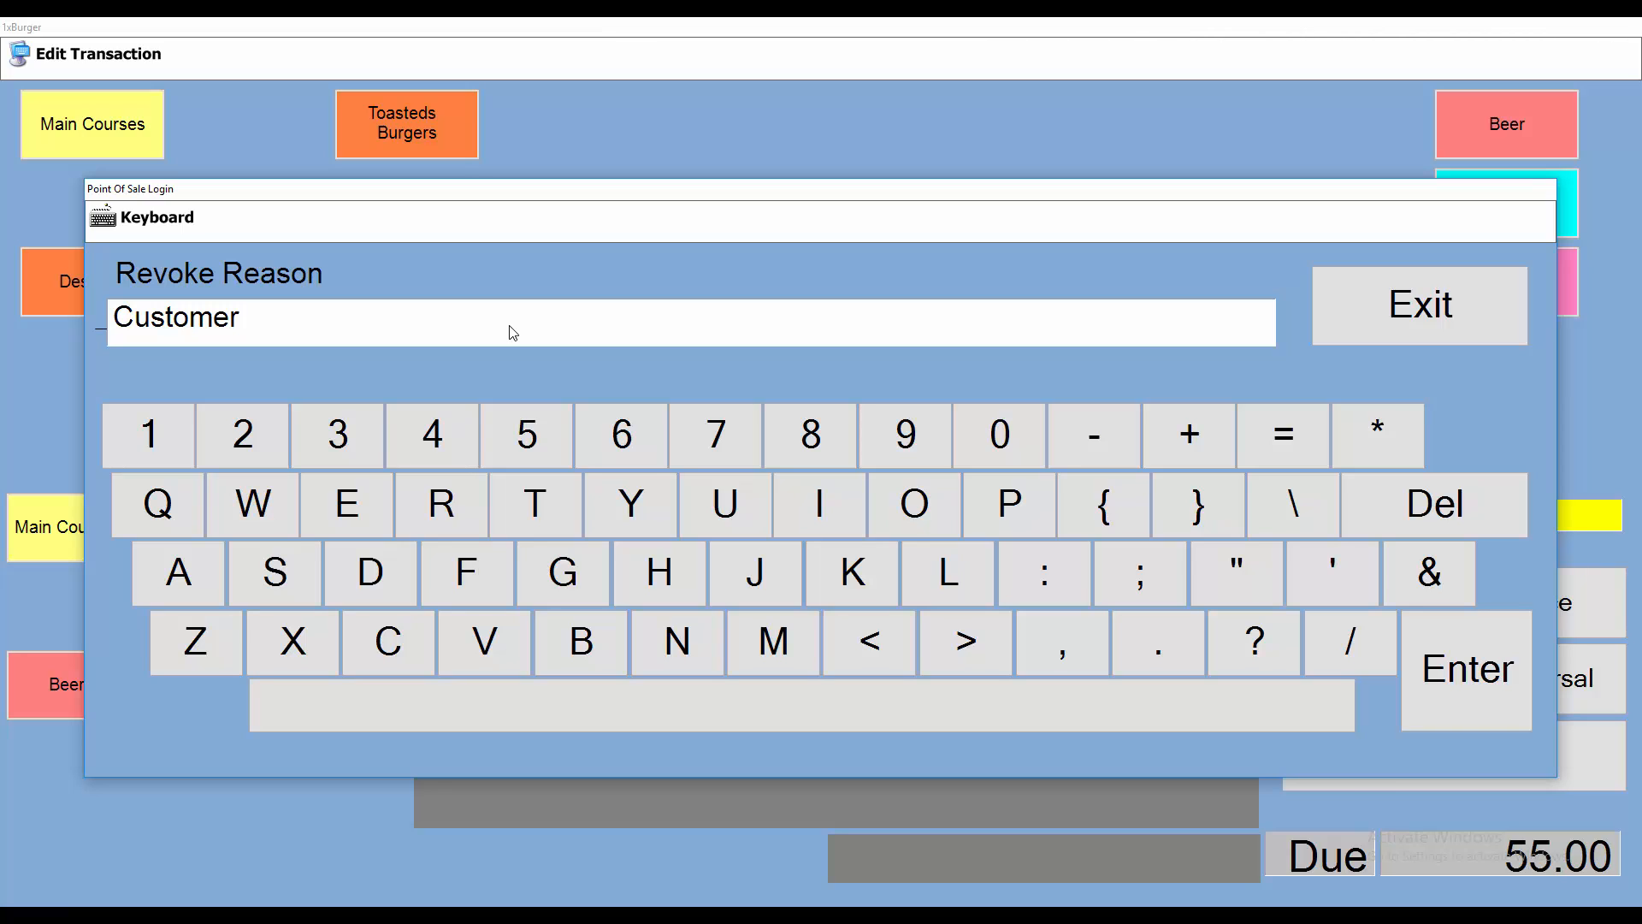
text(Not Happy With)
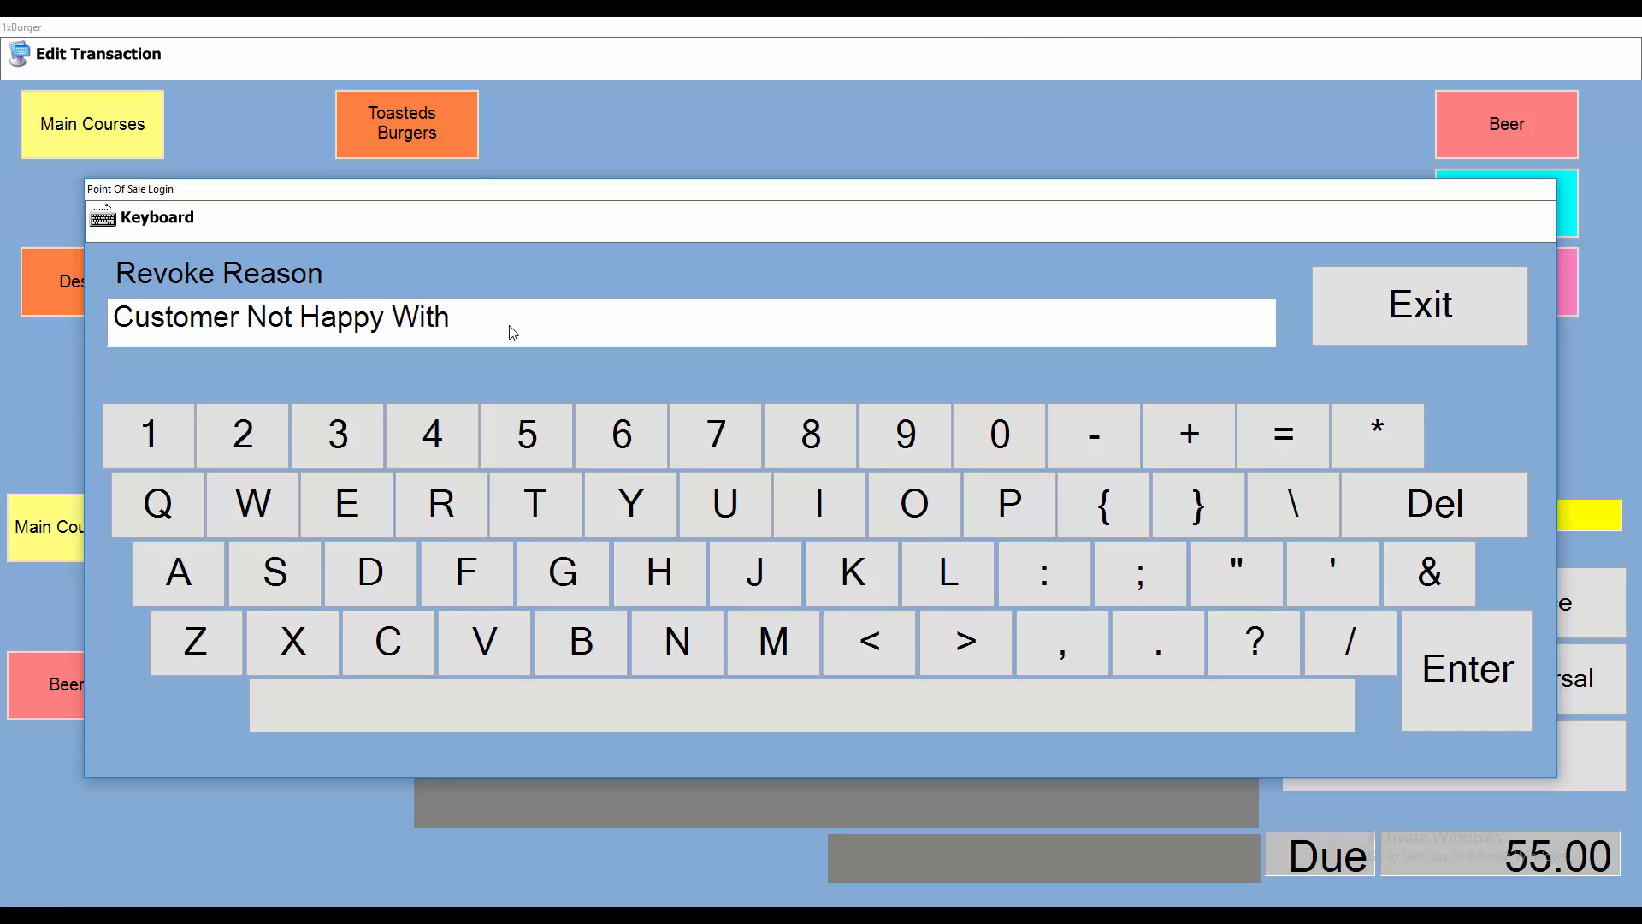
text( Meal)
key(Return)
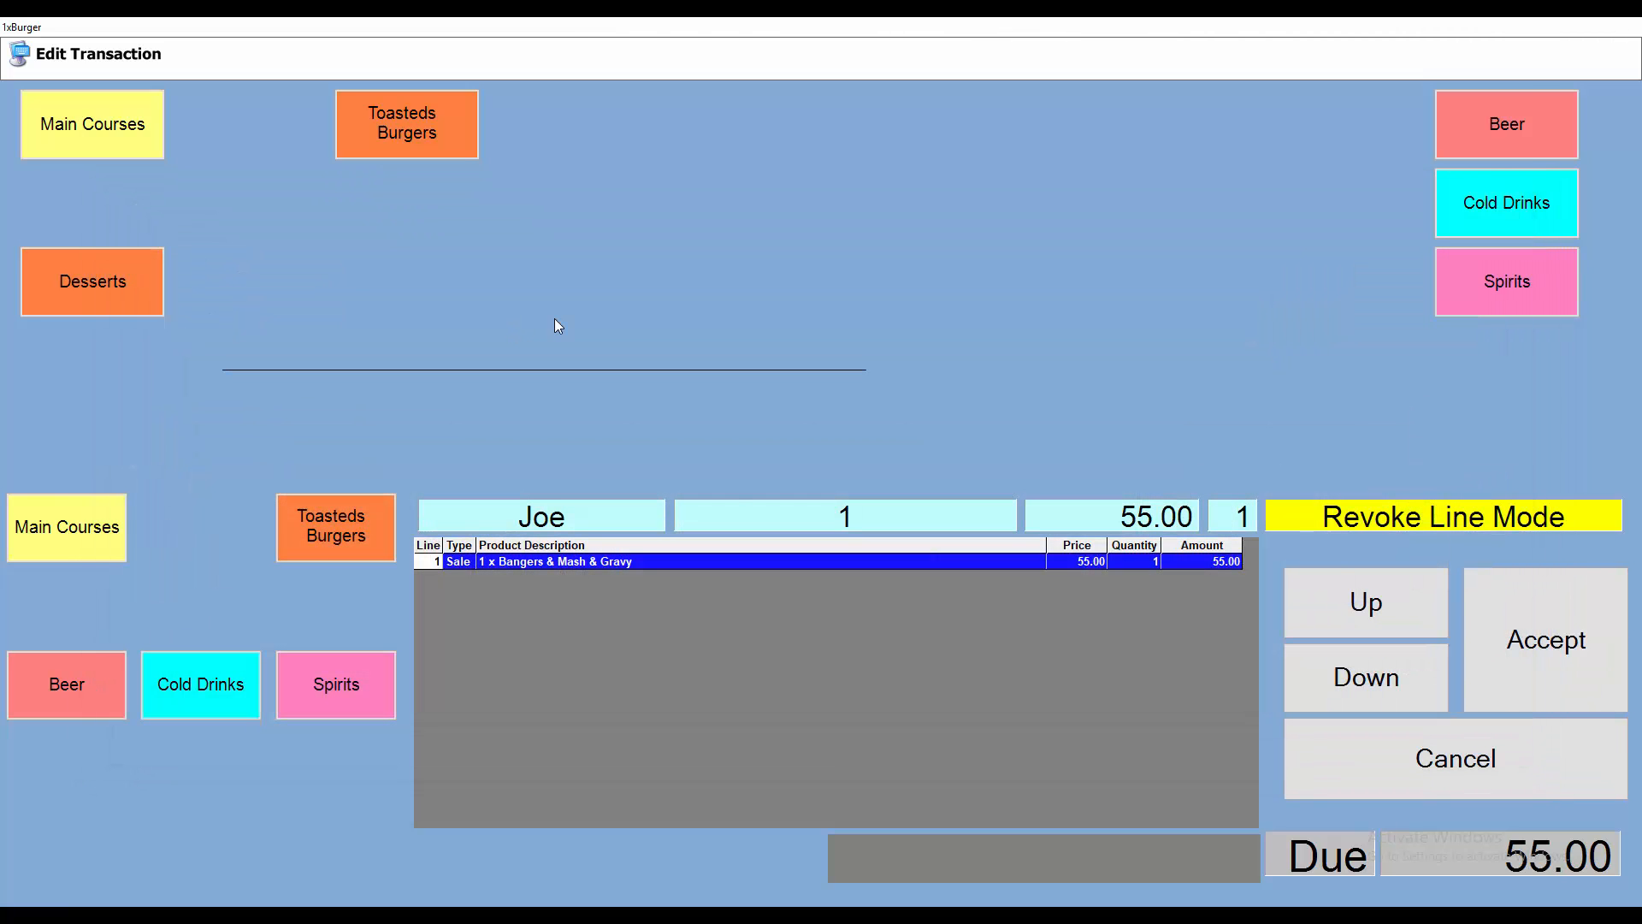
click(1577, 684)
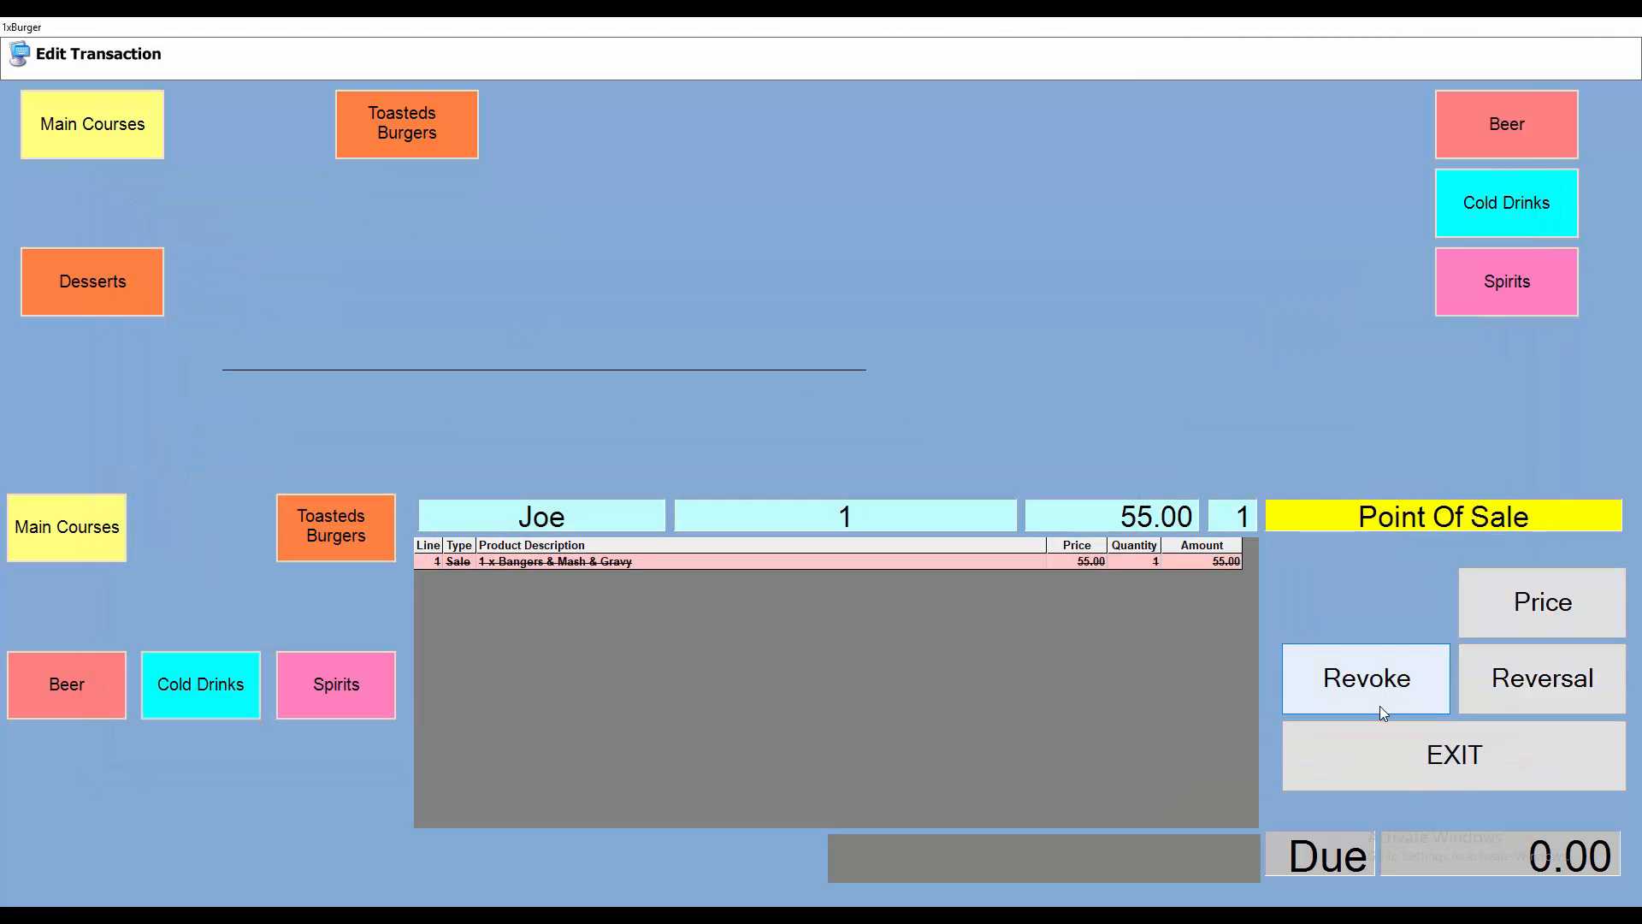
click(1424, 756)
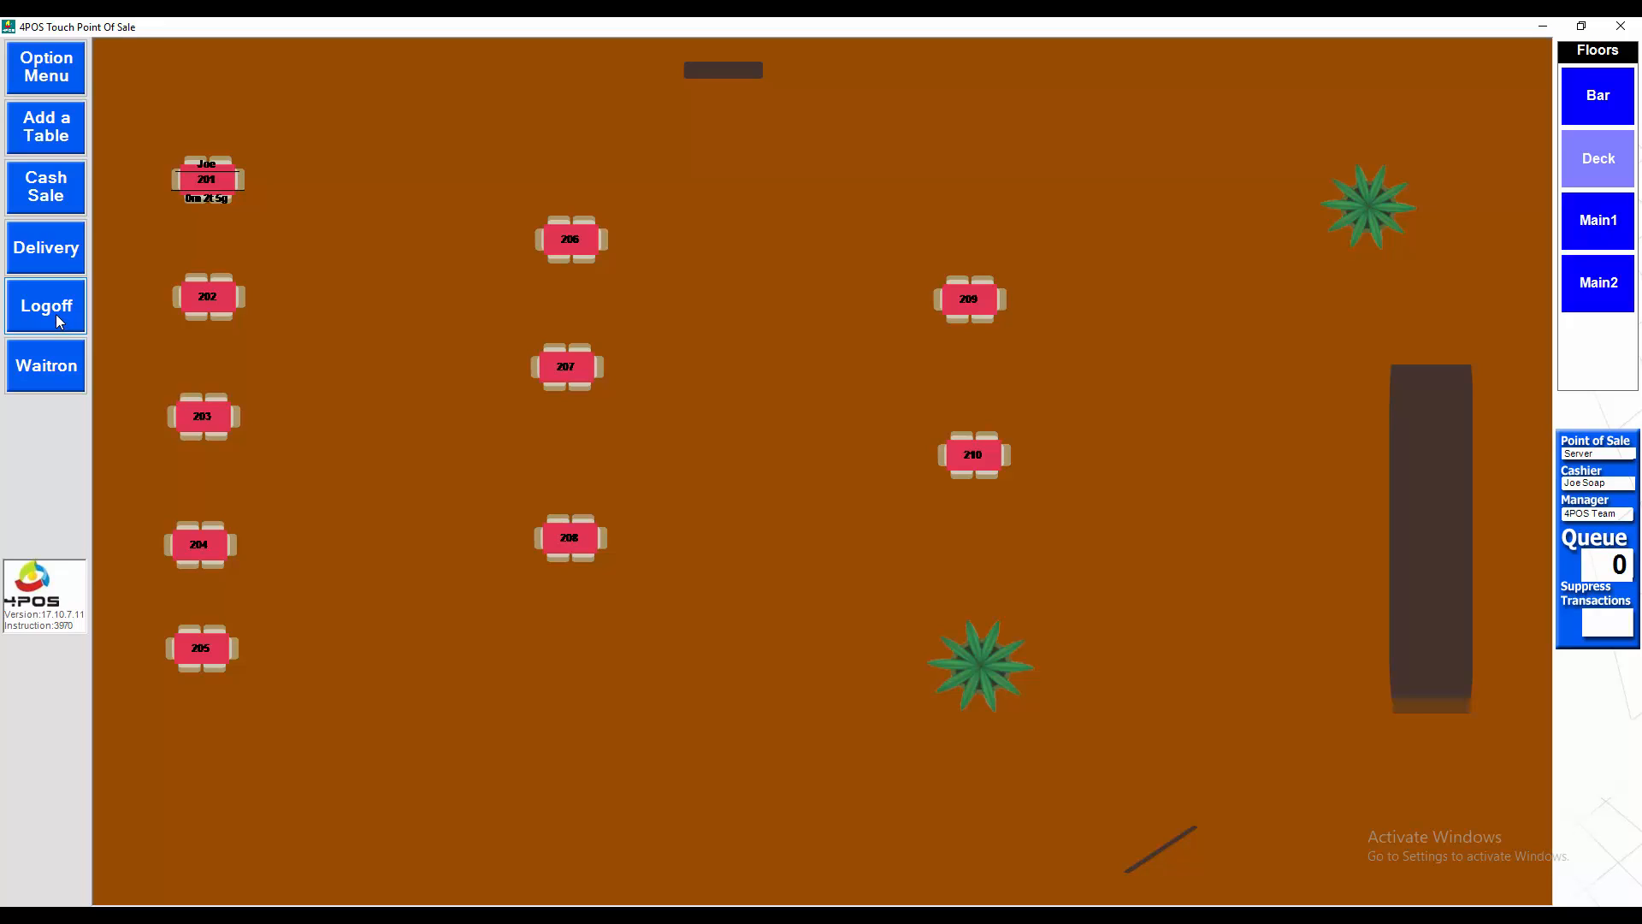
Bring up table 201's options, then shut down 4POS Touch from the System Login prompt
click(229, 185)
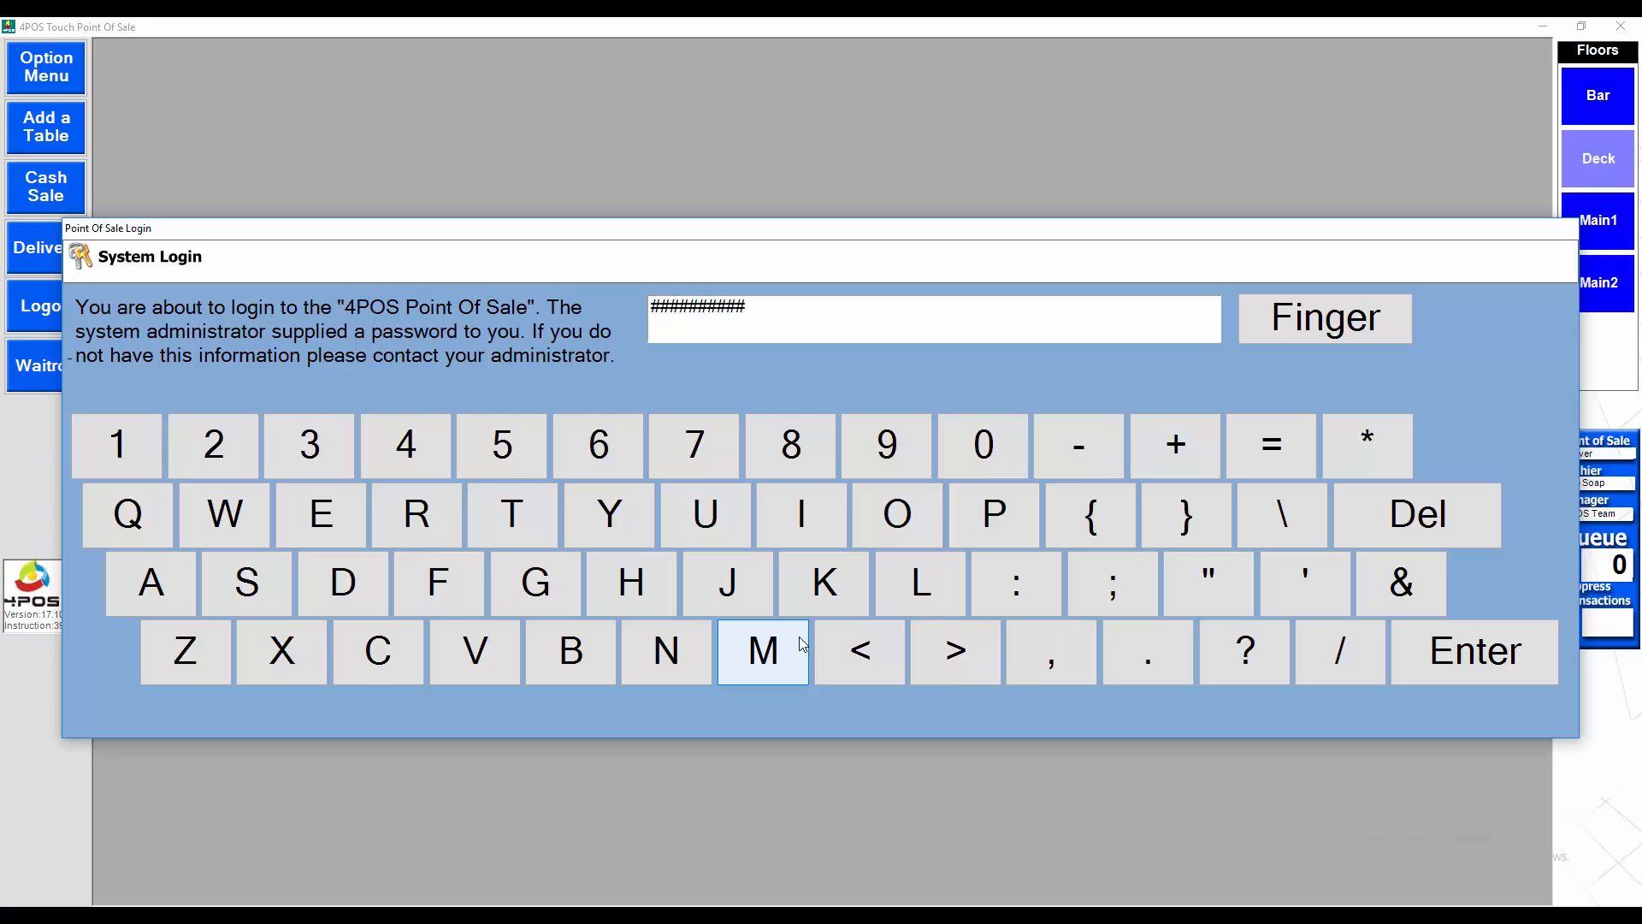
key(Return)
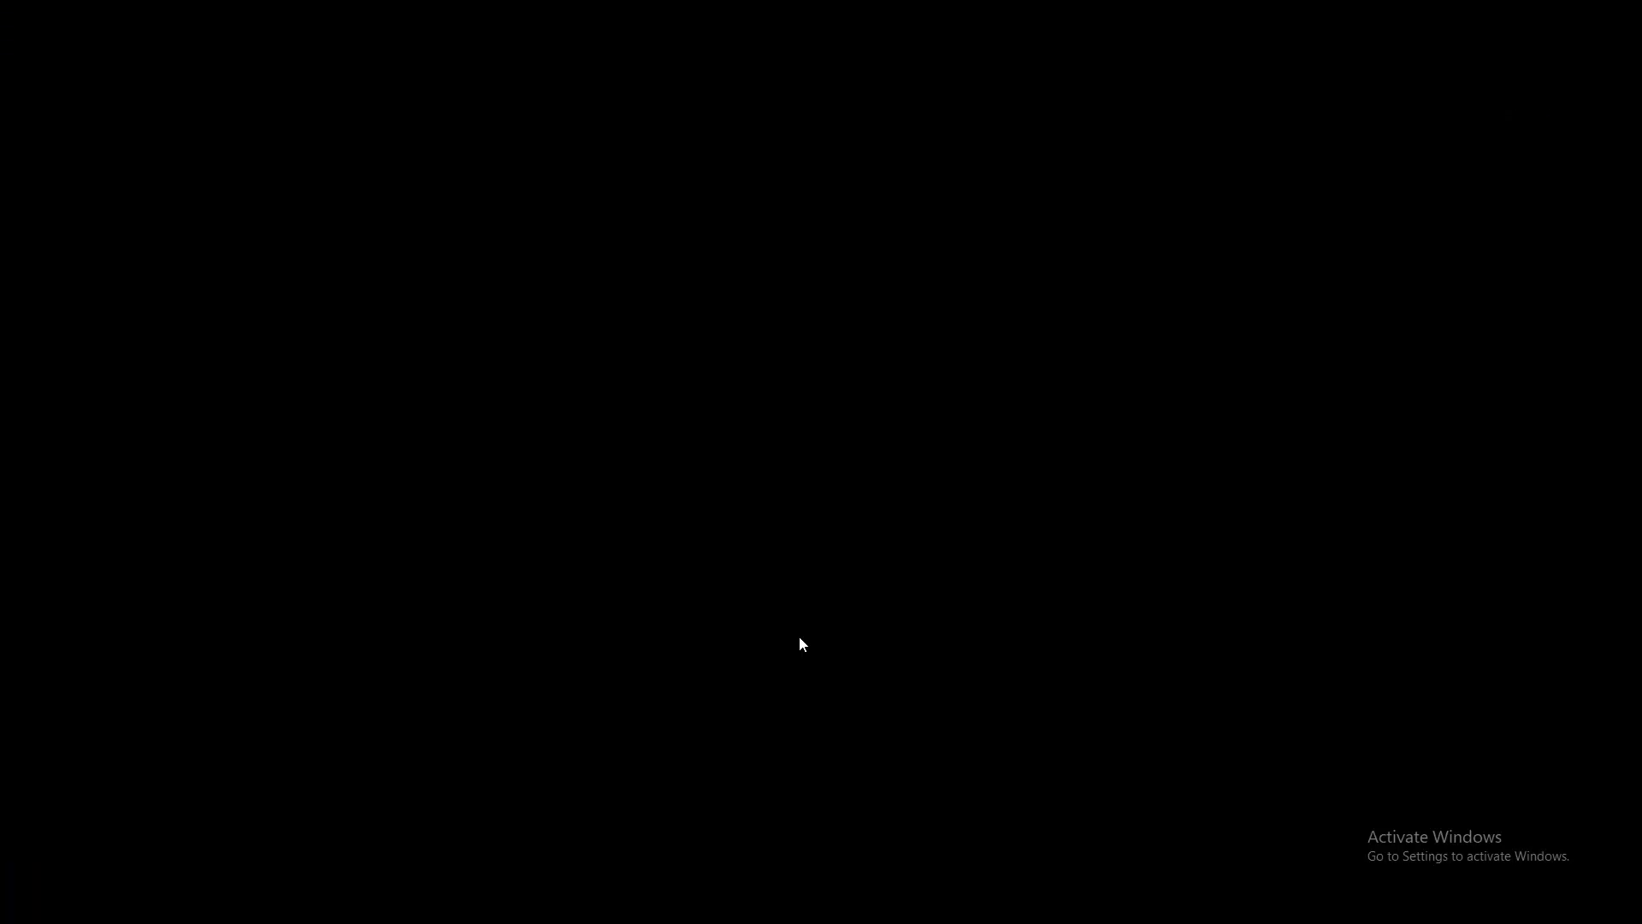